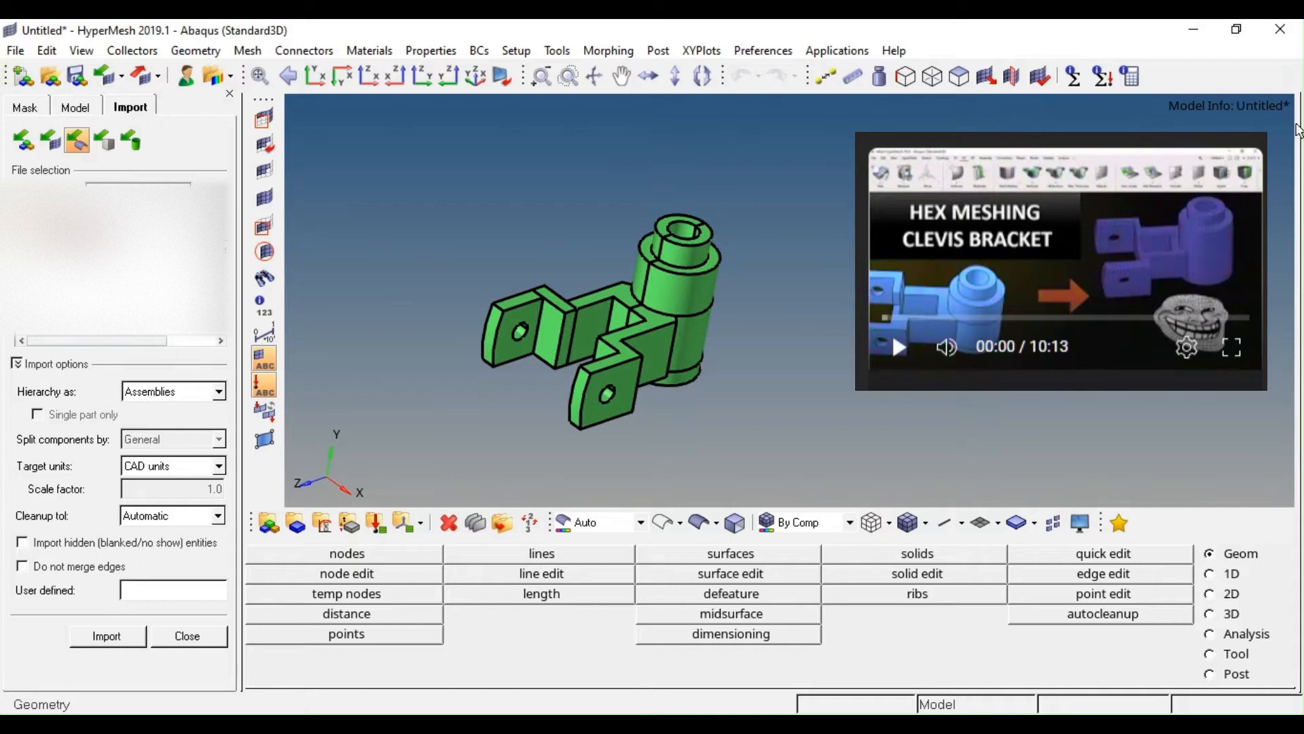
Extract three parametric nodes along the short edge at the inner corner of the far arm
mouse_move(642, 340)
ctrl+mouse_down()
mouse_move(649, 298)
mouse_move(657, 321)
ctrl+mouse_up()
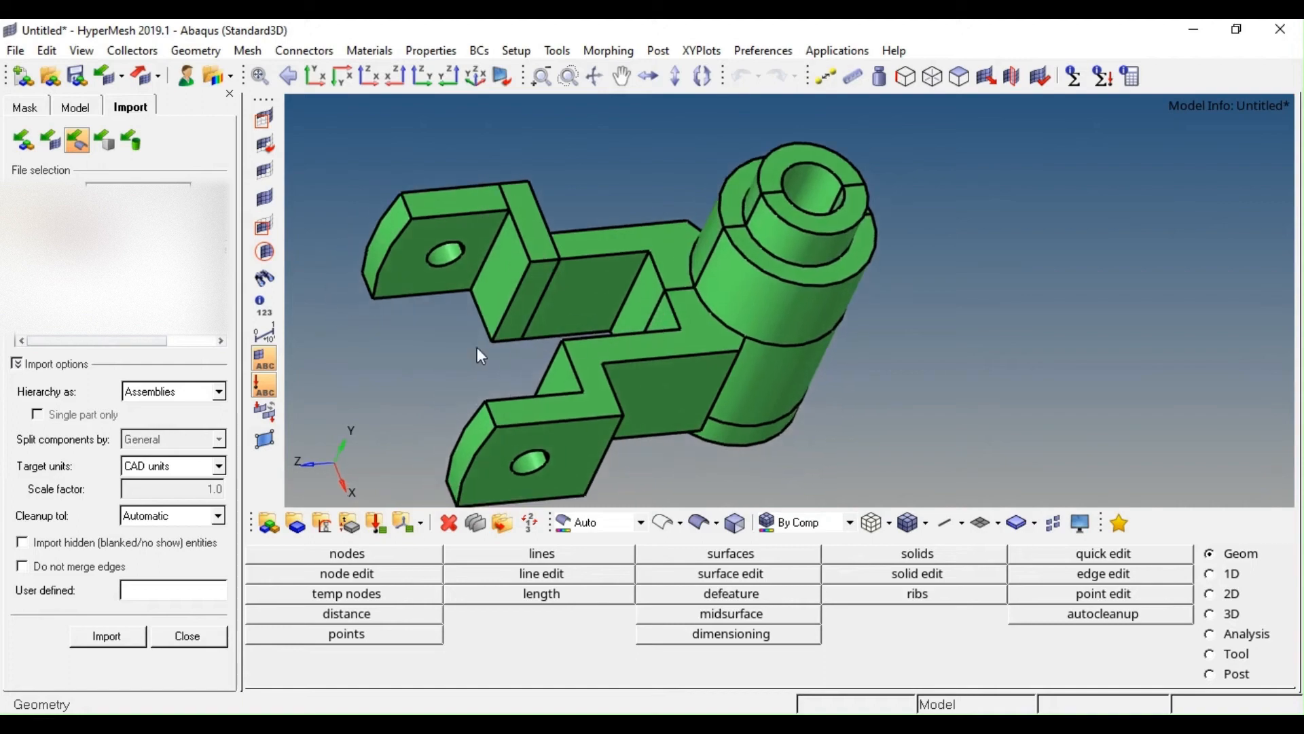
scroll(617, 307, down, 2)
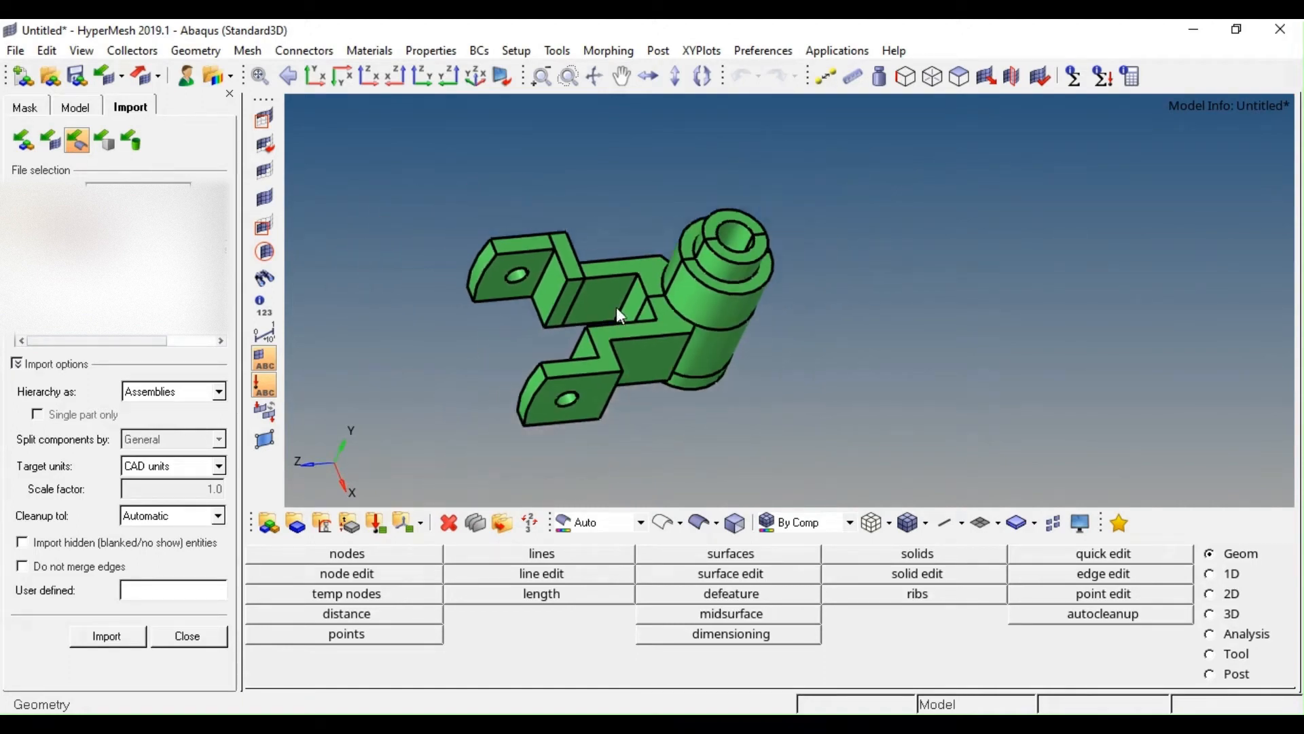
scroll(573, 357, up, 5)
ctrl+drag(573, 357, 636, 333)
scroll(669, 297, down, 3)
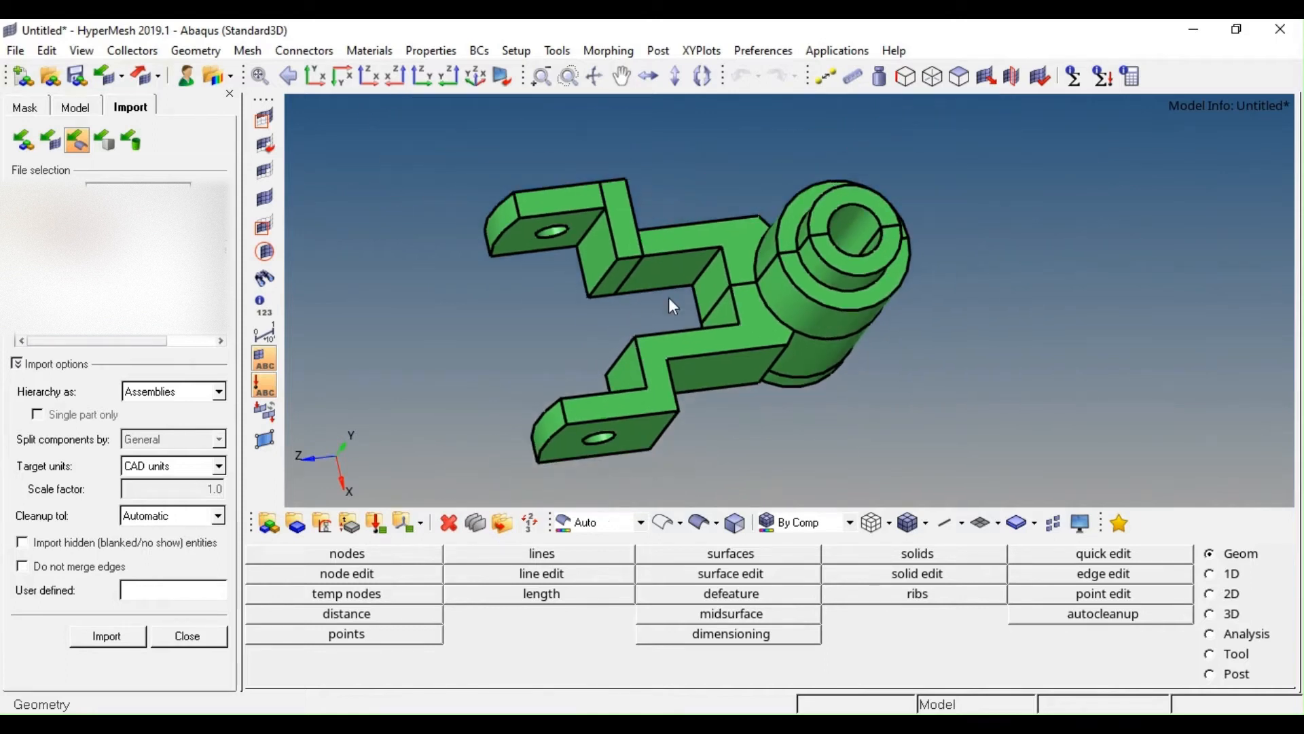
scroll(671, 294, up, 2)
key(F8)
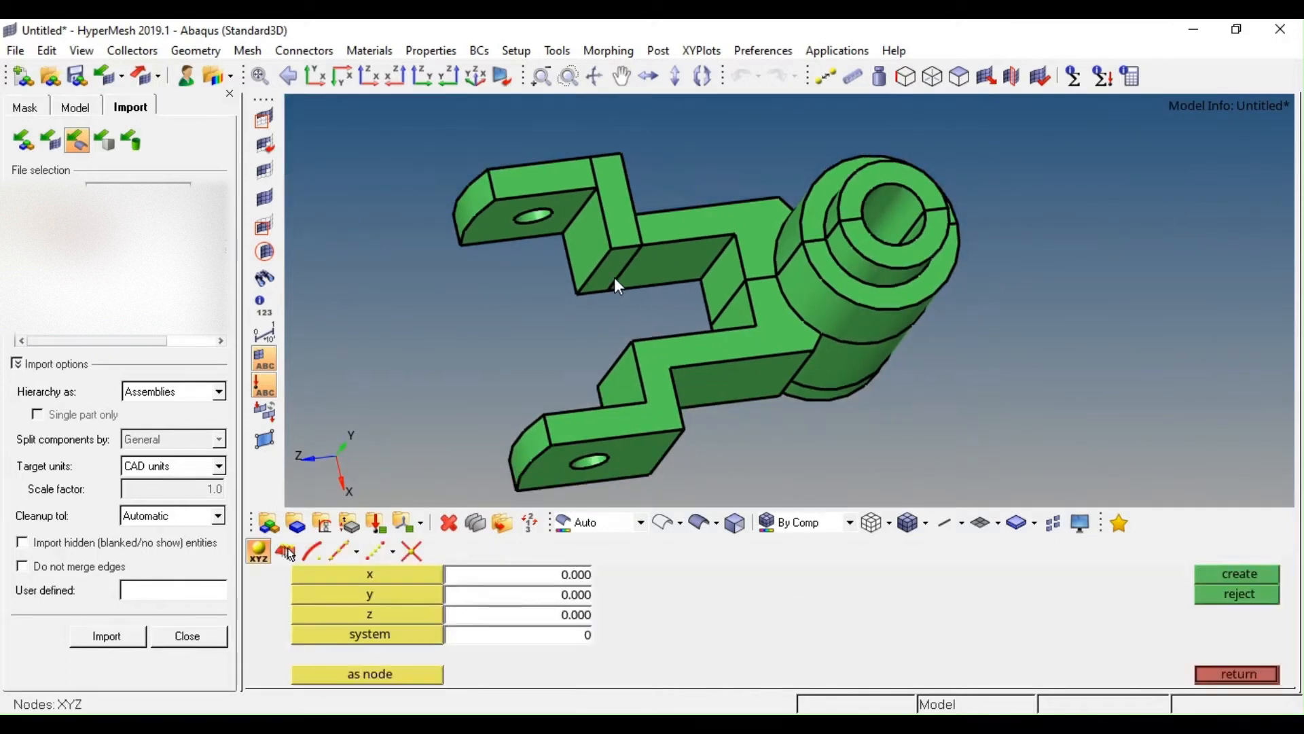
click(311, 551)
click(338, 552)
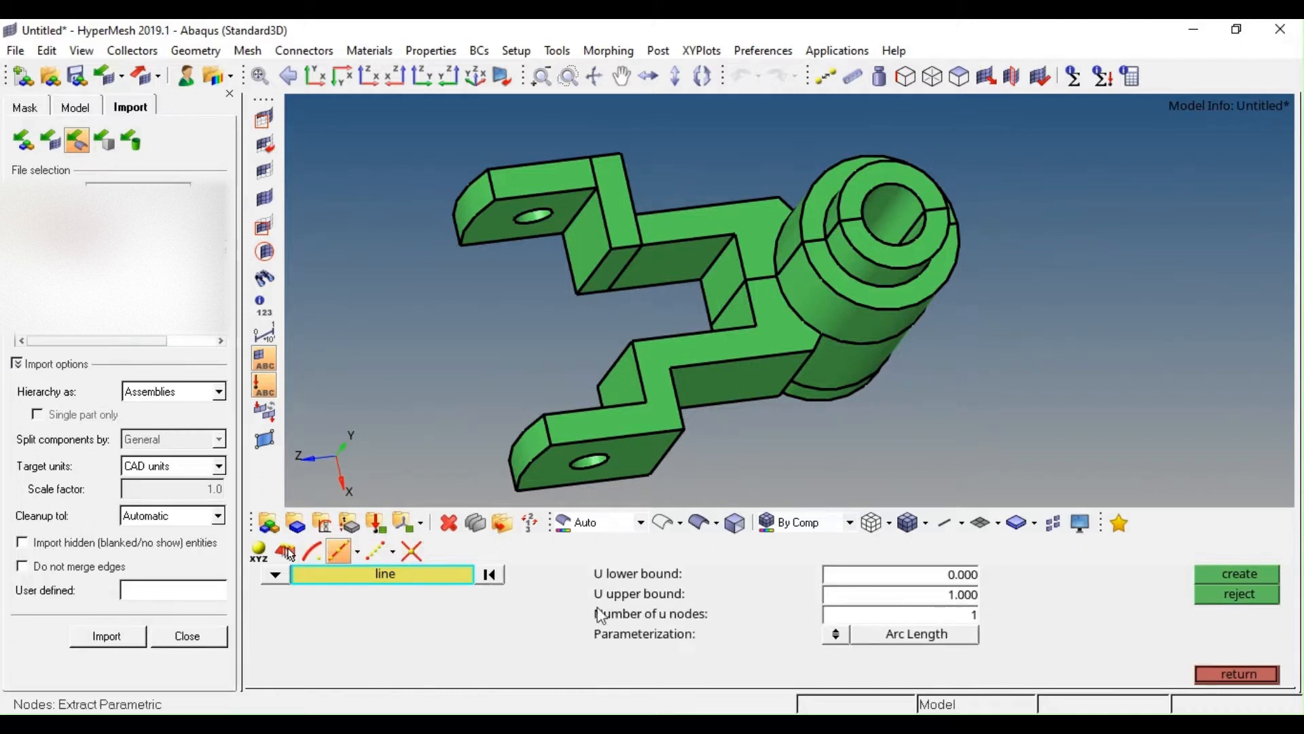
click(879, 614)
text(3)
scroll(634, 256, up, 3)
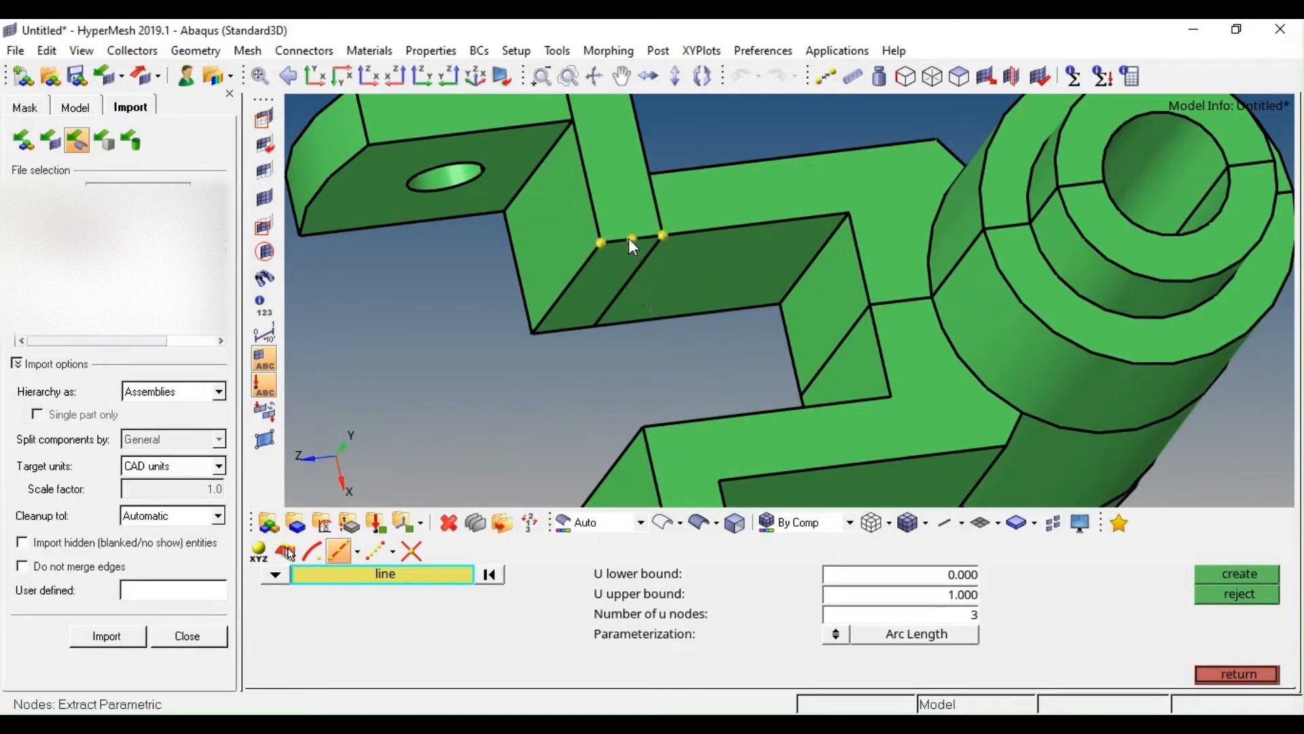
middle_click(629, 238)
key(Escape)
Extract three parametric nodes along the inner edge of the near arm, facing the first node set
middle_click(681, 464)
click(663, 428)
middle_click(693, 437)
ctrl+right_drag(705, 441, 742, 388)
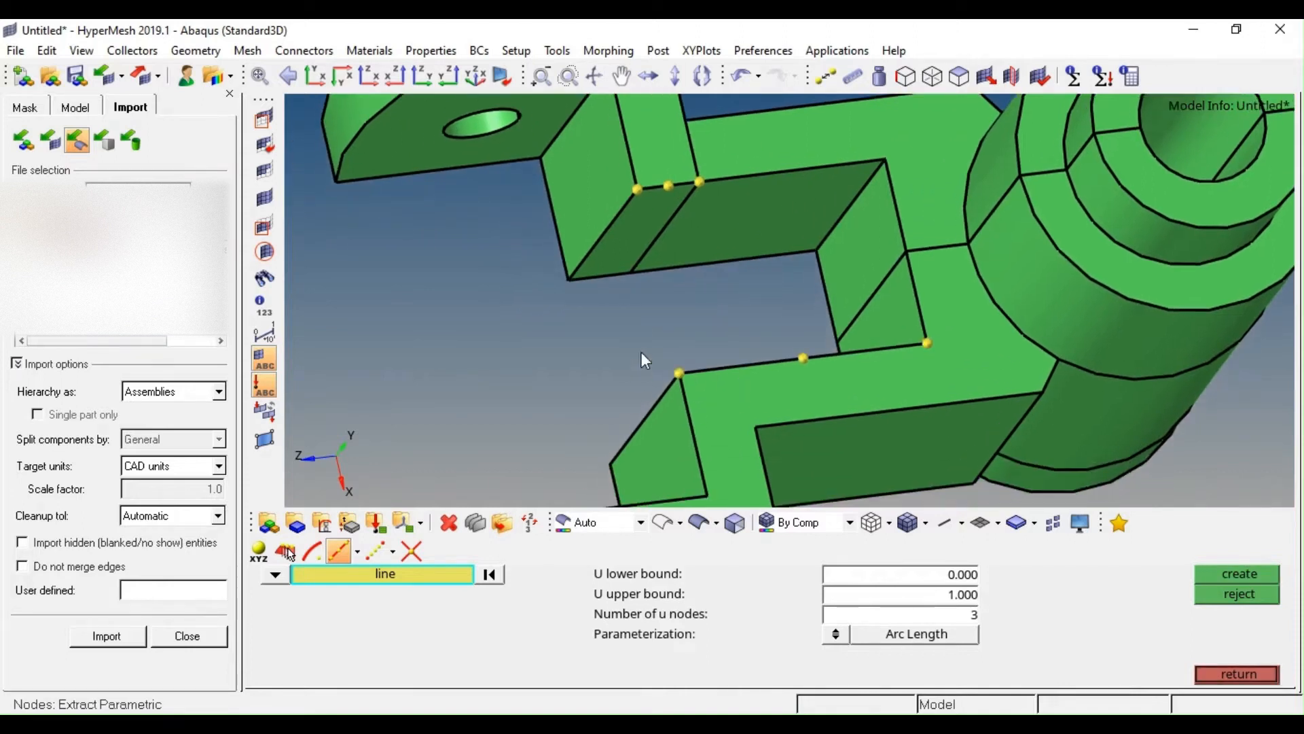
key(Escape)
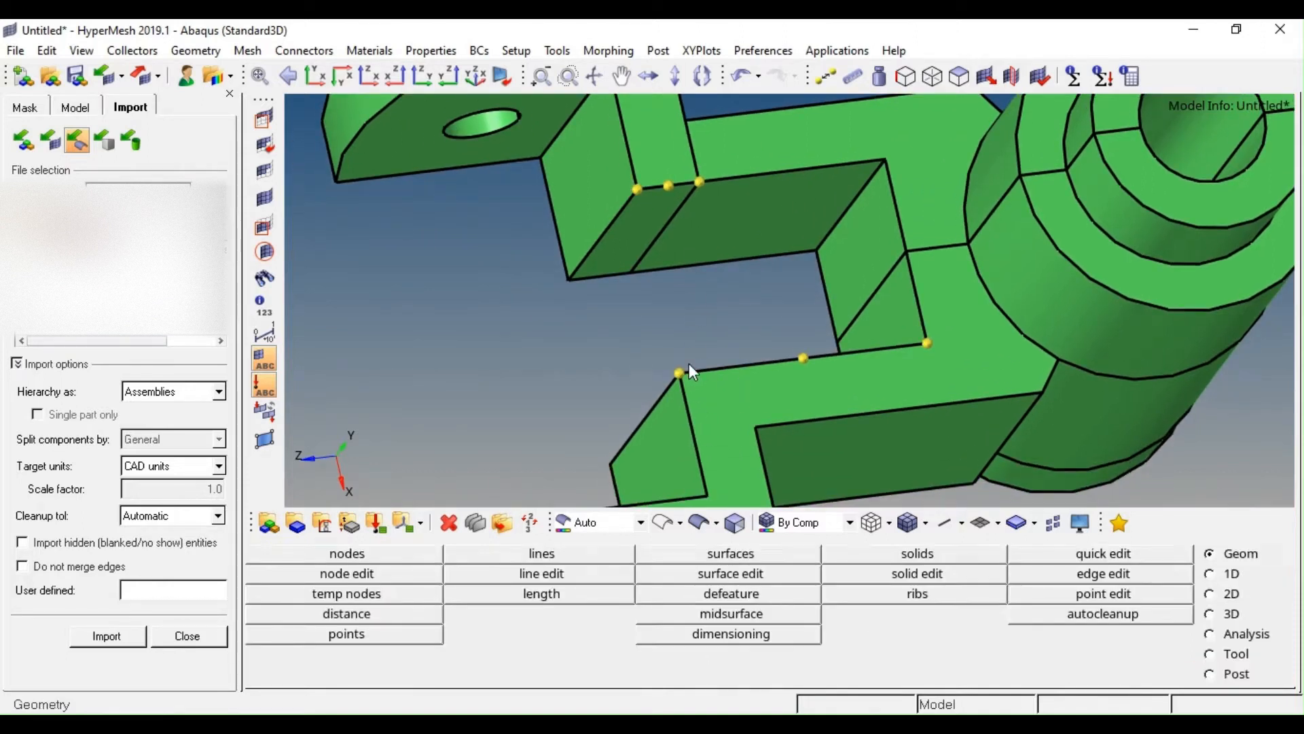
Create one node midway between the facing inner corner nodes of the two arms
key(F4)
click(638, 188)
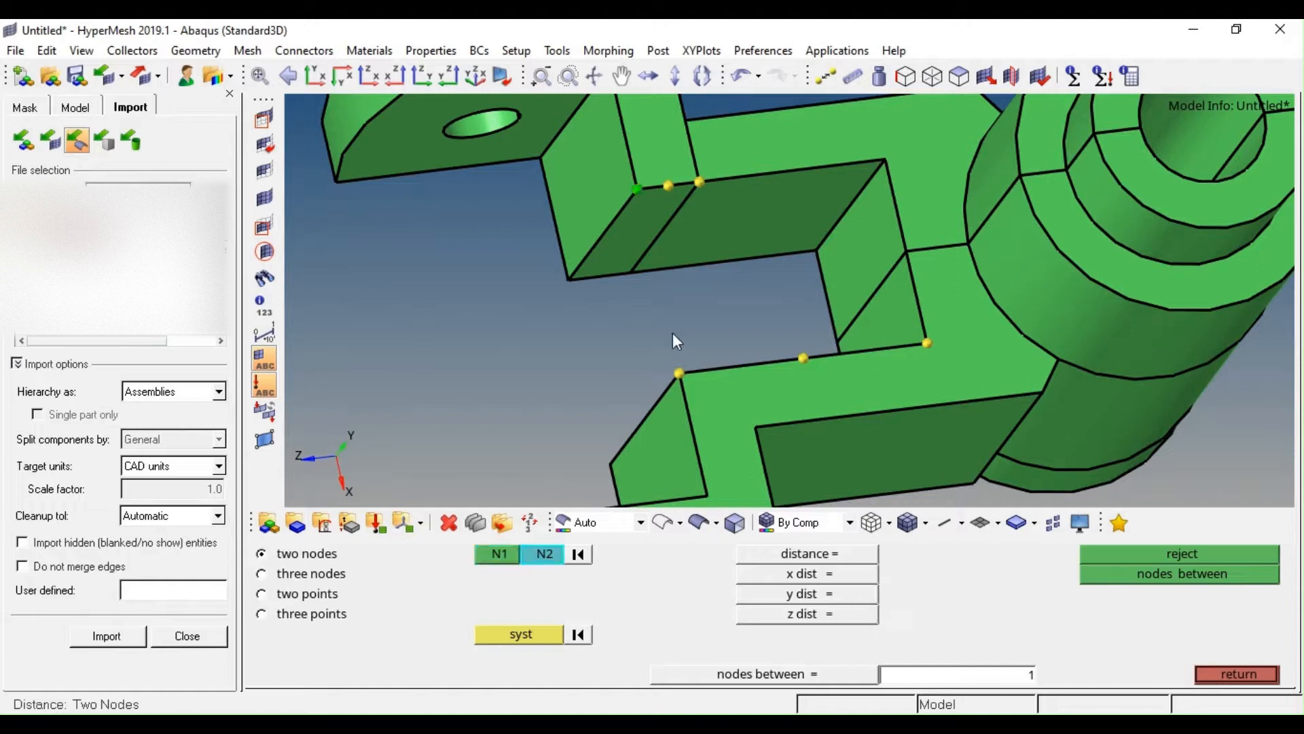
click(679, 373)
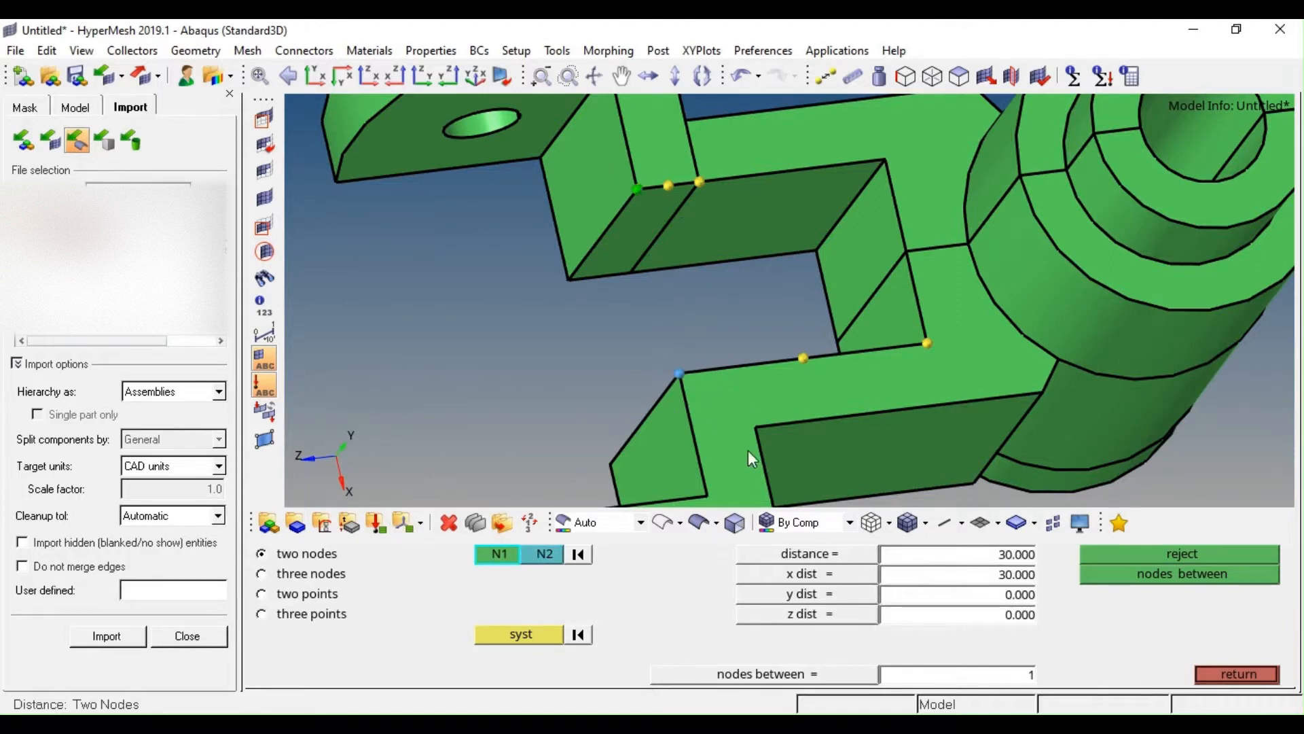
click(1217, 576)
scroll(663, 287, down, 5)
key(Escape)
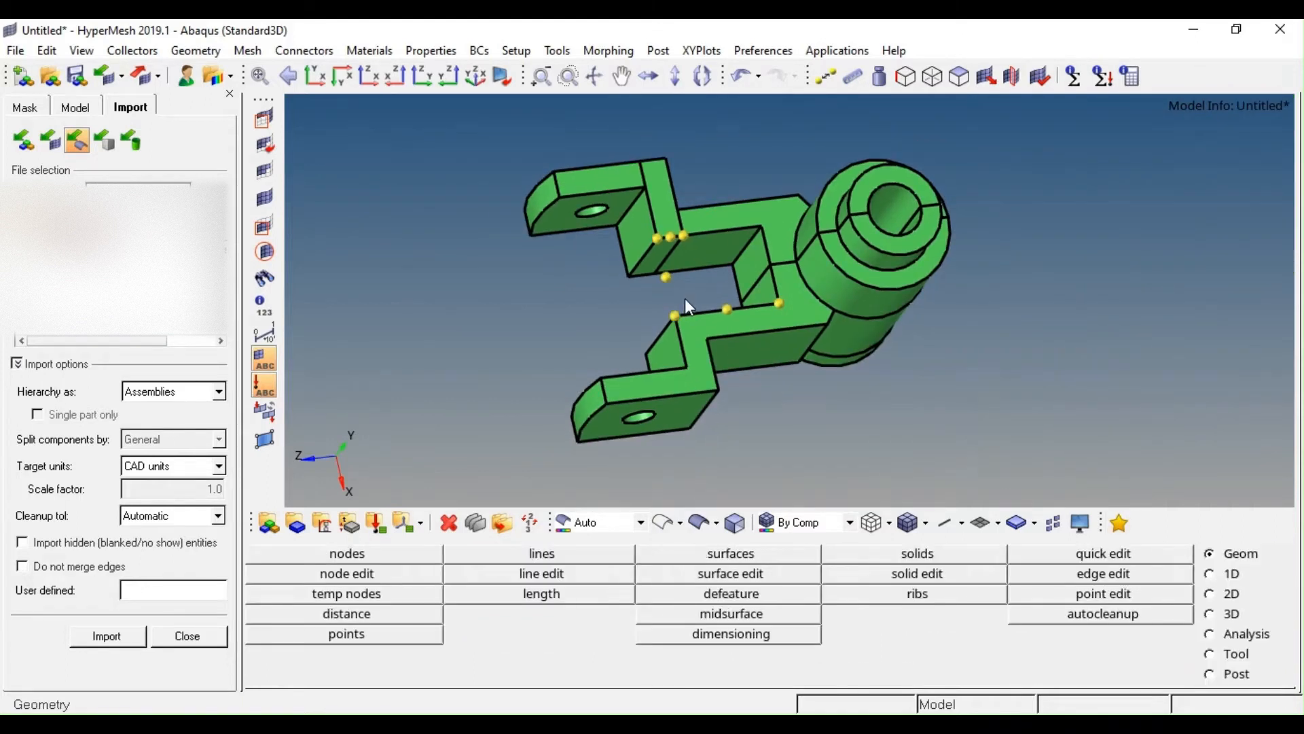
Trim the bracket solid with an x-axis plane based at the node midway between the arms
click(893, 574)
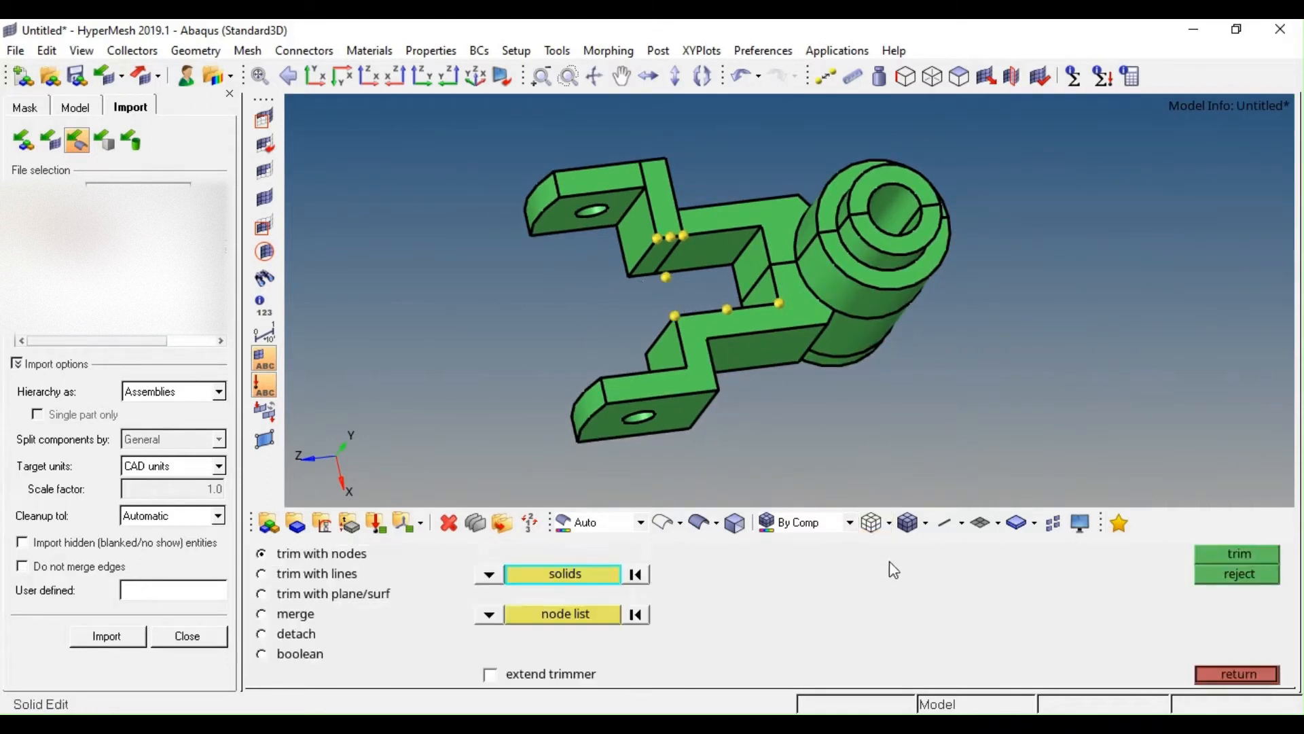
click(337, 597)
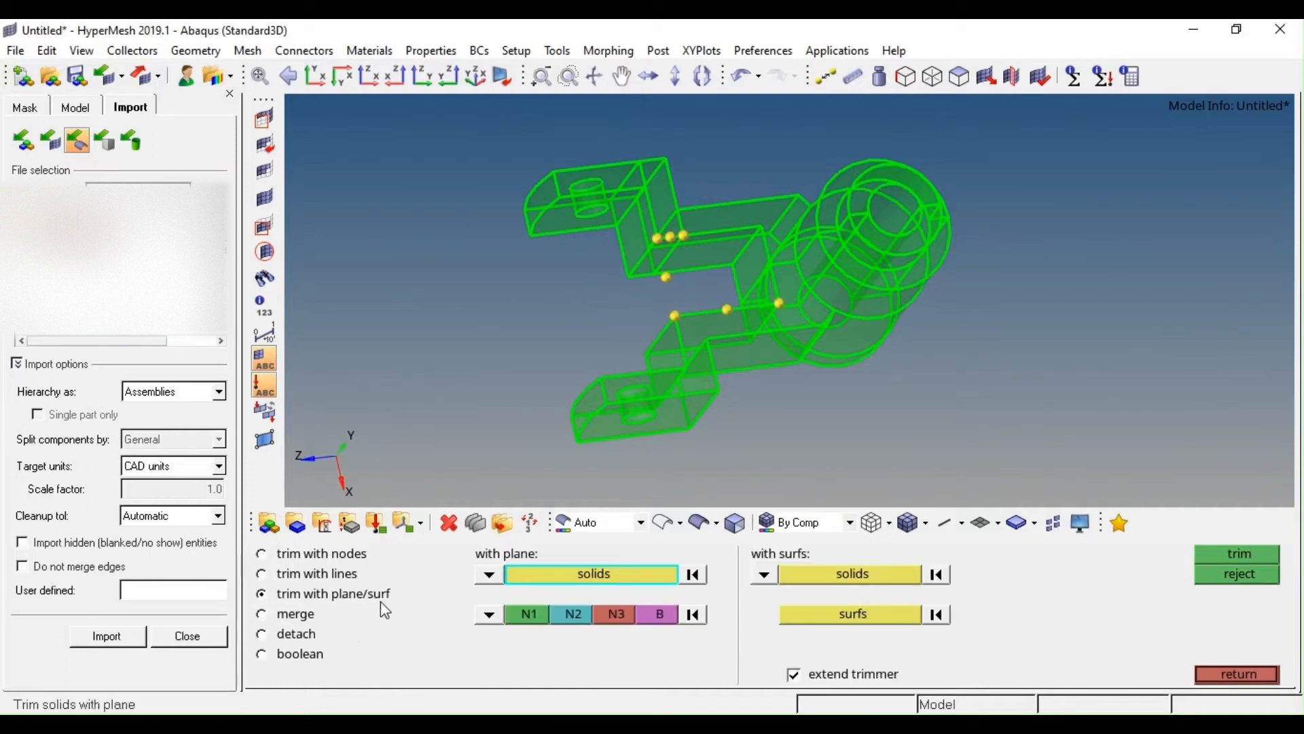
click(489, 615)
click(490, 631)
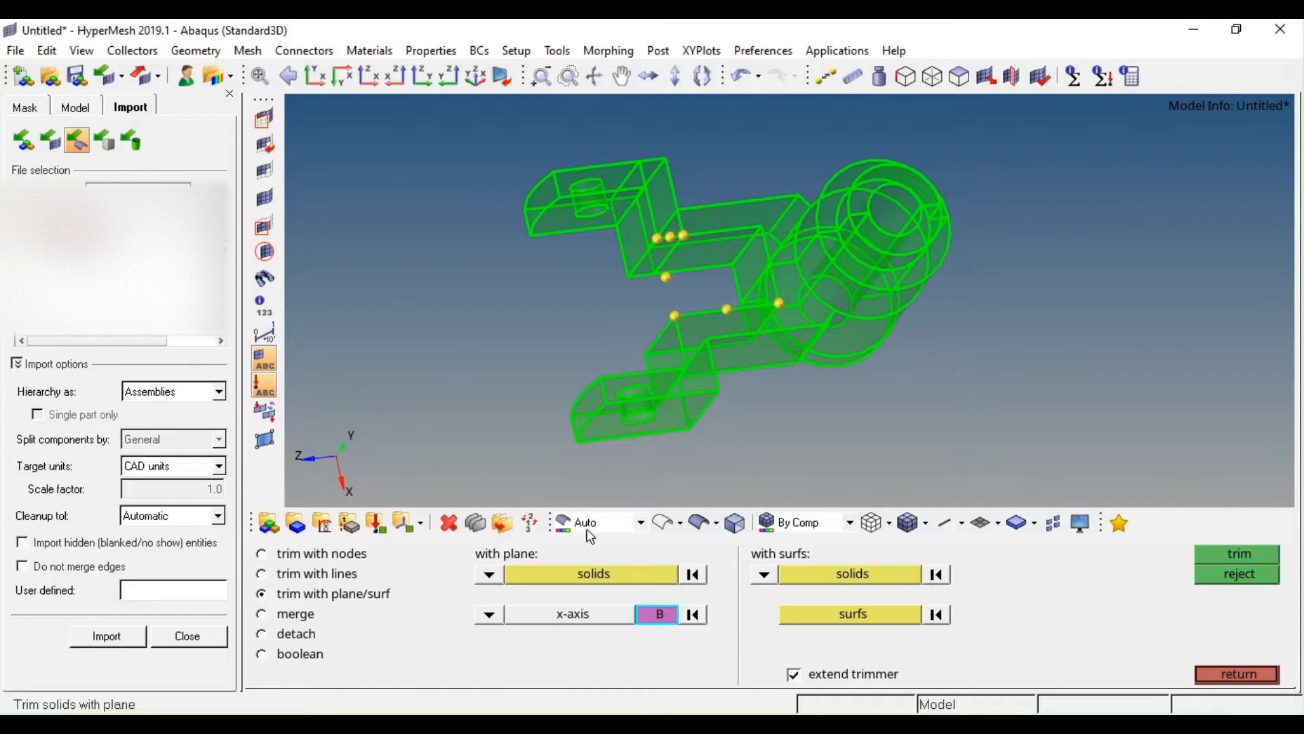
scroll(668, 285, up, 3)
click(677, 305)
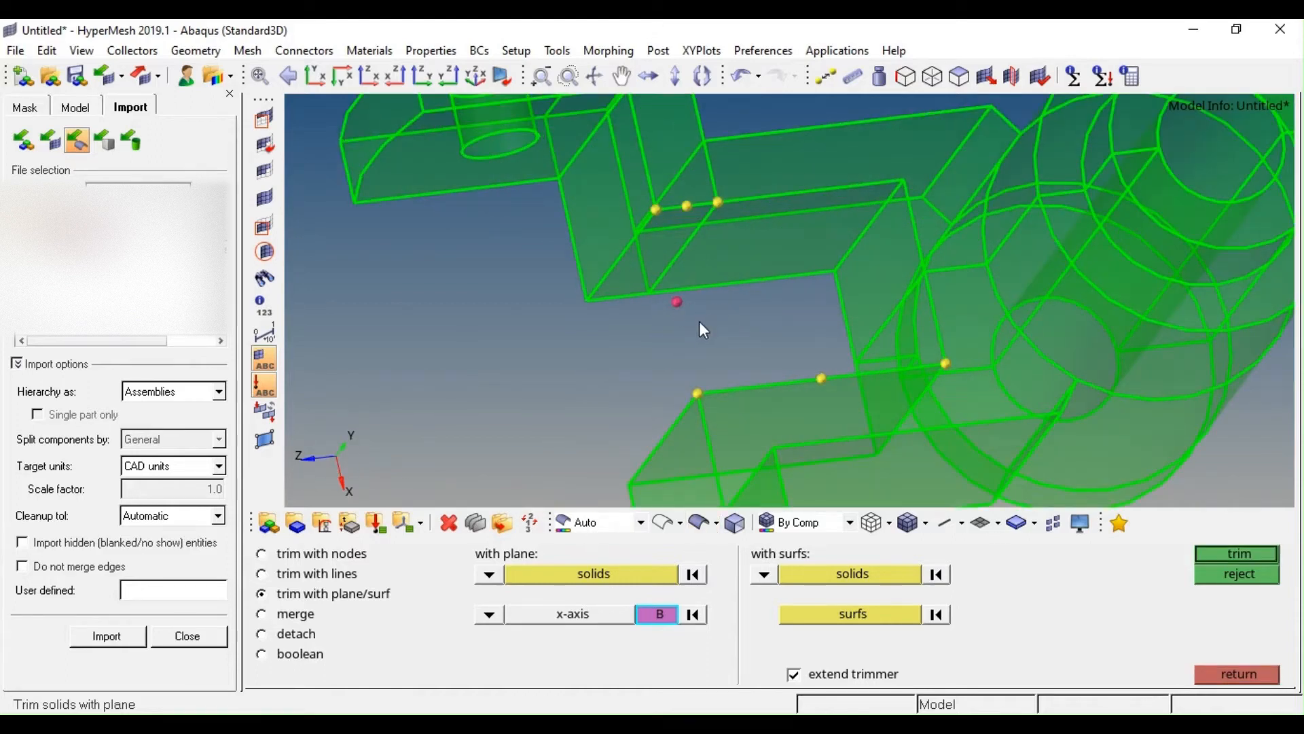
scroll(698, 319, down, 2)
click(598, 574)
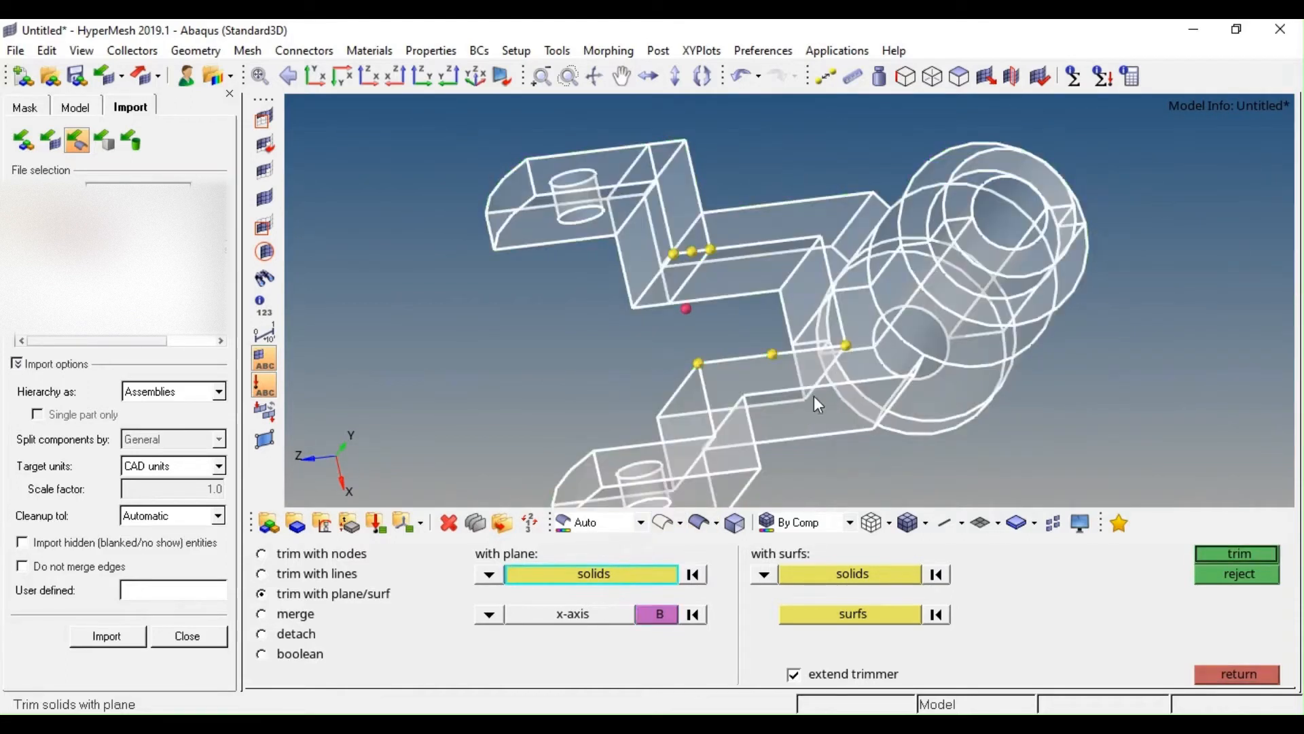
middle_click(850, 311)
ctrl+right_drag(933, 319, 891, 328)
key(Escape)
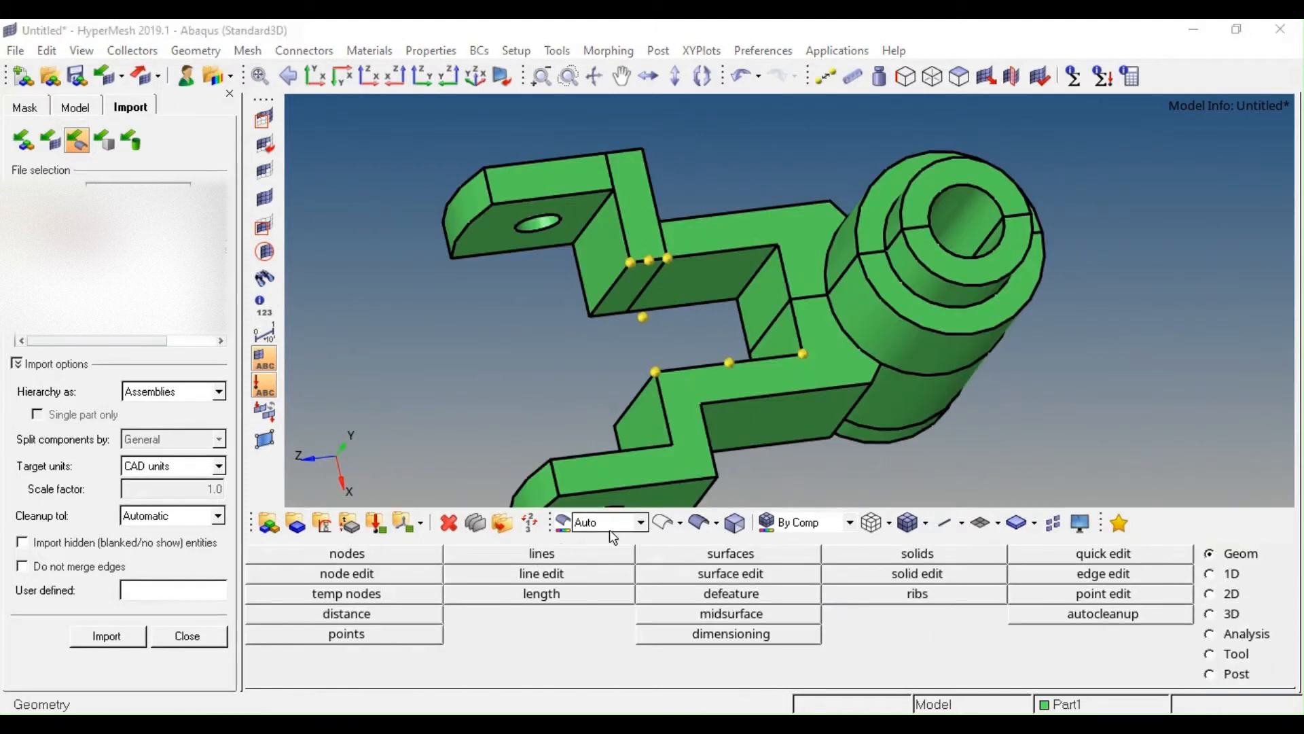
Set the geometry colour mode to By Comp and mask the half solid containing the near arm
scroll(793, 321, down, 3)
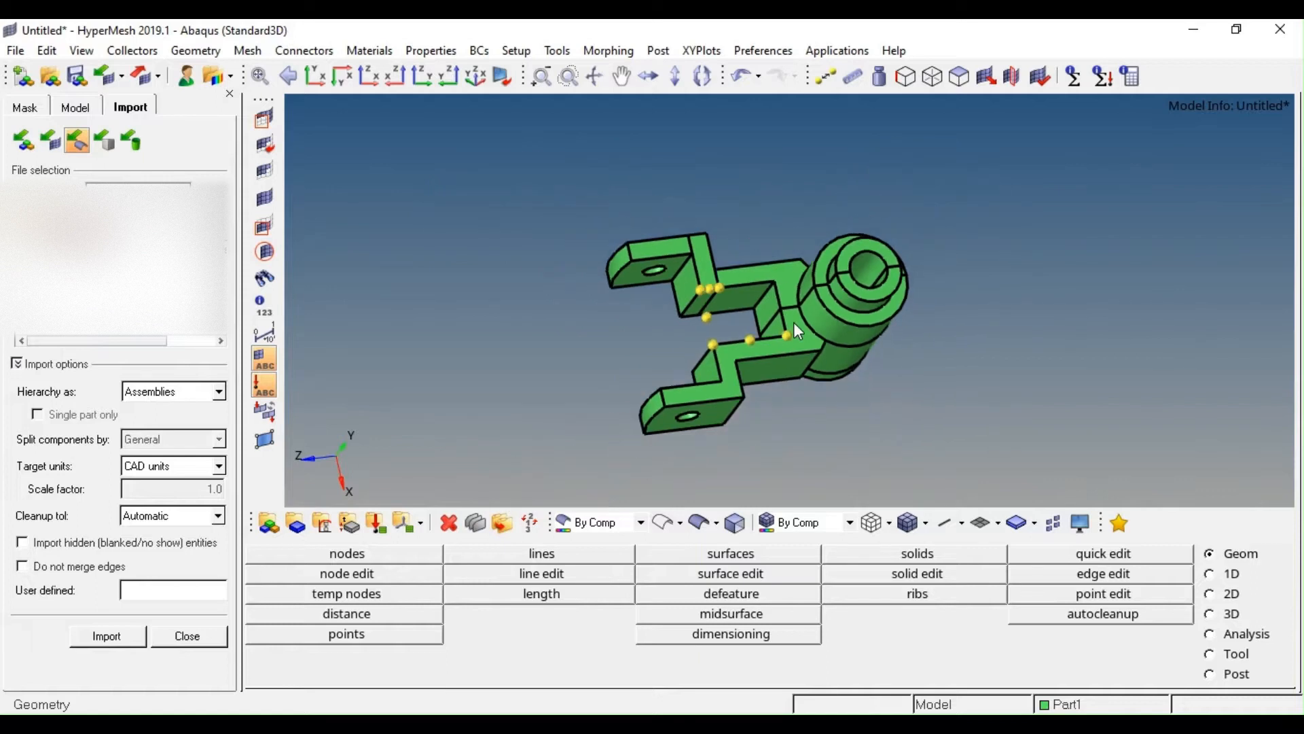
key(F5)
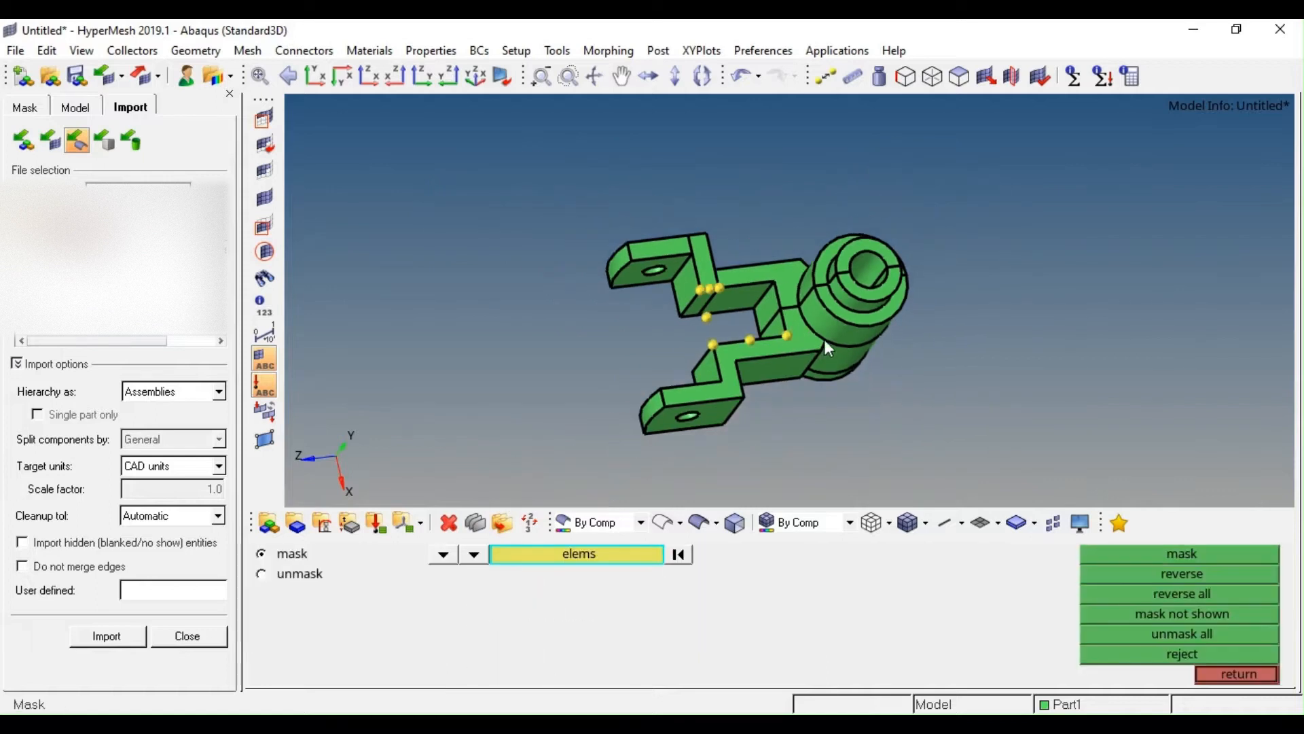
click(445, 554)
click(652, 613)
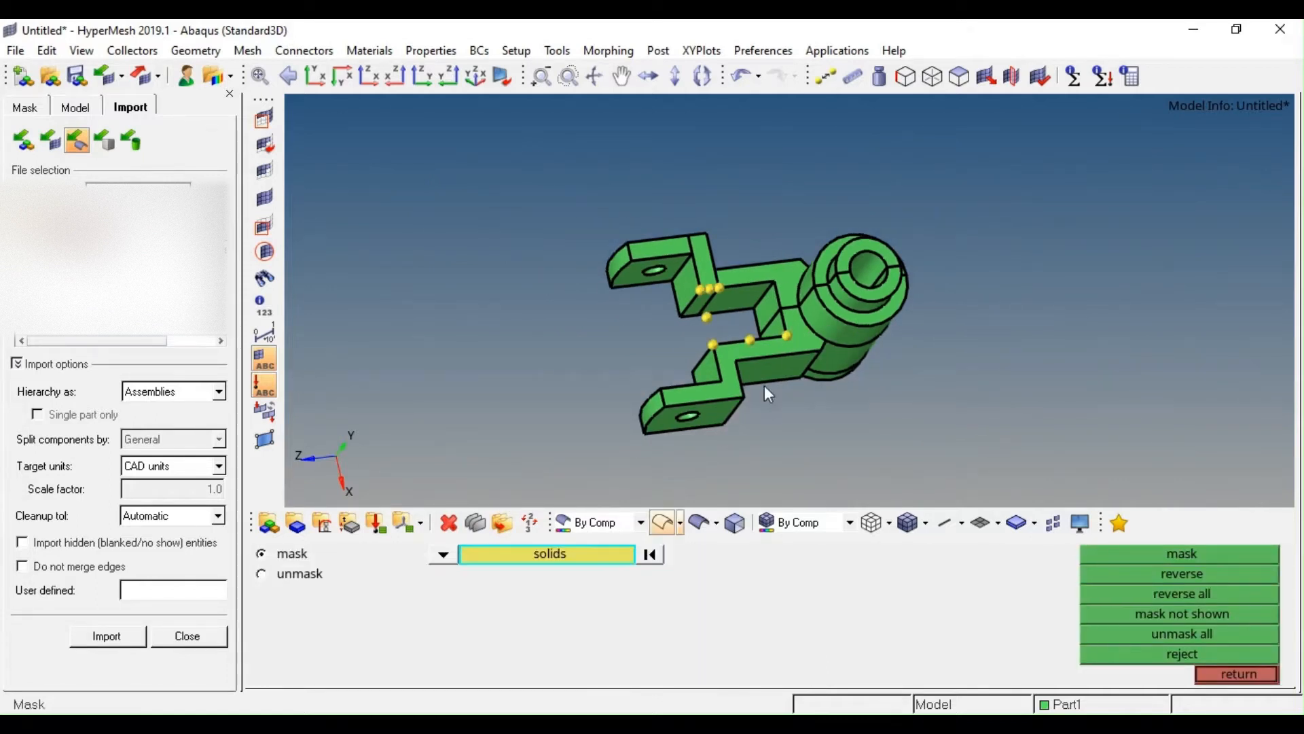
click(764, 385)
middle_click(866, 320)
mouse_move(848, 312)
ctrl+mouse_down()
mouse_move(808, 245)
mouse_move(825, 342)
mouse_move(849, 336)
mouse_move(826, 352)
mouse_move(851, 320)
mouse_move(961, 360)
mouse_move(786, 349)
mouse_move(876, 278)
mouse_move(823, 303)
mouse_move(976, 267)
mouse_move(895, 269)
mouse_move(908, 238)
mouse_move(1046, 198)
mouse_move(865, 323)
mouse_move(872, 243)
mouse_move(866, 284)
mouse_move(902, 233)
mouse_move(984, 242)
mouse_move(873, 256)
mouse_move(941, 268)
mouse_move(866, 233)
mouse_move(864, 262)
mouse_move(919, 234)
mouse_move(849, 280)
mouse_move(916, 291)
mouse_move(846, 284)
mouse_move(840, 314)
ctrl+mouse_up()
ctrl+scroll(819, 343, up, 5)
key(Escape)
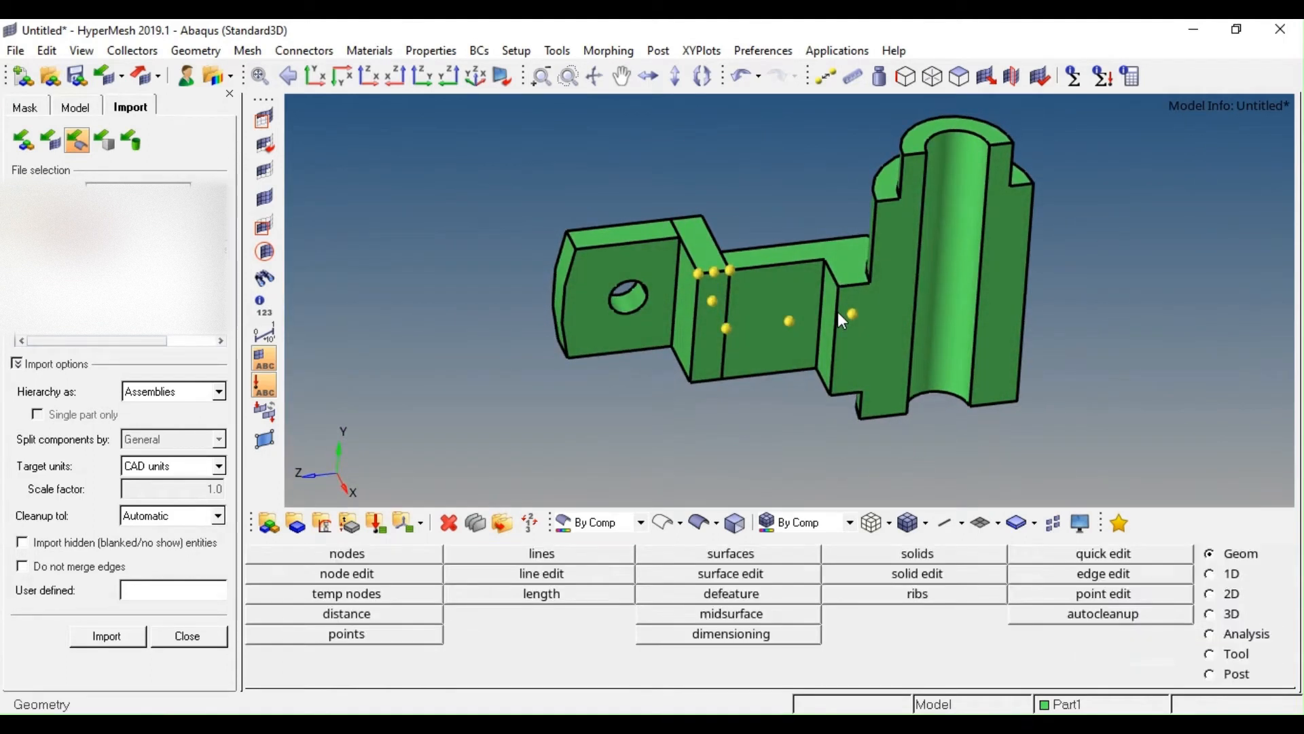
Trim the remaining half solid with the arm's bottom and top surfaces, using the extended trimmer to cut through the cylinder
click(938, 578)
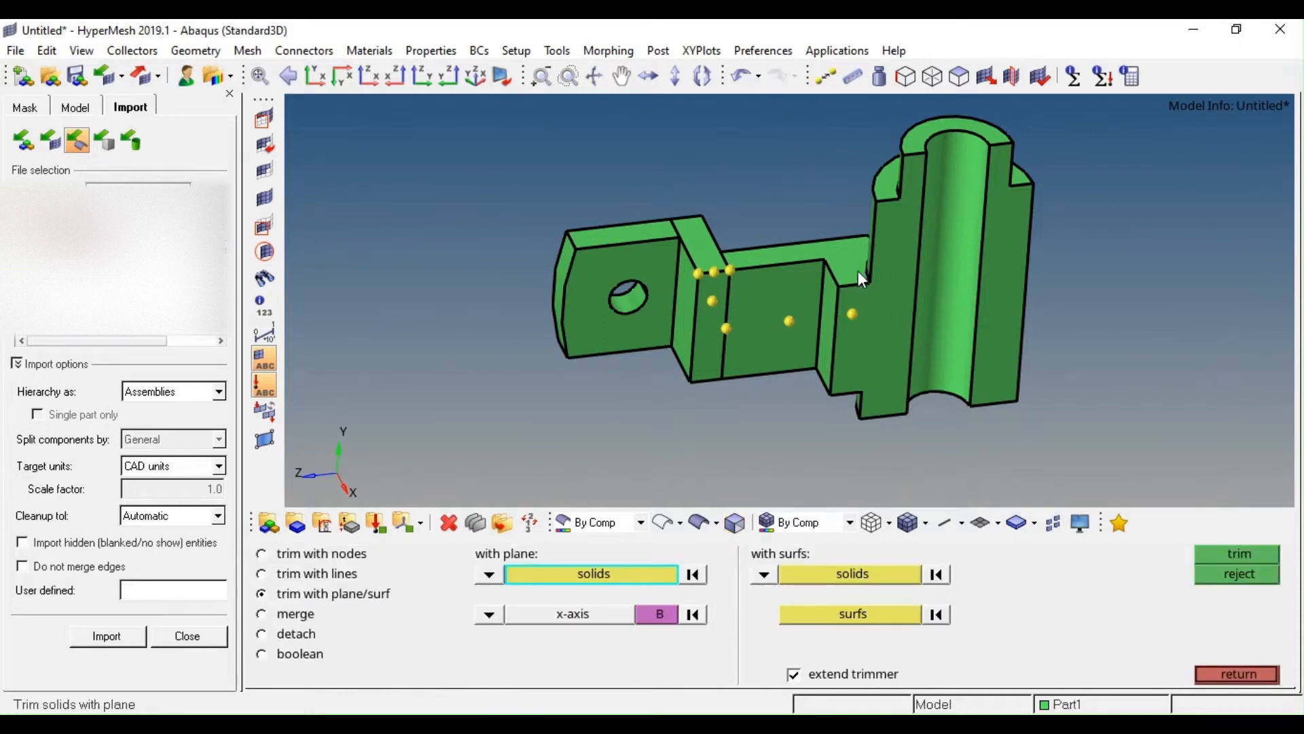
mouse_move(841, 386)
ctrl+mouse_down()
mouse_move(885, 428)
mouse_move(894, 388)
ctrl+mouse_up()
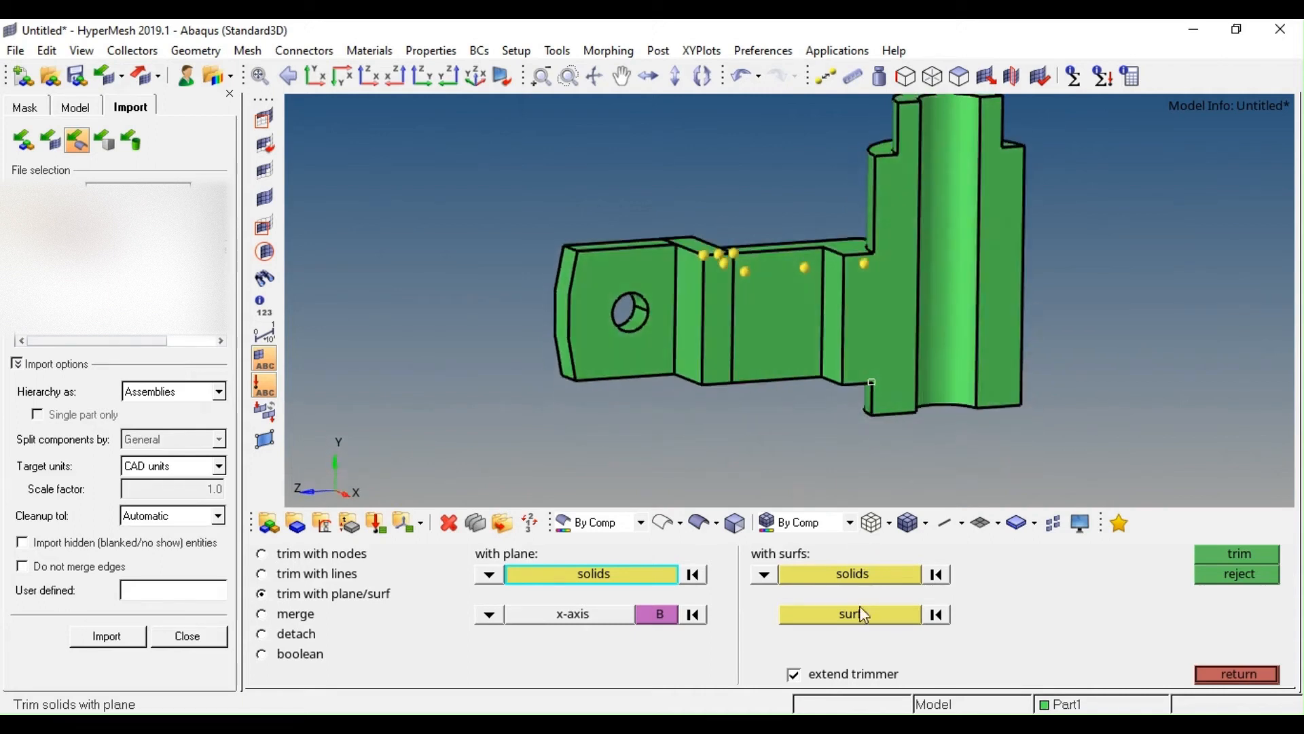
click(853, 573)
click(797, 276)
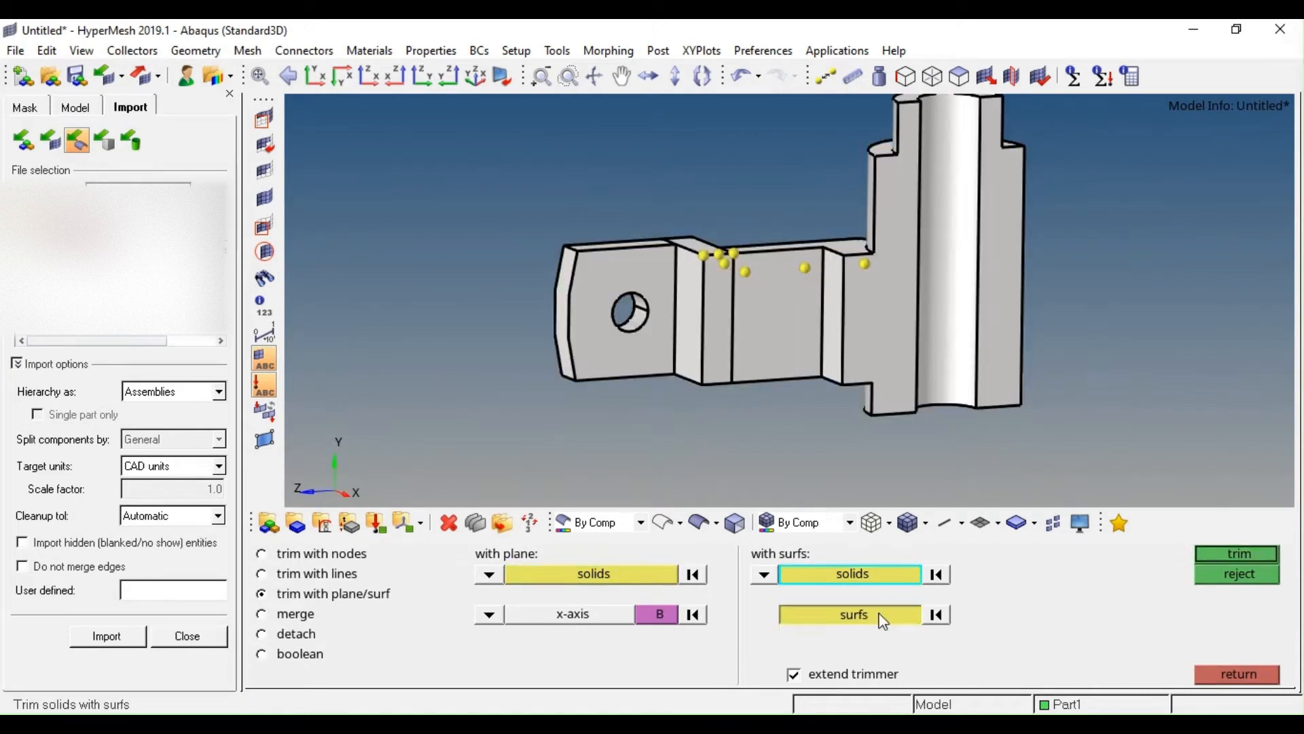
click(879, 614)
ctrl+scroll(790, 356, up, 3)
ctrl+drag(821, 355, 845, 404)
click(924, 367)
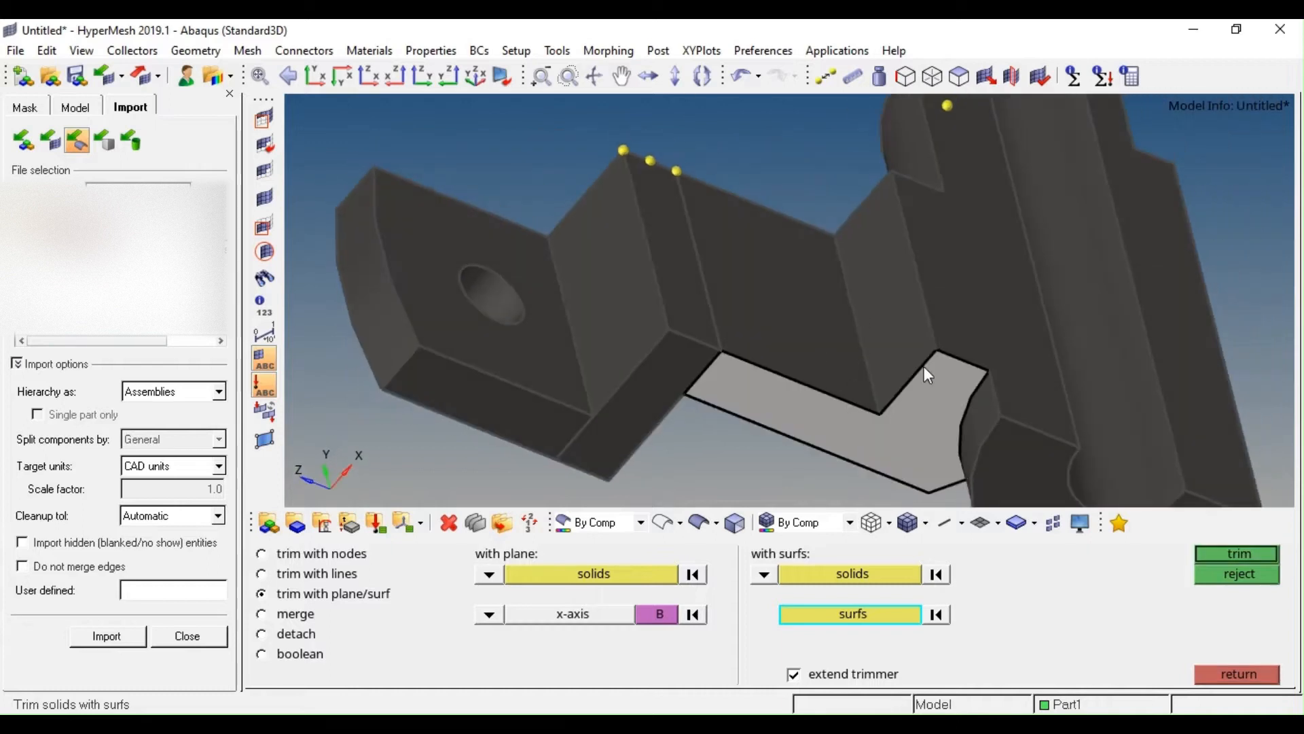
ctrl+scroll(921, 343, down, 3)
ctrl+drag(917, 334, 932, 203)
click(1201, 552)
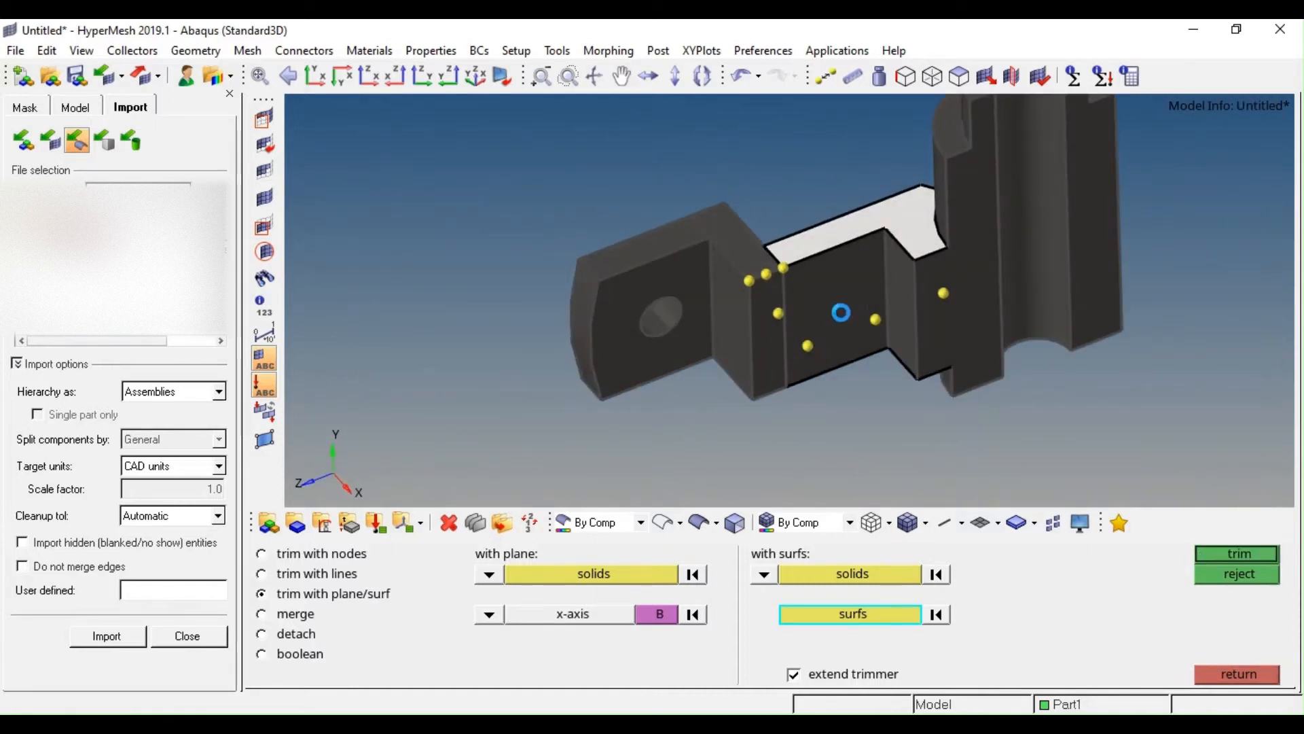
Trim the arm solid with the step face beside the holed lug to separate the lug from the arm
ctrl+drag(841, 311, 832, 296)
ctrl+right_drag(832, 296, 882, 263)
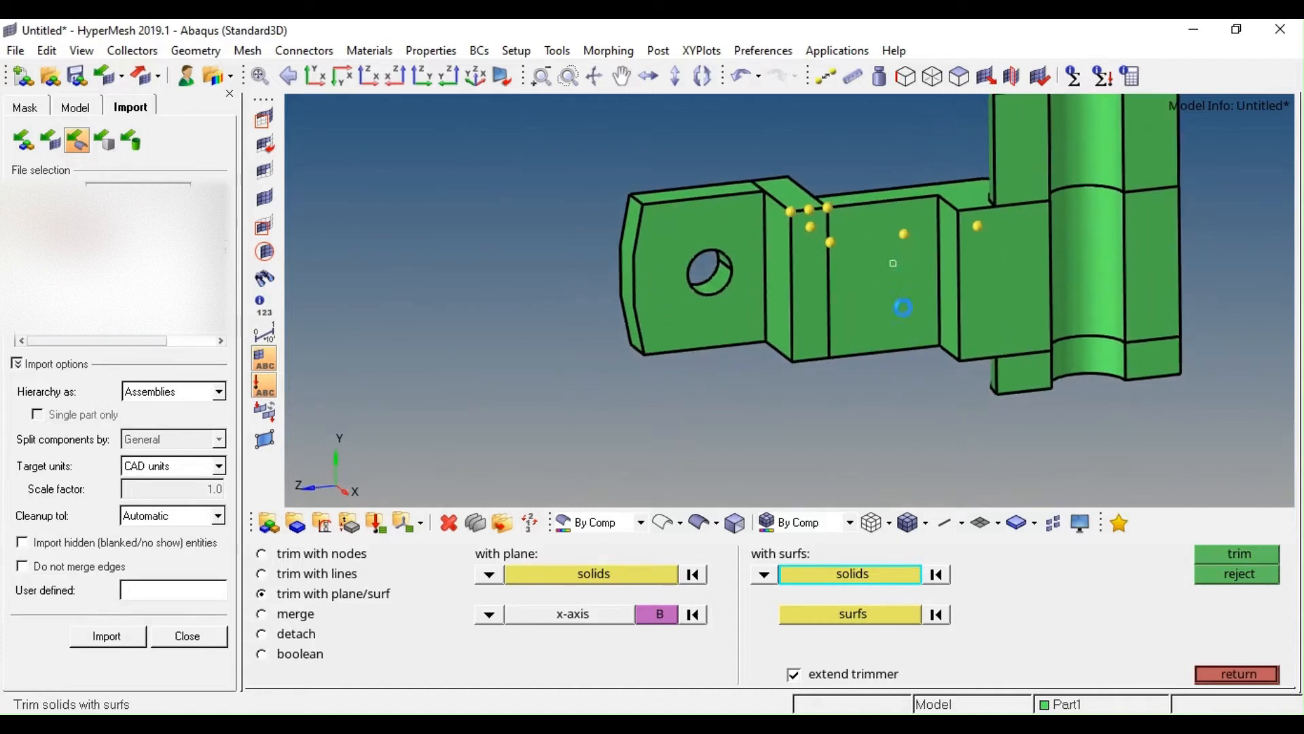
ctrl+drag(902, 306, 862, 303)
ctrl+right_drag(862, 303, 906, 297)
ctrl+drag(902, 279, 887, 267)
ctrl+right_drag(886, 267, 874, 336)
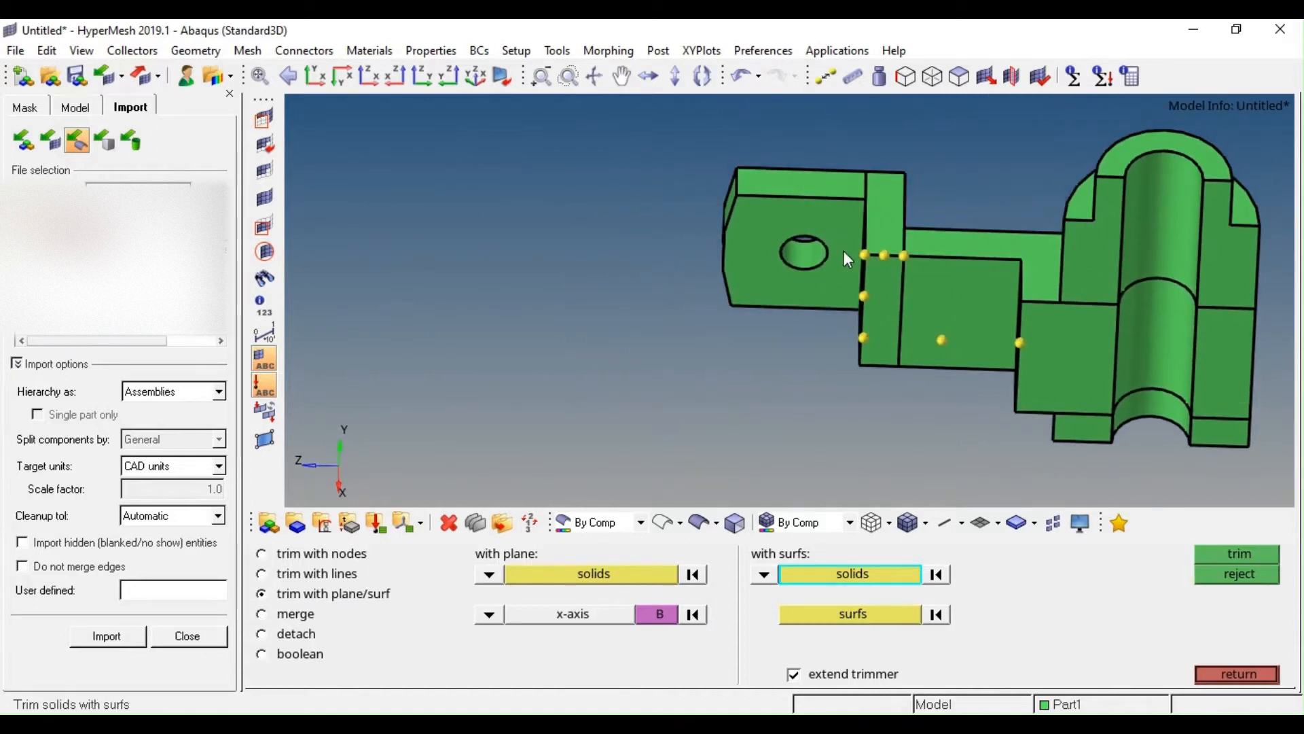
ctrl+click(843, 249)
ctrl+drag(843, 249, 900, 258)
scroll(862, 245, up, 3)
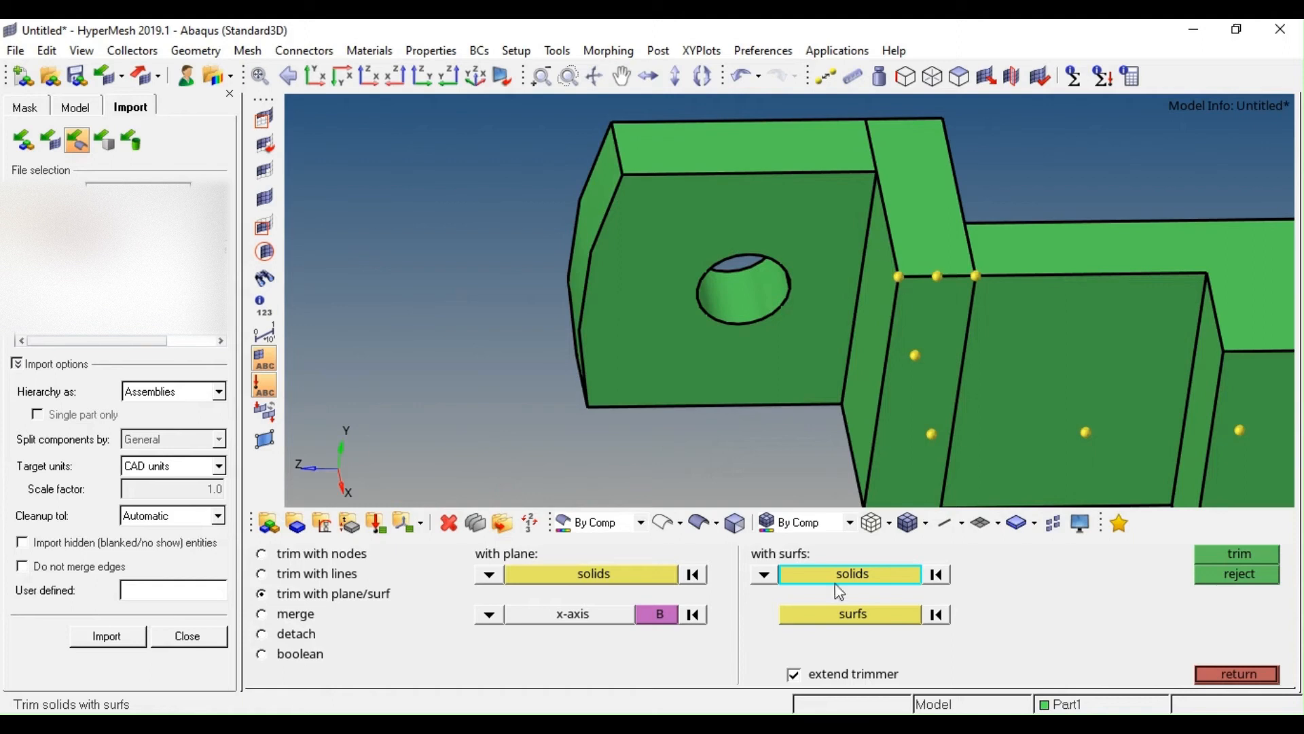
click(756, 261)
click(845, 611)
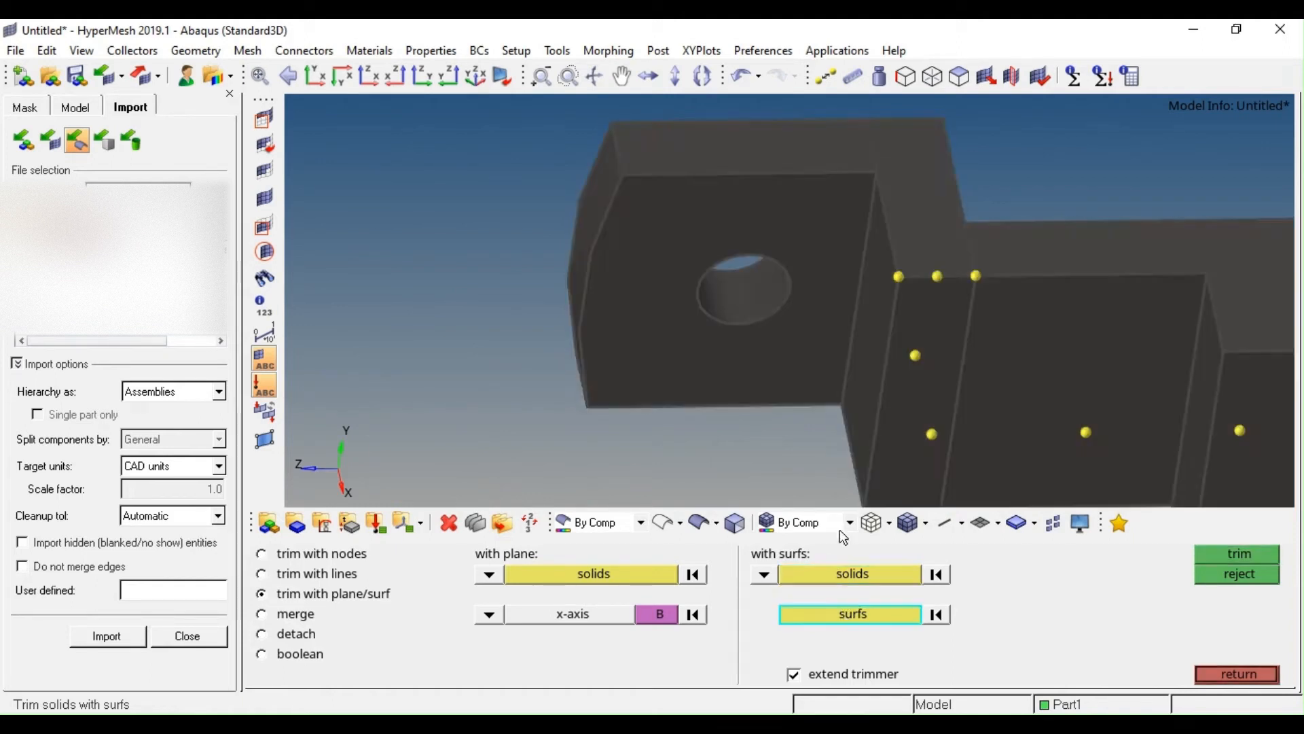
click(849, 292)
middle_click(845, 277)
scroll(877, 261, down, 5)
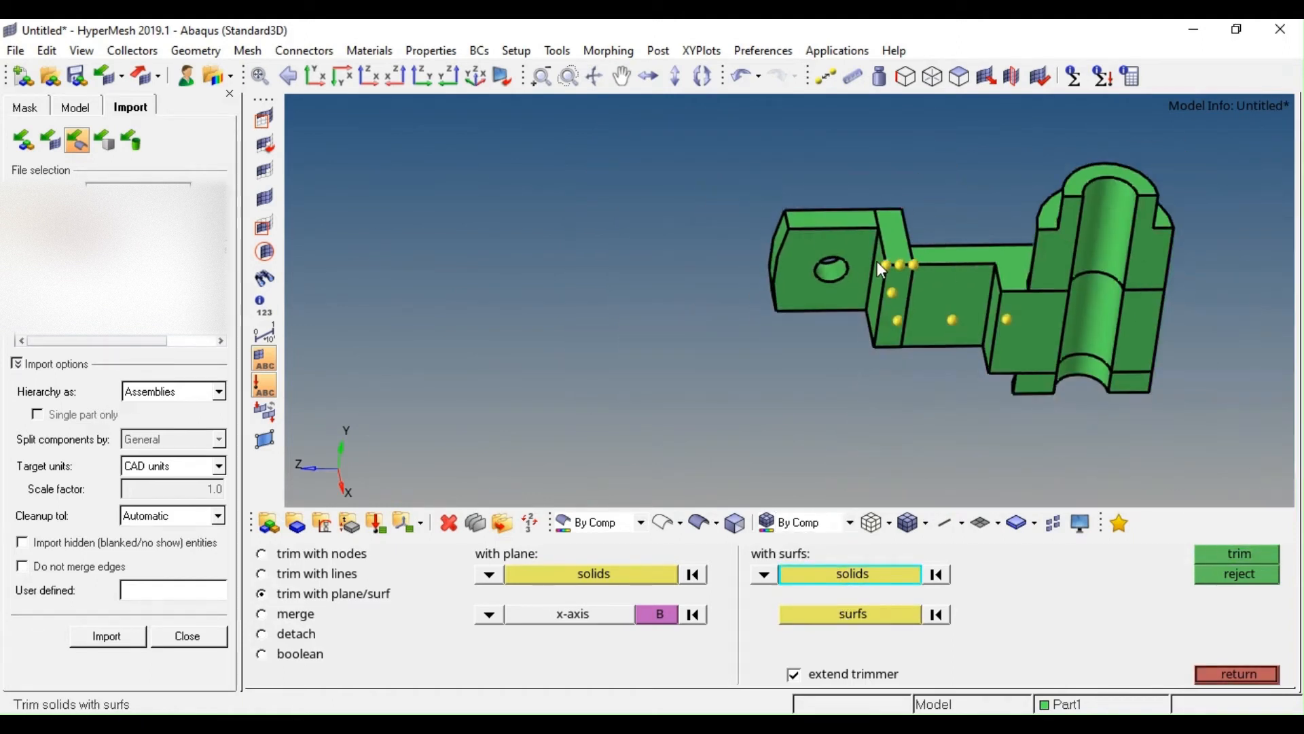
scroll(878, 261, down, 2)
ctrl+right_drag(909, 248, 872, 273)
key(Escape)
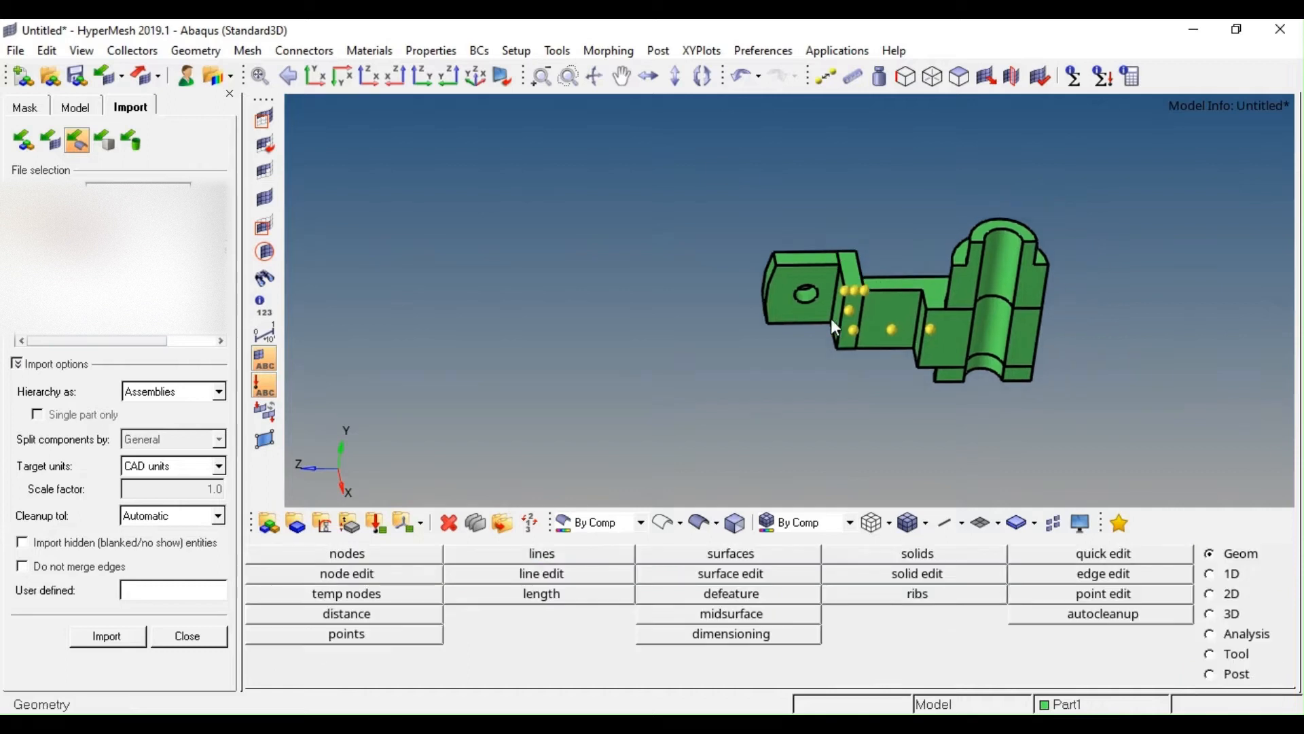
key(F5)
click(803, 285)
ctrl+scroll(977, 317, up, 3)
click(970, 245)
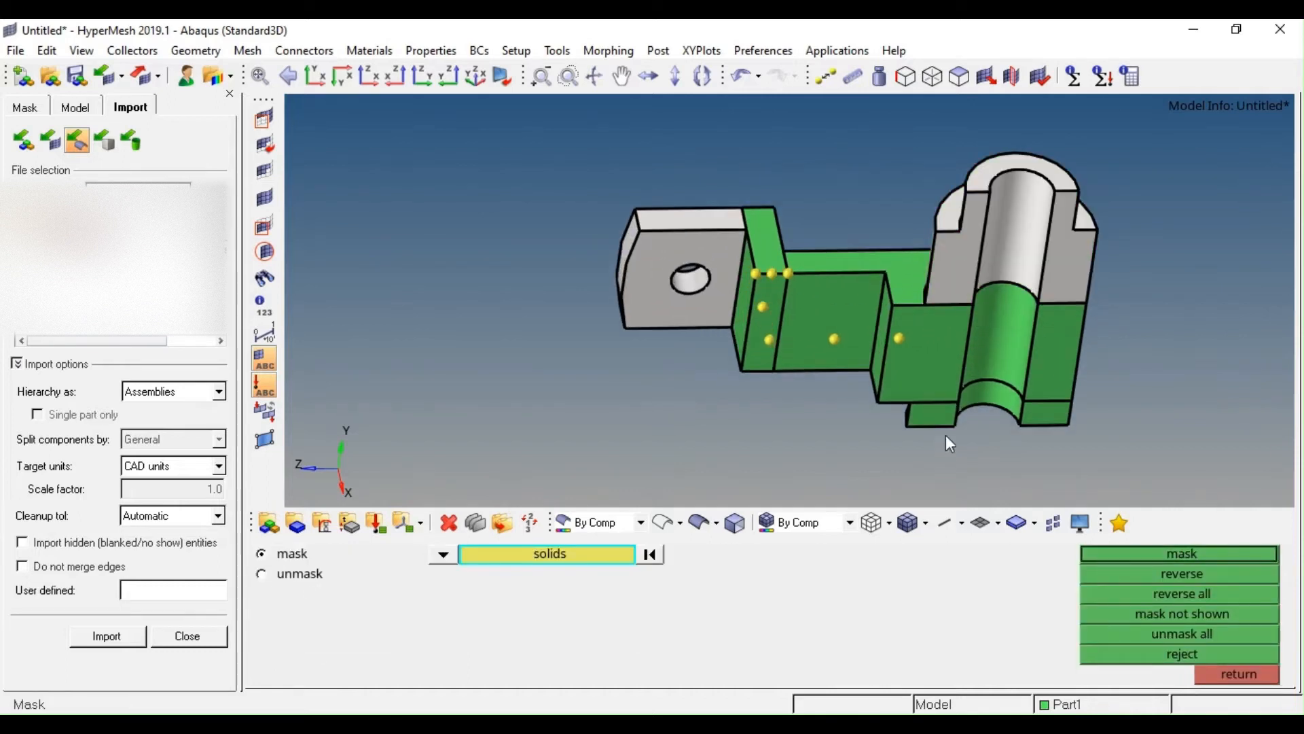
click(943, 415)
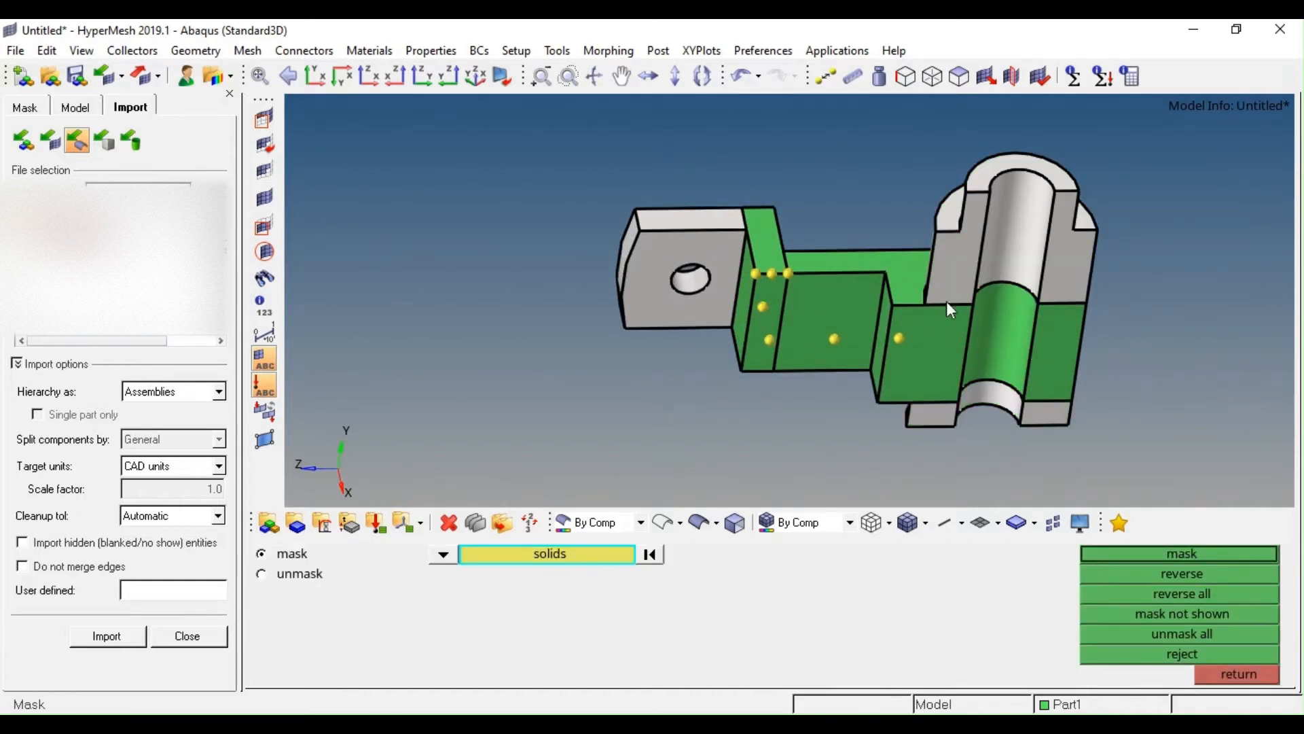
mouse_move(949, 309)
ctrl+mouse_down()
mouse_move(987, 316)
mouse_move(963, 336)
mouse_move(950, 336)
mouse_move(985, 313)
mouse_move(941, 317)
mouse_move(952, 300)
mouse_move(954, 384)
mouse_move(939, 332)
mouse_move(885, 286)
mouse_move(905, 387)
mouse_move(940, 310)
mouse_move(888, 300)
mouse_move(903, 243)
ctrl+mouse_up()
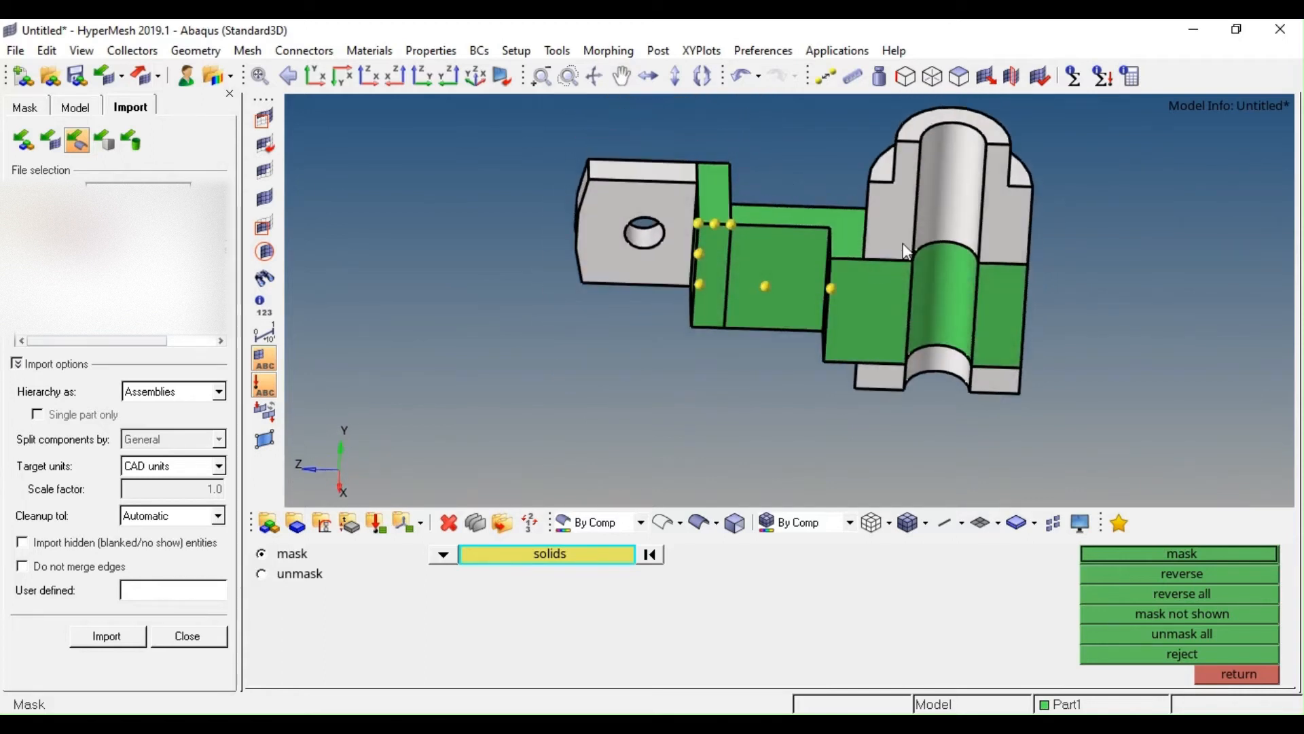
middle_click(895, 307)
ctrl+drag(891, 299, 857, 249)
key(ctrl+z)
scroll(886, 273, up, 3)
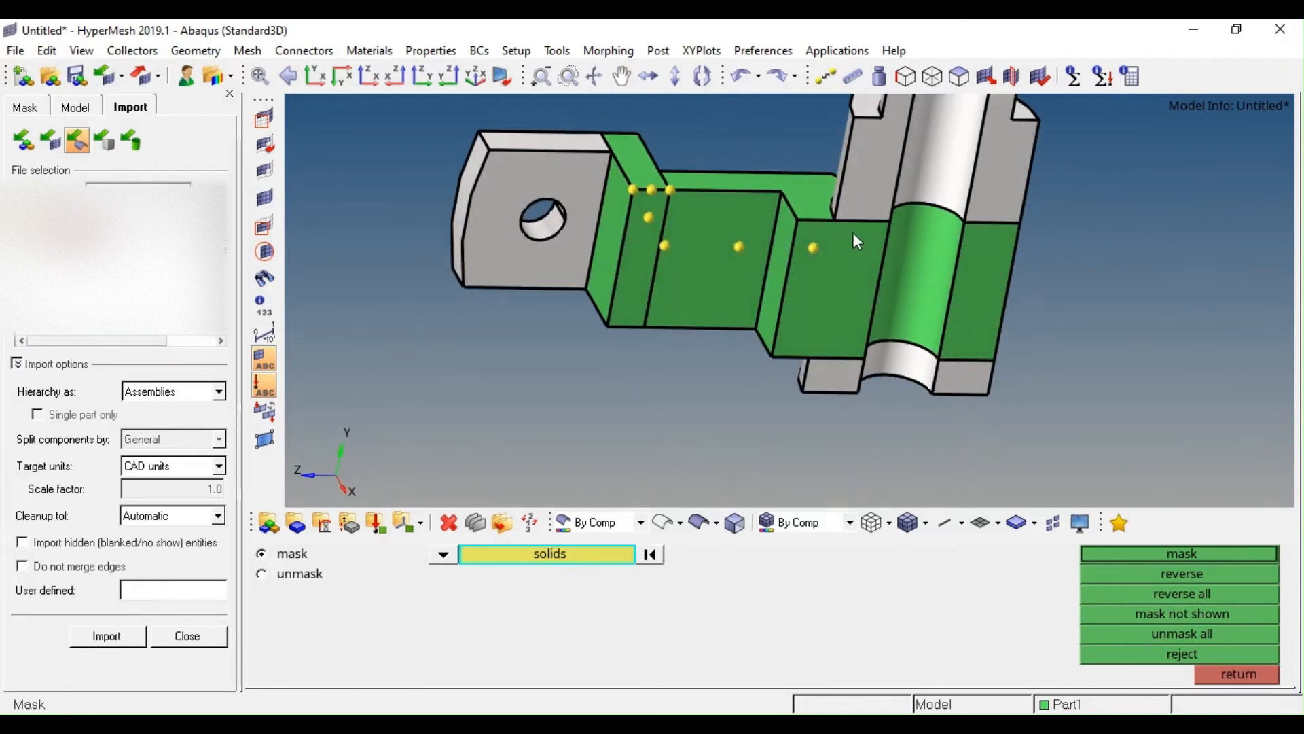
ctrl+right_drag(853, 232, 848, 263)
ctrl+drag(858, 288, 861, 141)
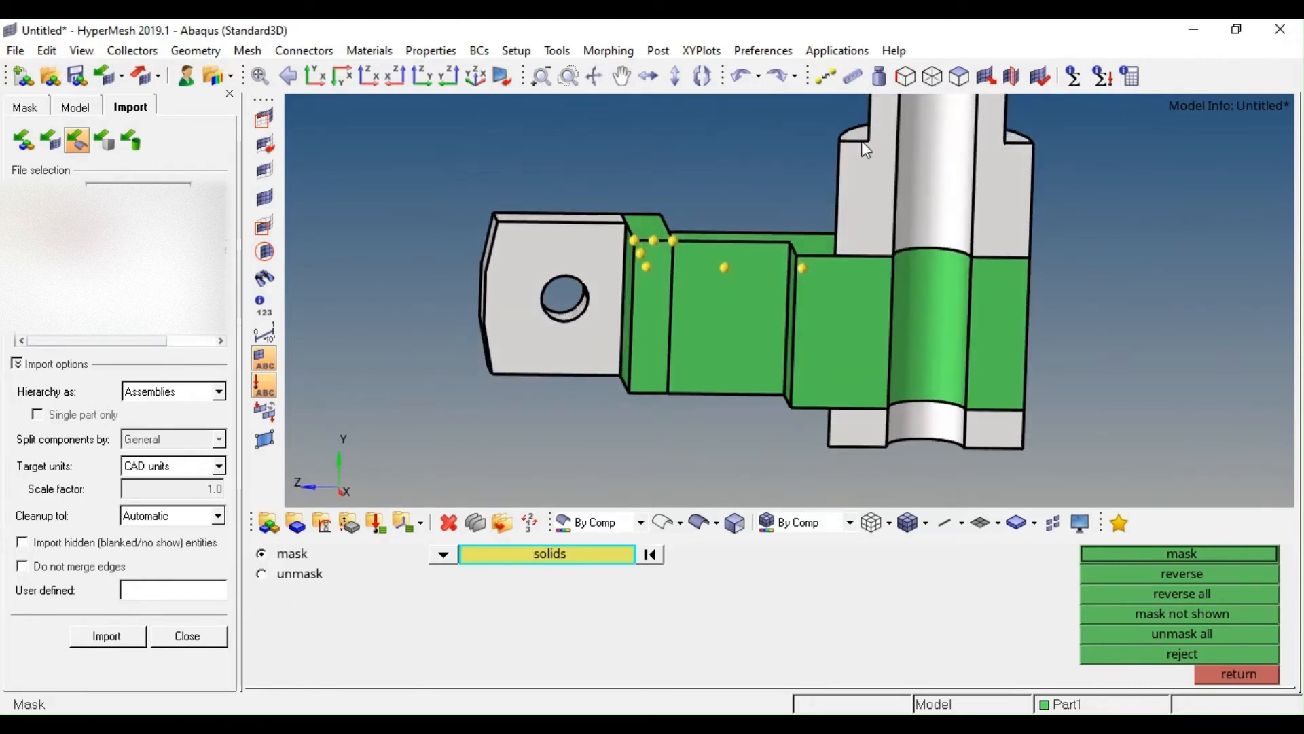
scroll(853, 191, up, 3)
key(Escape)
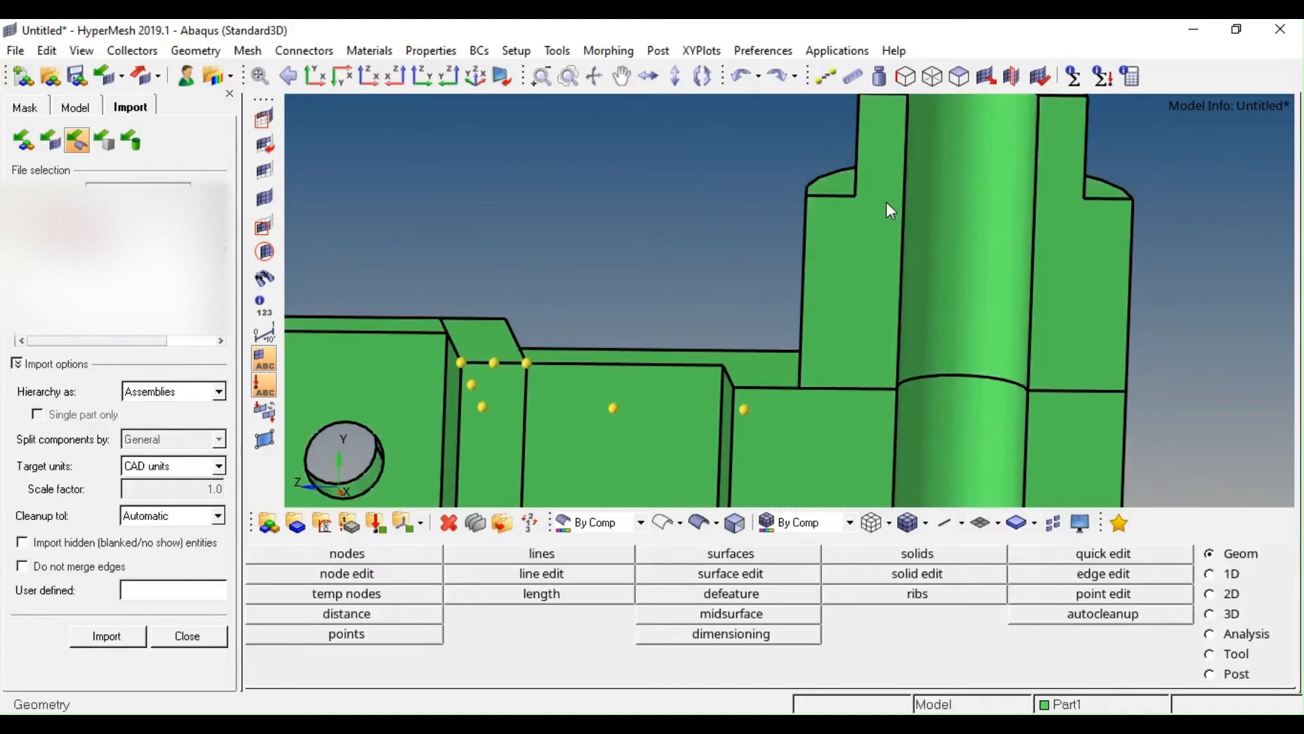
Trim the upper cylinder solid with its annular shoulder surface, using the extended trimmer
key(F11)
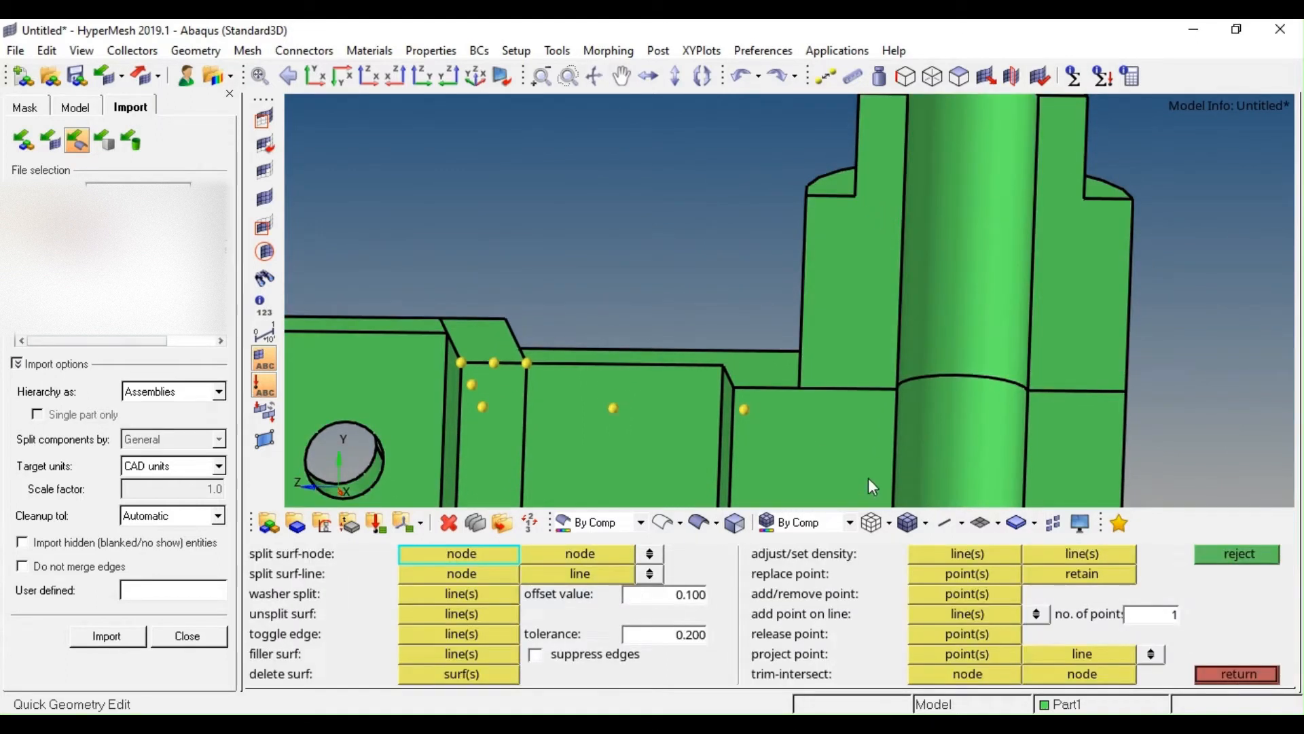
key(Escape)
click(903, 574)
click(864, 291)
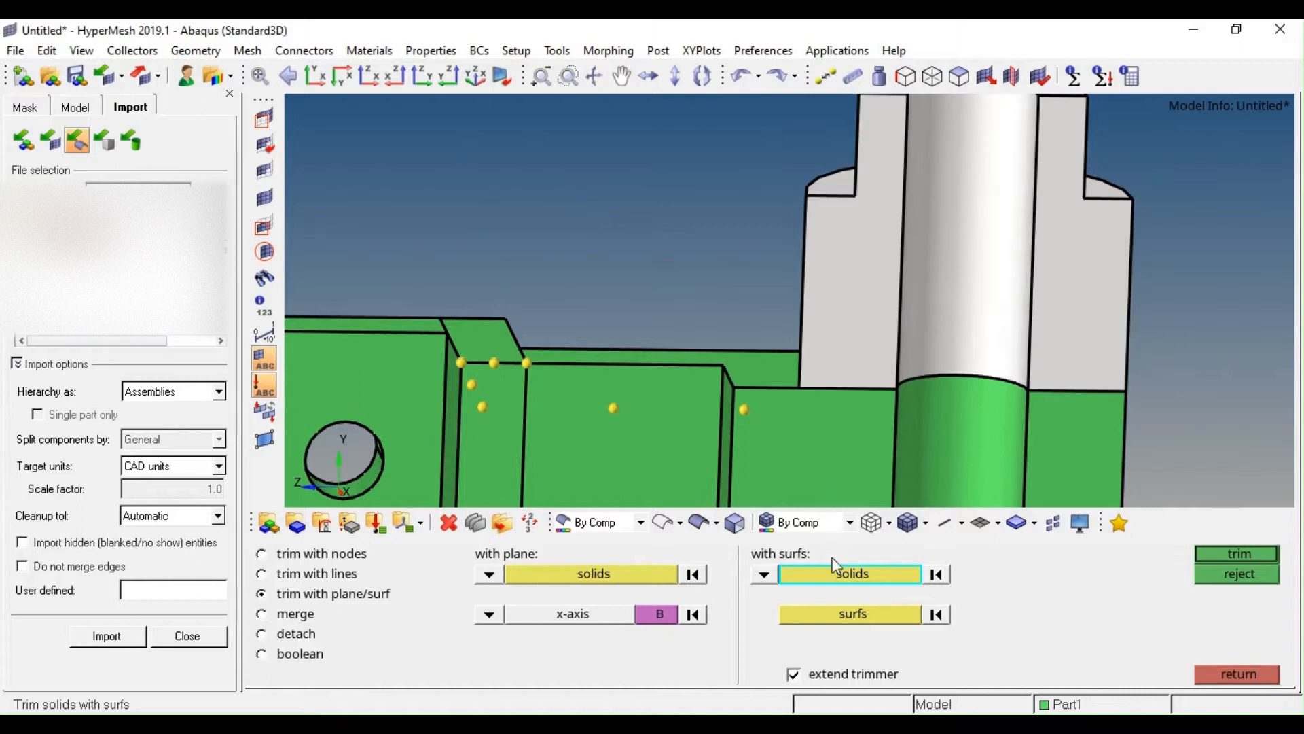
click(858, 614)
middle_click(842, 187)
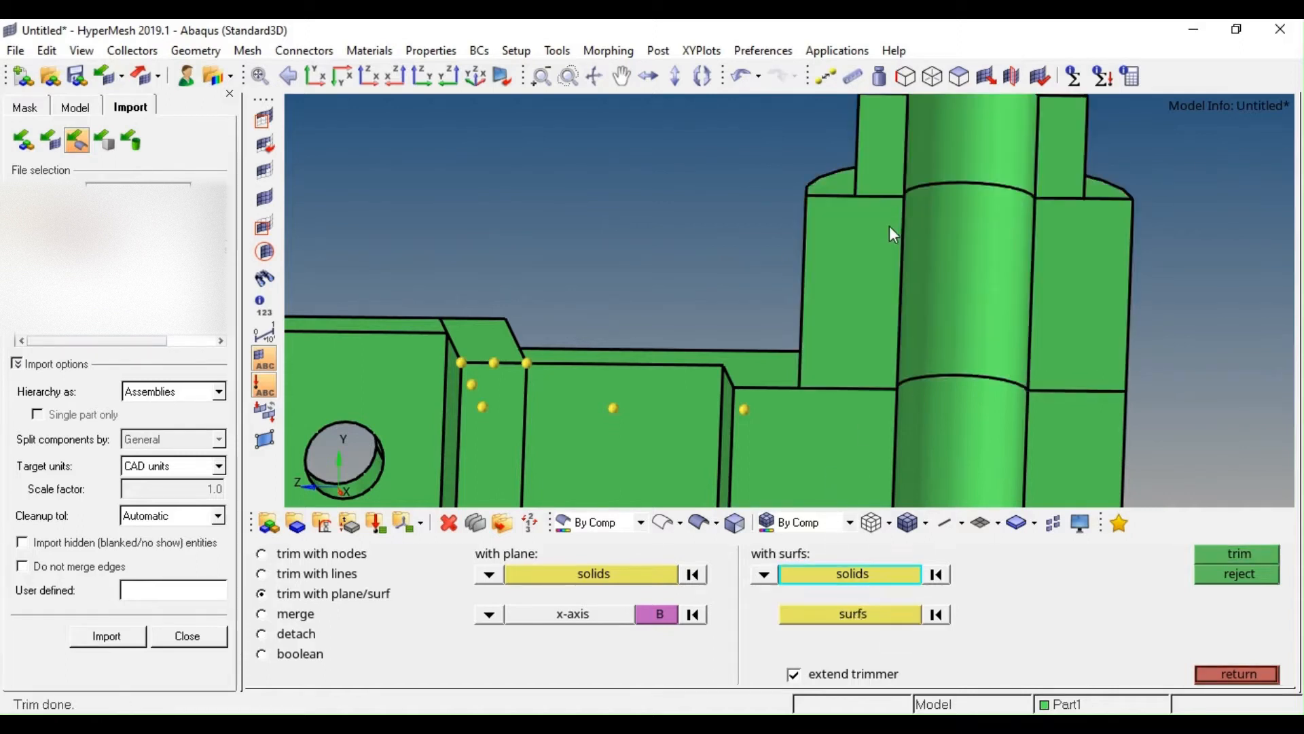
key(f)
key(Escape)
Save the current view of the whole half bracket in the first view slot, with its mask state
ctrl+right_drag(928, 271, 913, 243)
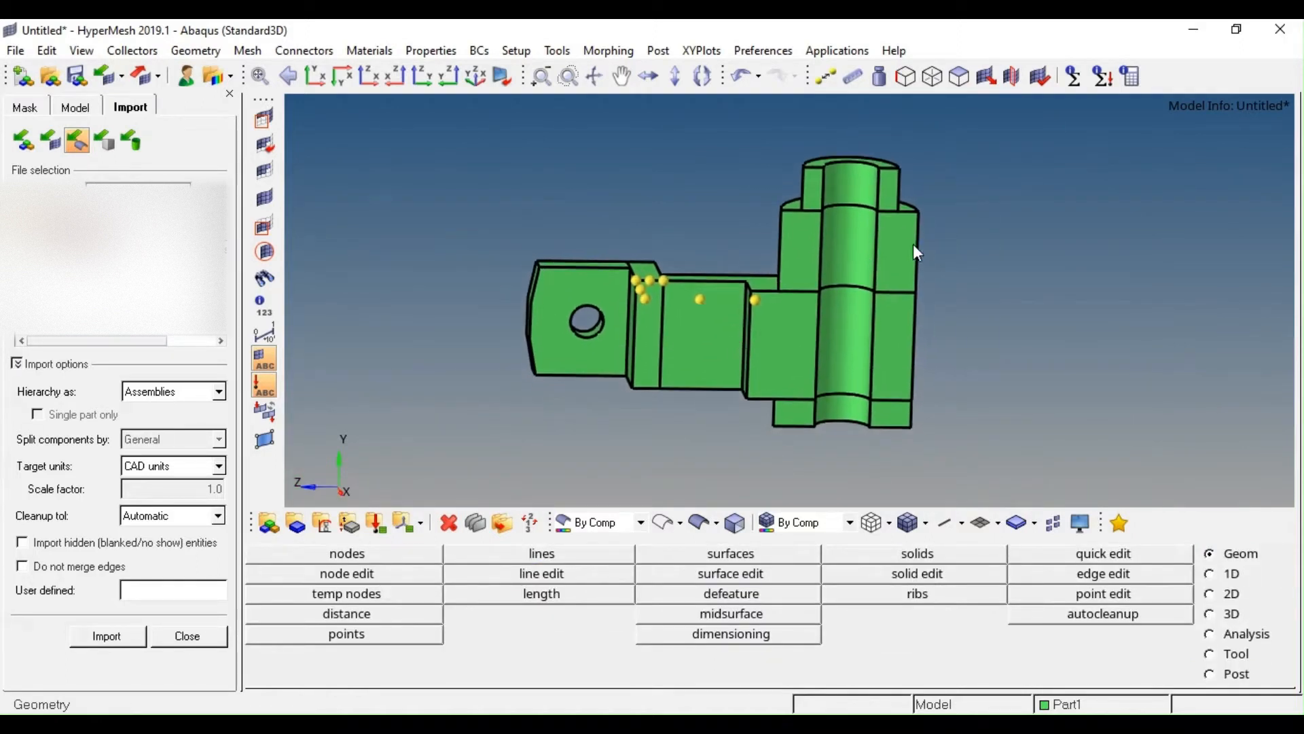
ctrl+scroll(912, 245, up, 2)
ctrl+scroll(910, 246, down, 4)
key(v)
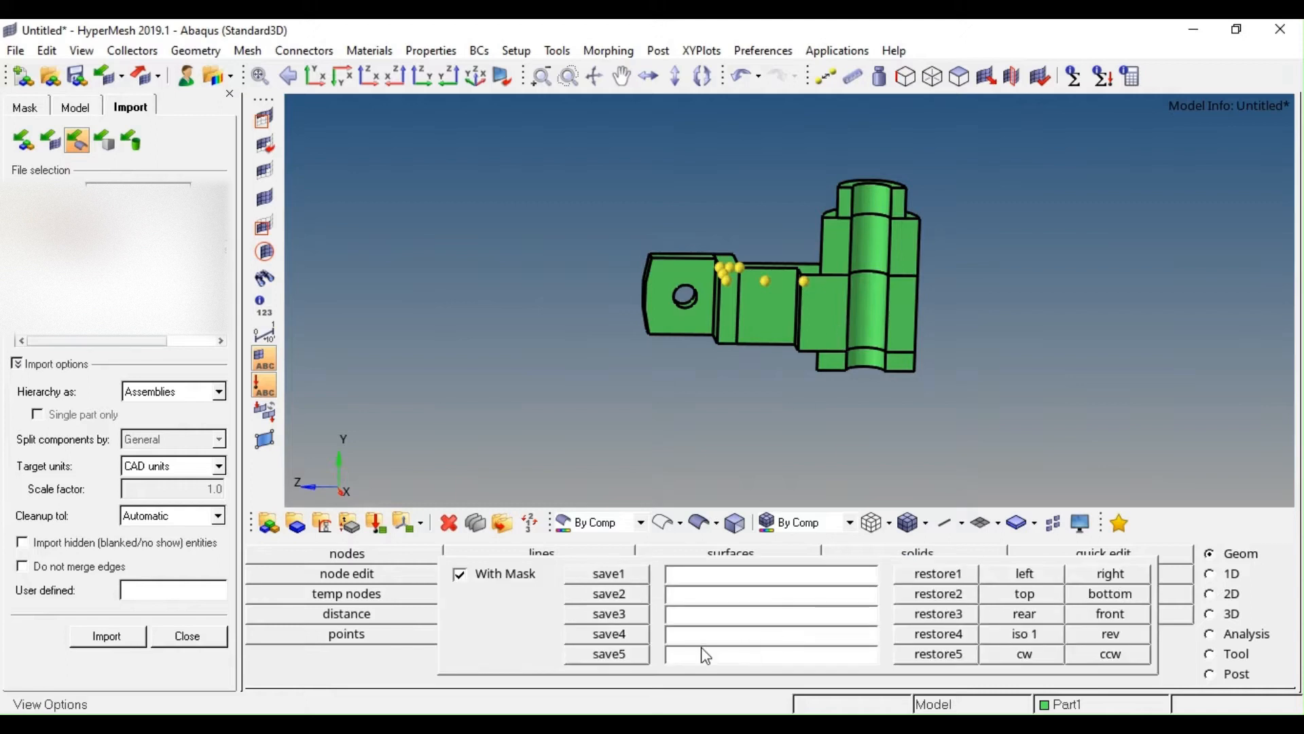
click(584, 572)
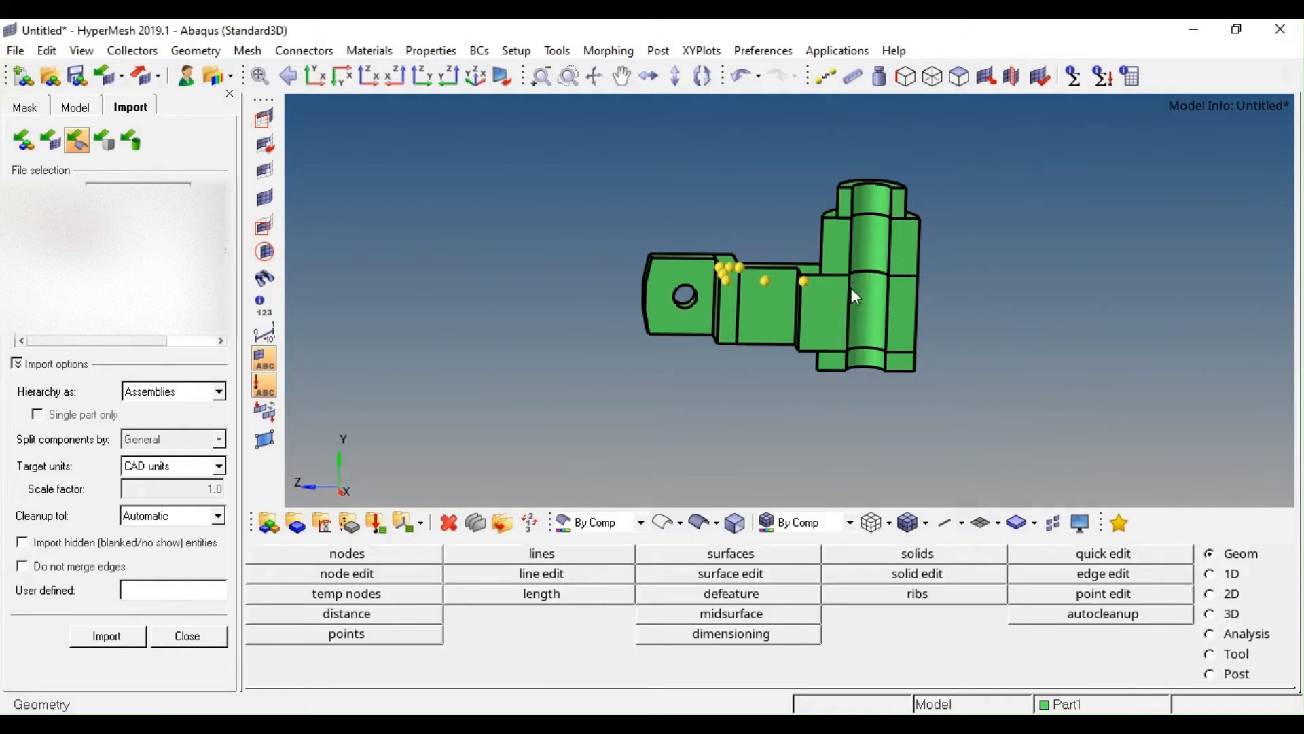
Mask the two upper cylinder solids above the arm block
ctrl+right_drag(851, 287, 817, 278)
ctrl+scroll(788, 270, up, 4)
ctrl+scroll(789, 268, down, 2)
key(F5)
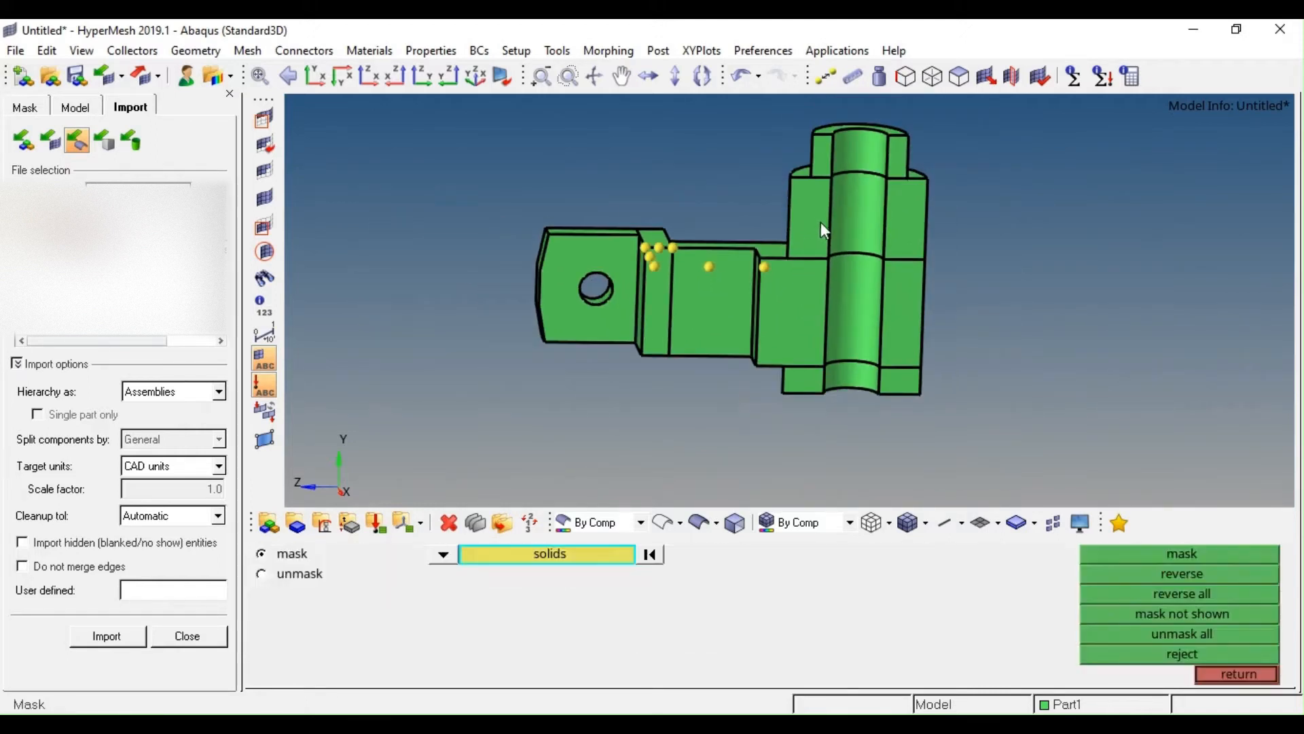
click(822, 224)
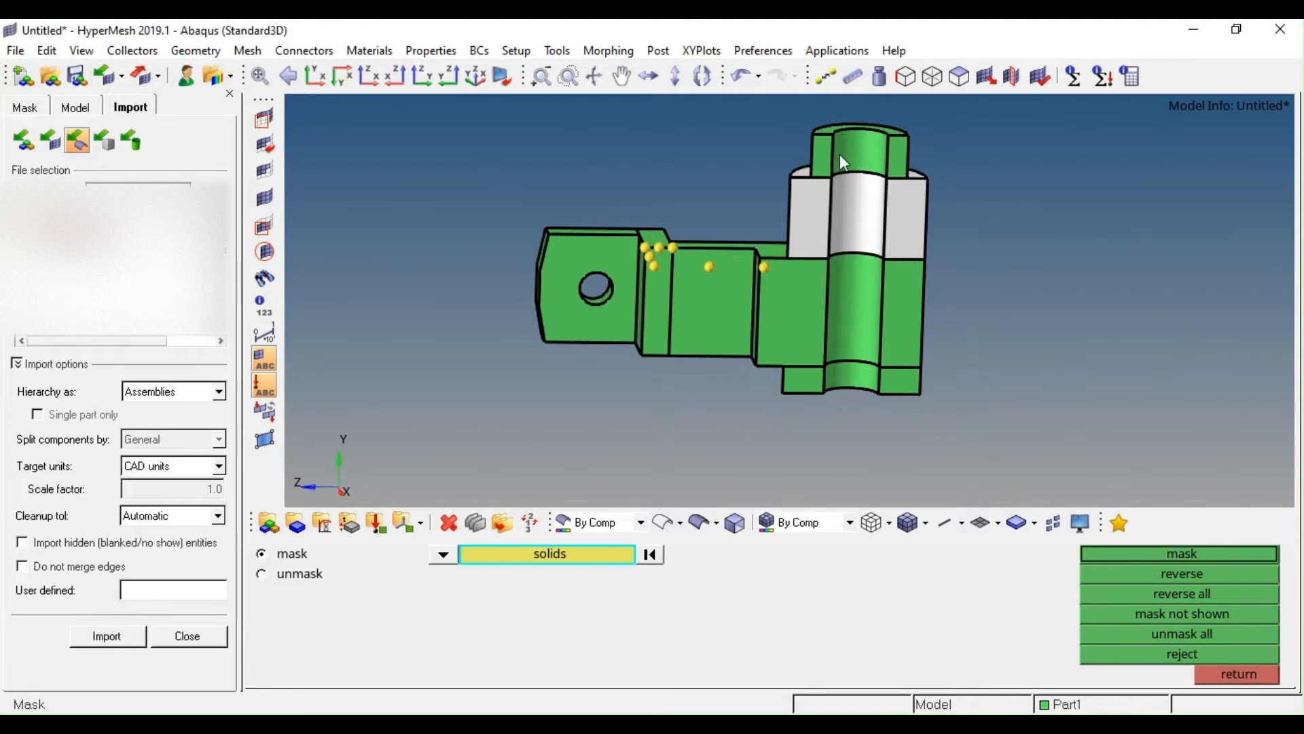
click(840, 154)
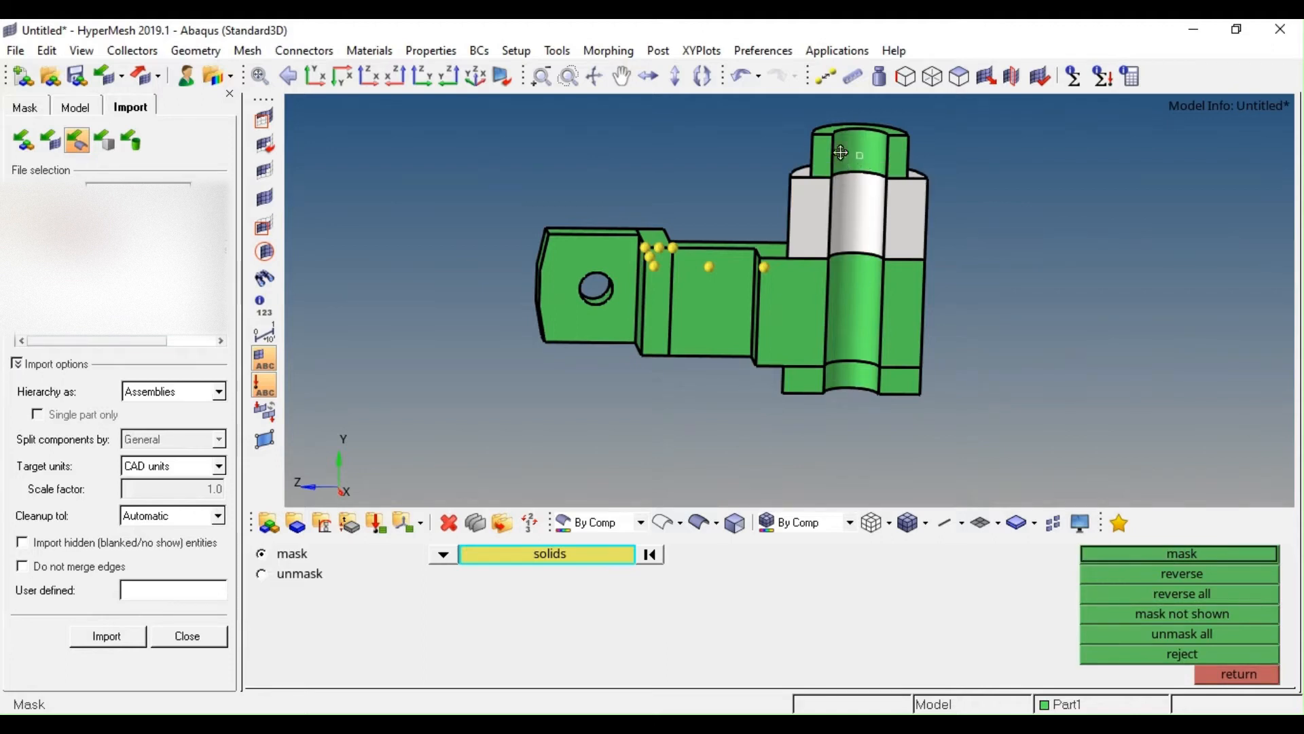
middle_click(833, 321)
Mask the lower collar solid and the holed lug solid, leaving only the arm block displayed
ctrl+drag(830, 292, 576, 259)
click(817, 384)
middle_click(812, 333)
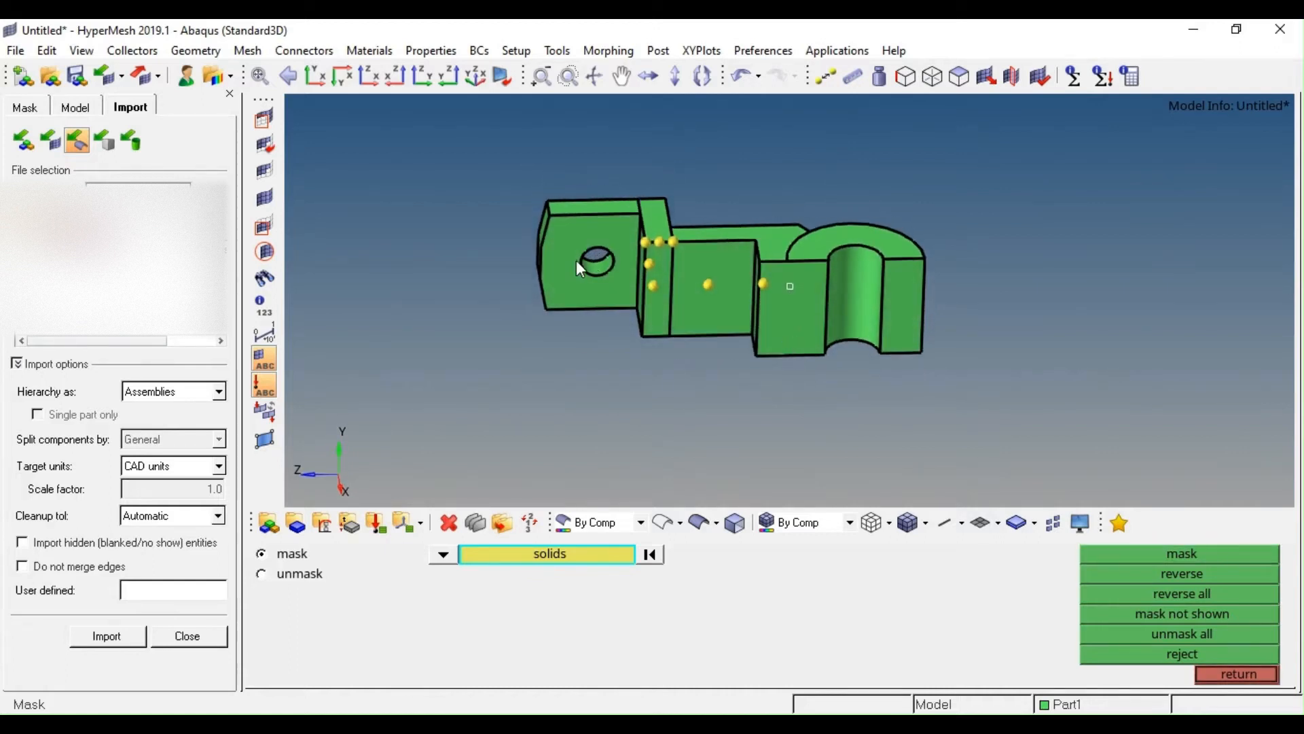
click(576, 262)
middle_click(584, 237)
ctrl+drag(690, 244, 676, 272)
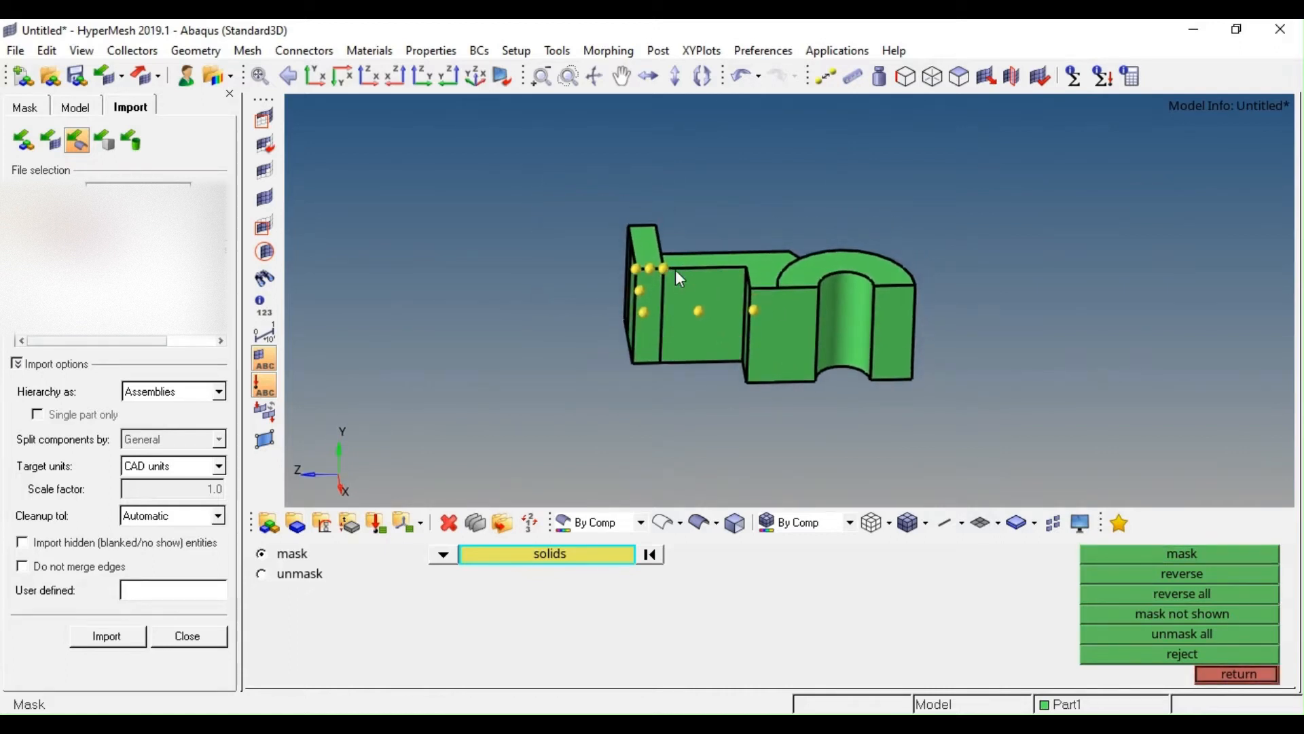
Set up surface meshing with batchmesh/QI optimize, loading the durability_2mm_old.param parameters file and the durability_2mm.criteria file
key(F12)
click(371, 598)
ctrl+scroll(660, 300, up, 3)
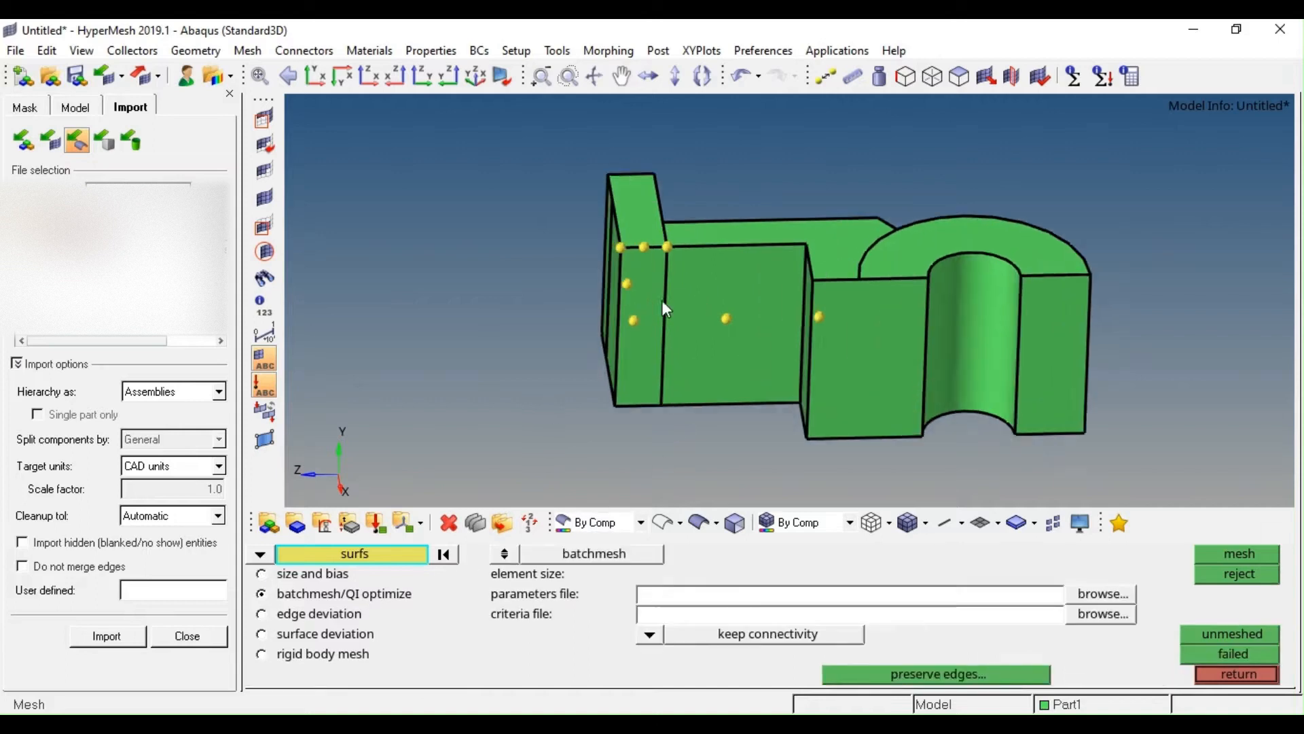
ctrl+scroll(664, 309, up, 2)
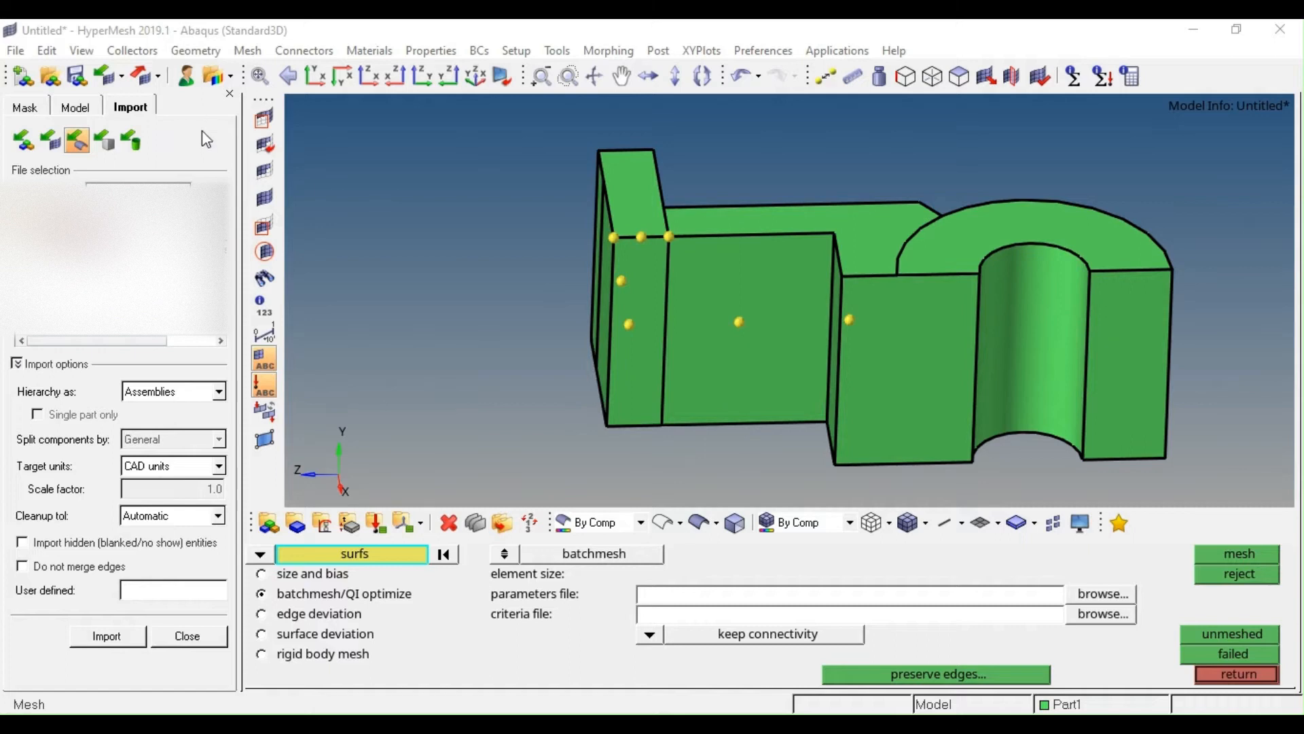
key(Return)
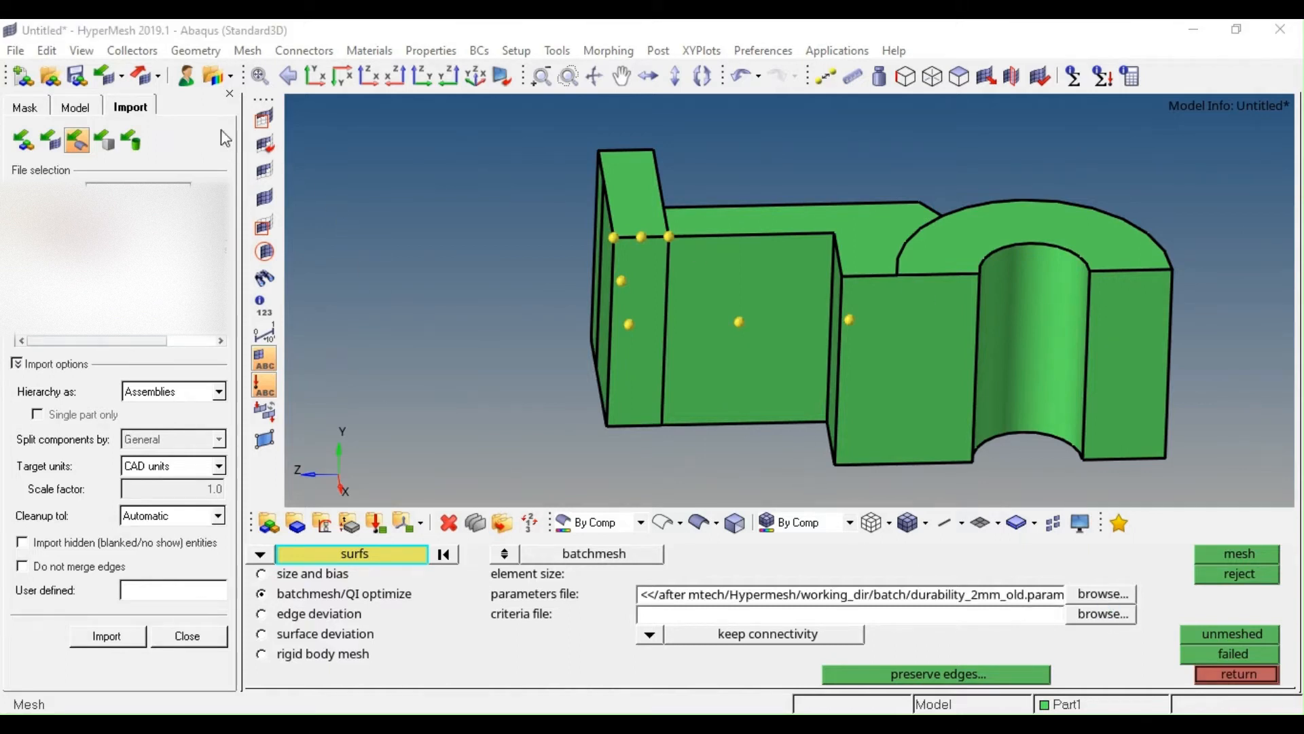
Batchmesh the arm's upper face, the lug-side step's top face and the half-ring face with element size 2
click(736, 214)
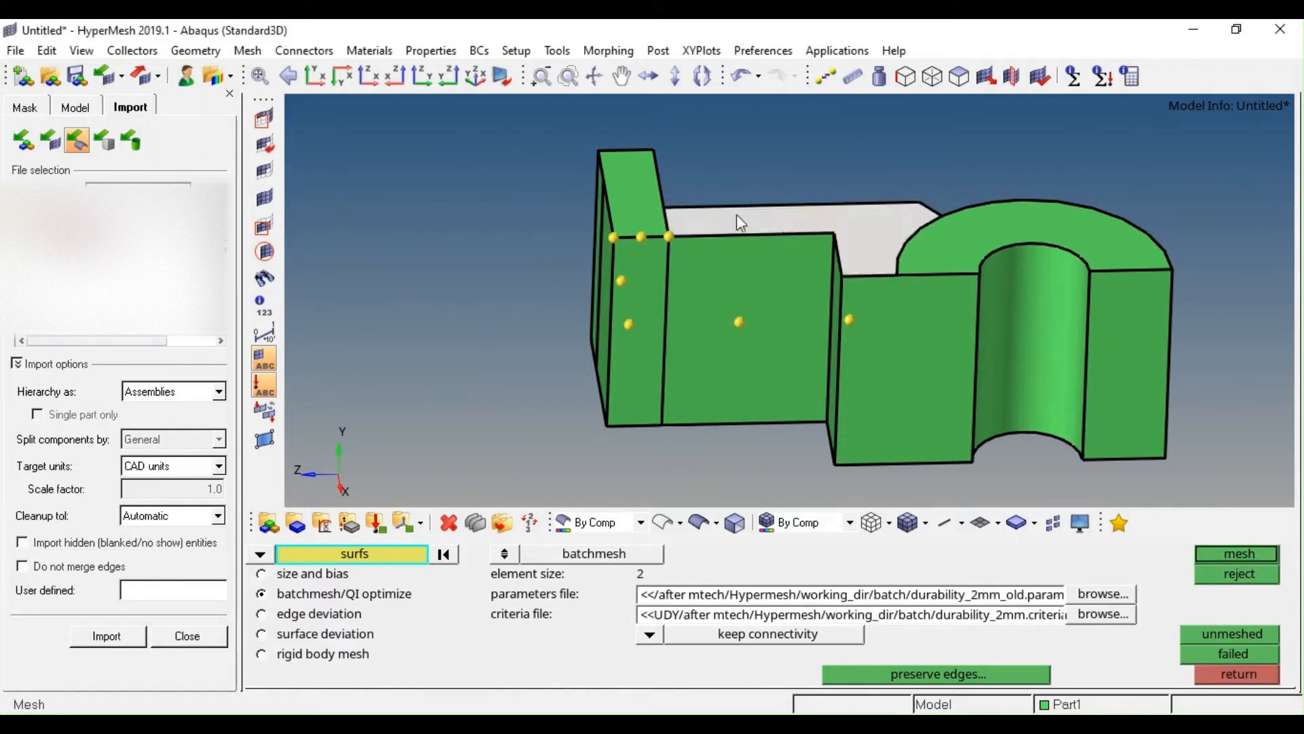
click(618, 175)
click(1051, 226)
middle_click(1029, 244)
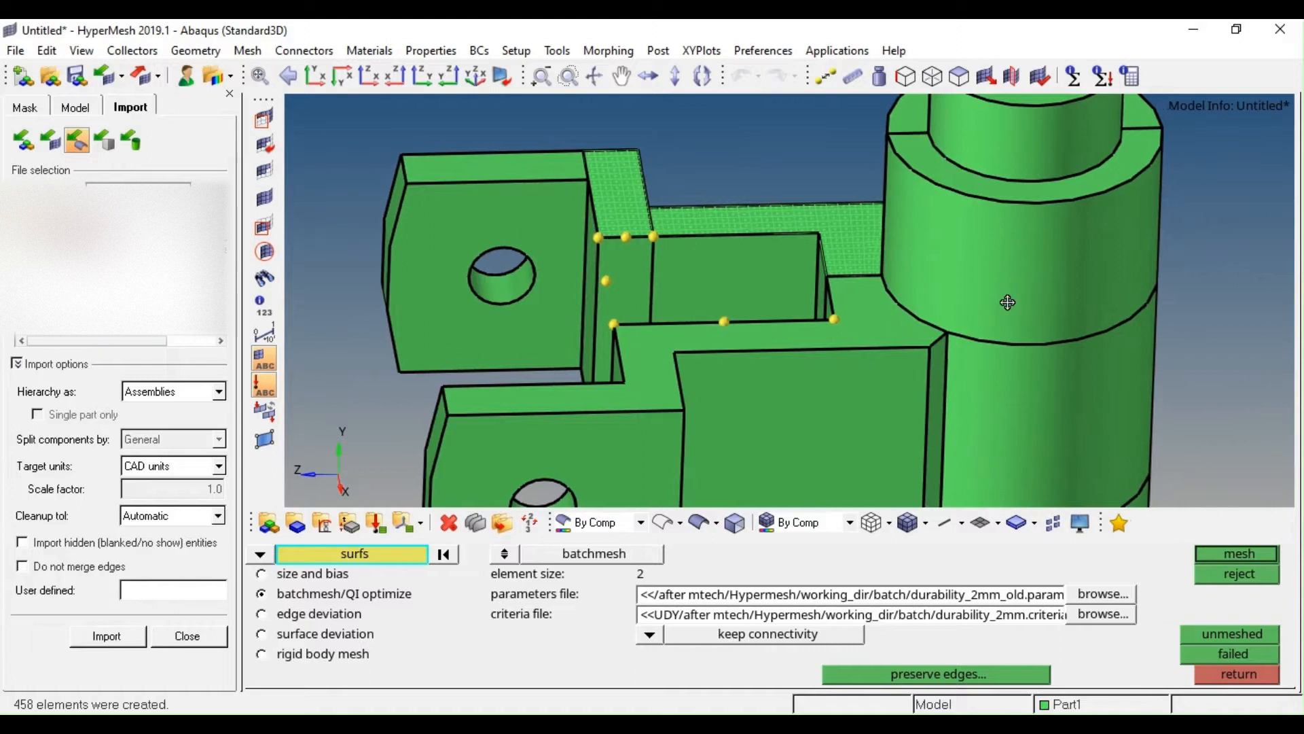
Restore the first saved view and display the geometry as wireframe with shaded elements and mesh lines
key(v)
click(938, 573)
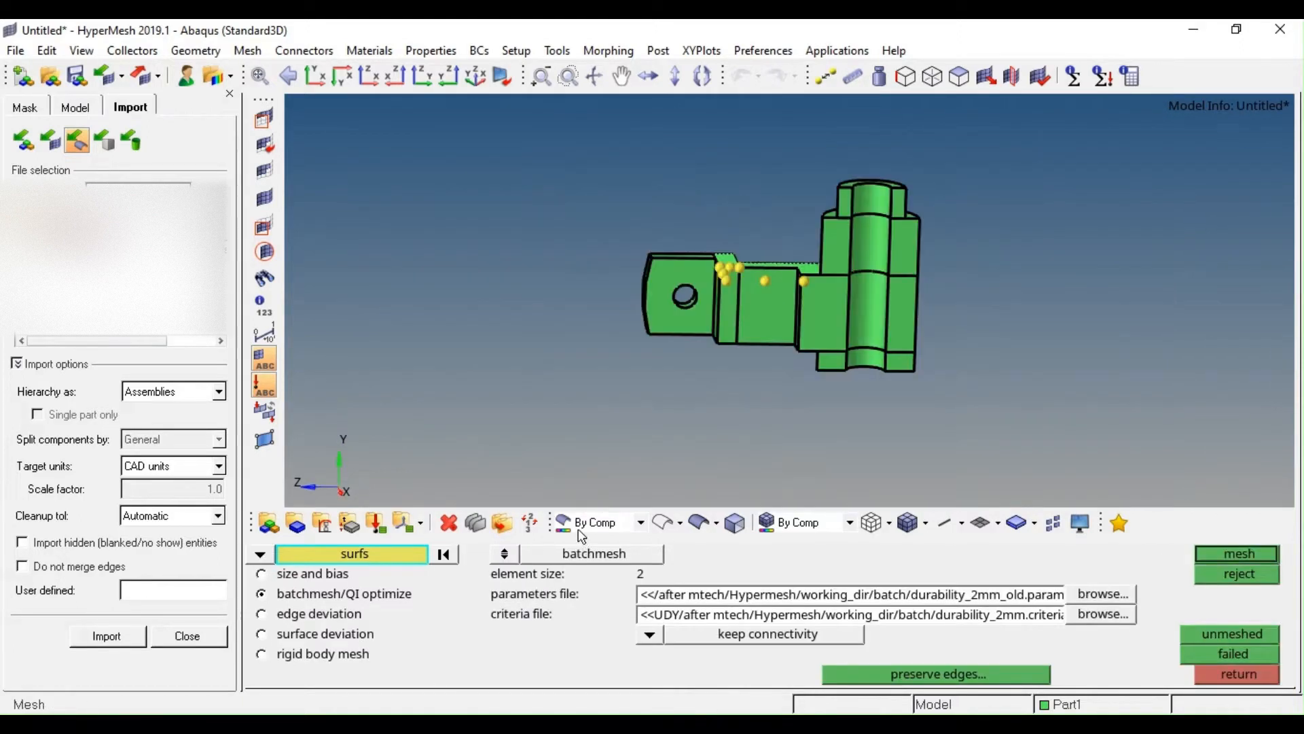
scroll(816, 323, up, 10)
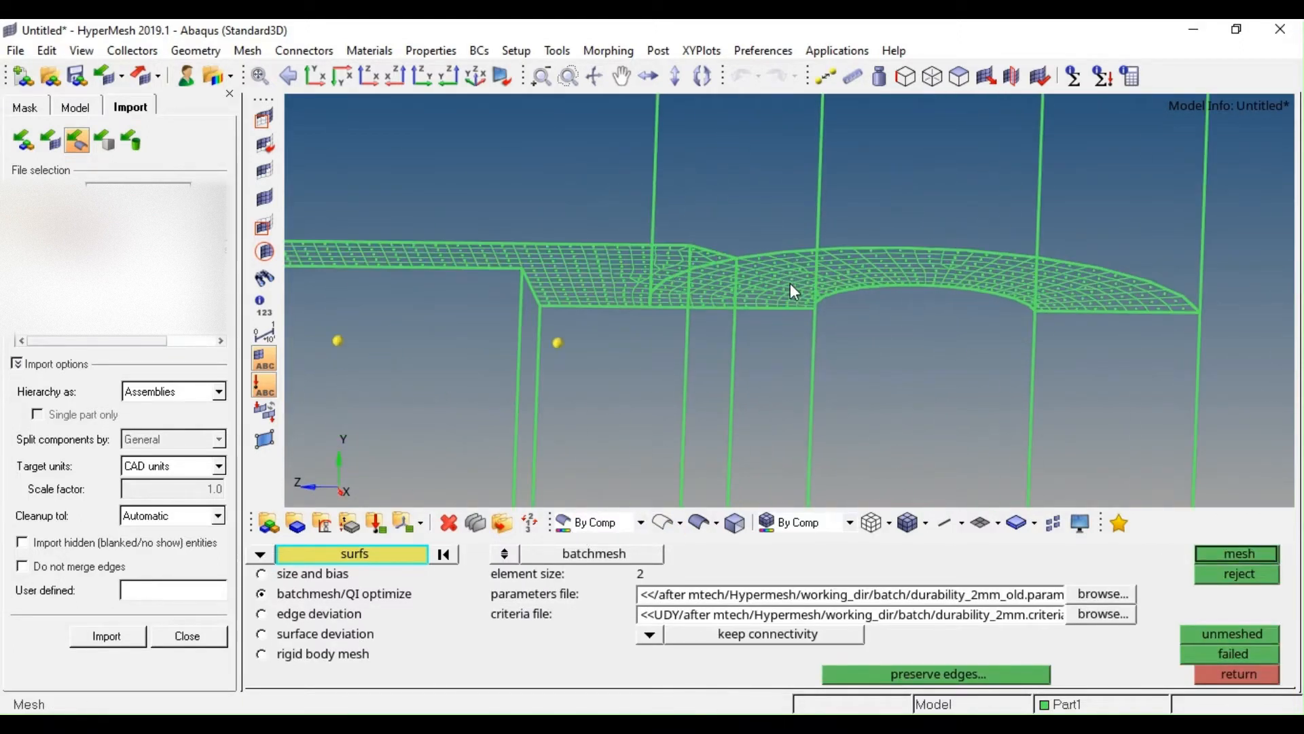
click(911, 521)
Examine the mesh pattern on the arm face and around the half-ring bore
mouse_move(708, 258)
ctrl+mouse_down()
mouse_move(791, 211)
mouse_move(803, 227)
mouse_move(762, 251)
mouse_move(807, 222)
ctrl+mouse_up()
scroll(843, 255, up, 5)
key(Escape)
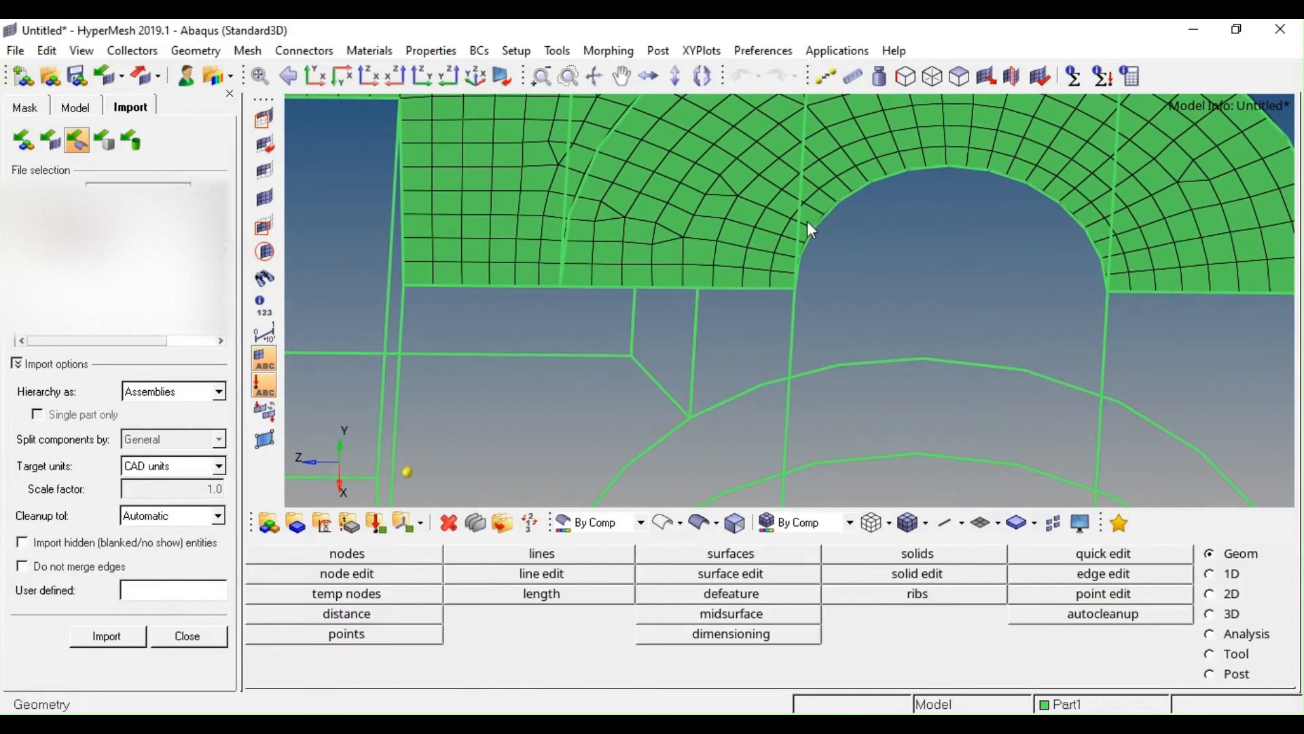
ctrl+right_drag(788, 274, 752, 324)
ctrl+scroll(753, 324, down, 2)
ctrl+drag(773, 269, 639, 275)
ctrl+right_drag(639, 274, 717, 274)
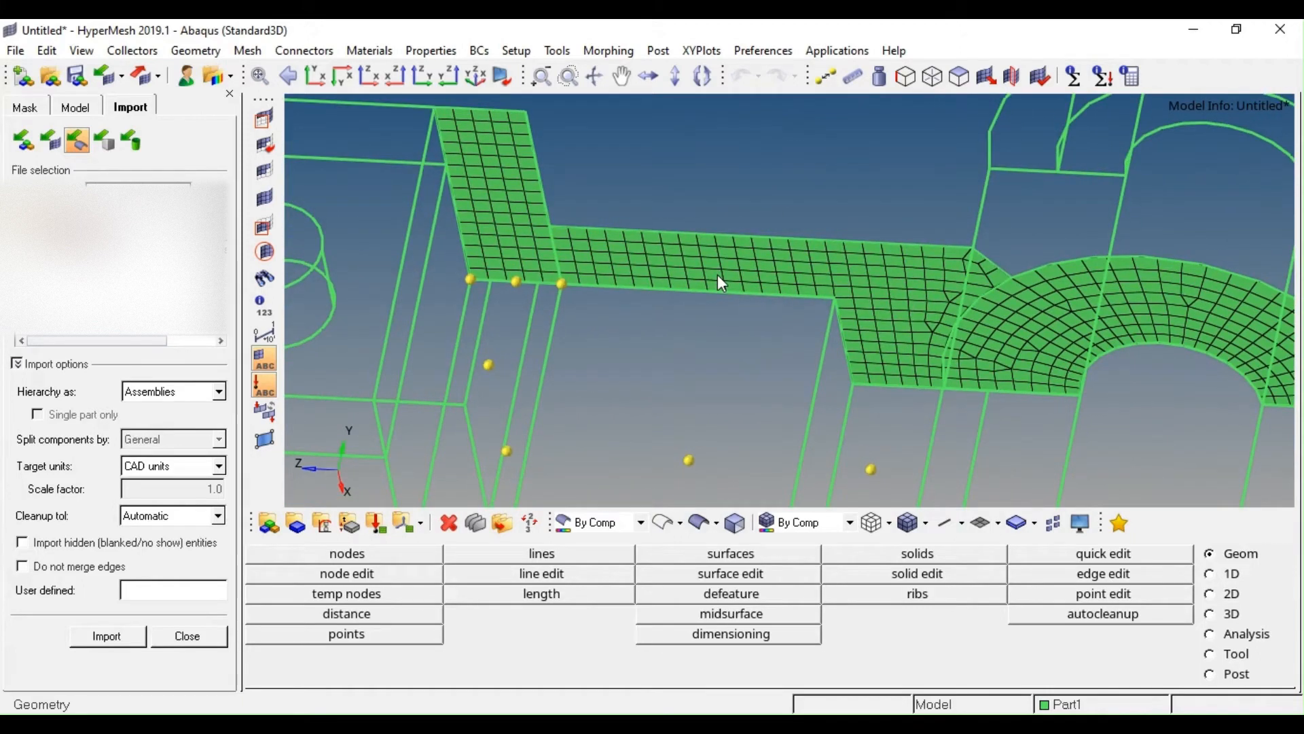
ctrl+scroll(727, 265, up, 5)
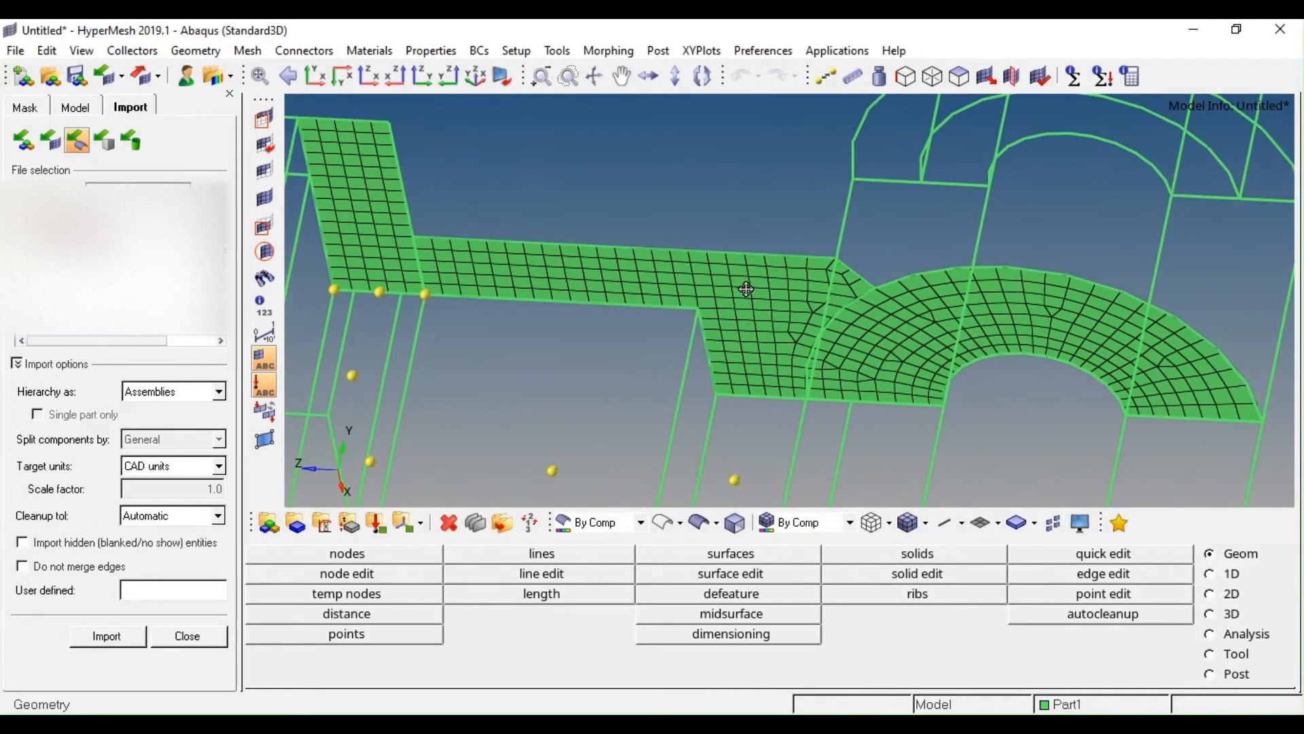
ctrl+drag(752, 355, 951, 292)
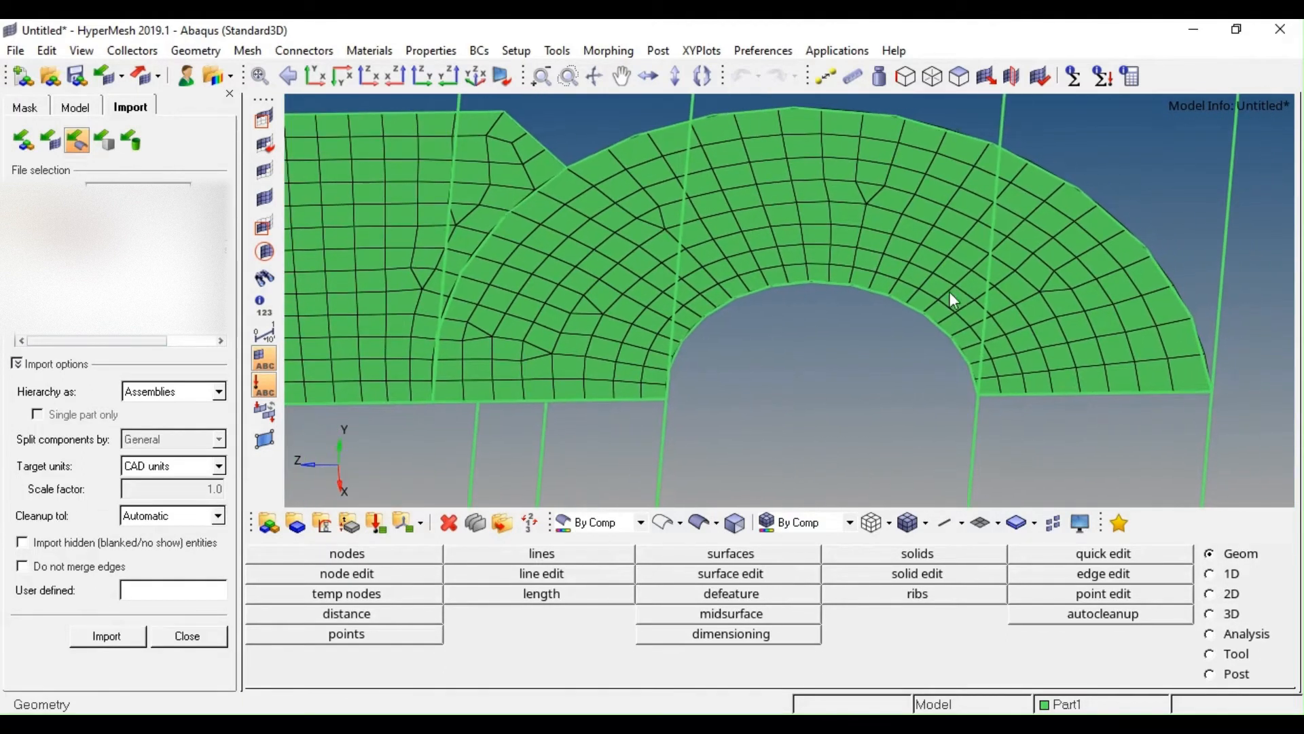
Switch the automesh to elements with size and bias, and window-select the elements above the half-ring bore
key(F12)
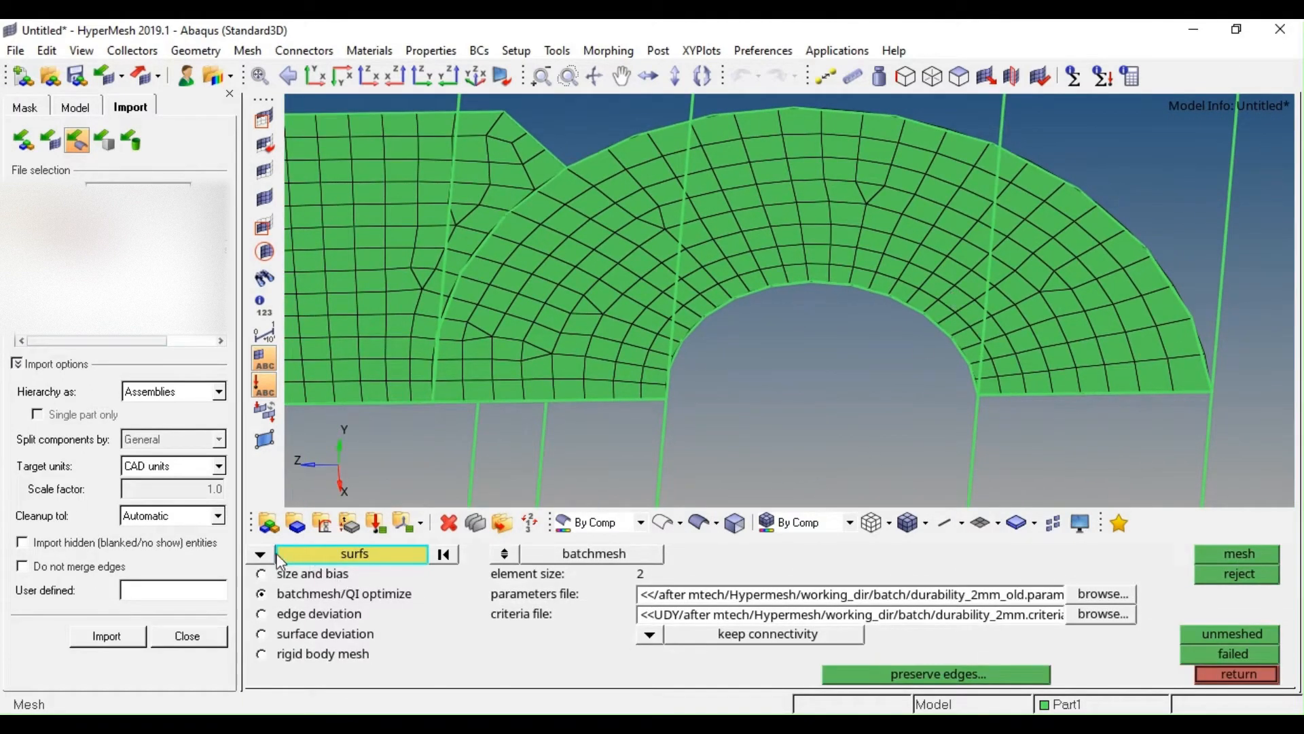
click(278, 556)
click(299, 574)
scroll(838, 198, up, 4)
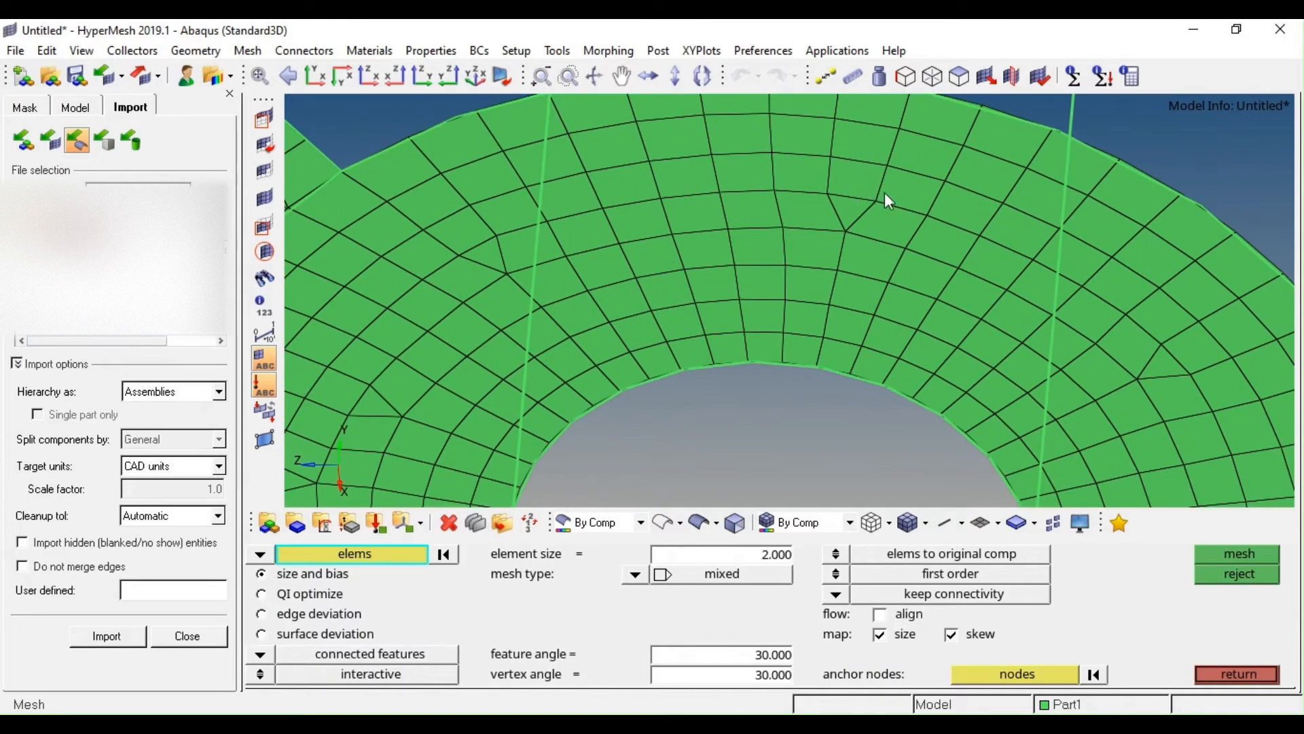
shift+drag(952, 197, 574, 451)
scroll(562, 335, down, 4)
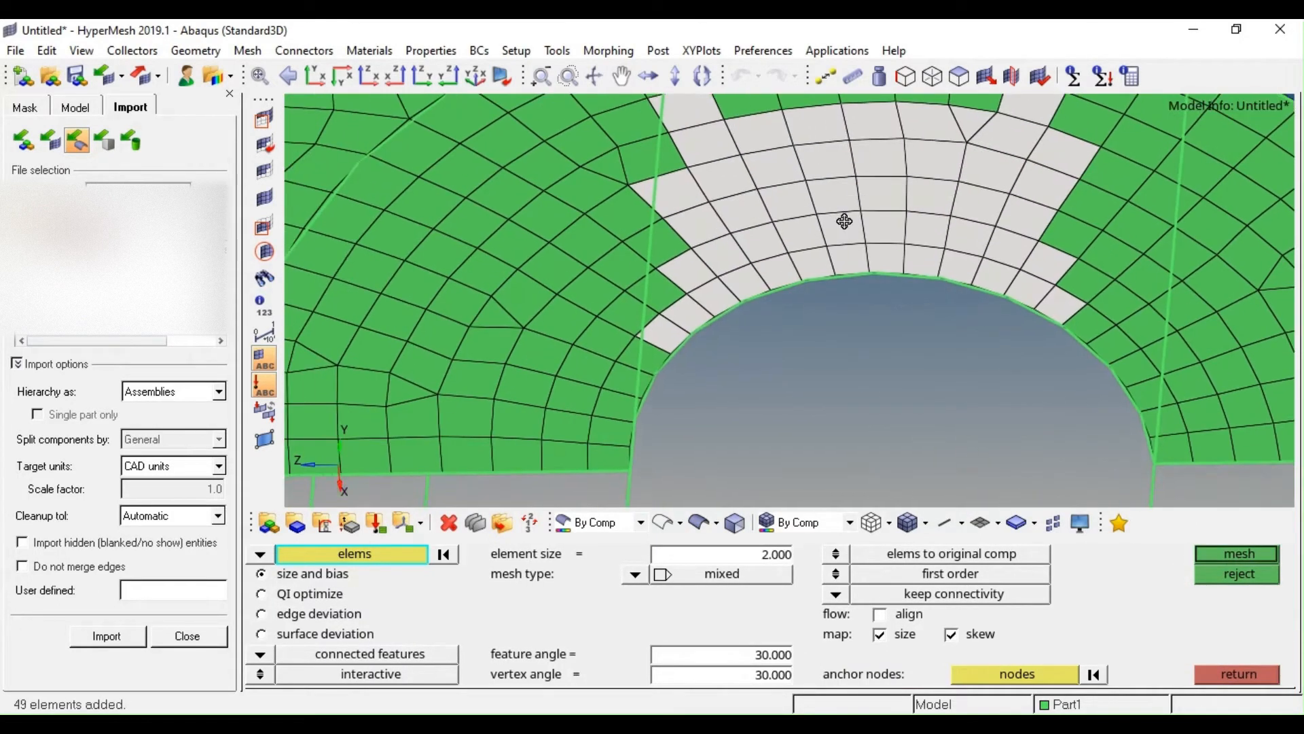
mouse_move(562, 335)
ctrl+mouse_down()
mouse_move(577, 375)
mouse_move(565, 367)
ctrl+mouse_up()
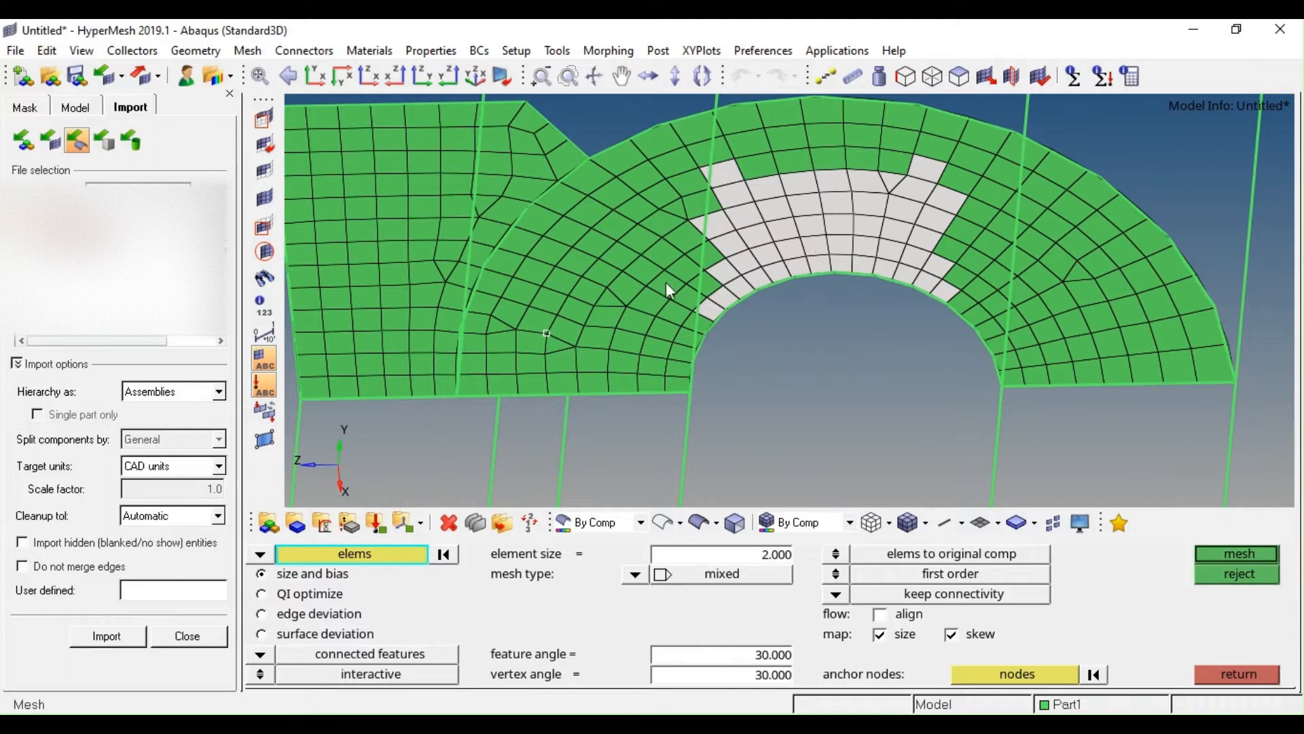
Replace the element selection with all displayed elements and start deselecting the arm elements beside the half-ring
click(419, 557)
click(360, 612)
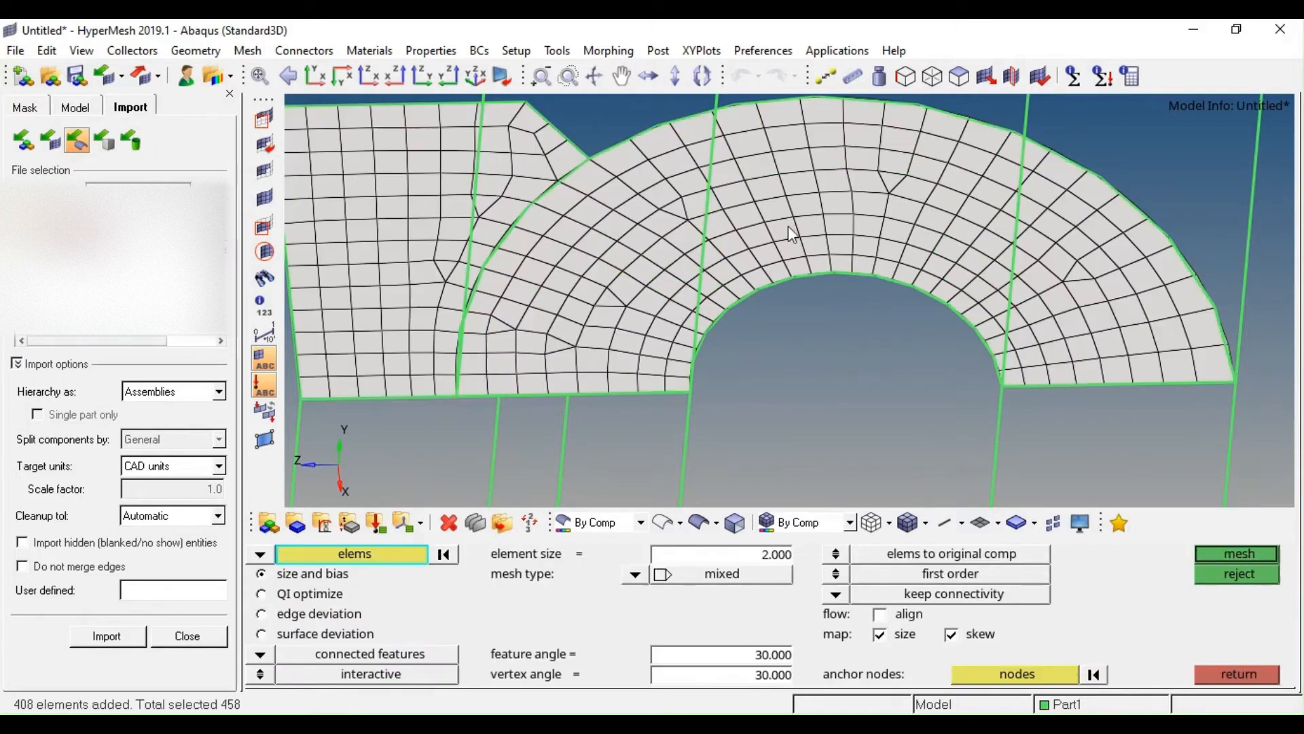
ctrl+right_drag(787, 226, 967, 209)
shift+right_drag(750, 127, 842, 206)
scroll(725, 188, down, 4)
ctrl+drag(847, 207, 1001, 268)
shift+right_drag(981, 235, 791, 316)
scroll(963, 234, up, 3)
shift+right_drag(953, 202, 913, 277)
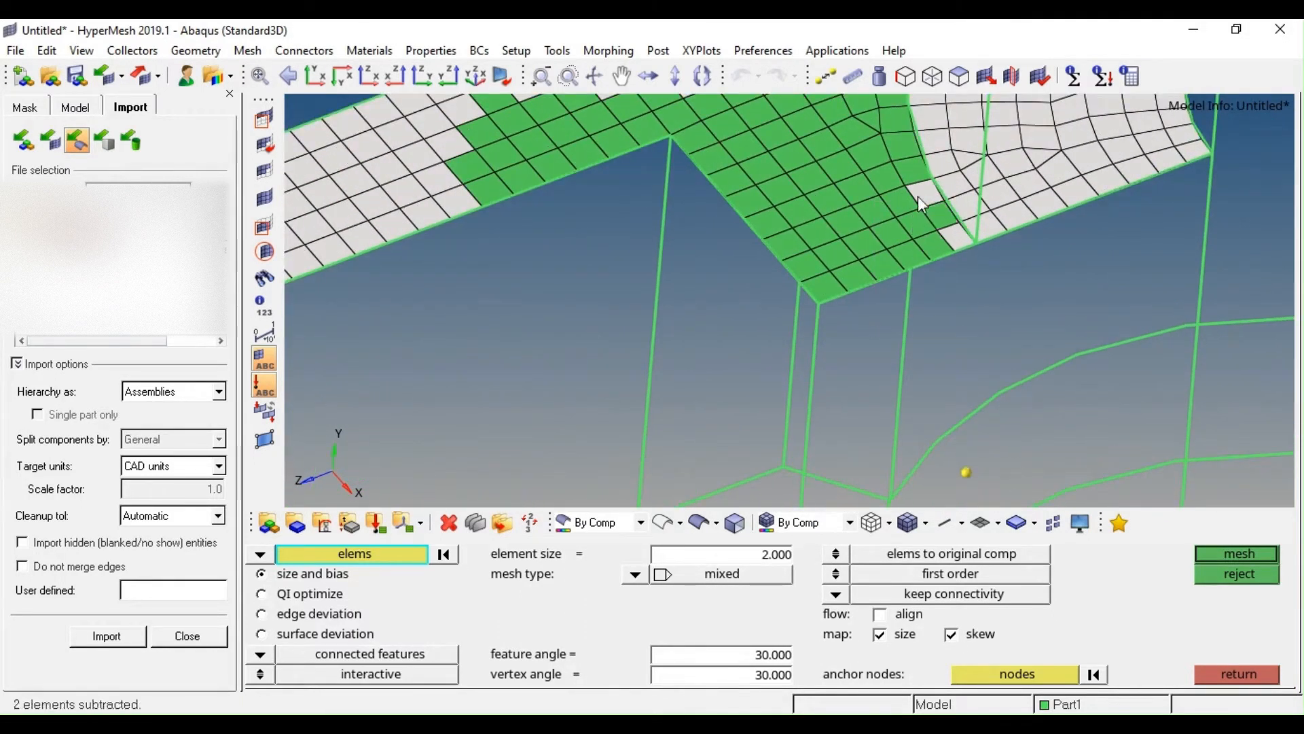
Deselect the remaining arm elements so only the half-ring is selected, and remesh it with element size 2
right_click(957, 241)
ctrl+scroll(752, 194, down, 4)
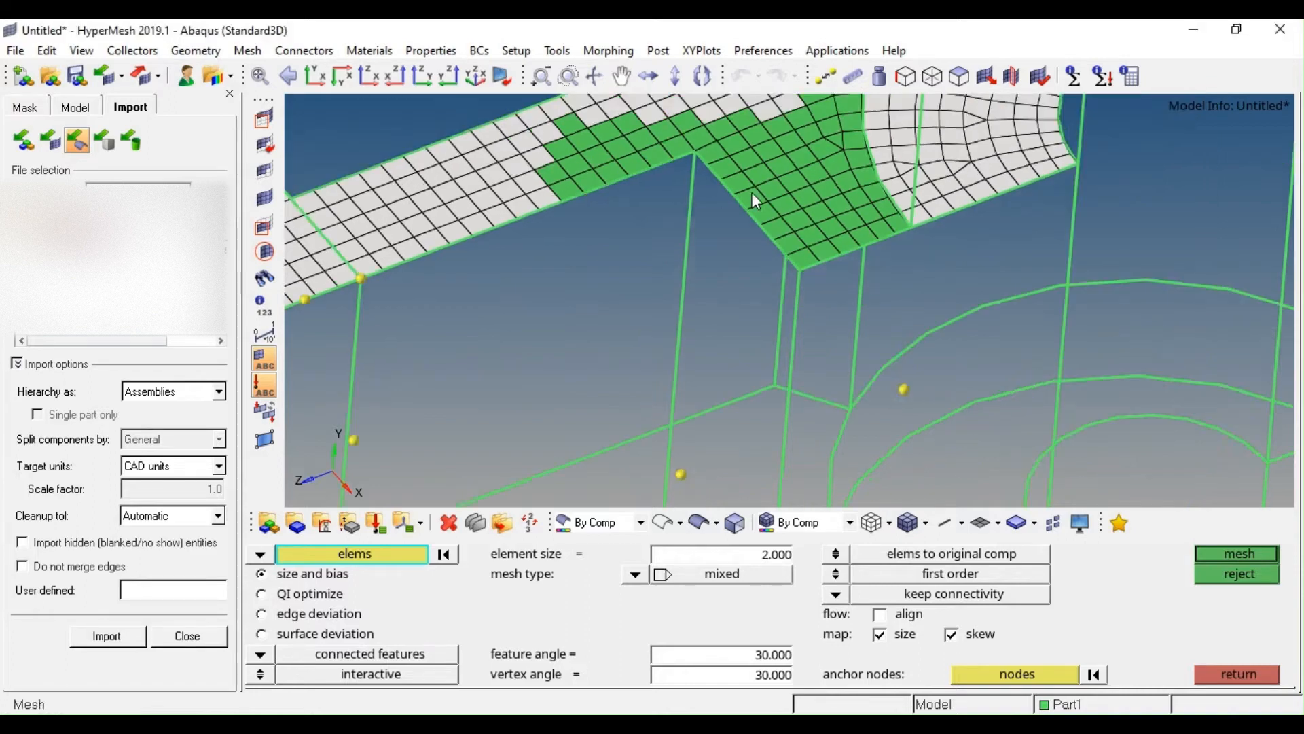
ctrl+right_drag(752, 195, 867, 245)
shift+right_drag(910, 125, 443, 386)
scroll(727, 264, up, 3)
middle_click(728, 264)
scroll(794, 275, up, 3)
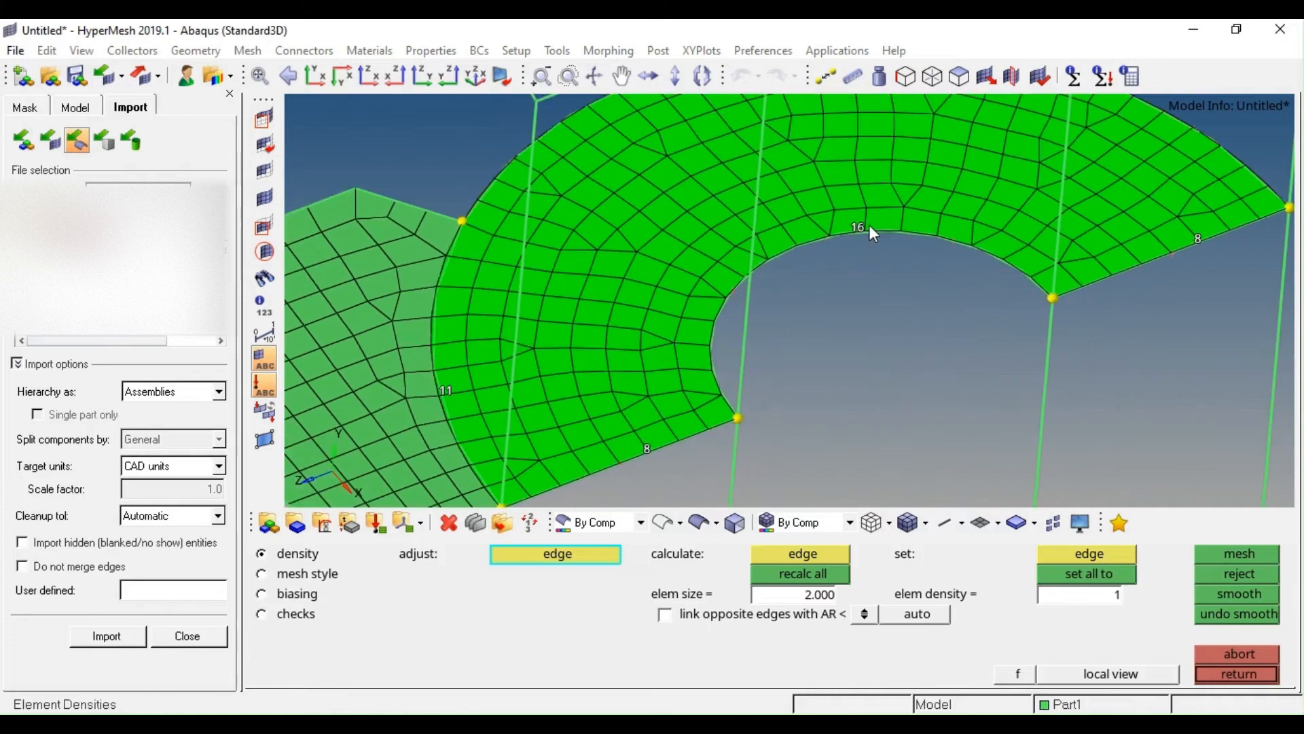
Raise the element density of the half-ring's bore edge to 26 and remesh
click(854, 225)
click(854, 225)
click(854, 226)
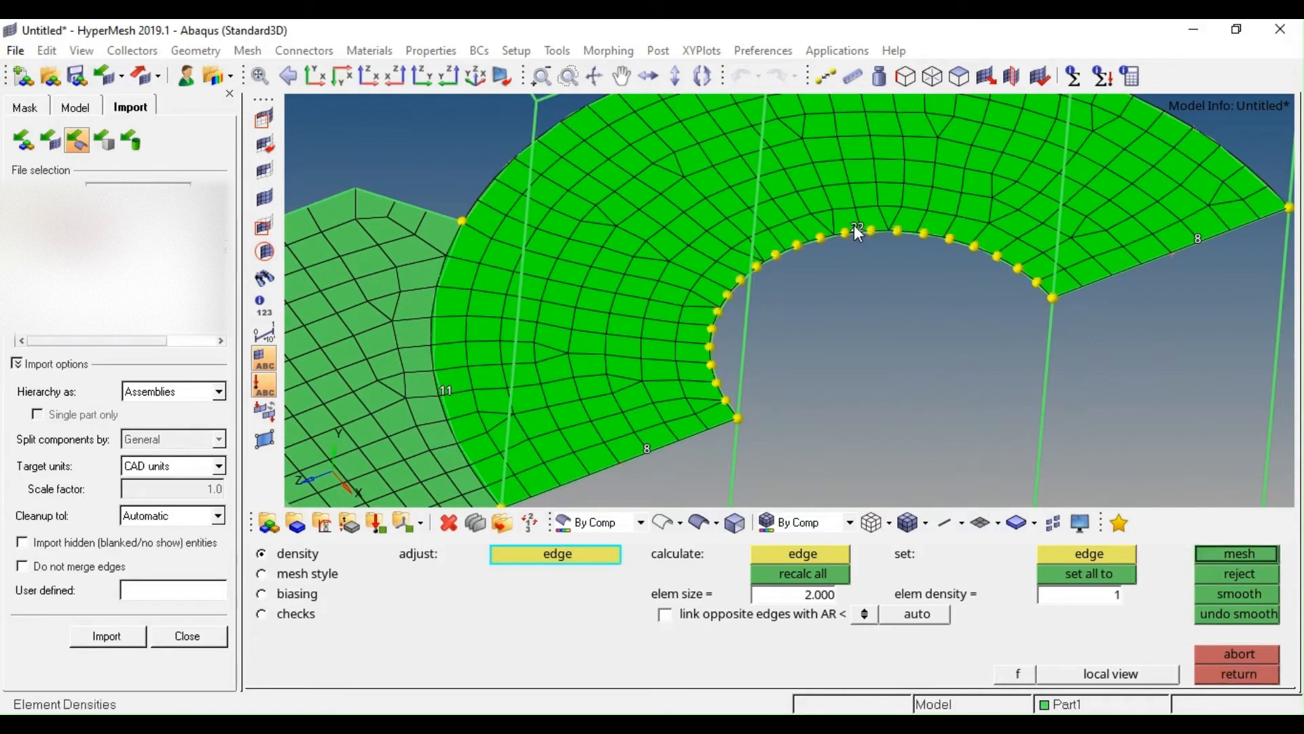
click(854, 226)
click(854, 226)
click(854, 226)
click(853, 226)
middle_click(853, 225)
scroll(853, 222, down, 3)
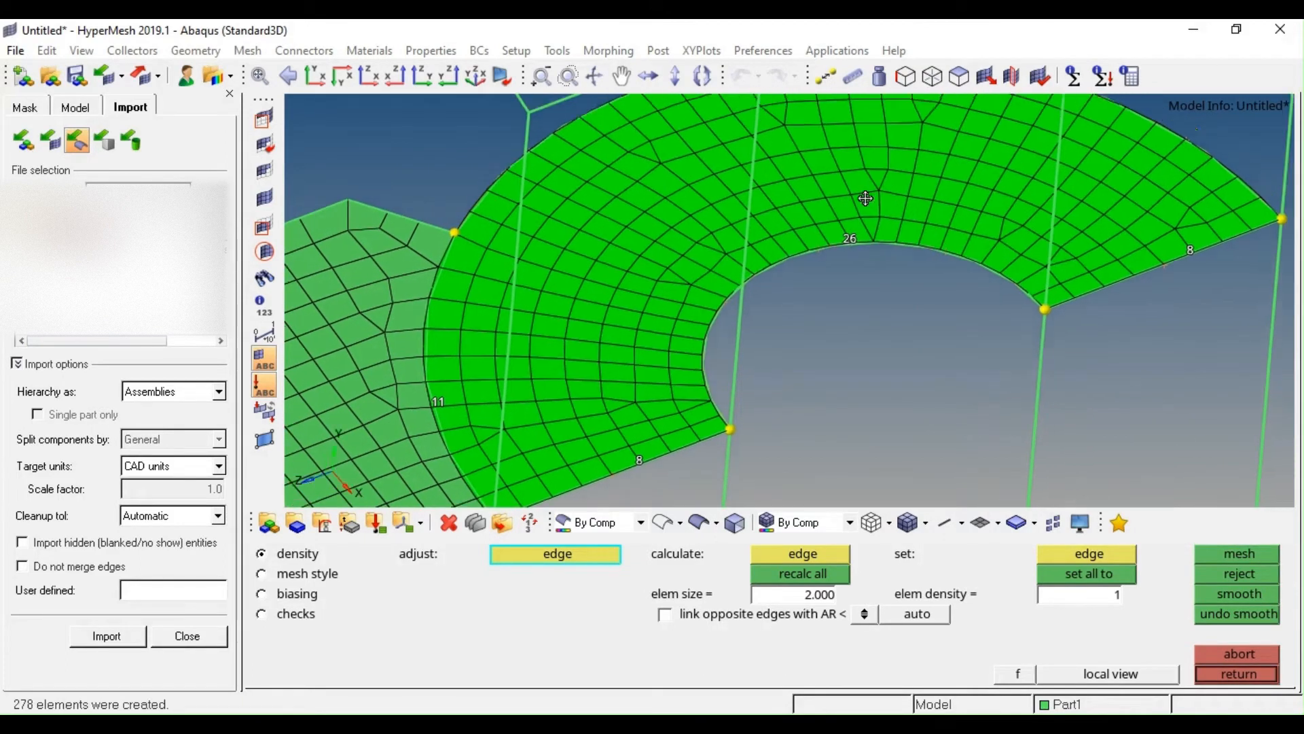
Raise the bore edge's element density further to 36, remeshing the half-ring along the way
click(837, 254)
click(837, 254)
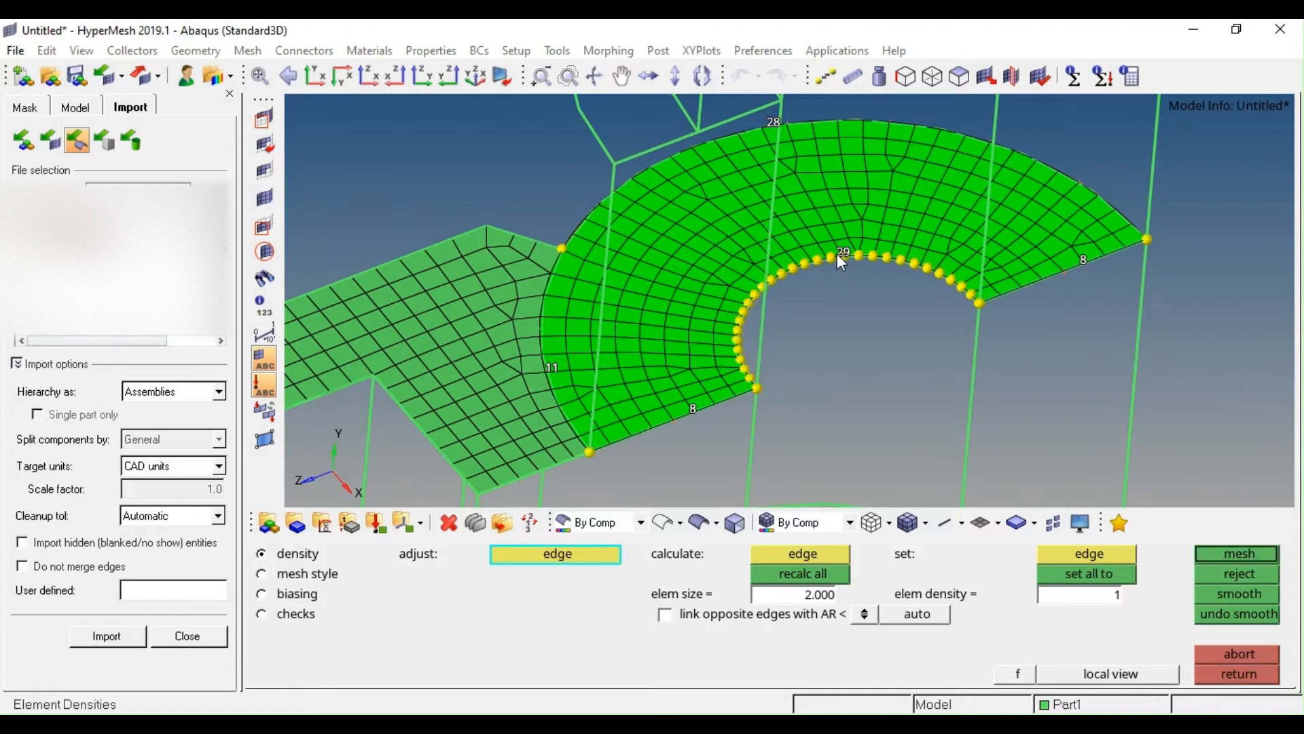
middle_click(842, 254)
click(845, 253)
click(845, 253)
click(845, 254)
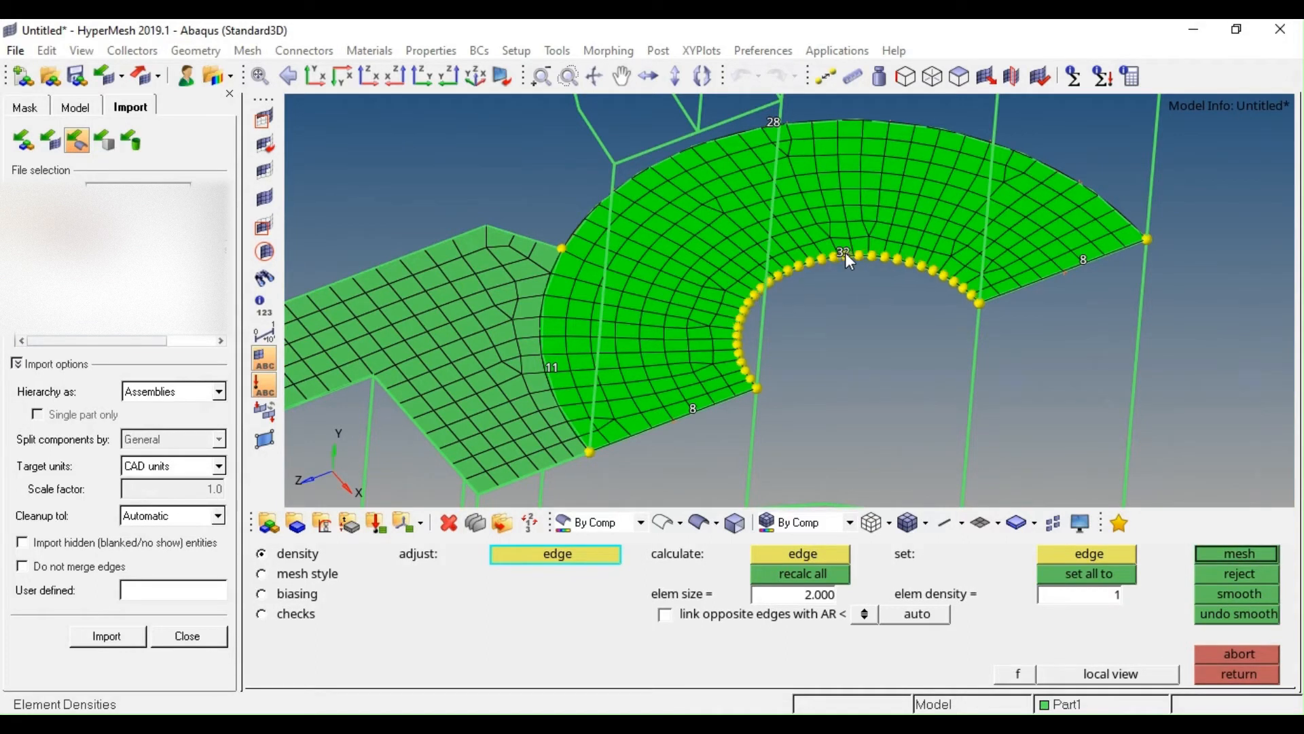
click(845, 254)
middle_click(845, 254)
click(845, 253)
click(844, 253)
click(846, 253)
click(846, 253)
middle_click(846, 253)
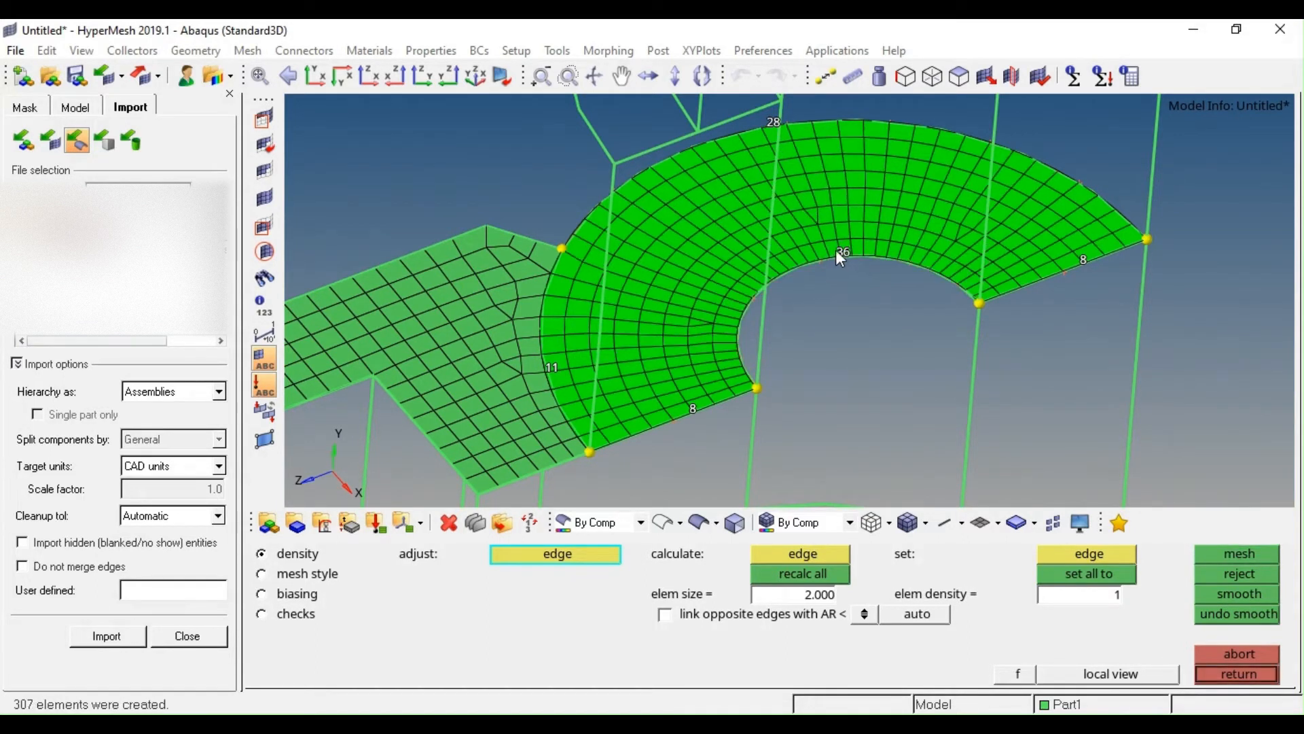
Set the bore edge's element density to 39, remesh the half-ring and accept the mesh
click(837, 251)
middle_click(837, 250)
click(837, 250)
middle_click(837, 250)
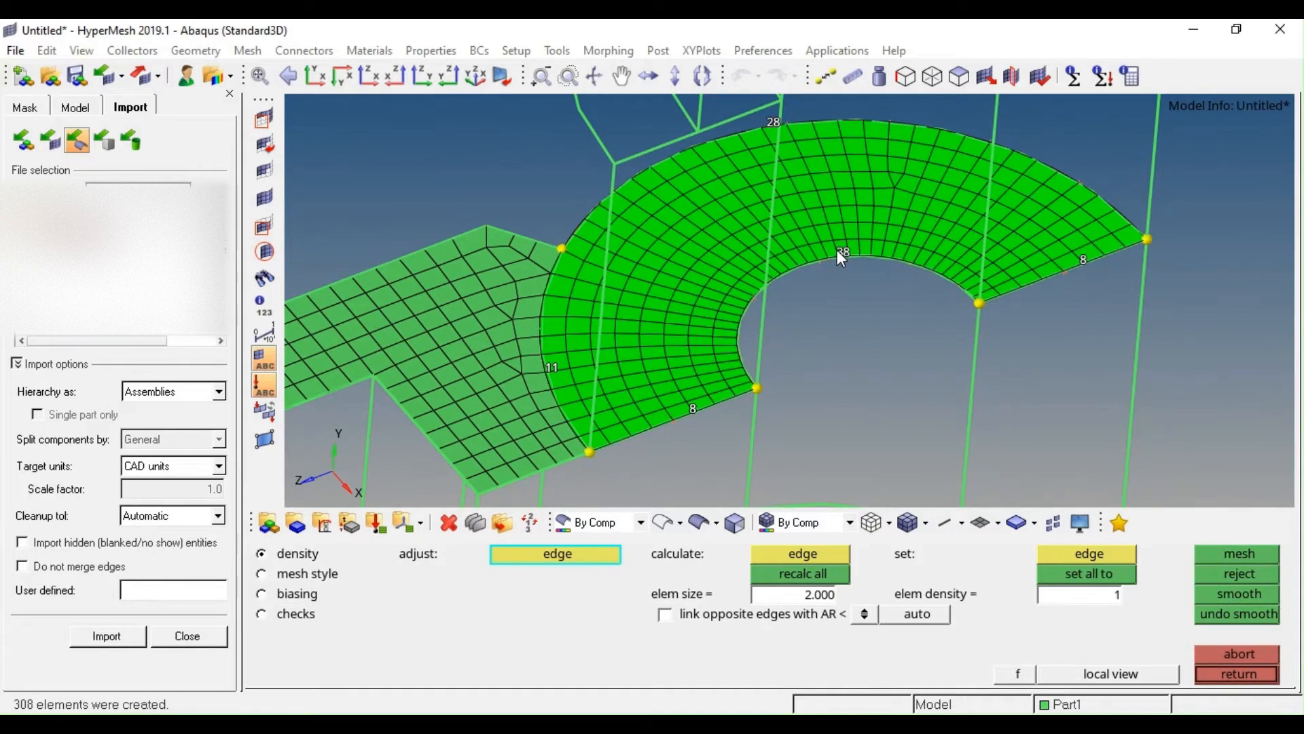
click(837, 250)
middle_click(852, 235)
ctrl+right_drag(851, 234, 946, 239)
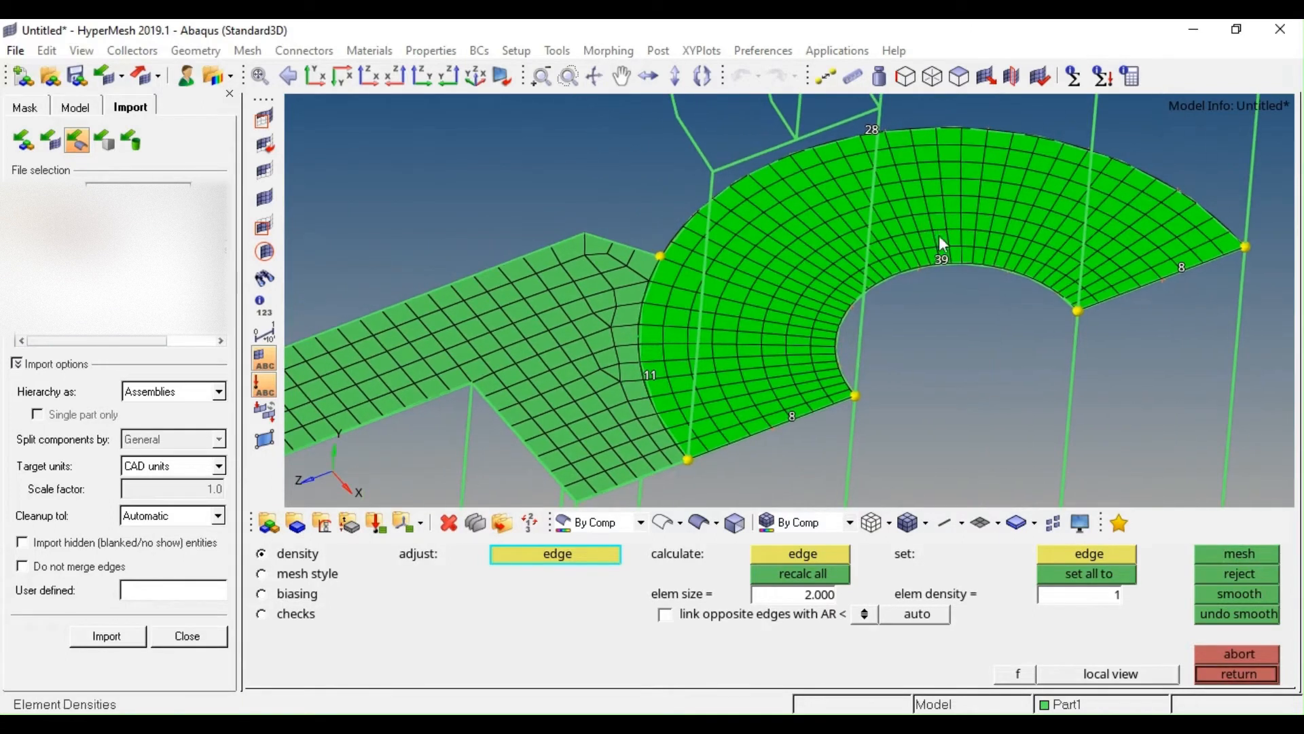
key(Escape)
Select the irregular arm elements between the chamfered corner and the half-ring, plus the adjacent columns and rows
ctrl+right_drag(675, 295, 747, 305)
scroll(854, 280, up, 6)
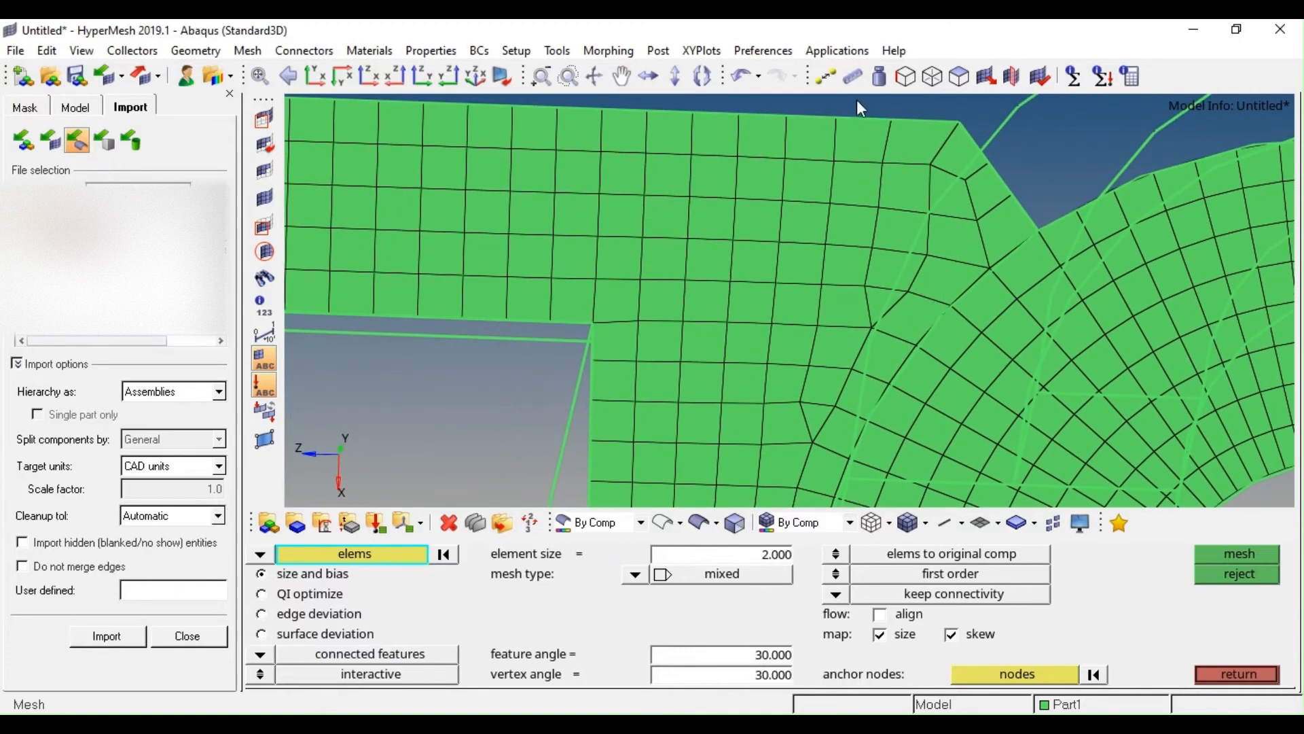
shift+drag(872, 146, 752, 363)
click(818, 389)
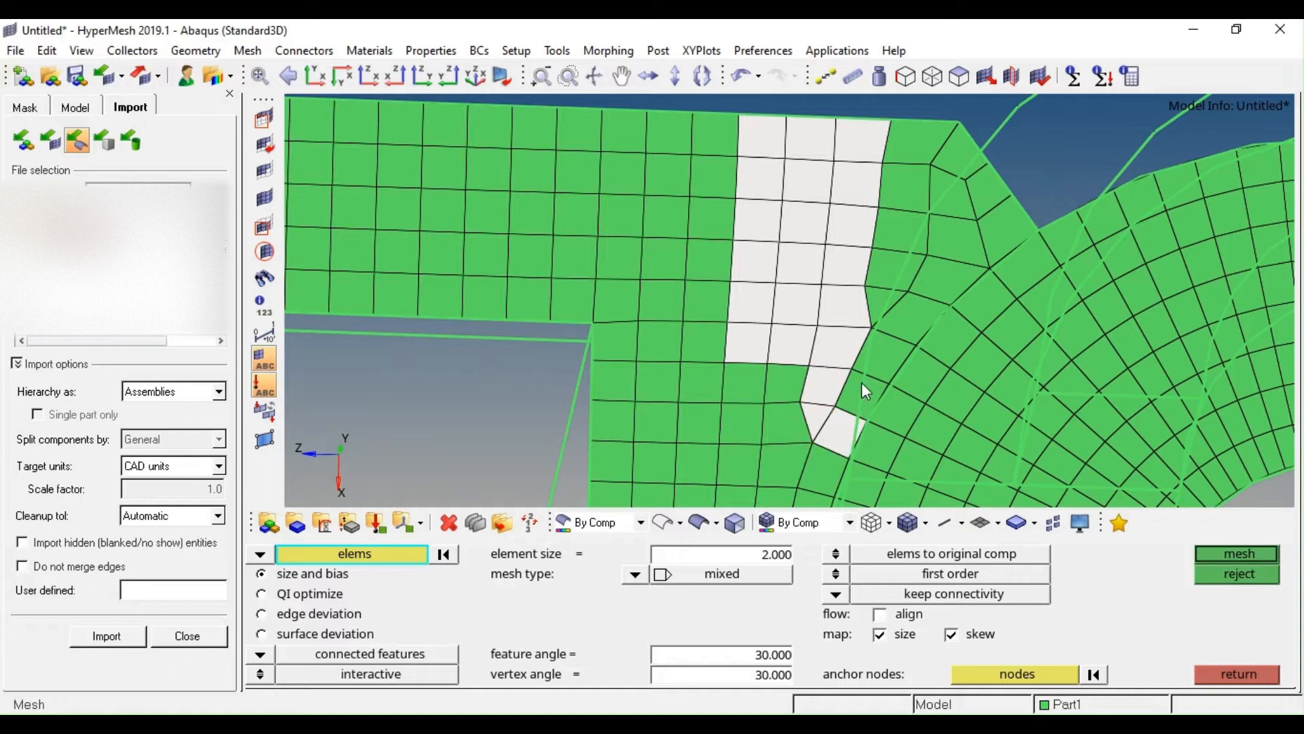
shift+drag(991, 132, 864, 271)
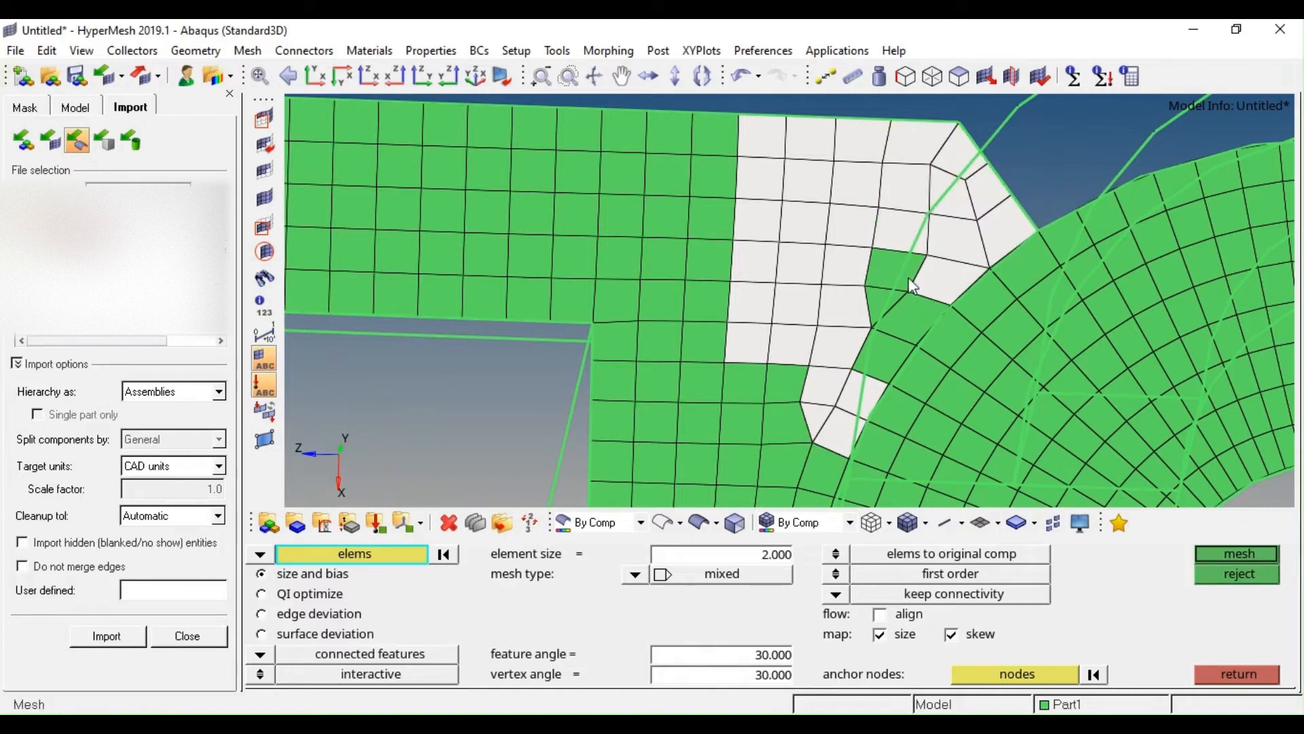
click(787, 418)
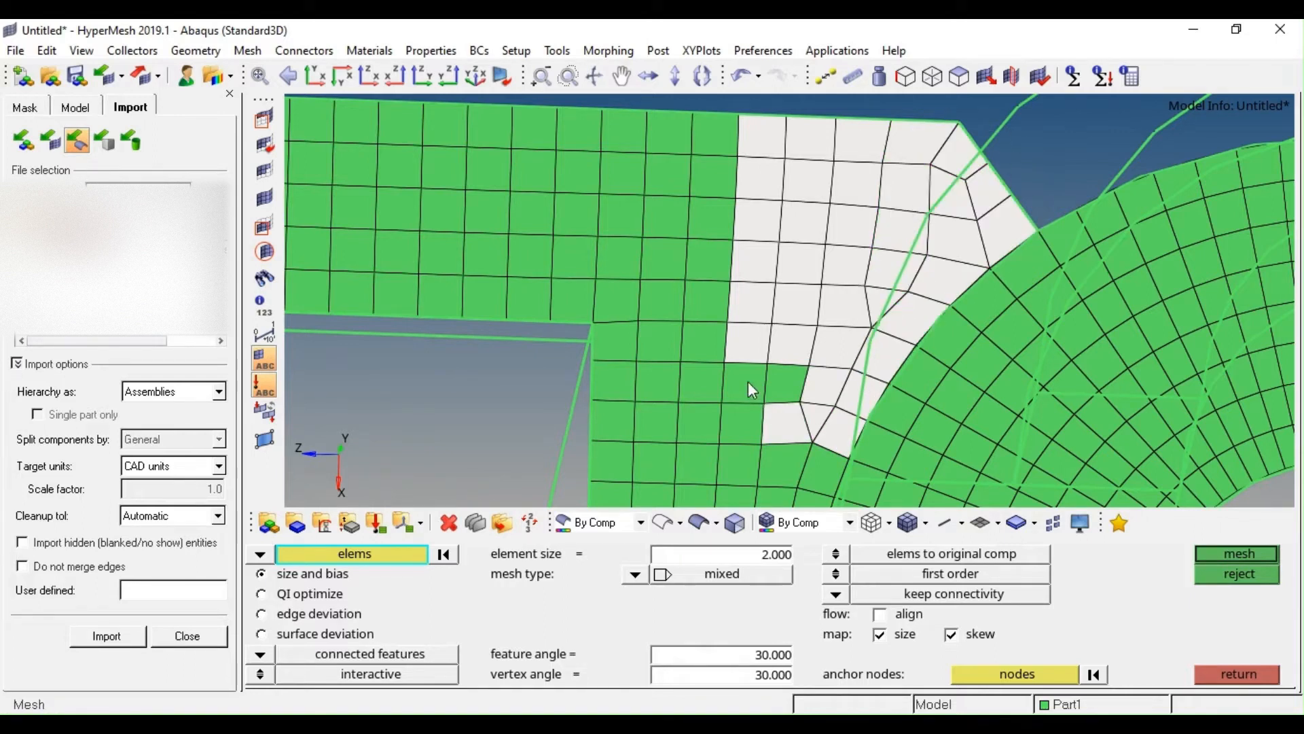
scroll(753, 414, down, 3)
scroll(881, 347, up, 2)
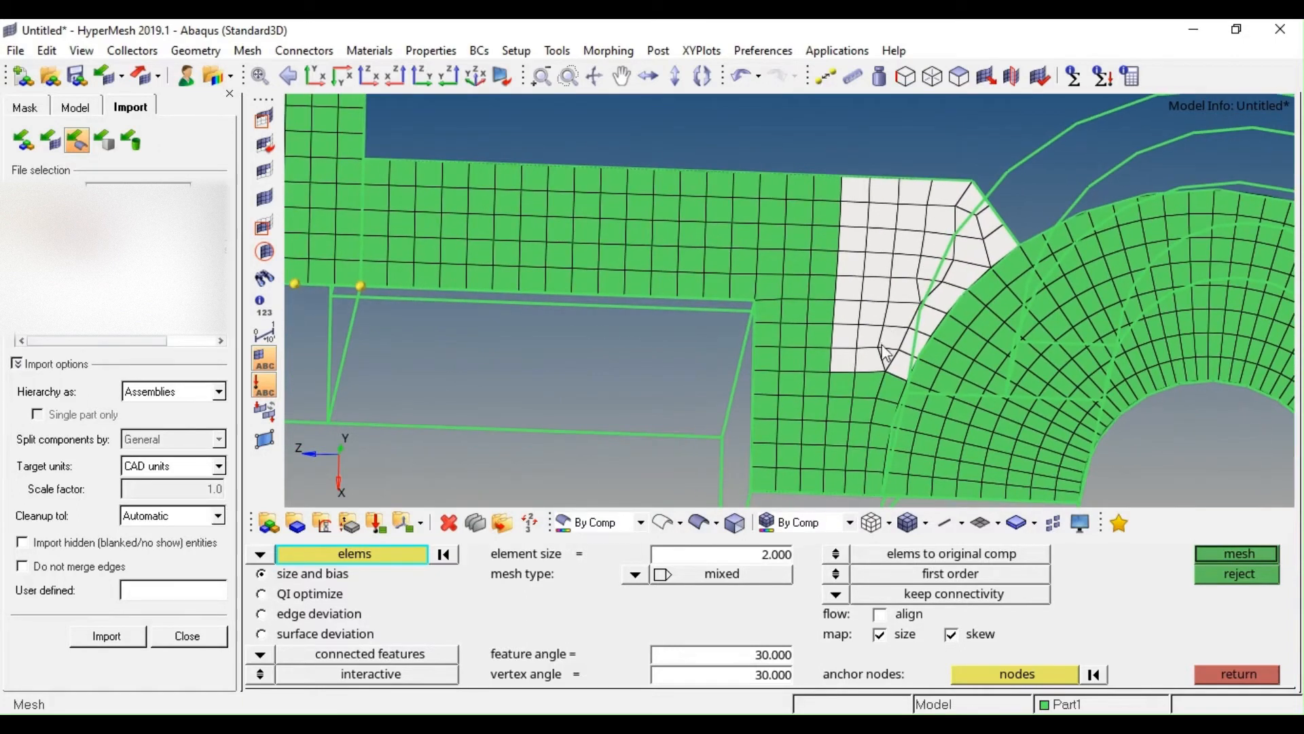
shift+drag(911, 176, 841, 390)
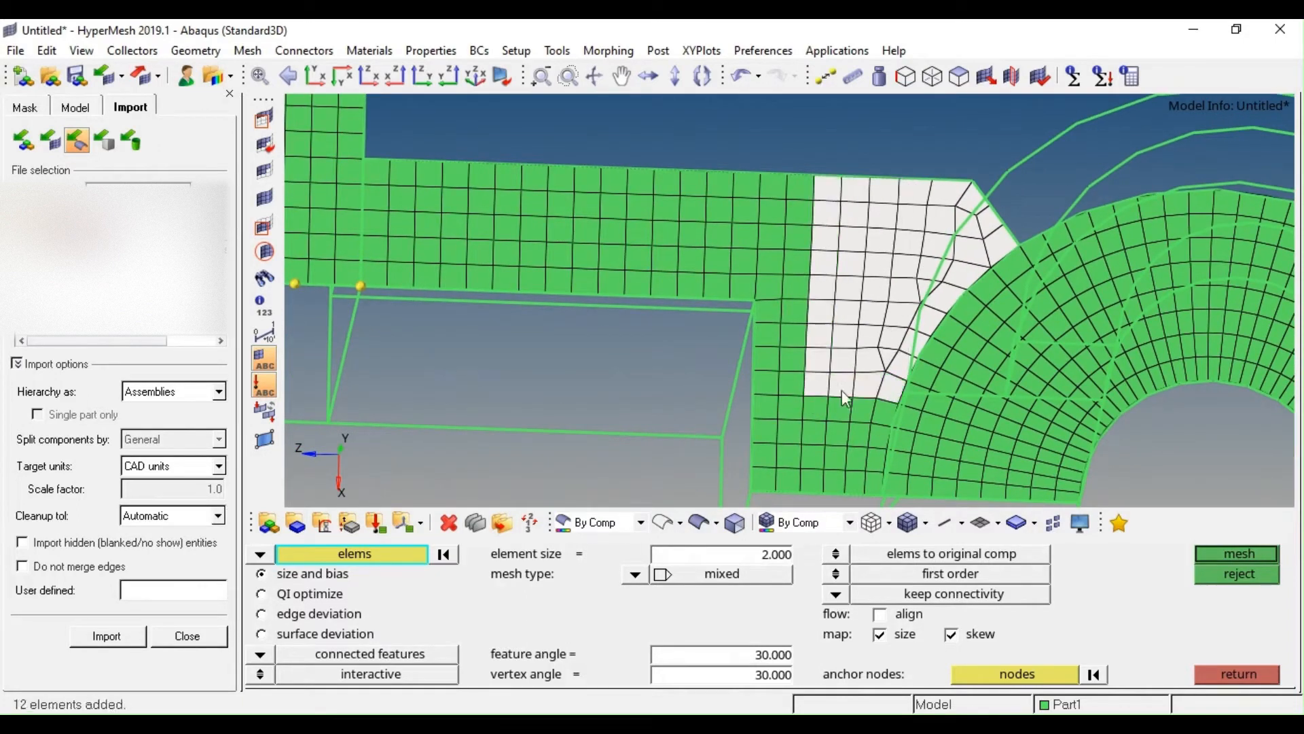
Remesh the selected patch with density 5 on the arm's outer edge and 2 on the chamfer edge, and accept it
middle_click(899, 311)
right_click(882, 178)
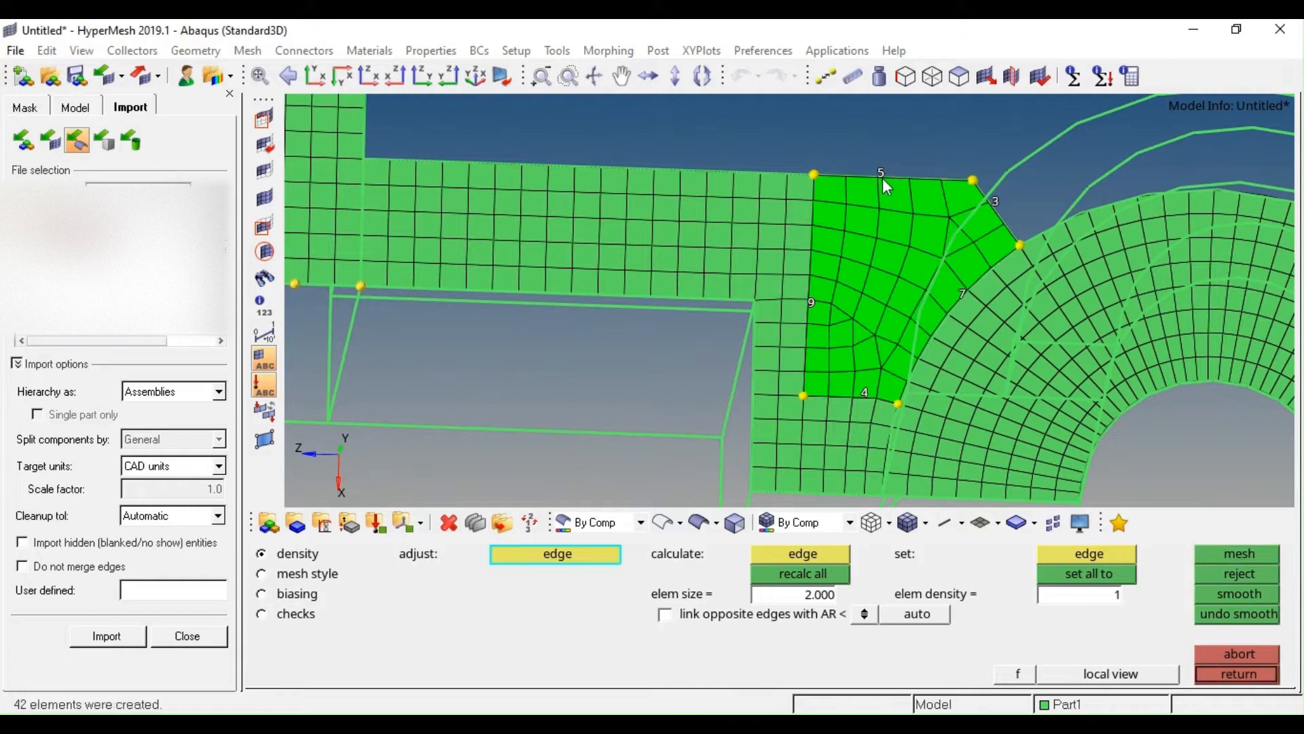
right_click(993, 204)
ctrl+right_drag(908, 377, 928, 345)
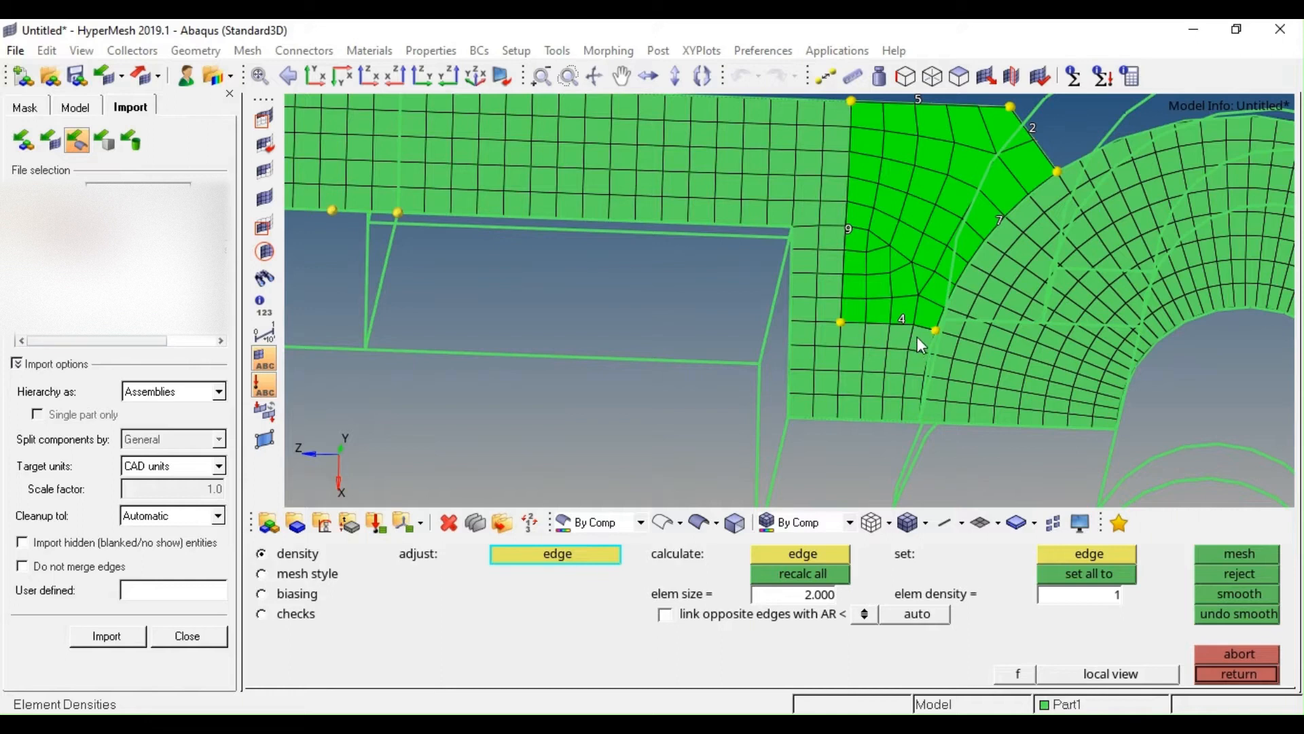
middle_click(918, 319)
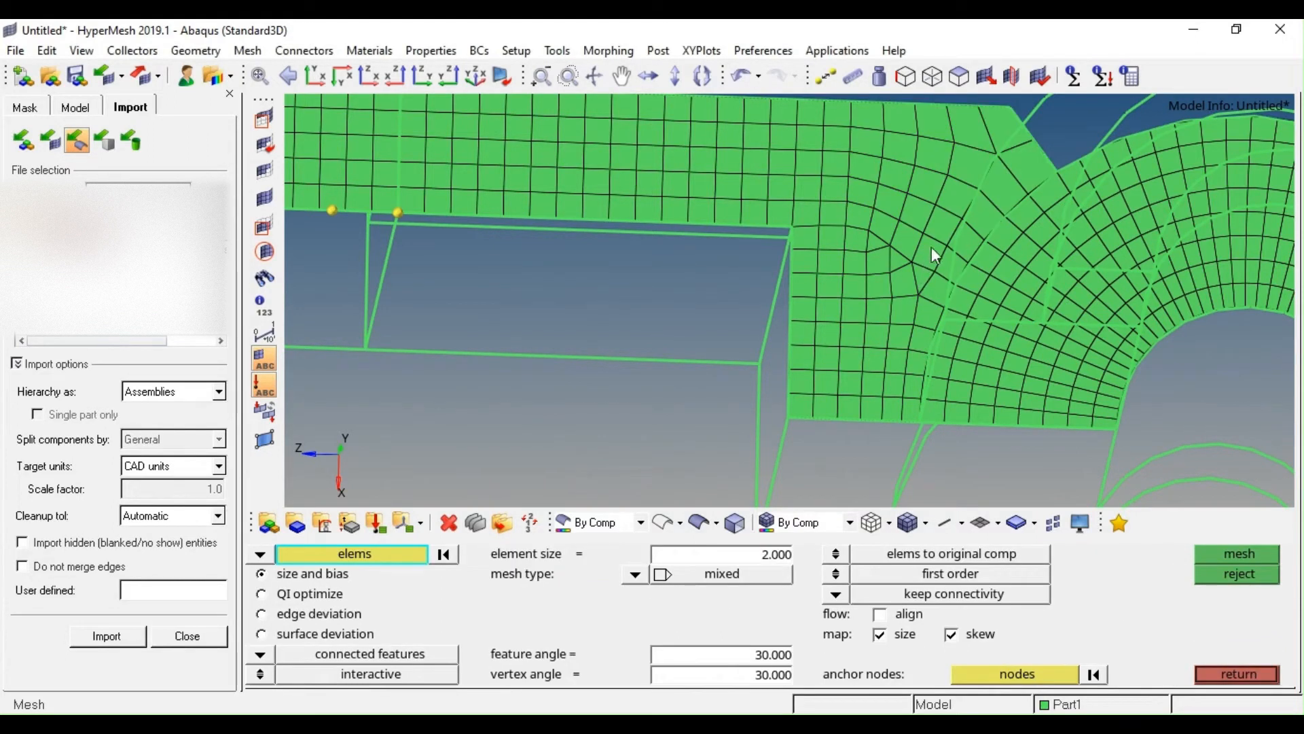
Select the arm elements below the remeshed patch, from its irregular quads down to the arm face's lower edge
shift+drag(931, 231, 839, 361)
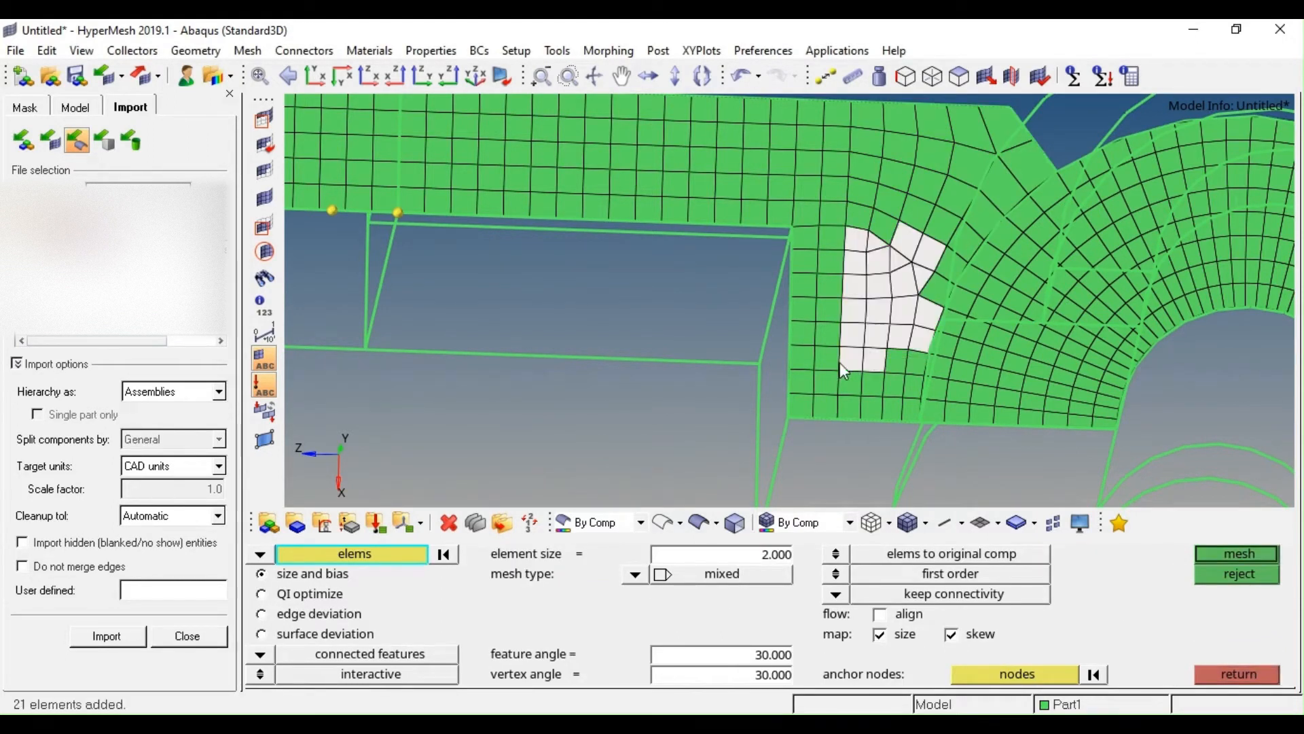
click(942, 288)
click(950, 260)
click(882, 227)
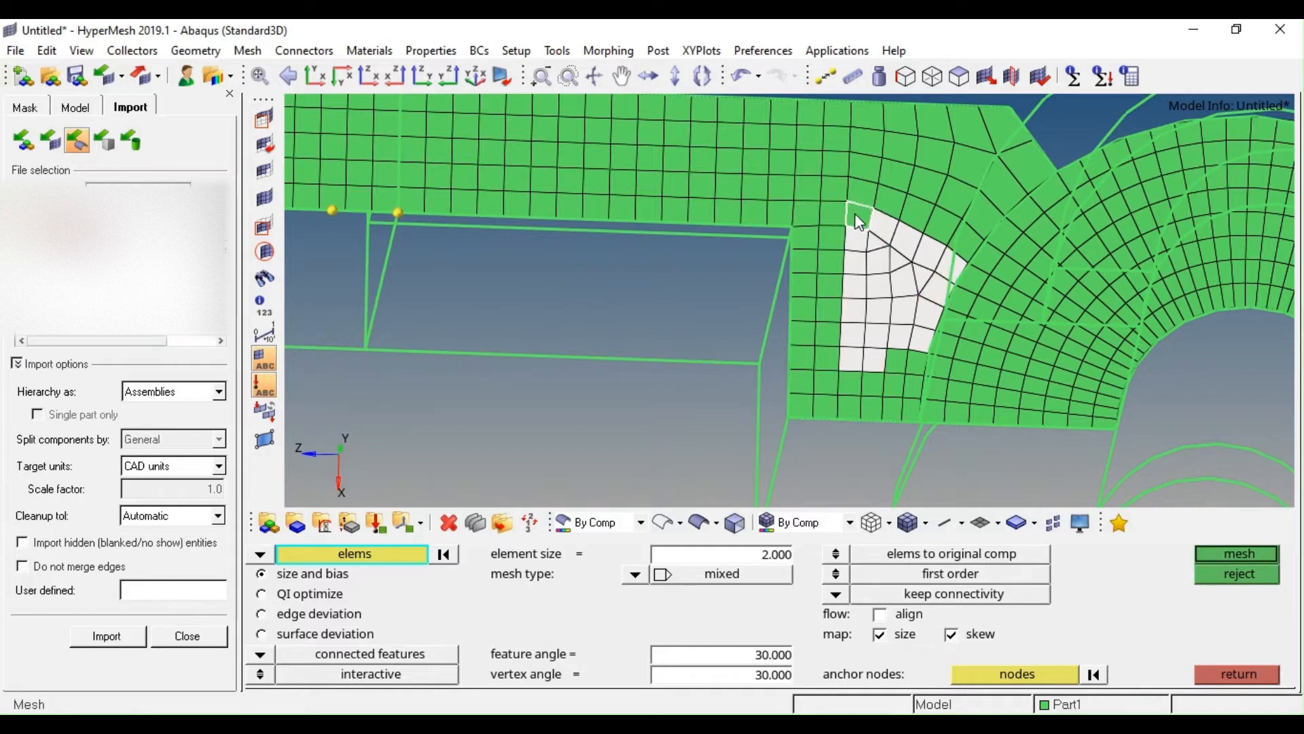
click(855, 214)
shift+drag(934, 269, 857, 435)
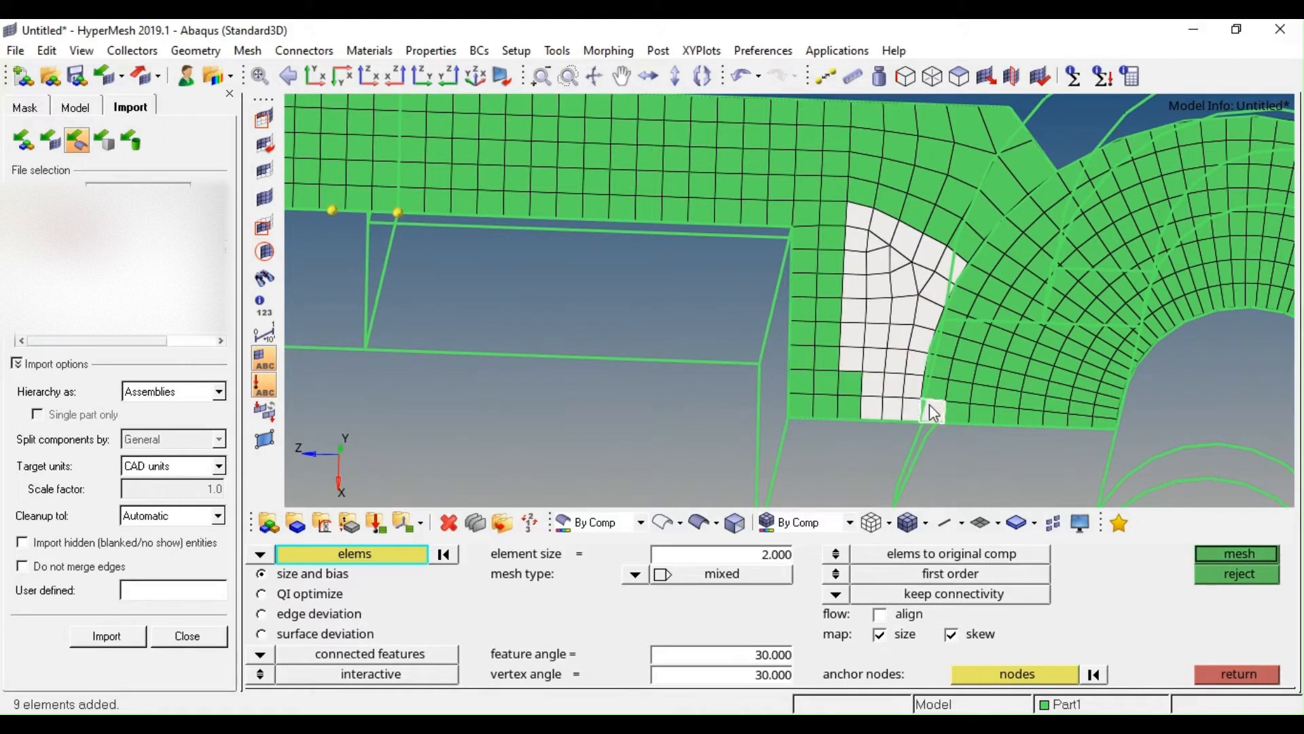
Remesh the selected elements with density 5 on the arm face's lower edge and accept the mesh
middle_click(849, 404)
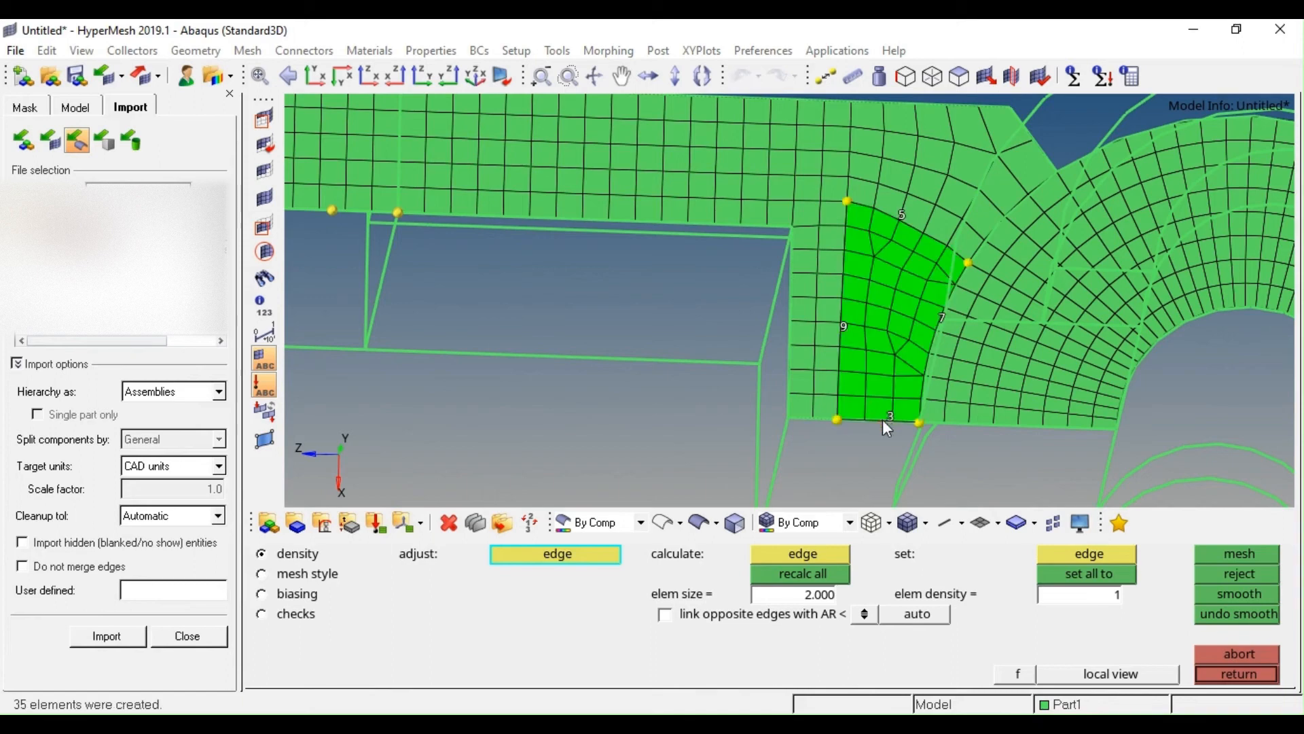
click(890, 417)
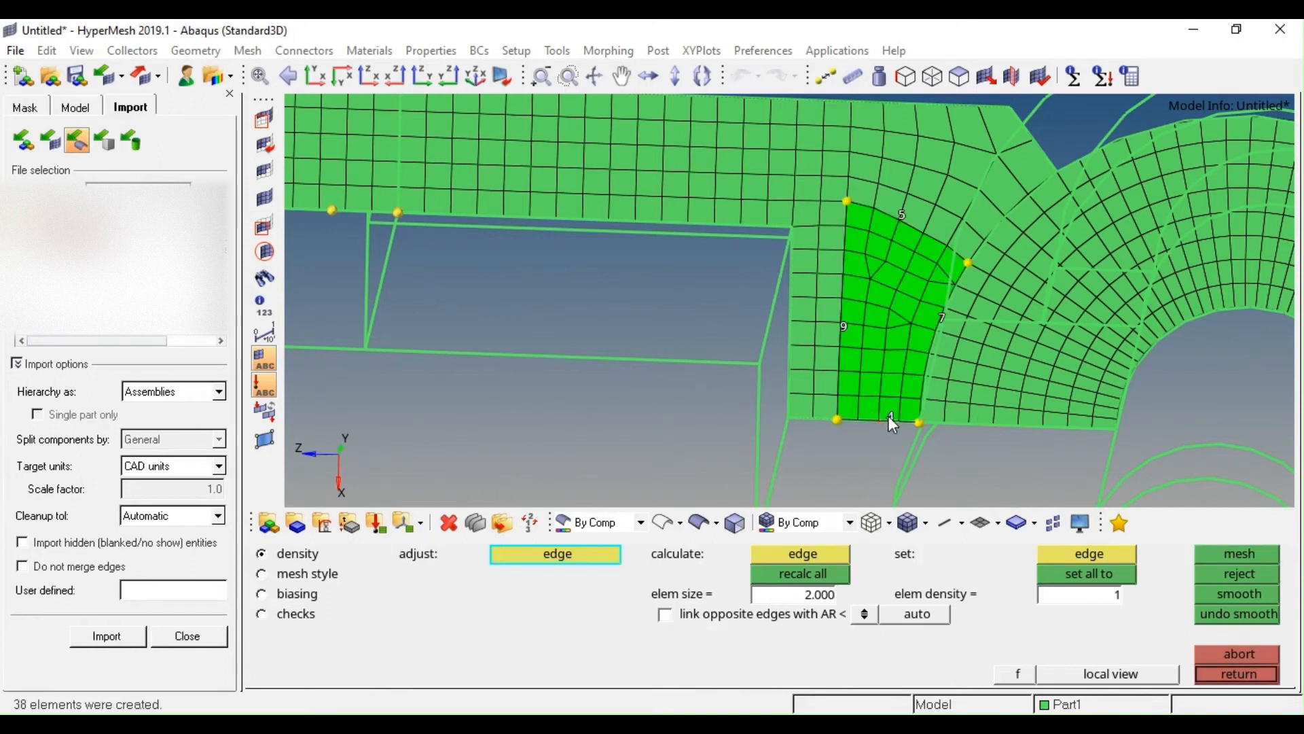
click(890, 418)
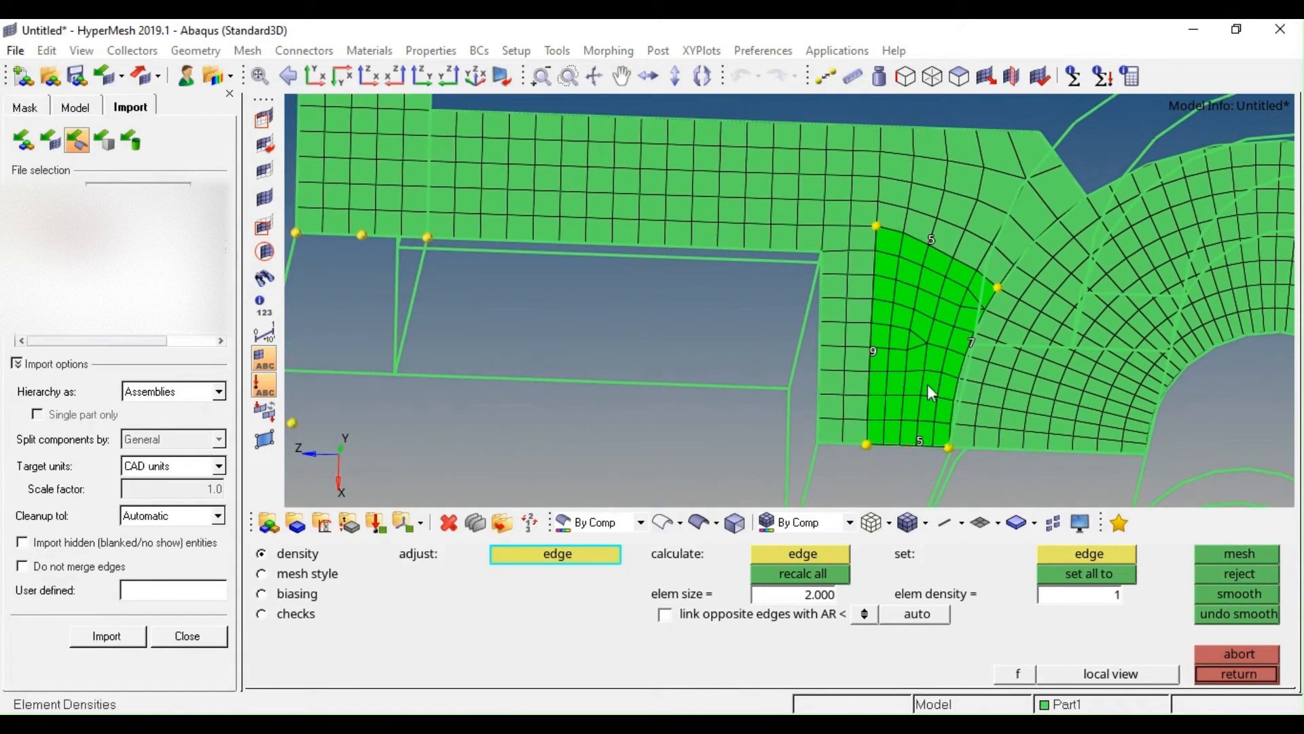
middle_click(927, 385)
Select the arm elements between the inner cutout corner and the half-ring, leaving the lowest element row unselected
scroll(911, 331, up, 2)
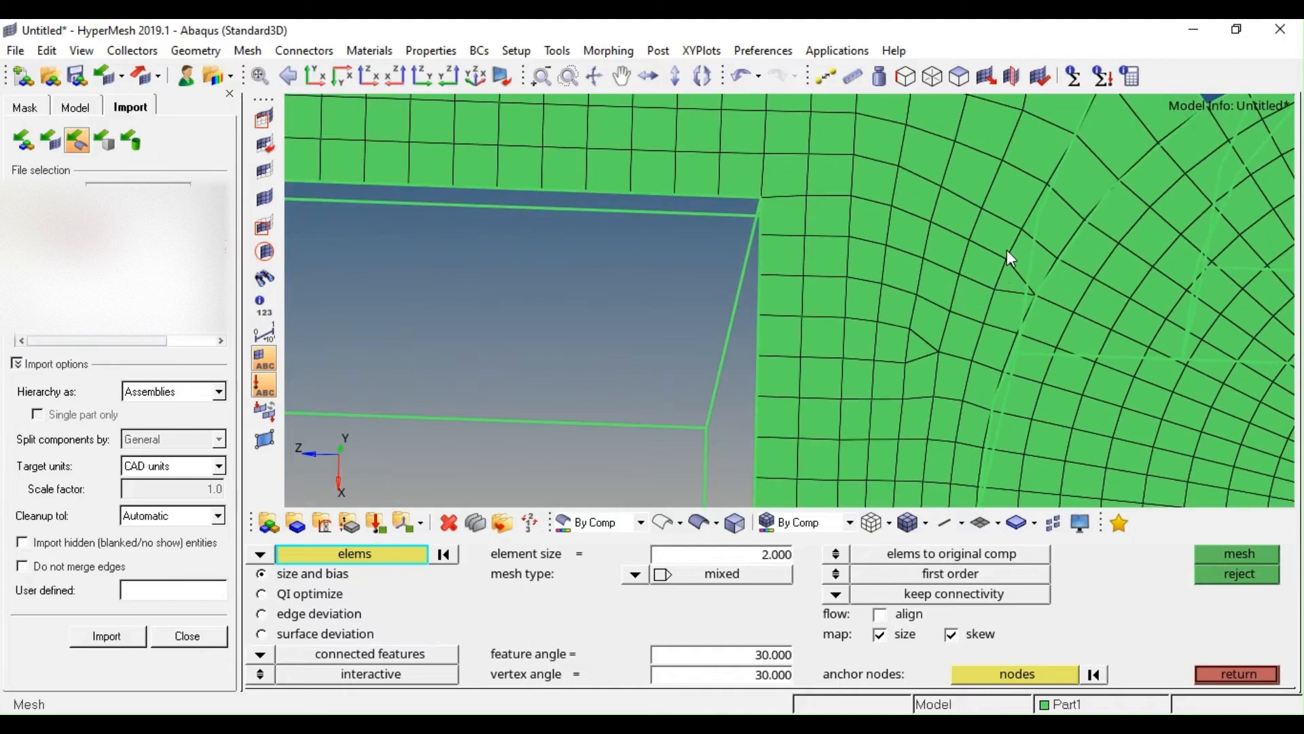
shift+drag(1007, 247, 763, 402)
click(1008, 288)
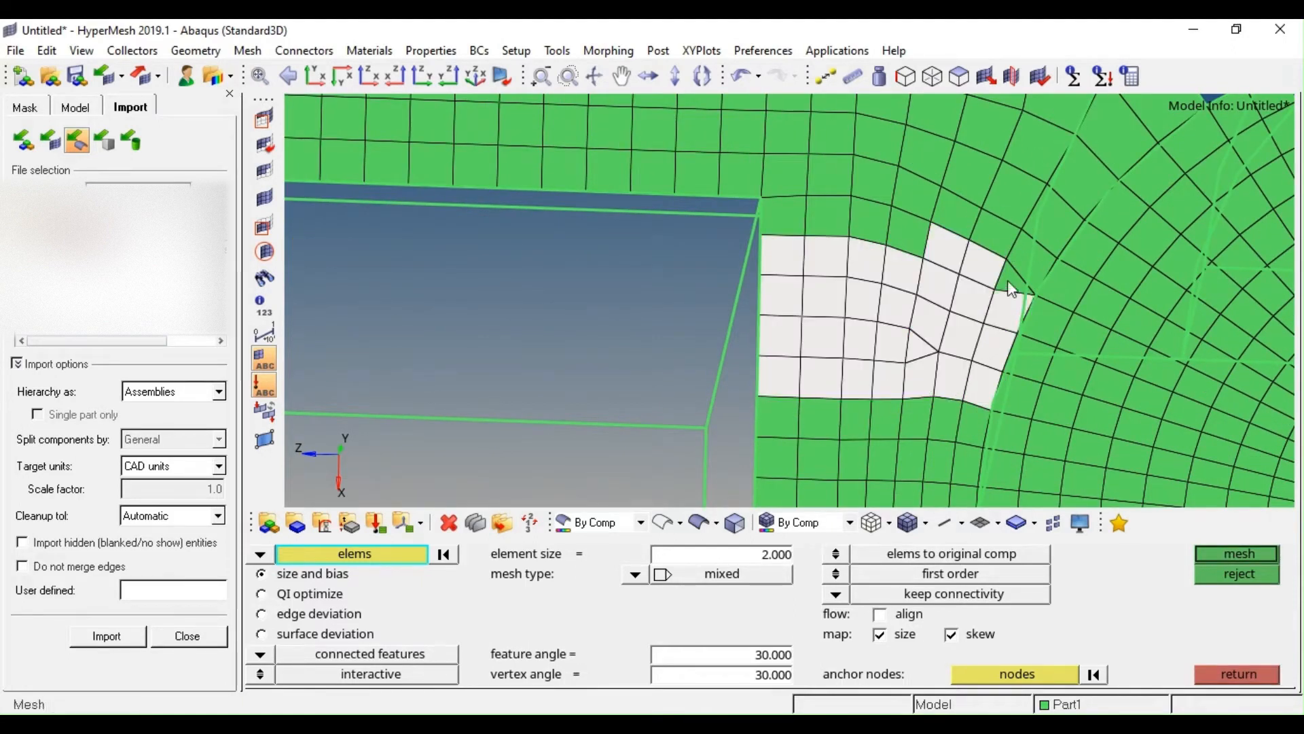
click(1020, 250)
right_click(1022, 257)
click(915, 231)
shift+drag(878, 212, 757, 370)
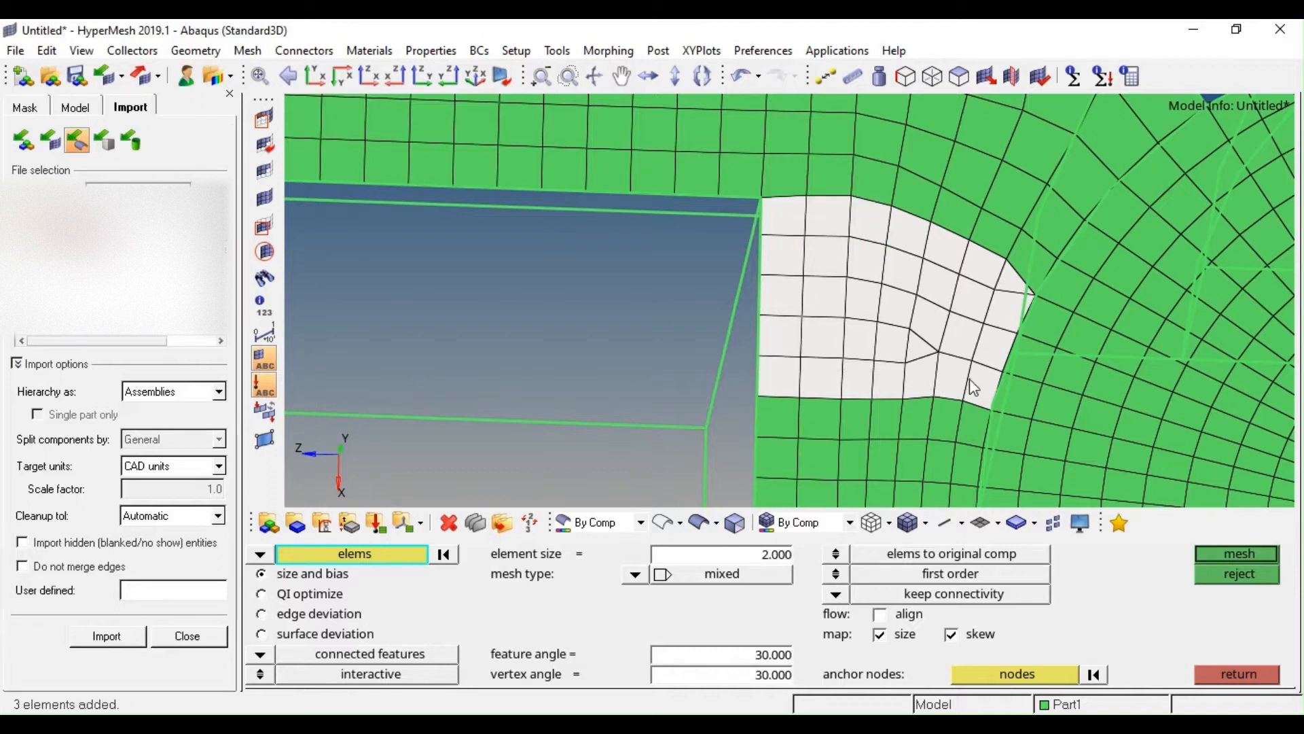
shift+drag(970, 378, 769, 474)
ctrl+right_drag(958, 447, 972, 373)
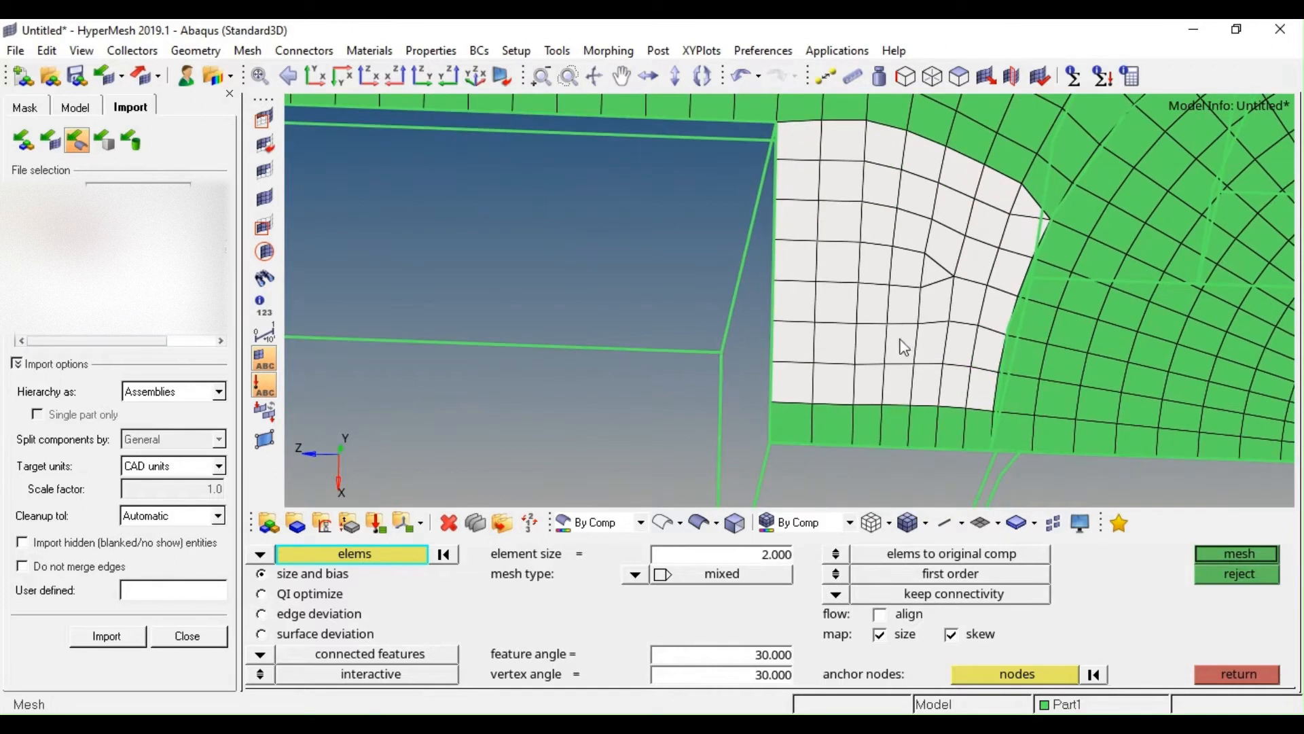
Remesh the selected patch with element density 5 on its cutout-side edge and accept the mesh
middle_click(904, 349)
click(776, 284)
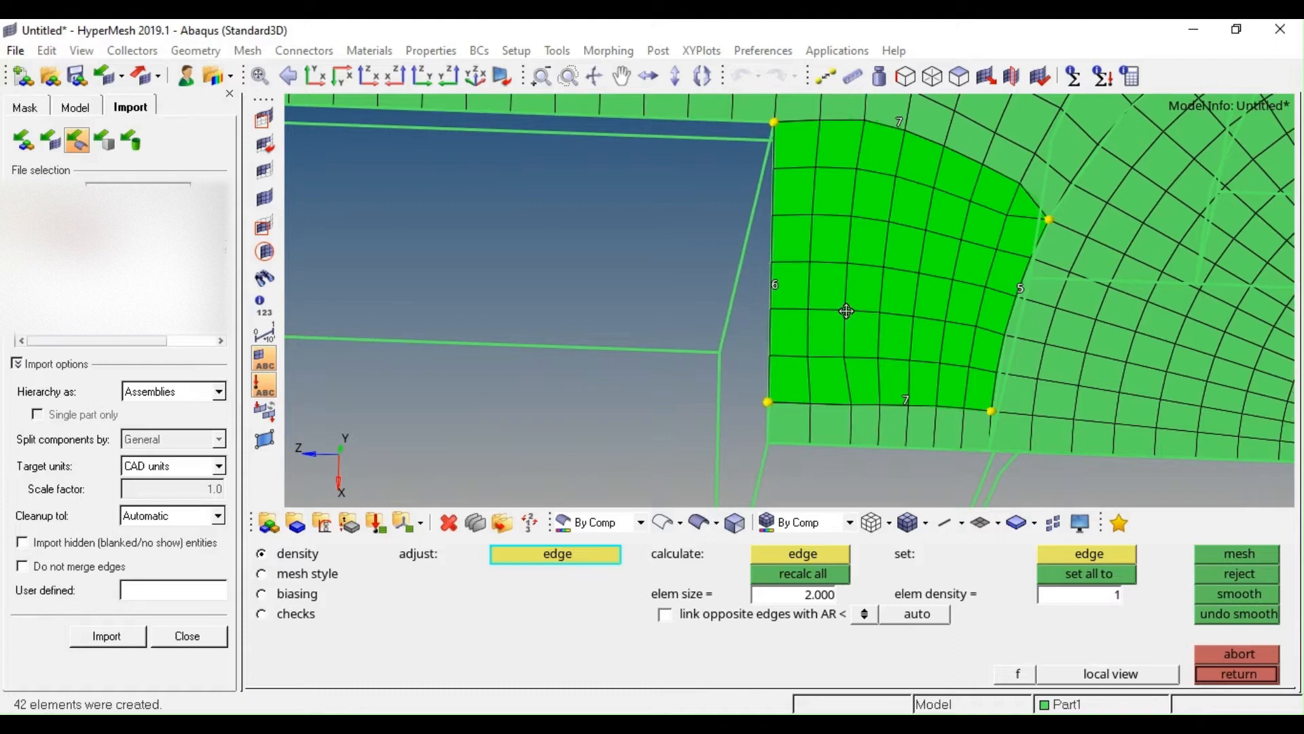
right_click(780, 284)
middle_click(830, 304)
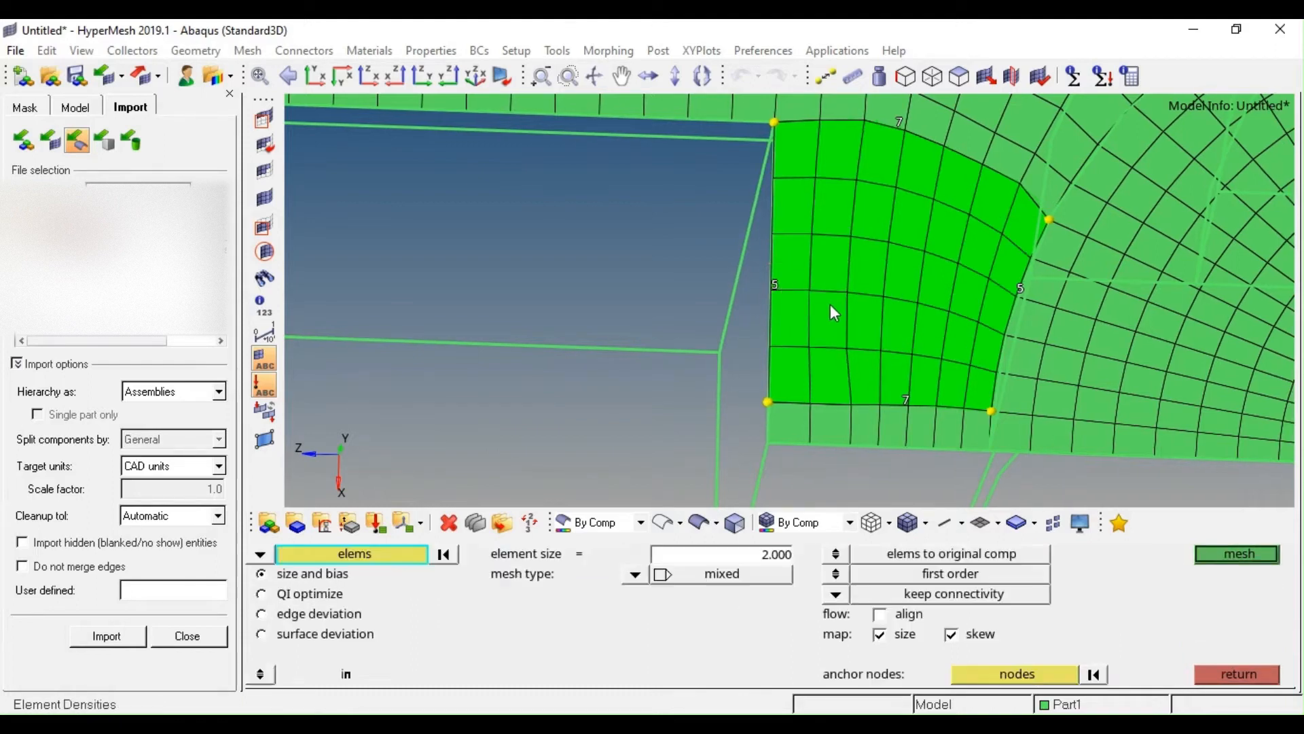
Examine the remeshed arm face and half-ring, then the whole bracket
ctrl+scroll(929, 312, down, 5)
ctrl+scroll(951, 300, up, 4)
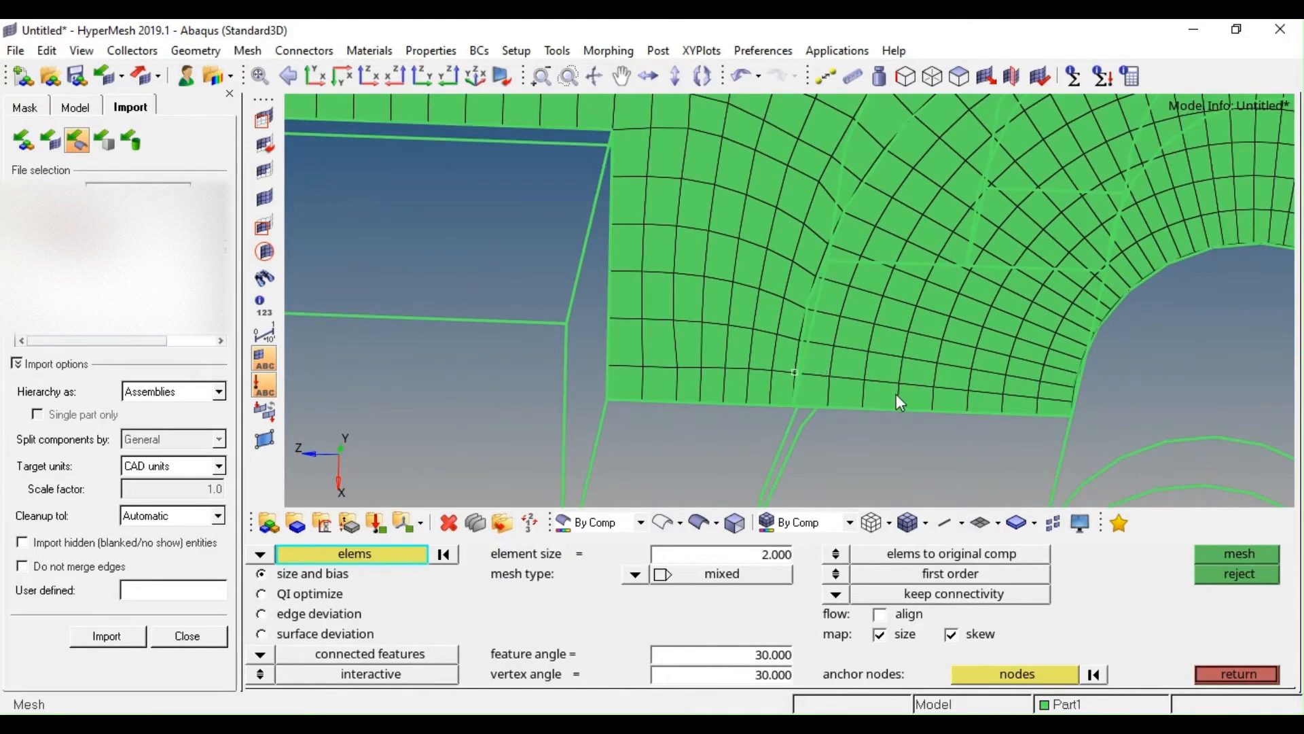
ctrl+scroll(896, 407, down, 4)
ctrl+drag(898, 413, 896, 268)
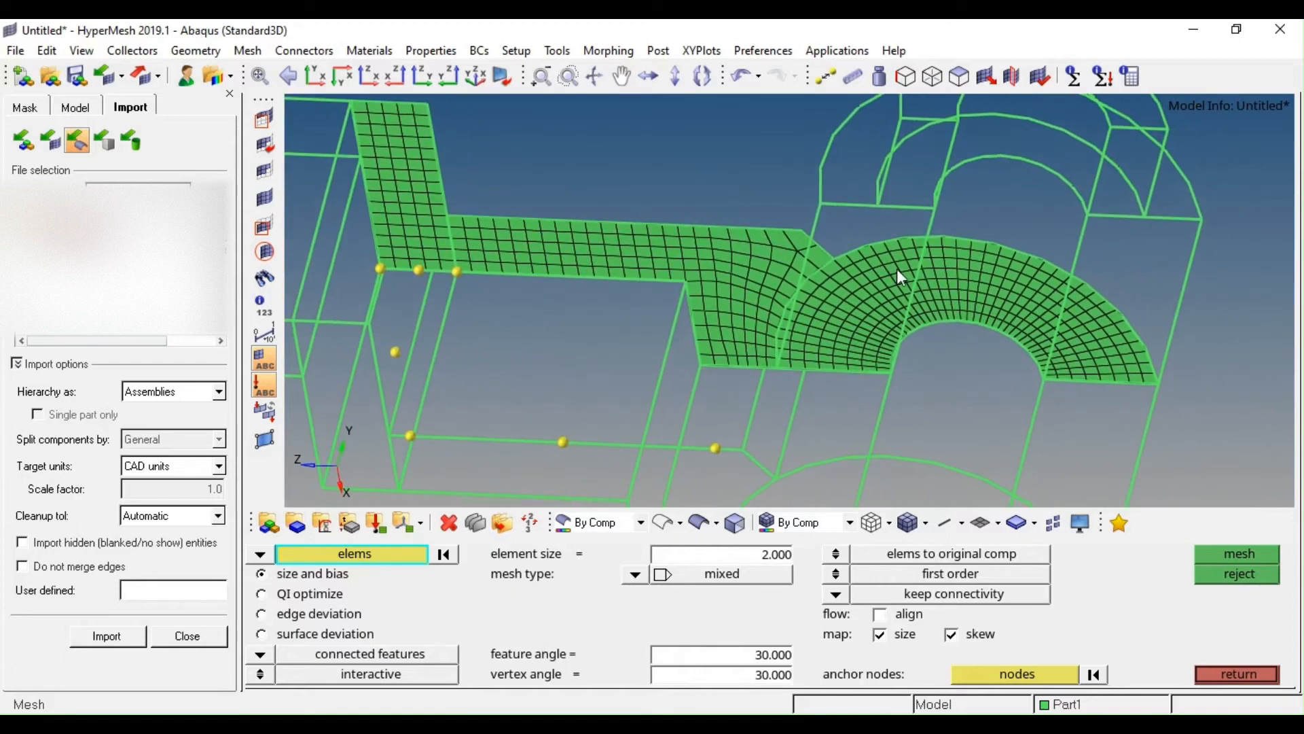
ctrl+scroll(904, 306, down, 6)
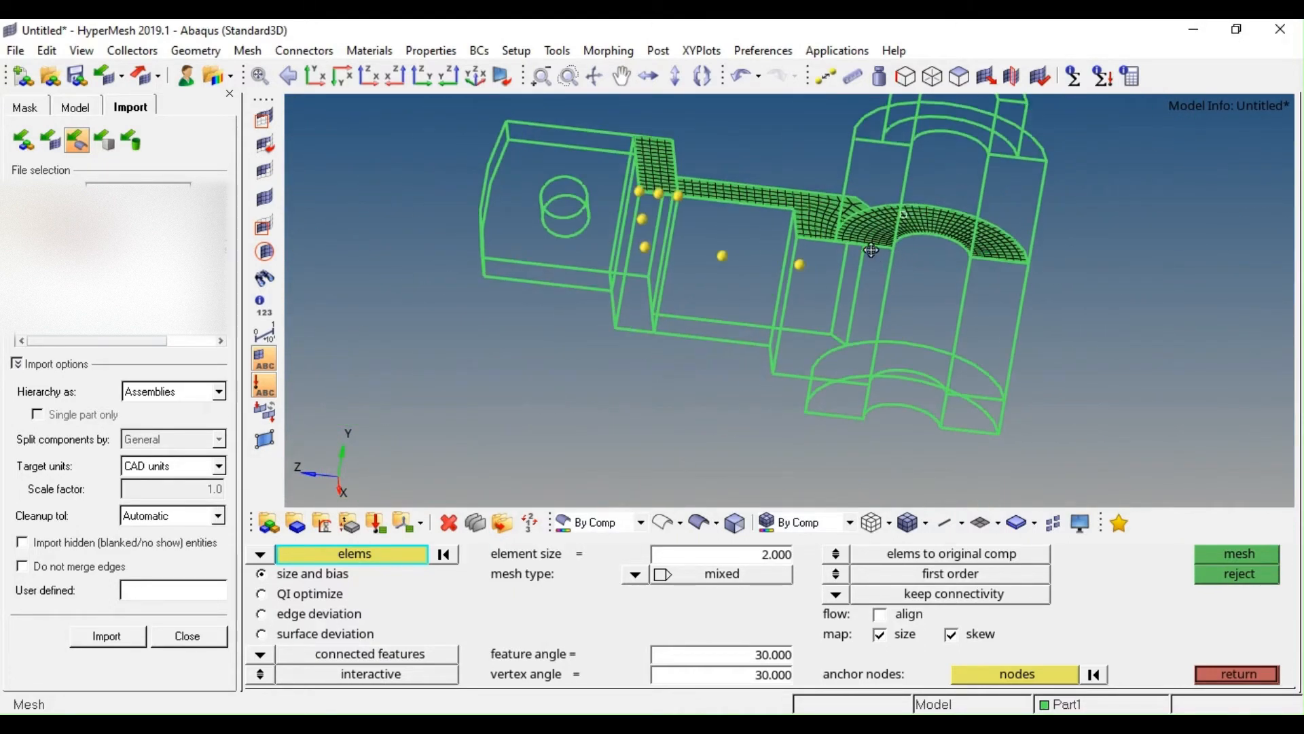
Create three evenly spaced nodes along the vertical edge running down from the meshed arm face's outer corner beside the holed lug
ctrl+drag(921, 293, 769, 228)
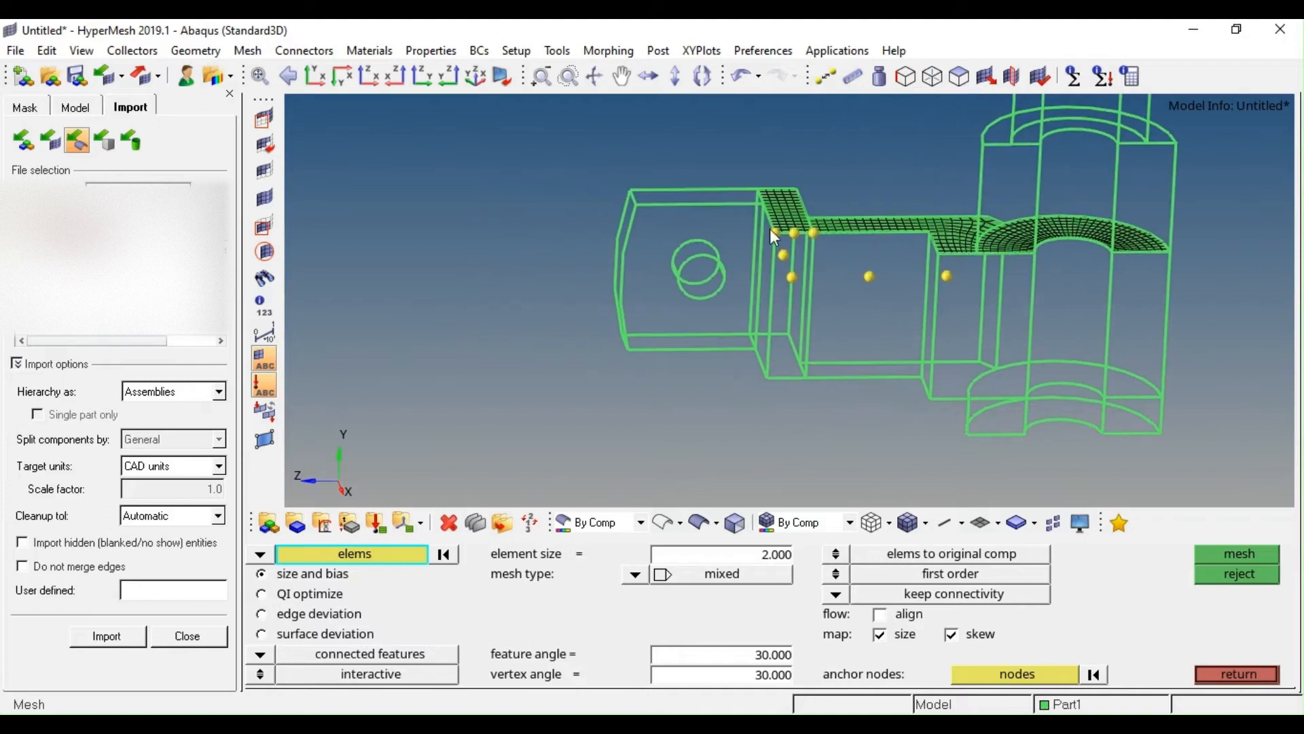
scroll(769, 228, up, 5)
scroll(808, 235, down, 3)
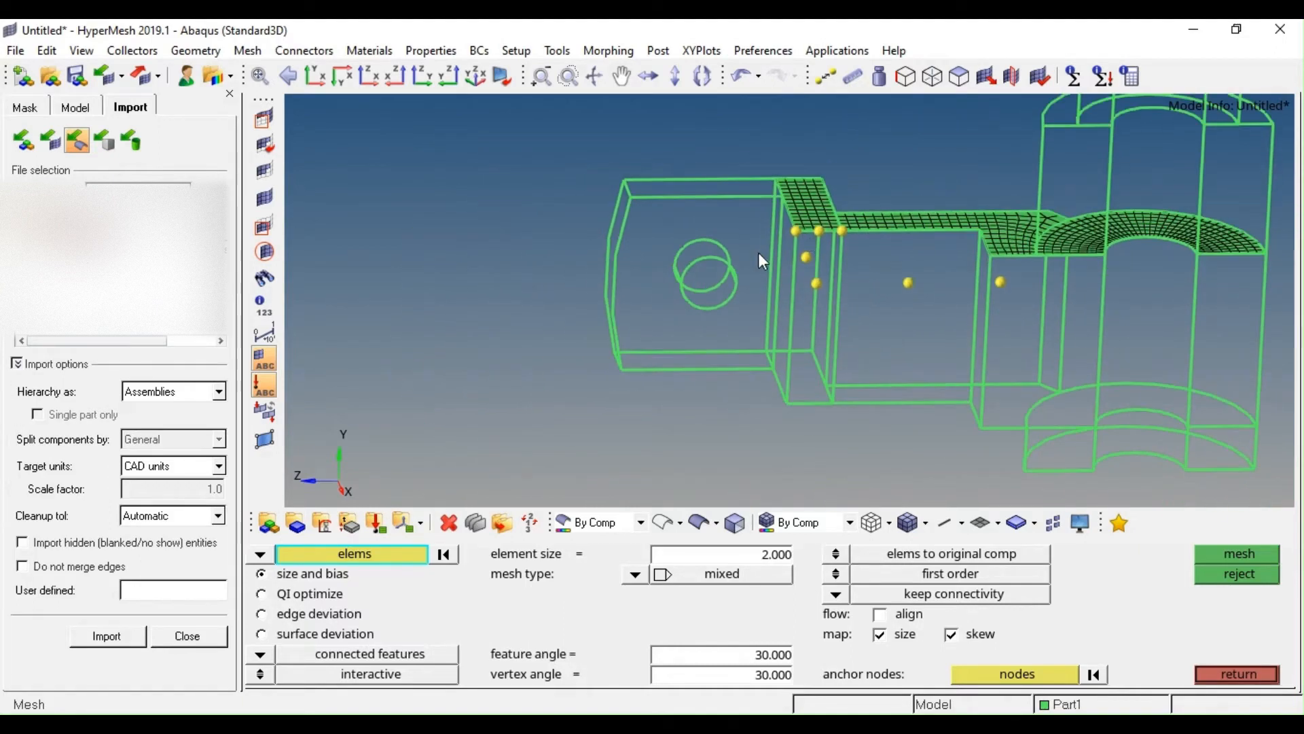
scroll(807, 204, up, 3)
ctrl+right_drag(807, 201, 783, 190)
key(F8)
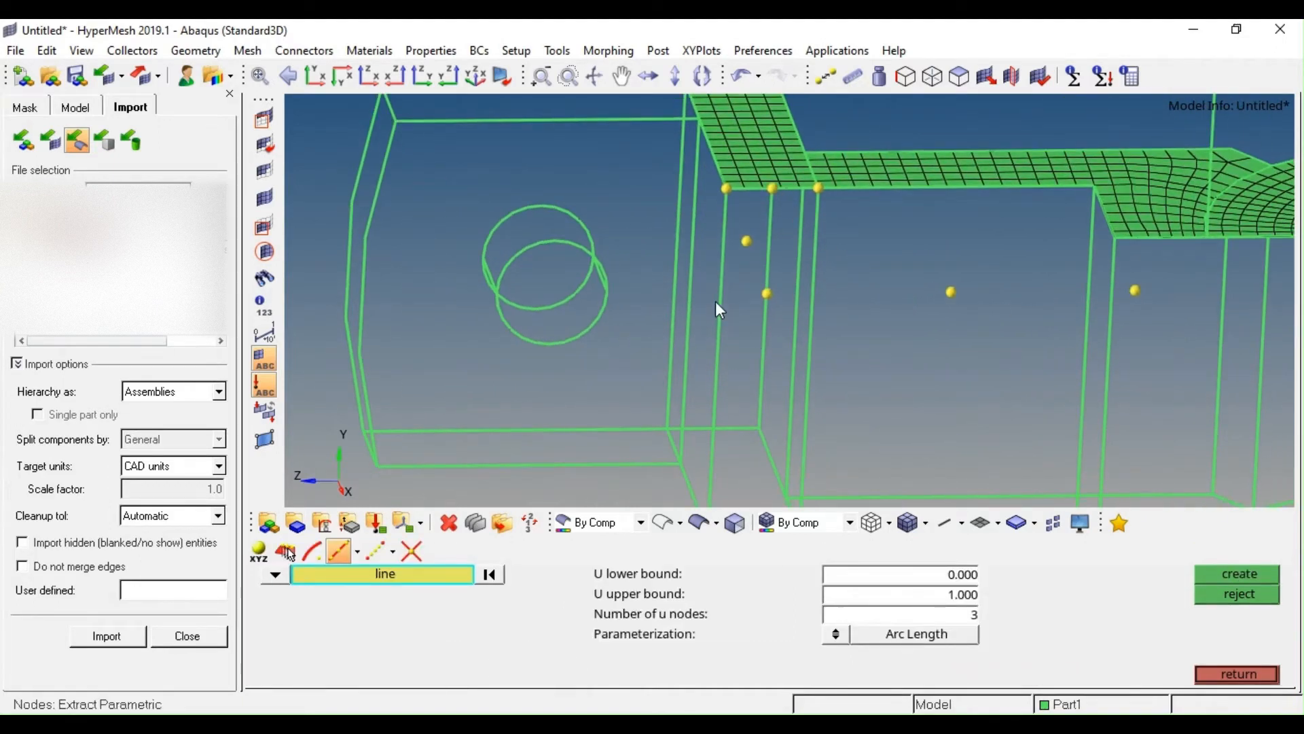
ctrl+drag(764, 300, 788, 264)
Measure the distance between the end nodes of the vertical edge, from the lower to the upper node and back
key(F4)
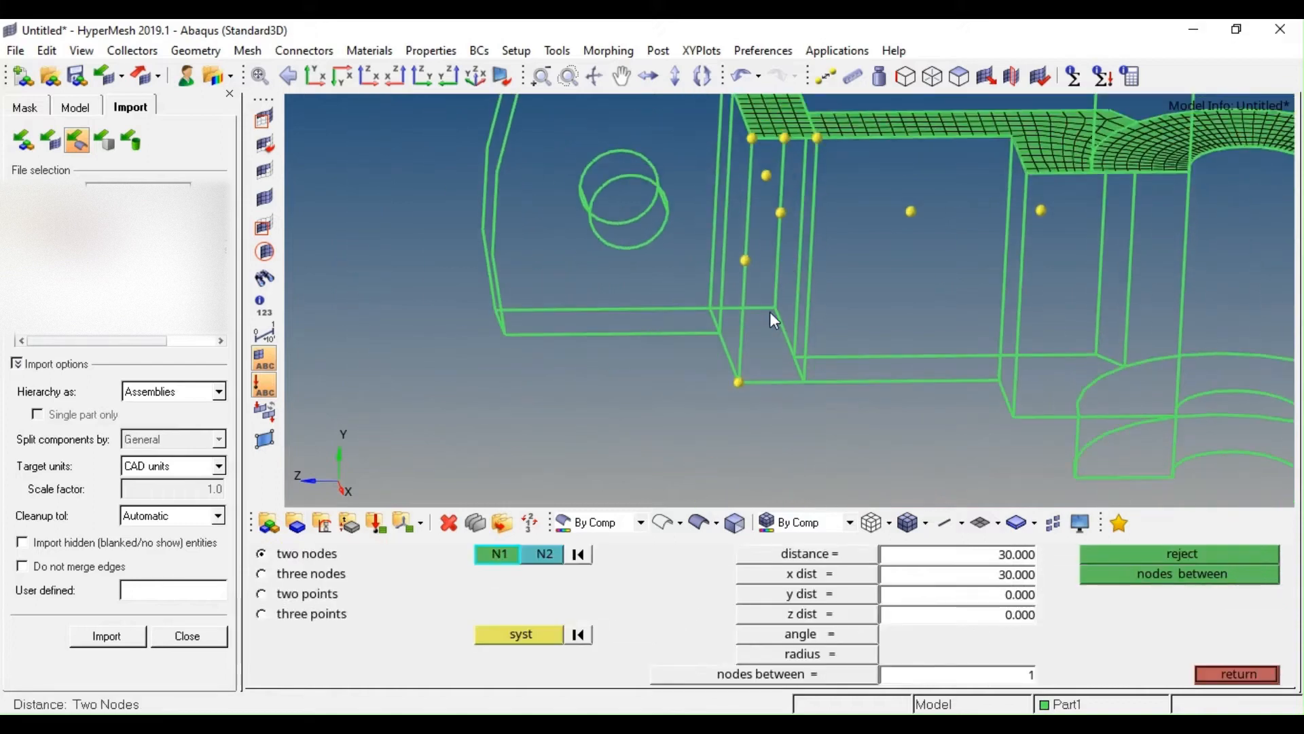
scroll(747, 348, up, 4)
click(734, 416)
scroll(736, 408, down, 3)
ctrl+right_drag(765, 318, 745, 385)
scroll(717, 237, up, 5)
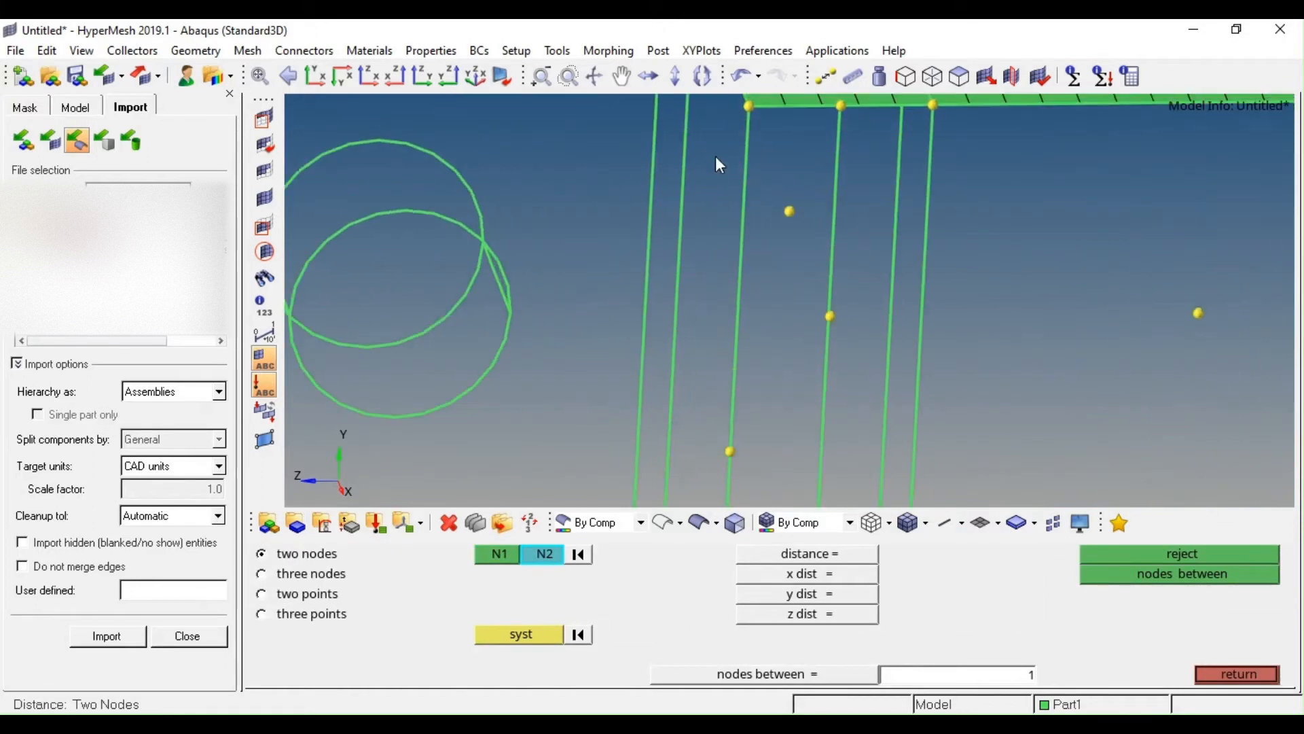
click(761, 107)
scroll(782, 133, down, 3)
scroll(777, 136, up, 2)
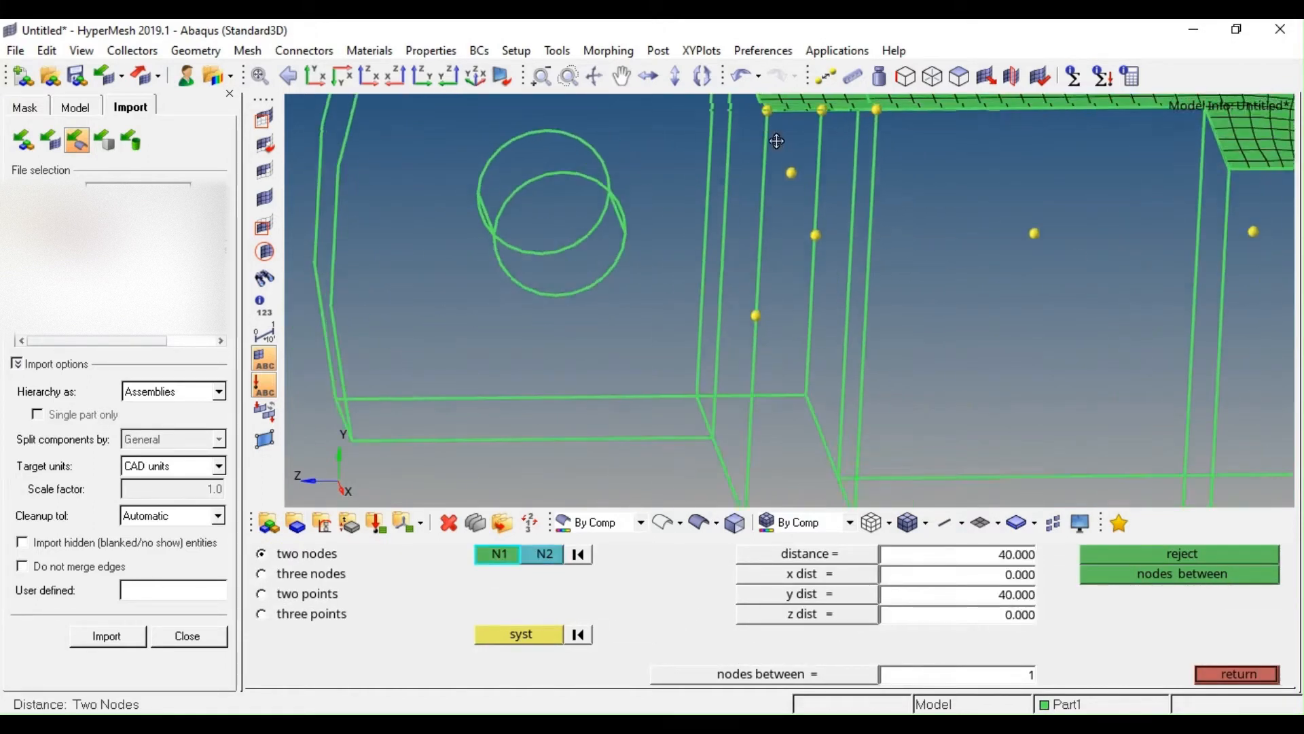
click(745, 167)
scroll(747, 203, down, 4)
click(754, 409)
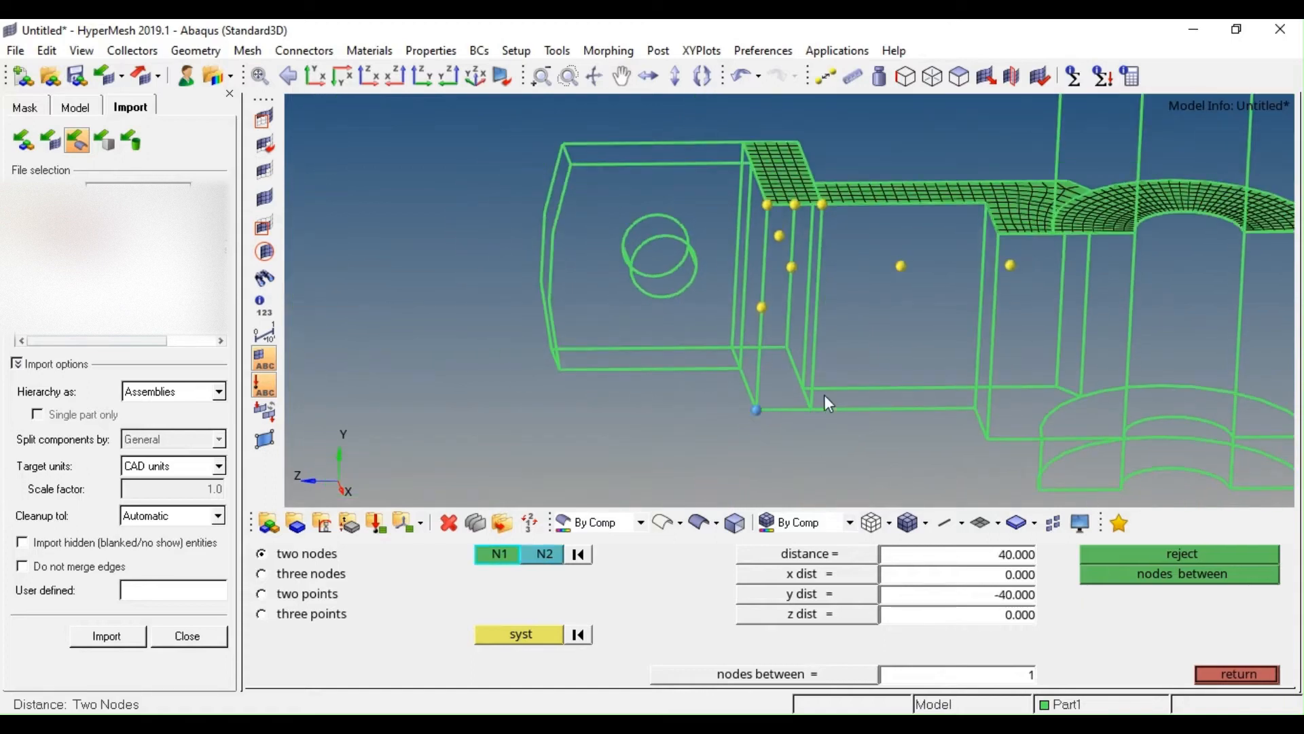
scroll(826, 373, down, 2)
scroll(708, 271, up, 4)
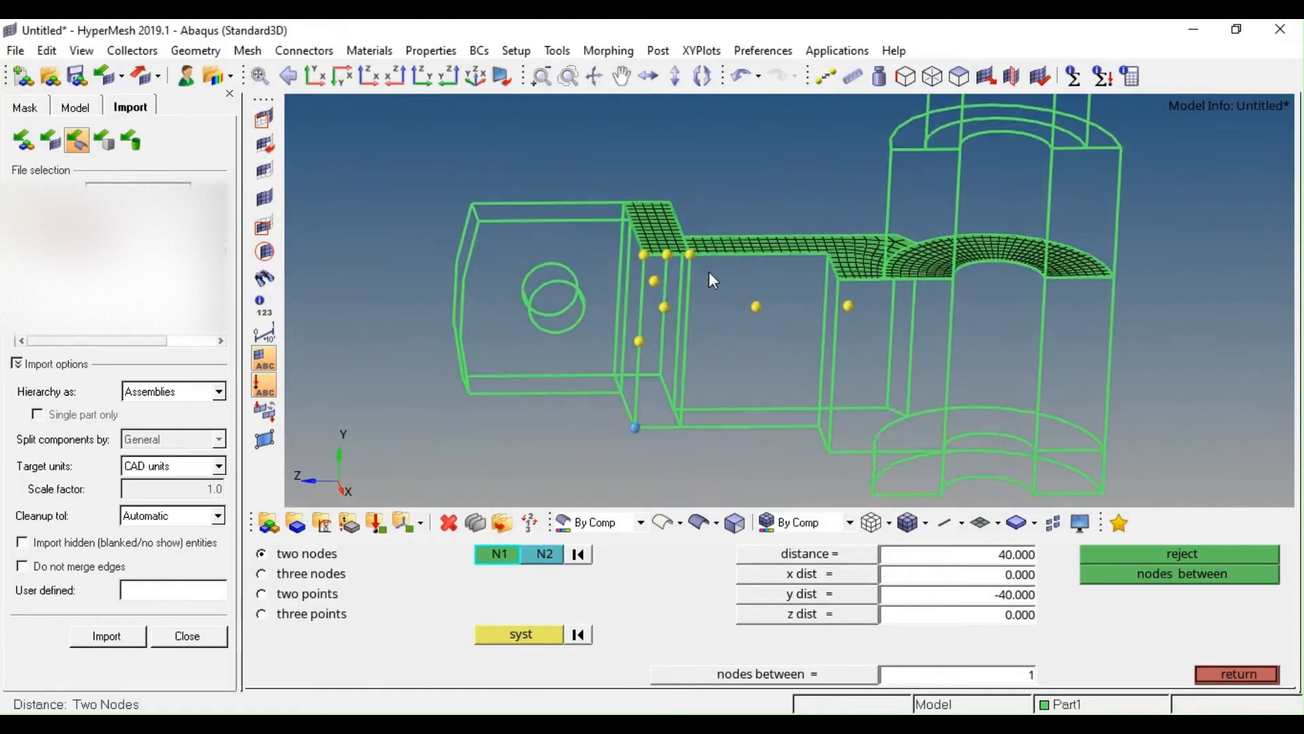
scroll(655, 258, down, 2)
scroll(691, 280, up, 1)
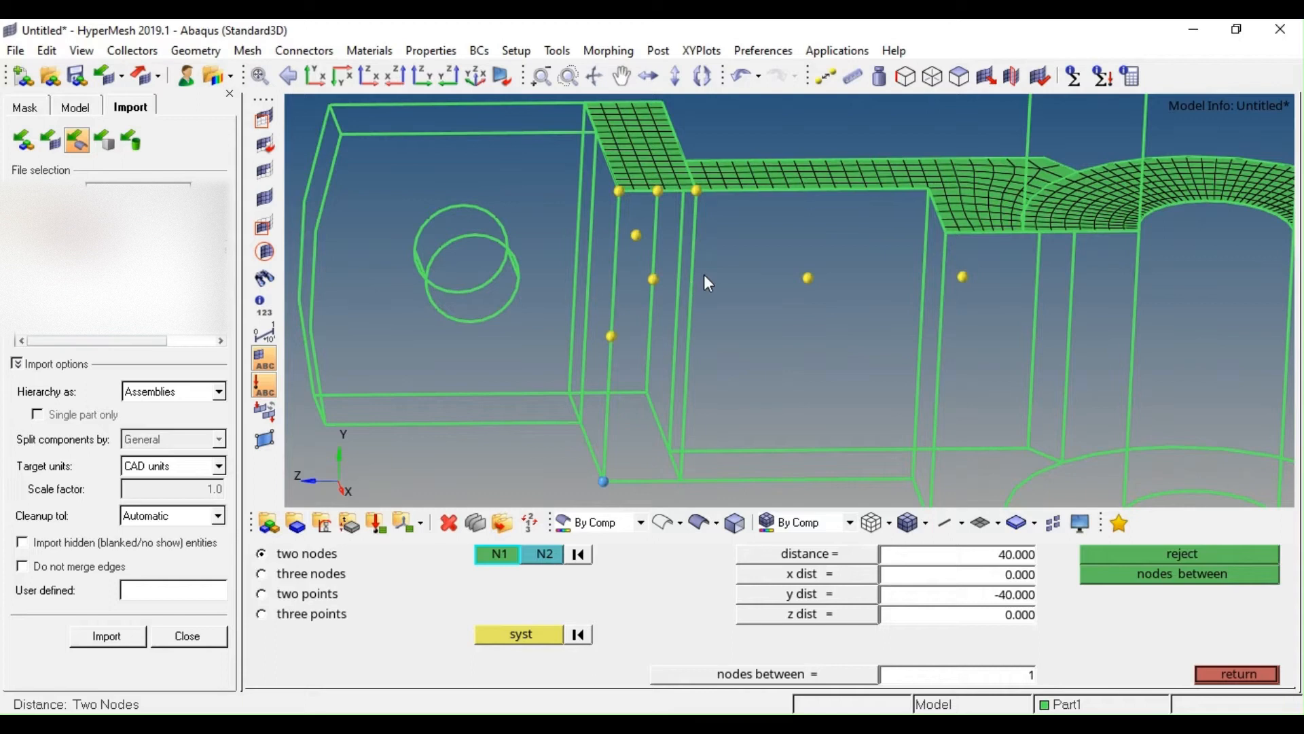
key(Escape)
key(Escape)
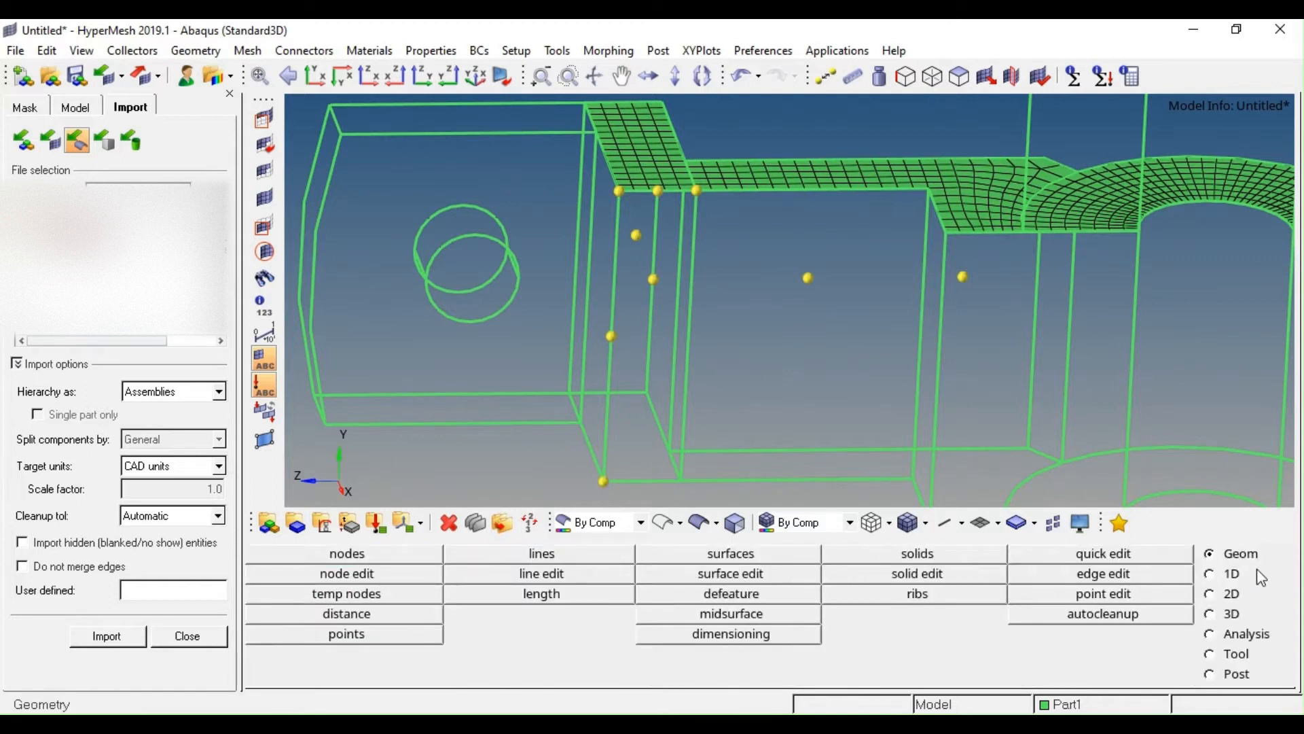
Set up a 2D element drag and select all displayed shell elements on the arm and half-ring
click(1226, 595)
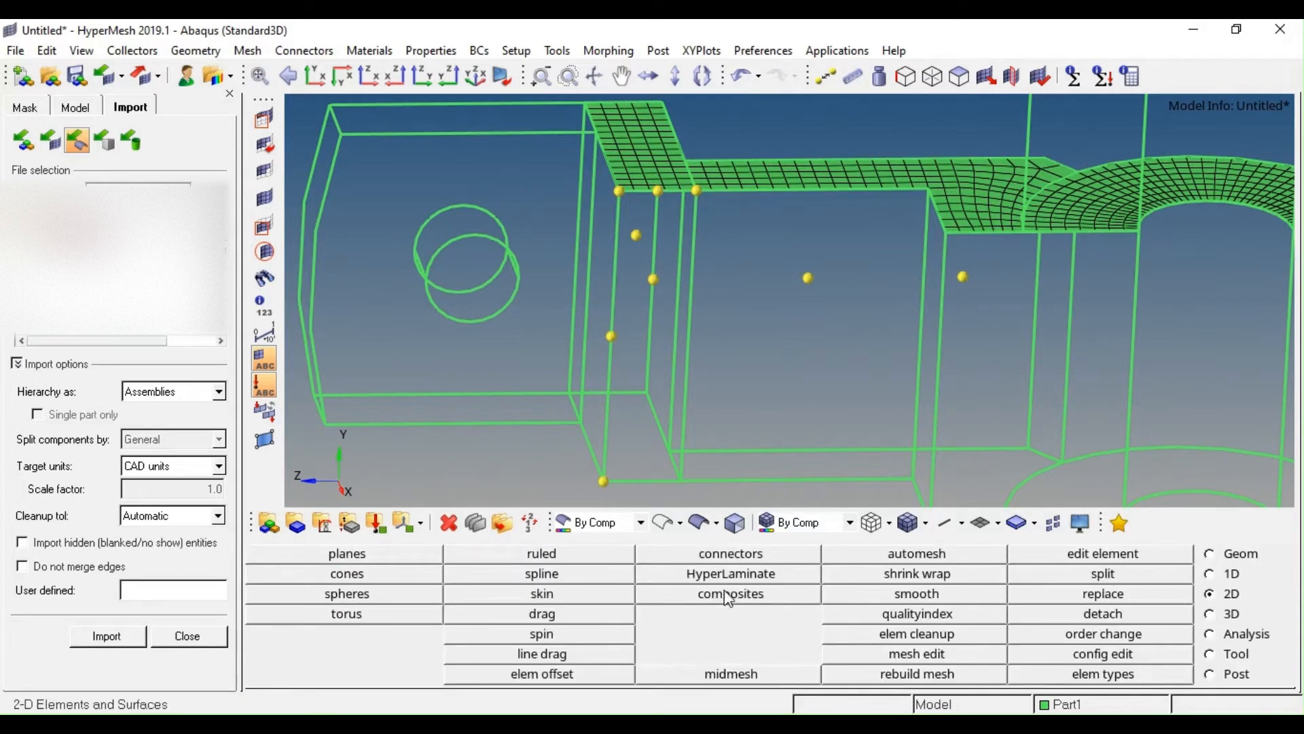
click(540, 615)
key(f)
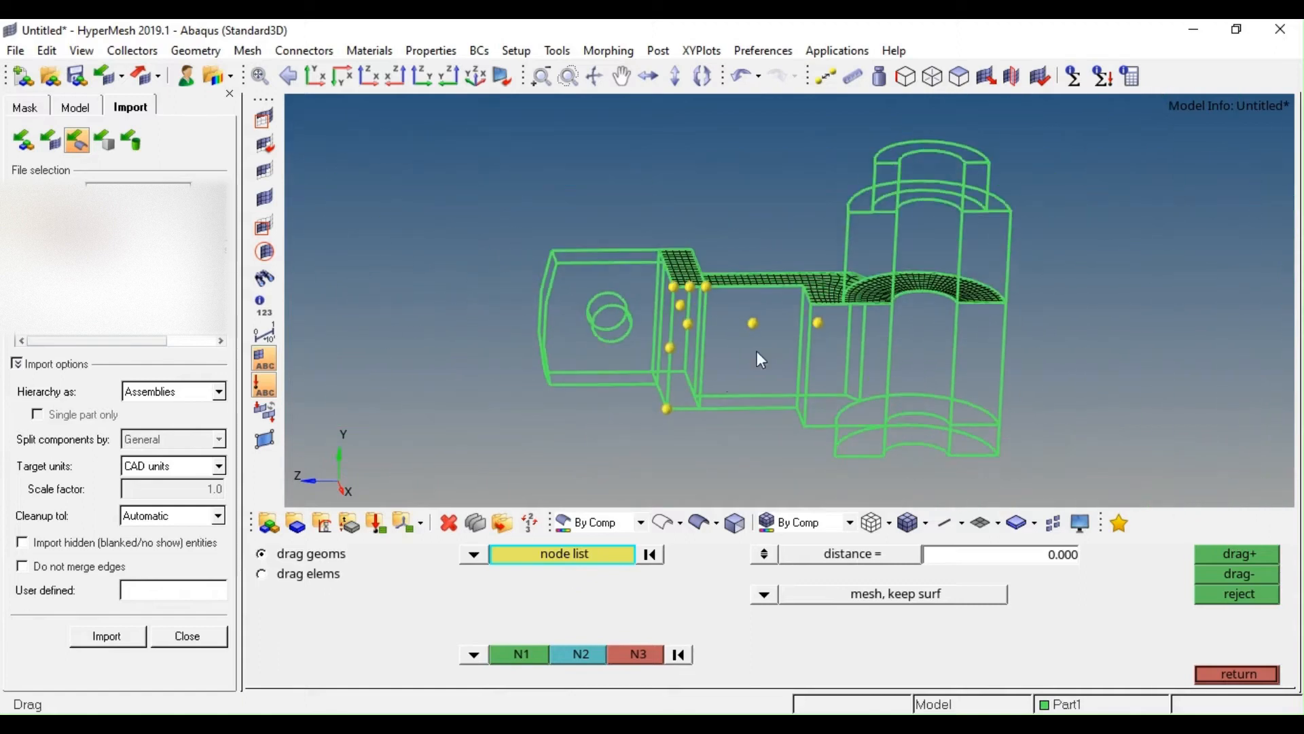
click(303, 573)
ctrl+right_drag(890, 239, 859, 239)
shift+drag(1071, 166, 519, 483)
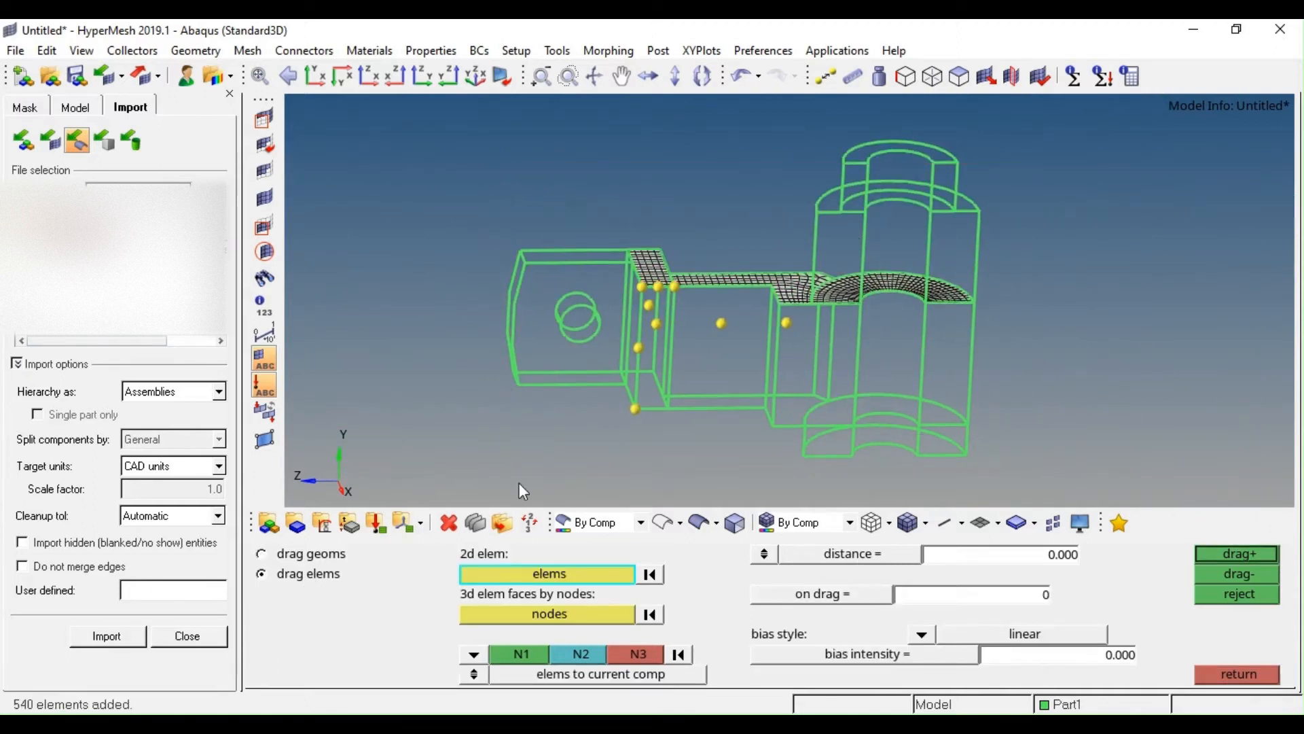
scroll(679, 285, up, 6)
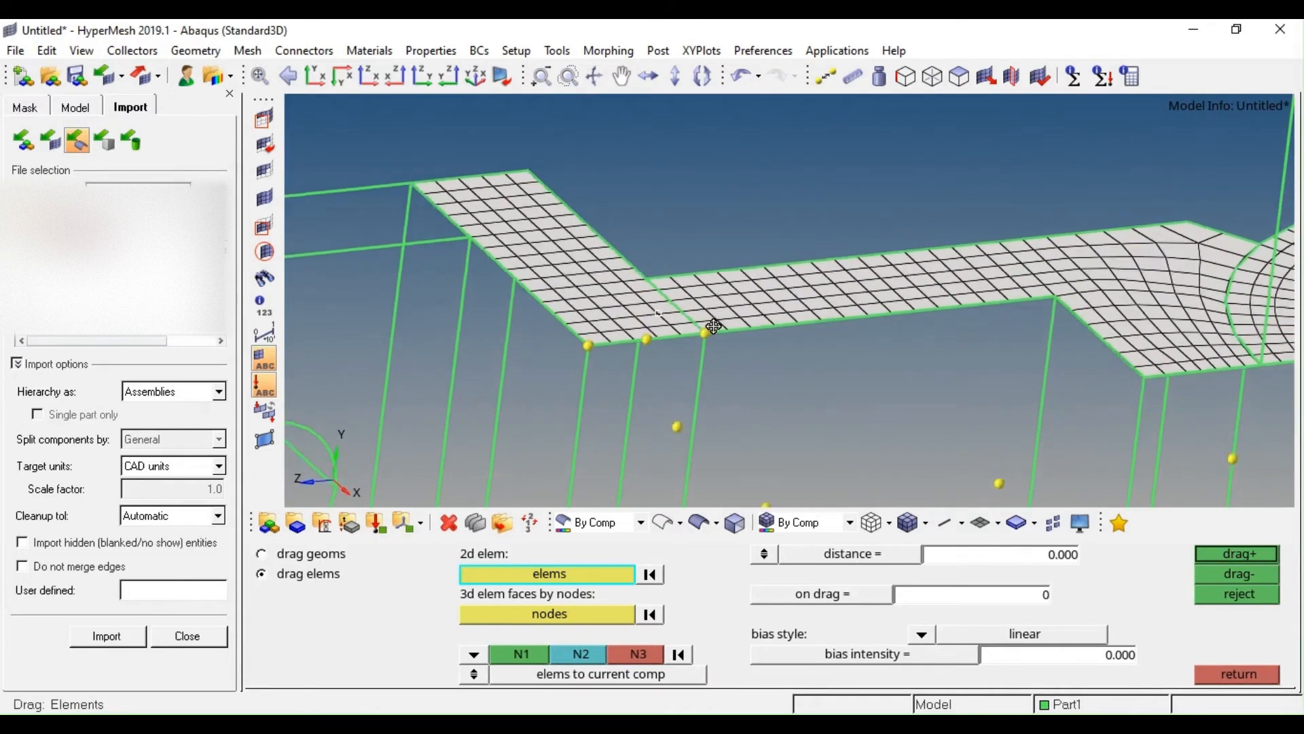
scroll(713, 327, down, 7)
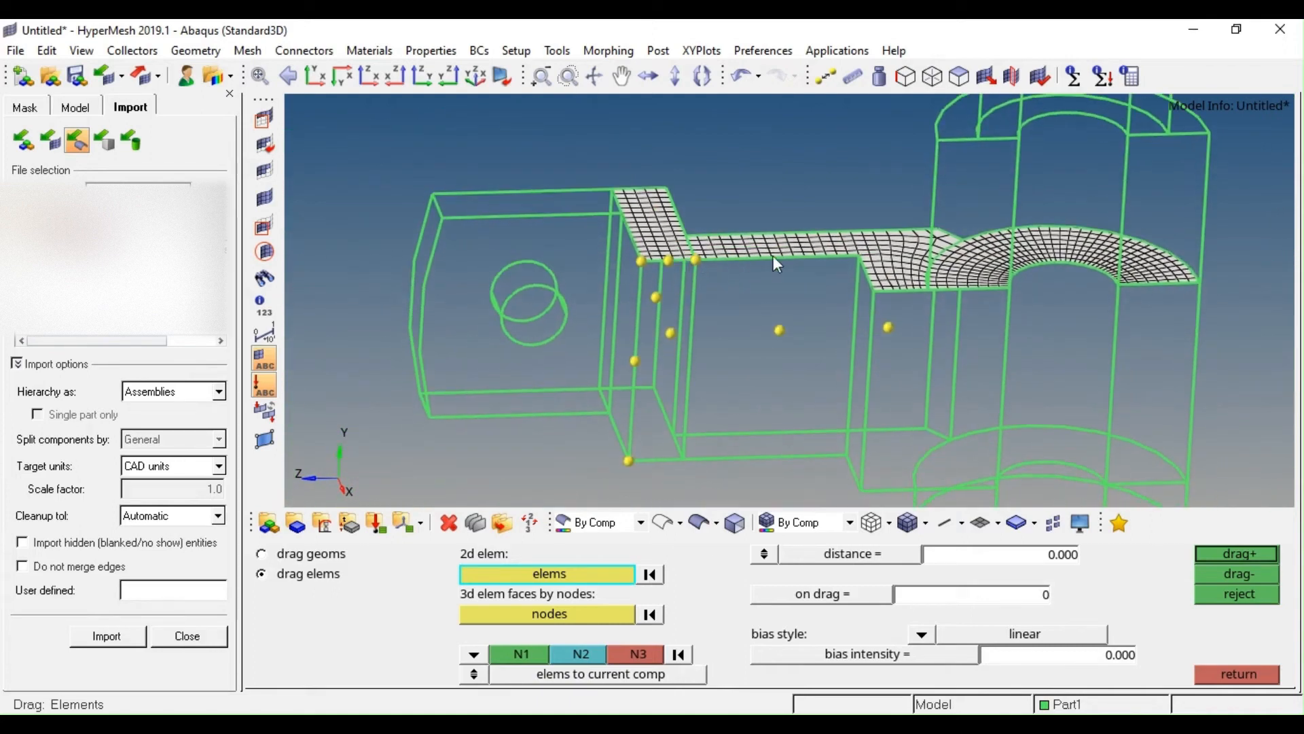
ctrl+right_drag(1100, 289, 1004, 254)
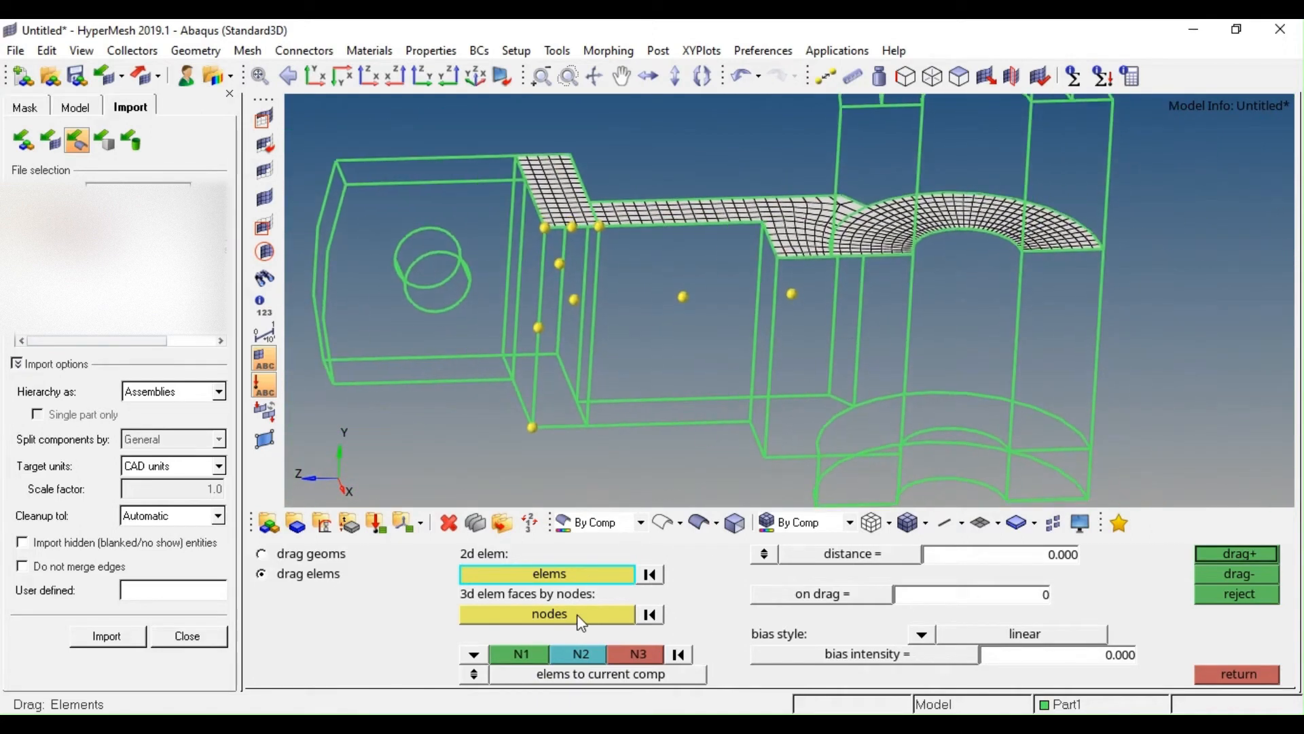
Define the drag direction from the vertical edge's upper end node as N1 to its lower end node as N2
click(535, 659)
scroll(541, 183, up, 3)
click(551, 267)
scroll(703, 326, down, 3)
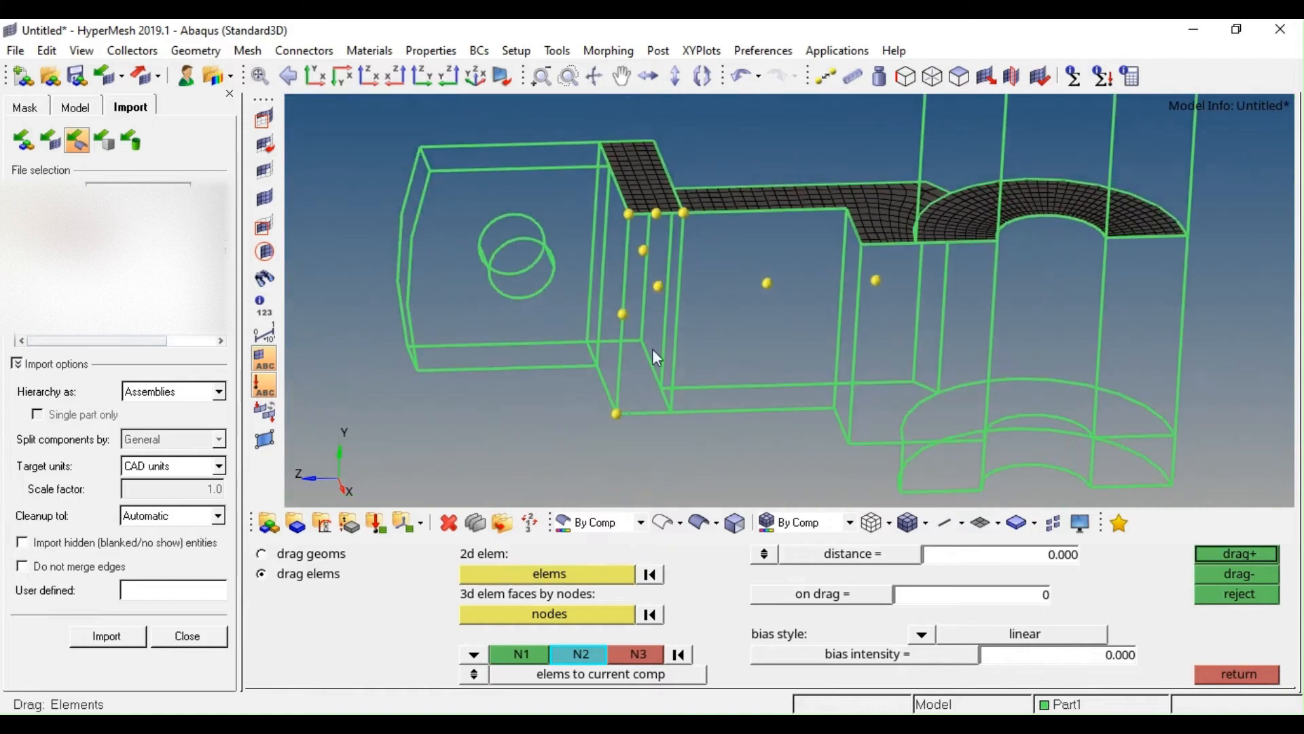
click(616, 414)
ctrl+right_drag(842, 397, 827, 362)
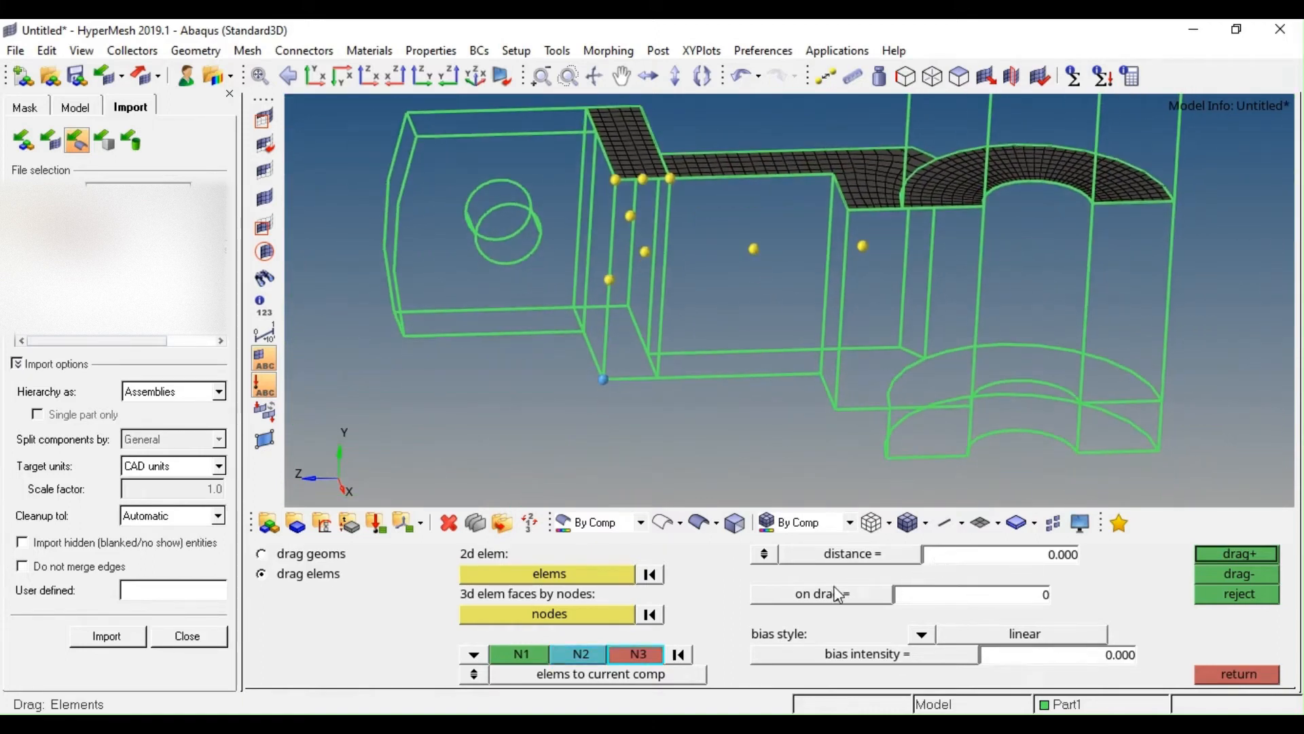
Drag the selected elements in the positive direction over the N2-N1 distance with 20 layers to create the hex mesh
click(763, 554)
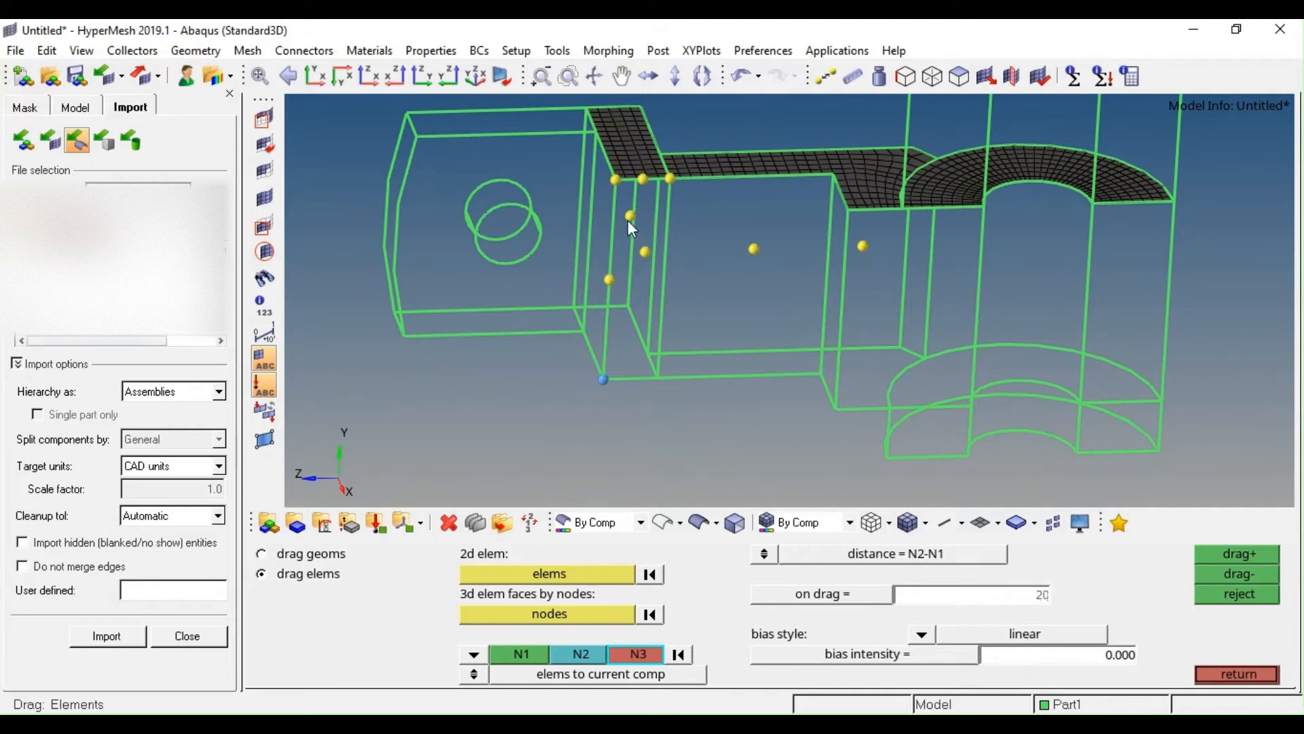
click(1246, 559)
ctrl+scroll(734, 311, down, 1)
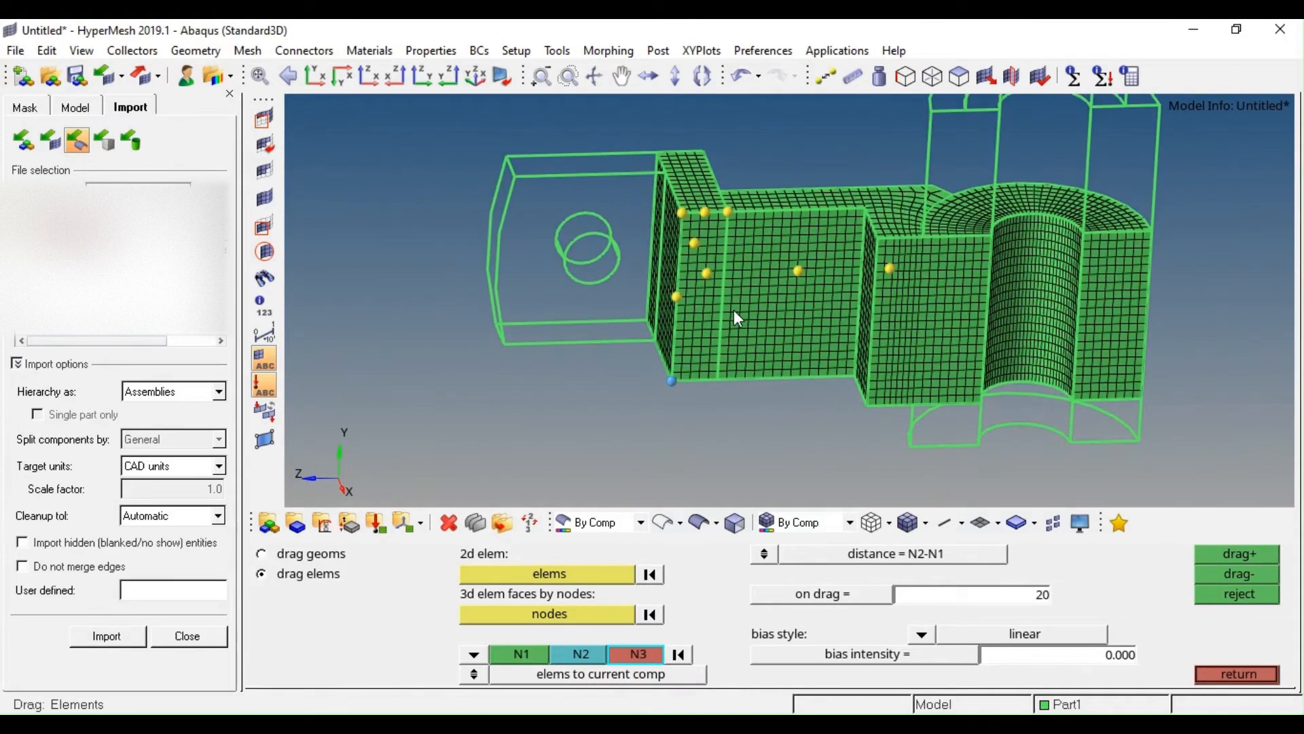
ctrl+scroll(930, 277, up, 5)
ctrl+scroll(904, 305, down, 4)
key(Escape)
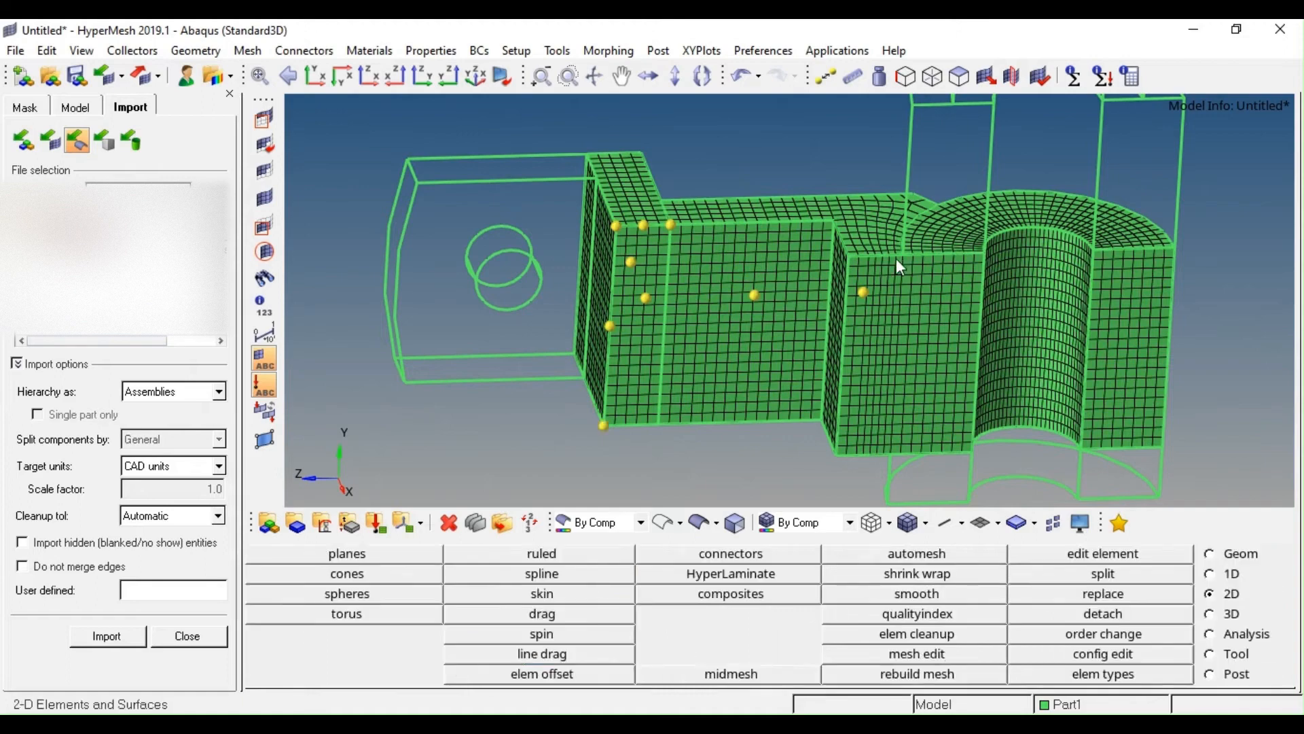
Create a new component named component1 with blue as its color
click(96, 107)
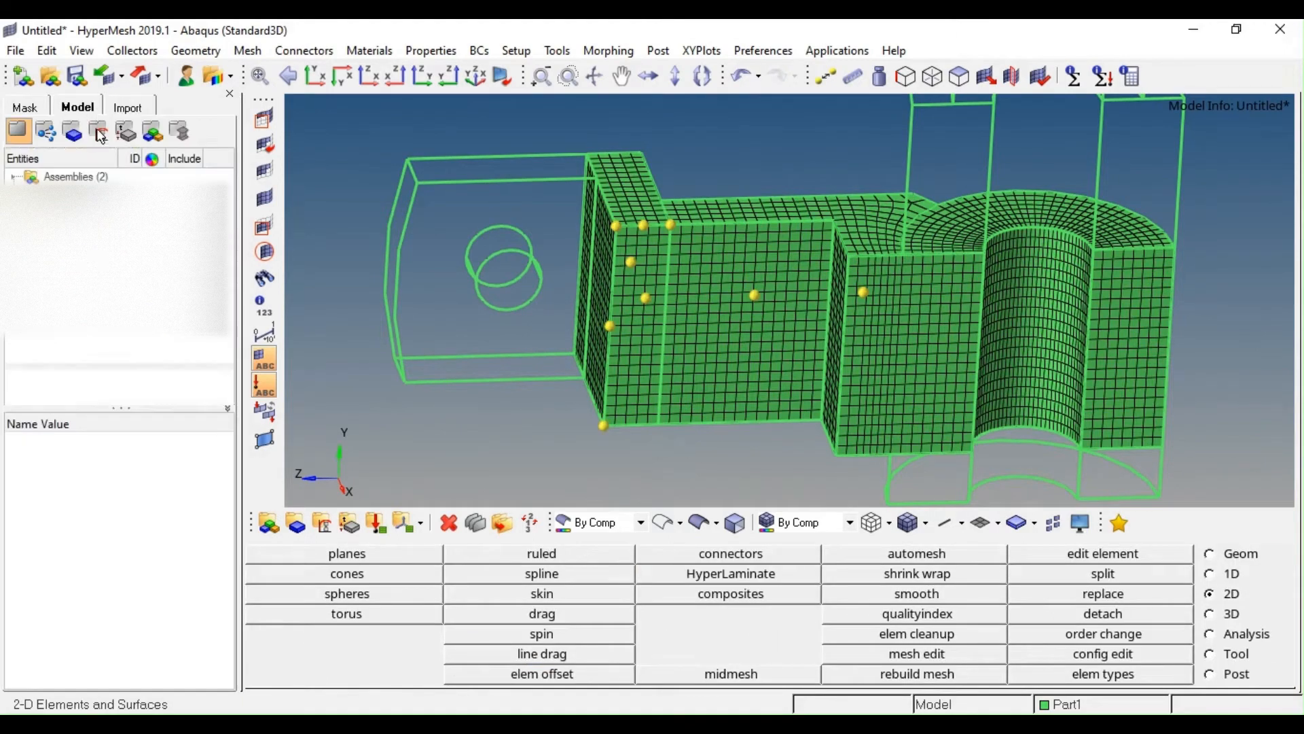
click(67, 267)
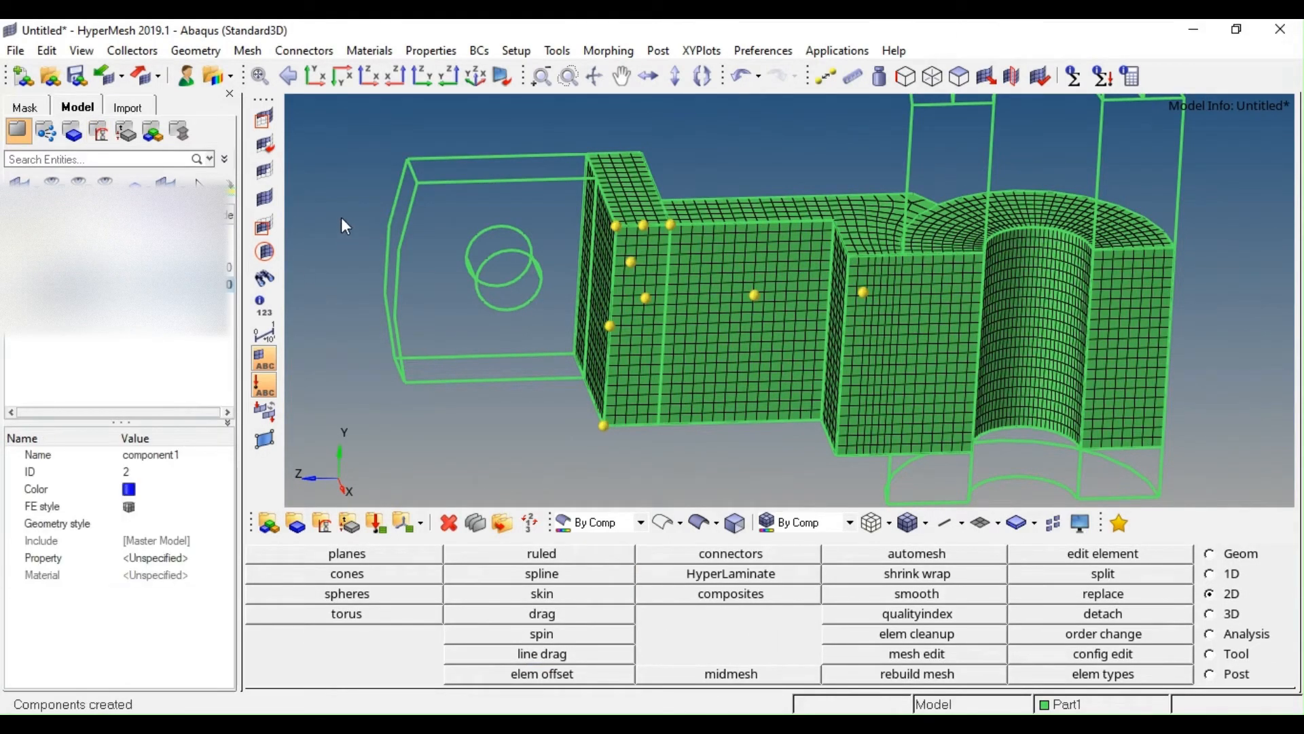
ctrl+right_drag(405, 324, 438, 326)
click(502, 523)
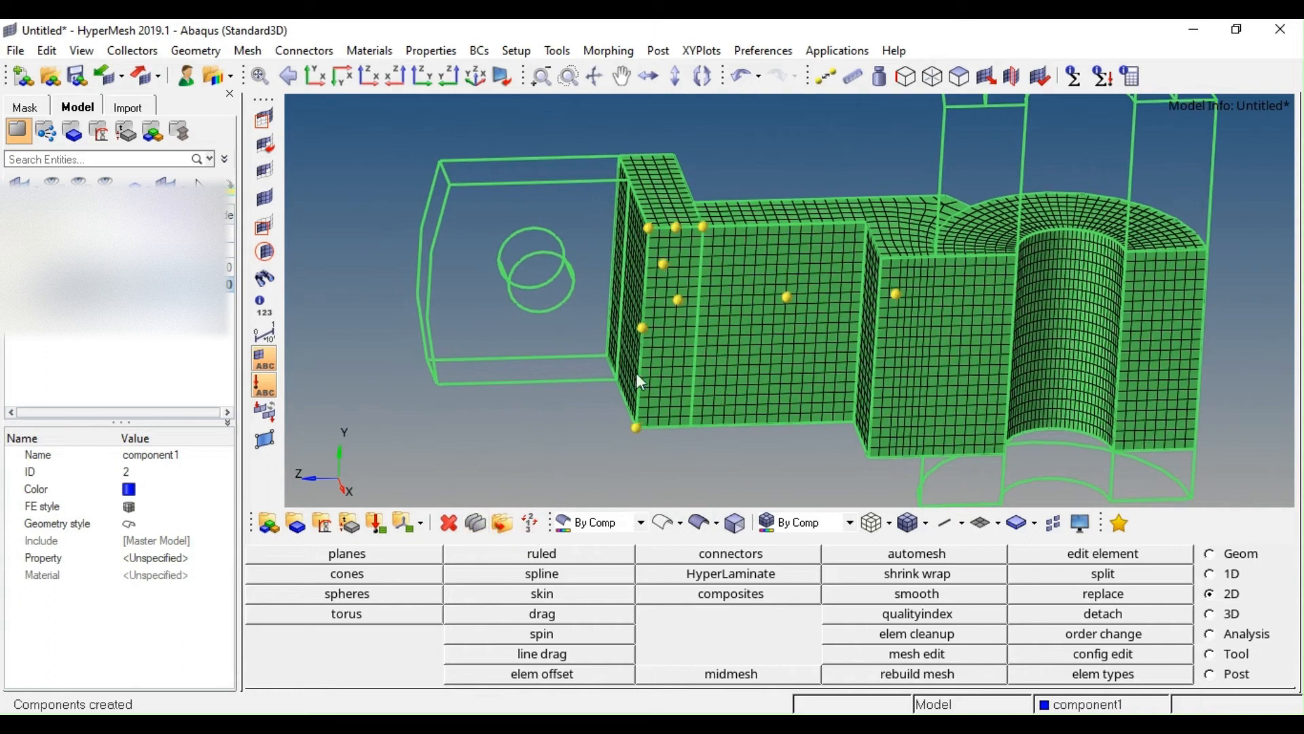
click(617, 577)
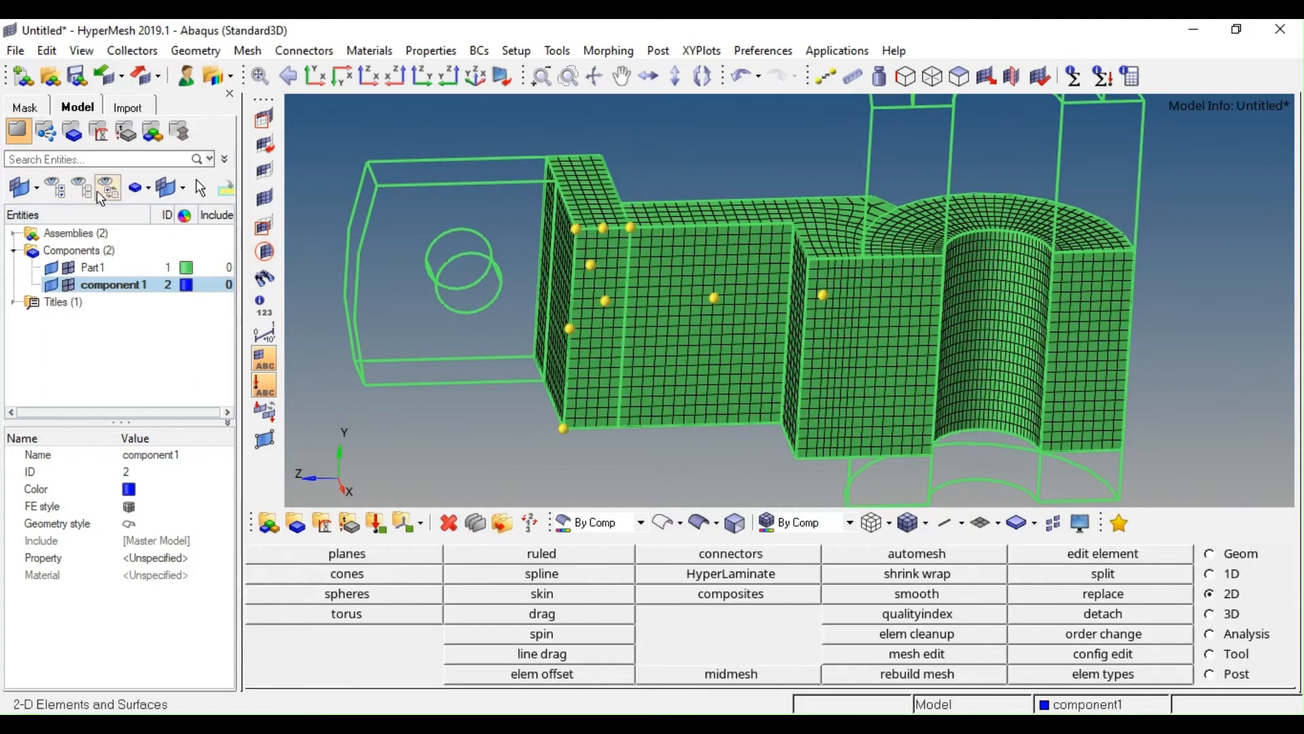
Hide all 2D elements so only the solid mesh and geometry stay displayed
click(35, 111)
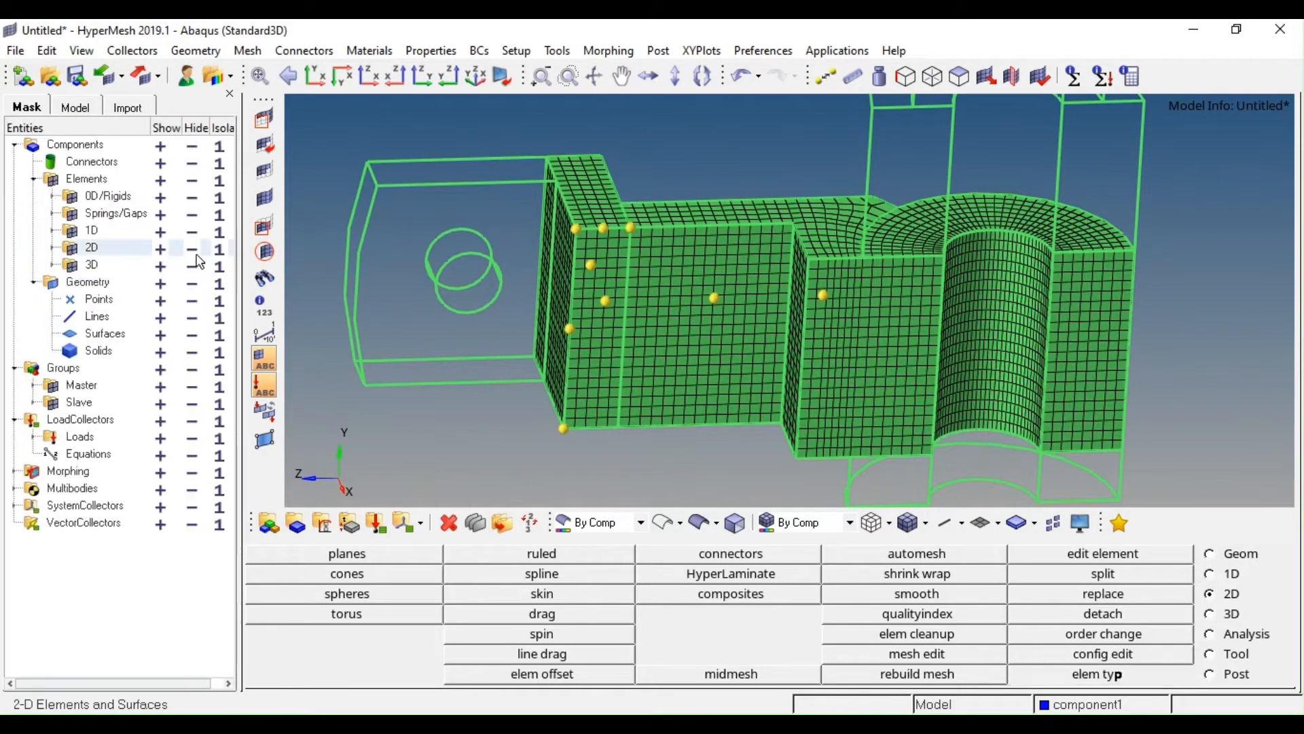
click(193, 248)
ctrl+right_drag(703, 371, 710, 317)
scroll(710, 312, down, 3)
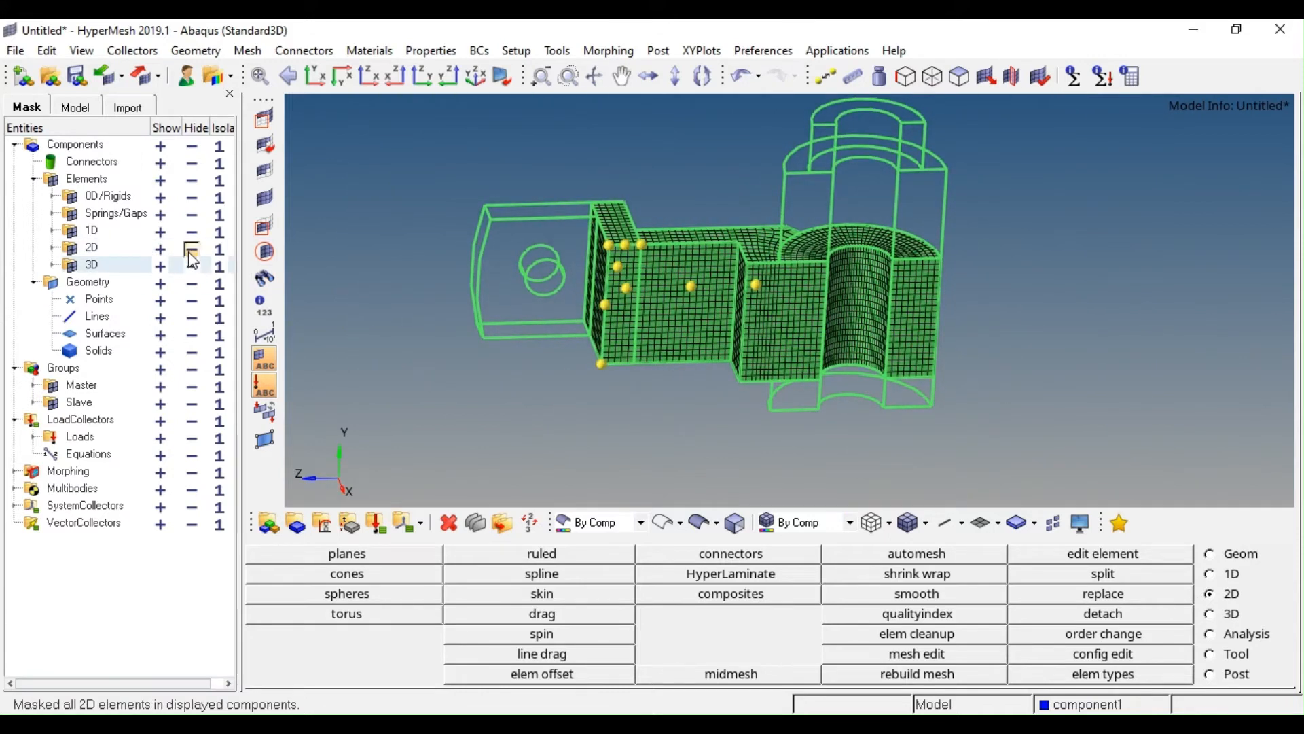
Move all displayed 3D elements into component1
ctrl+right_drag(789, 292, 780, 337)
key(shift+F11)
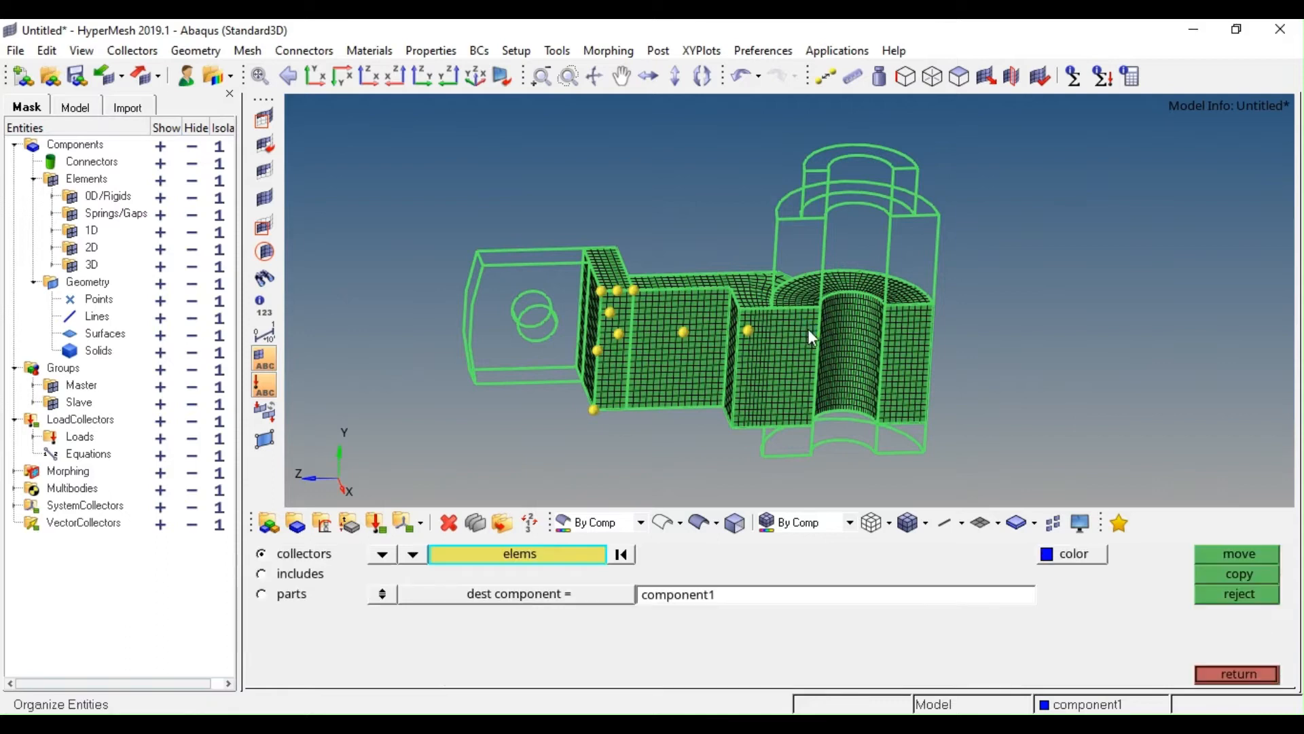
scroll(805, 328, down, 3)
scroll(801, 345, up, 4)
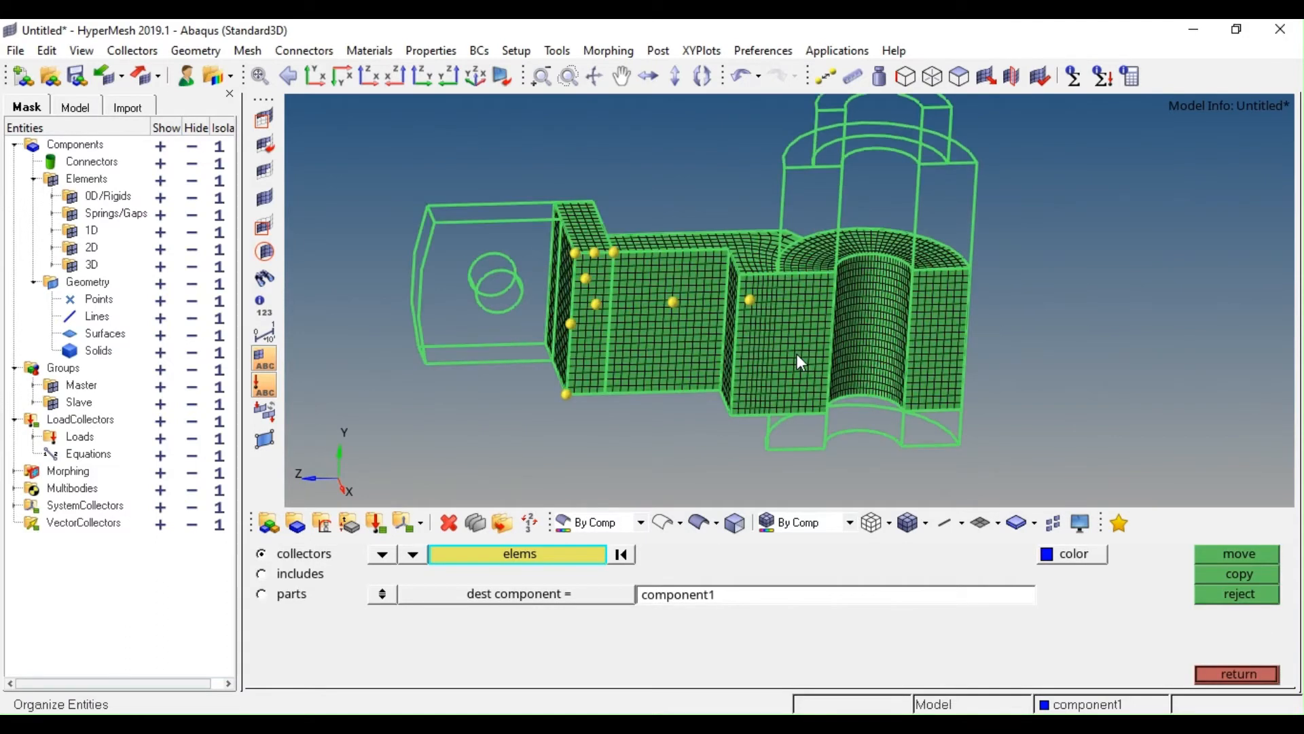
scroll(854, 296, down, 2)
shift+drag(1041, 170, 491, 467)
middle_click(824, 393)
ctrl+right_drag(778, 340, 719, 373)
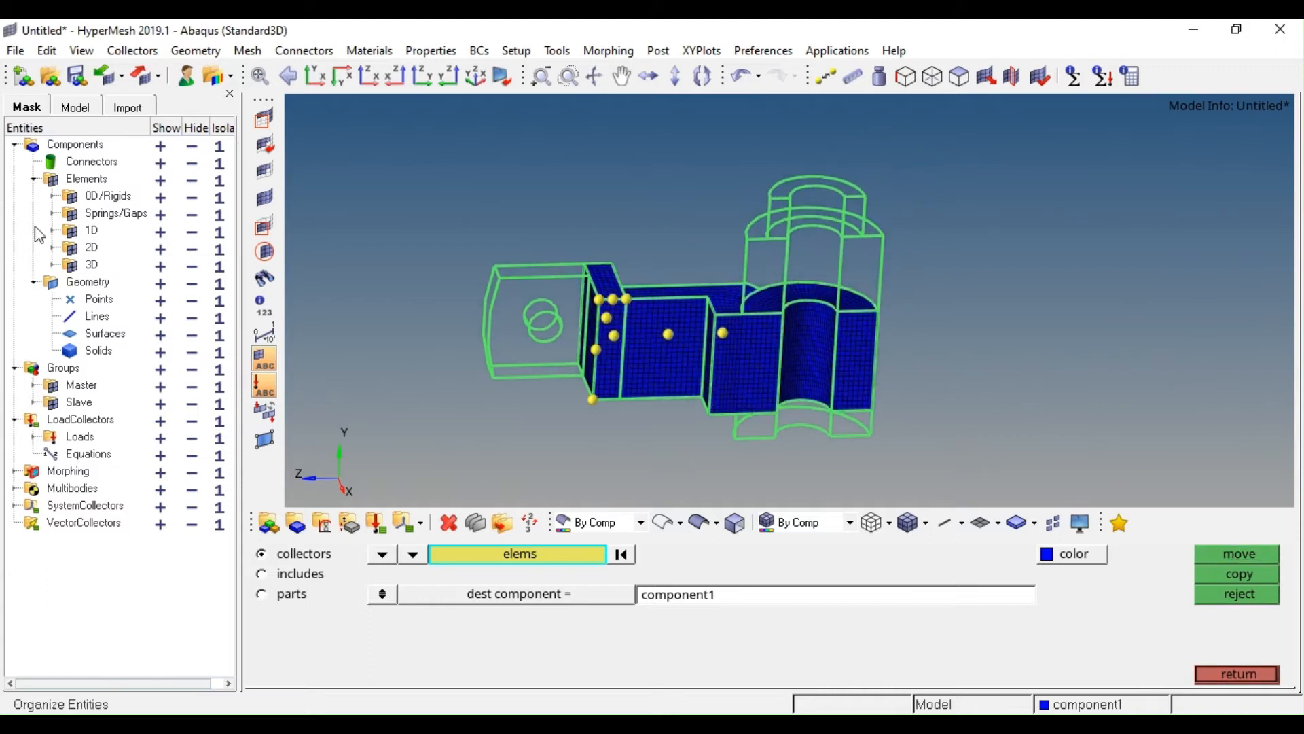
key(Escape)
Extract the outer faces of component1's hex mesh with find faces at tolerance 0.010
click(99, 111)
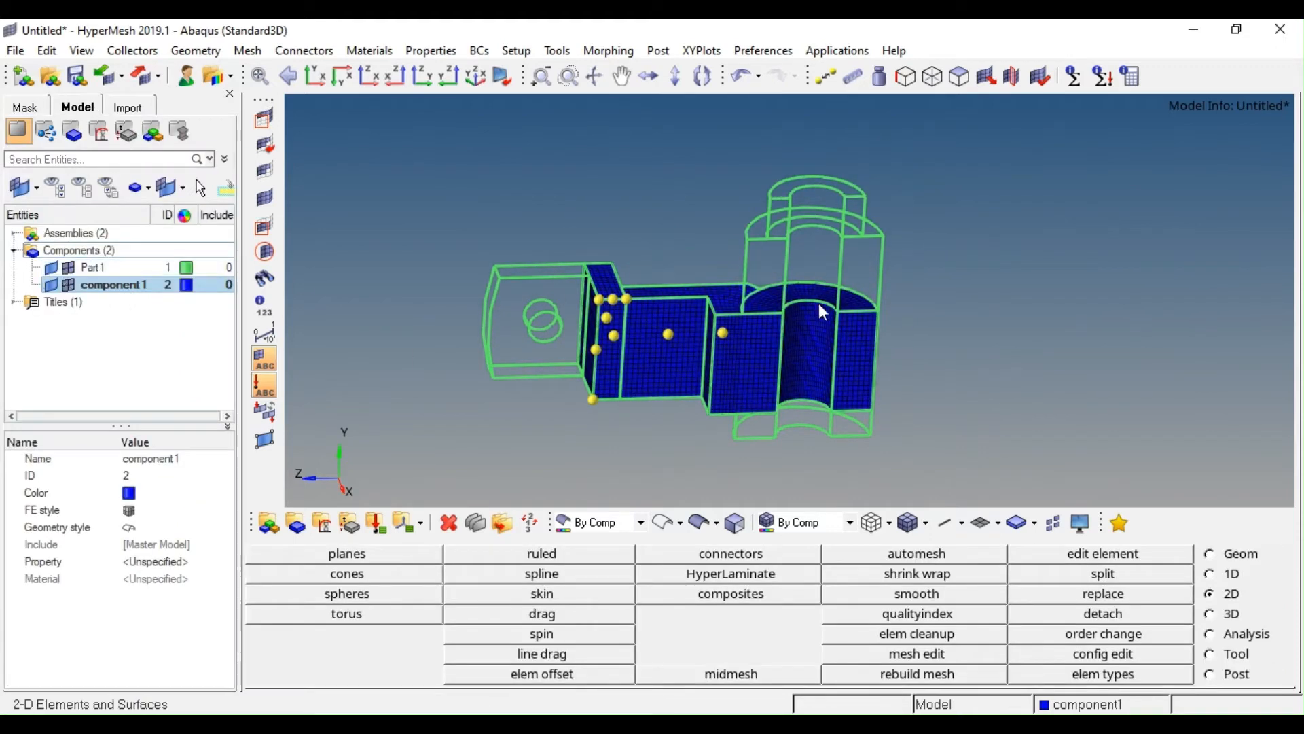
scroll(801, 307, up, 2)
scroll(787, 316, up, 1)
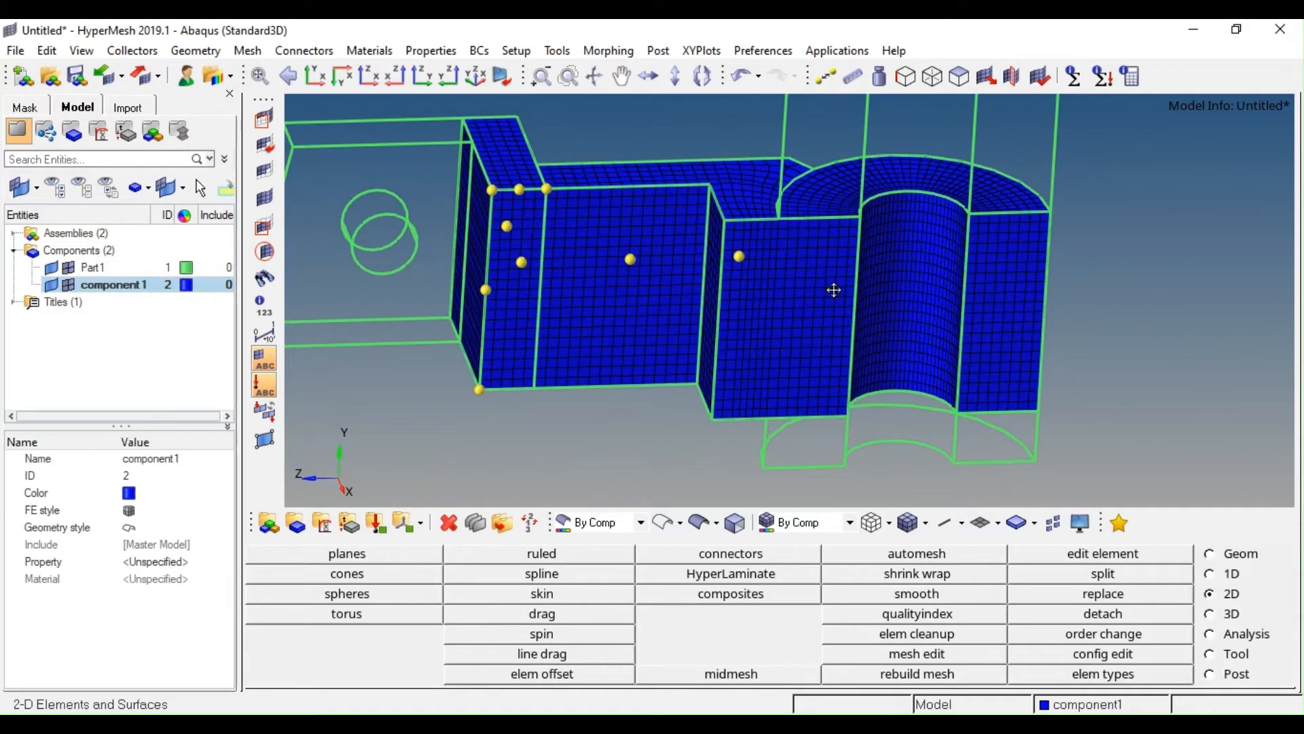
ctrl+drag(834, 290, 809, 231)
key(shift+F3)
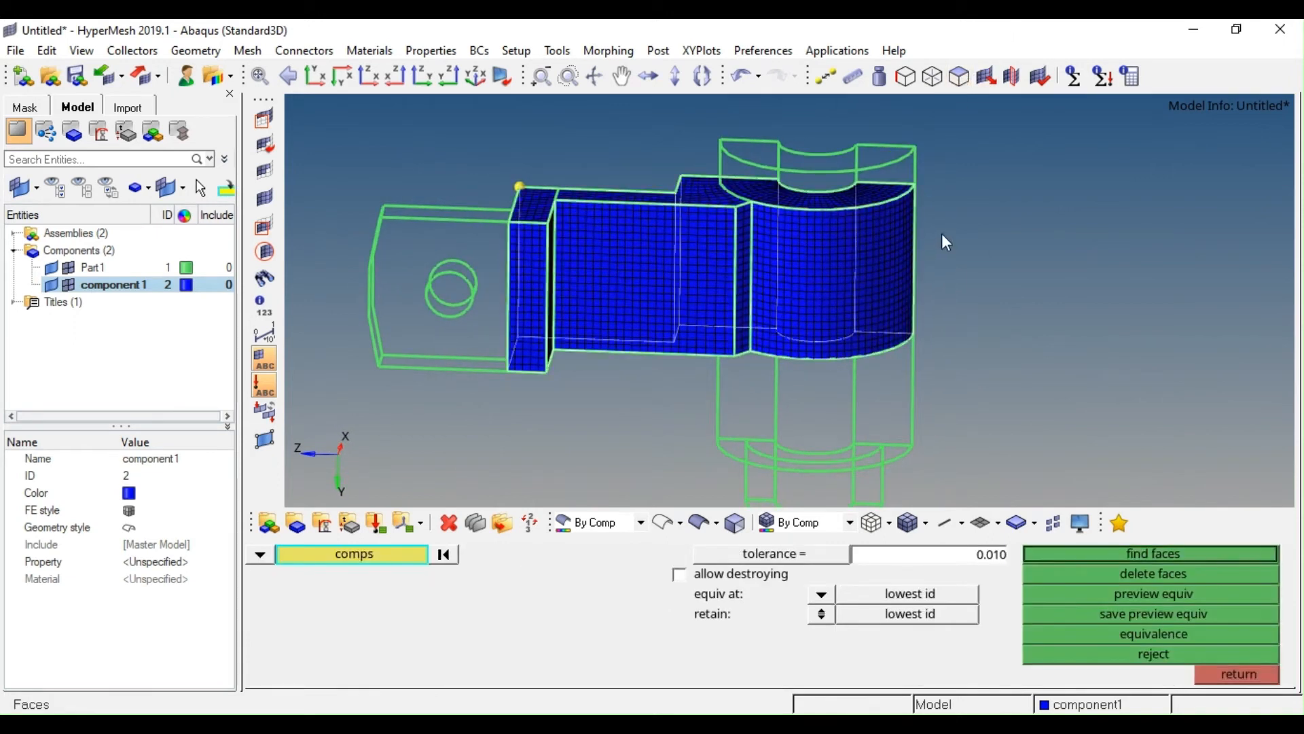
click(789, 182)
middle_click(796, 213)
Create three evenly spaced nodes along the short half-ring block's vertical inner edge, above the meshed faces
scroll(699, 283, up, 5)
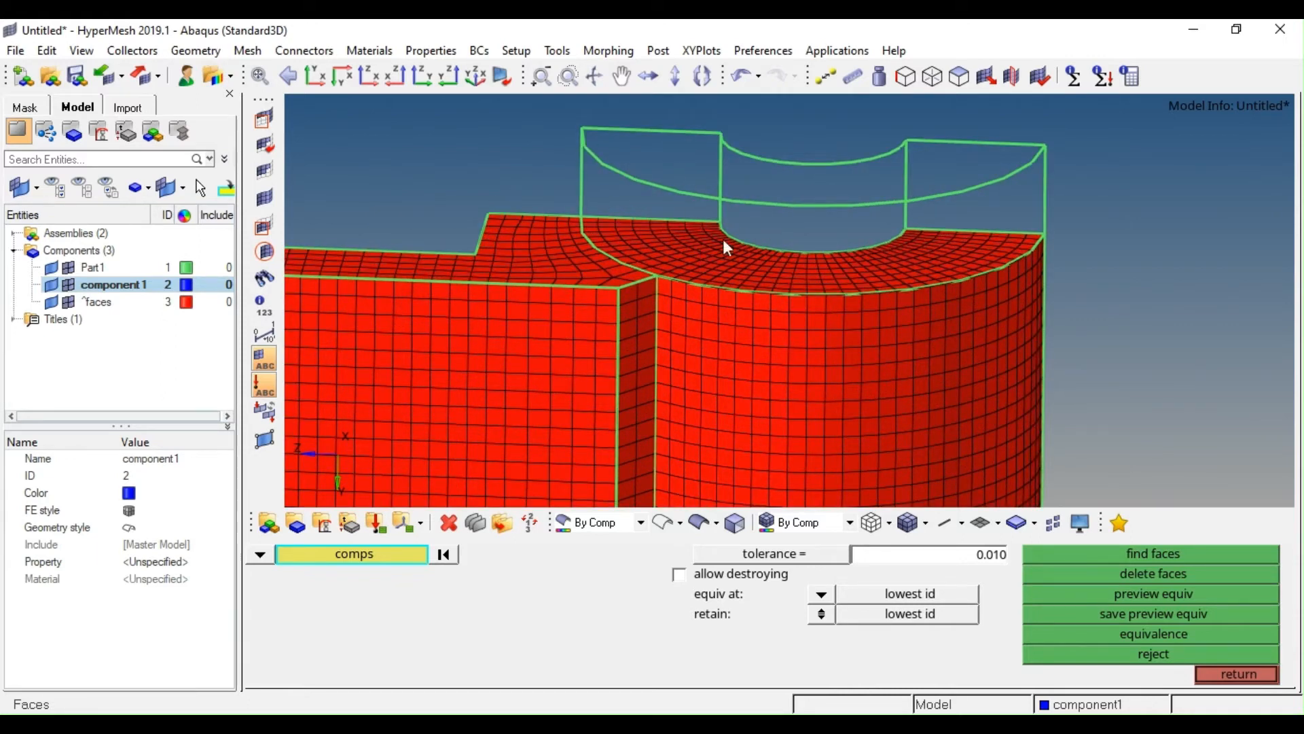
scroll(700, 255, up, 5)
key(F8)
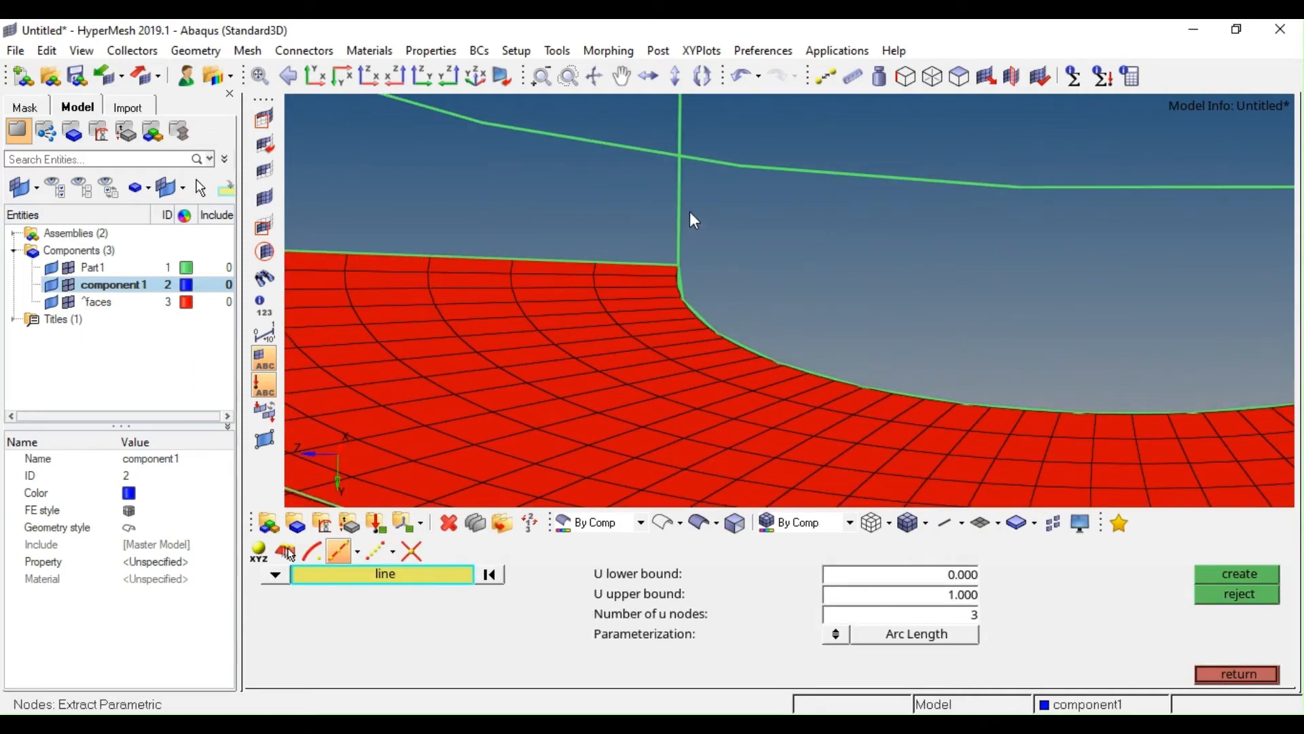
click(680, 211)
middle_click(691, 273)
Measure the distance between the two end nodes on the short half-ring's inner edge
key(F4)
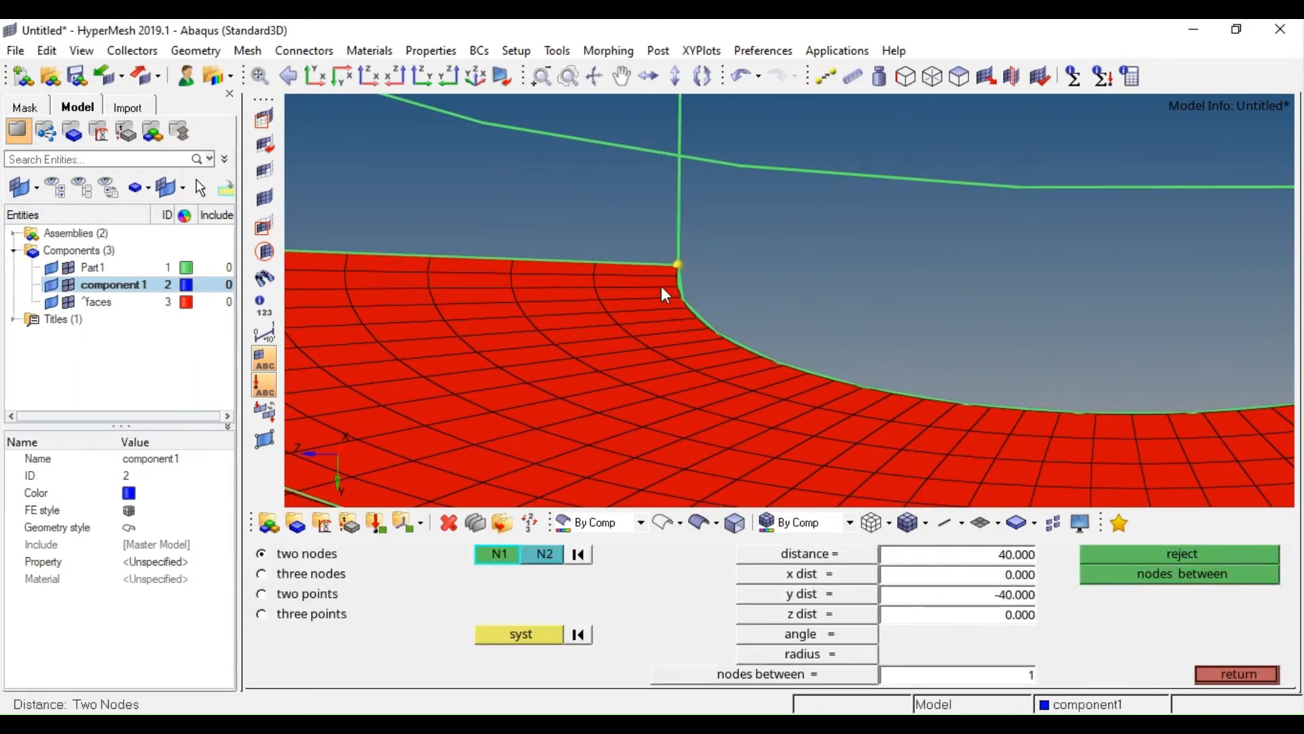
scroll(680, 324, down, 3)
click(654, 133)
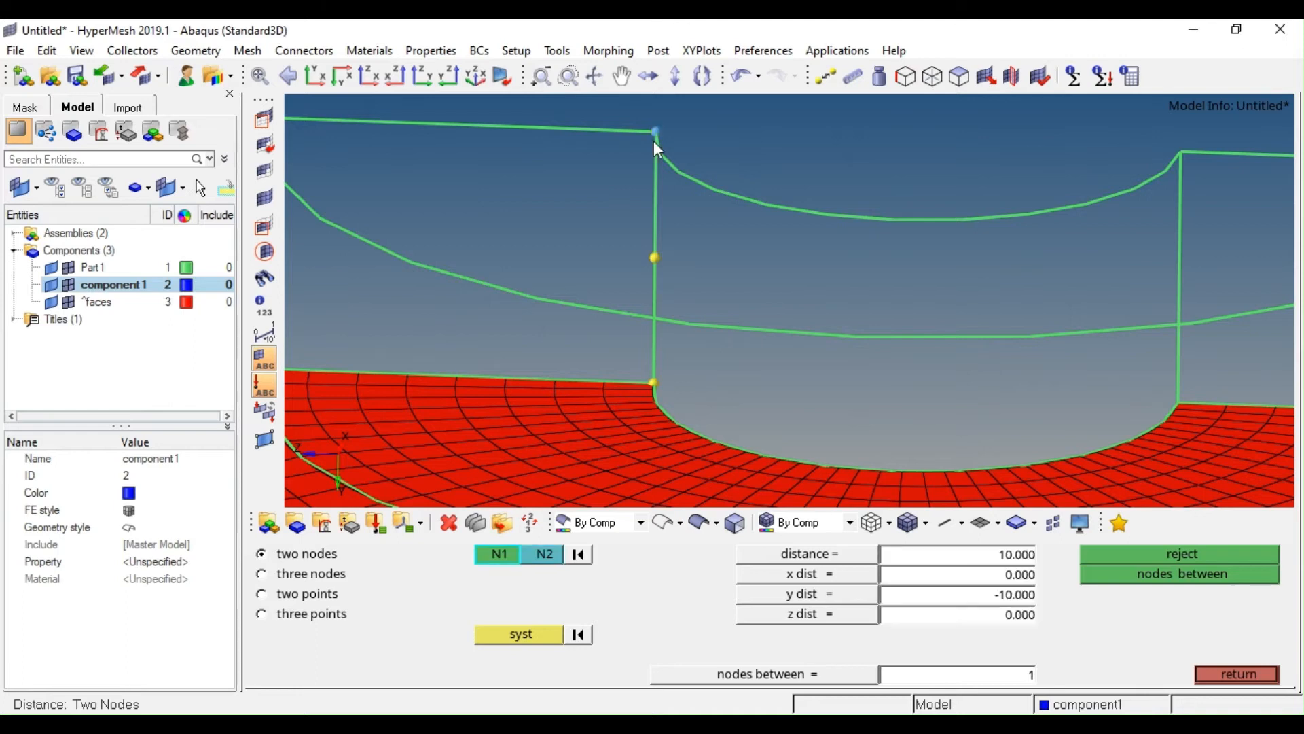
scroll(696, 272, down, 3)
scroll(660, 312, up, 3)
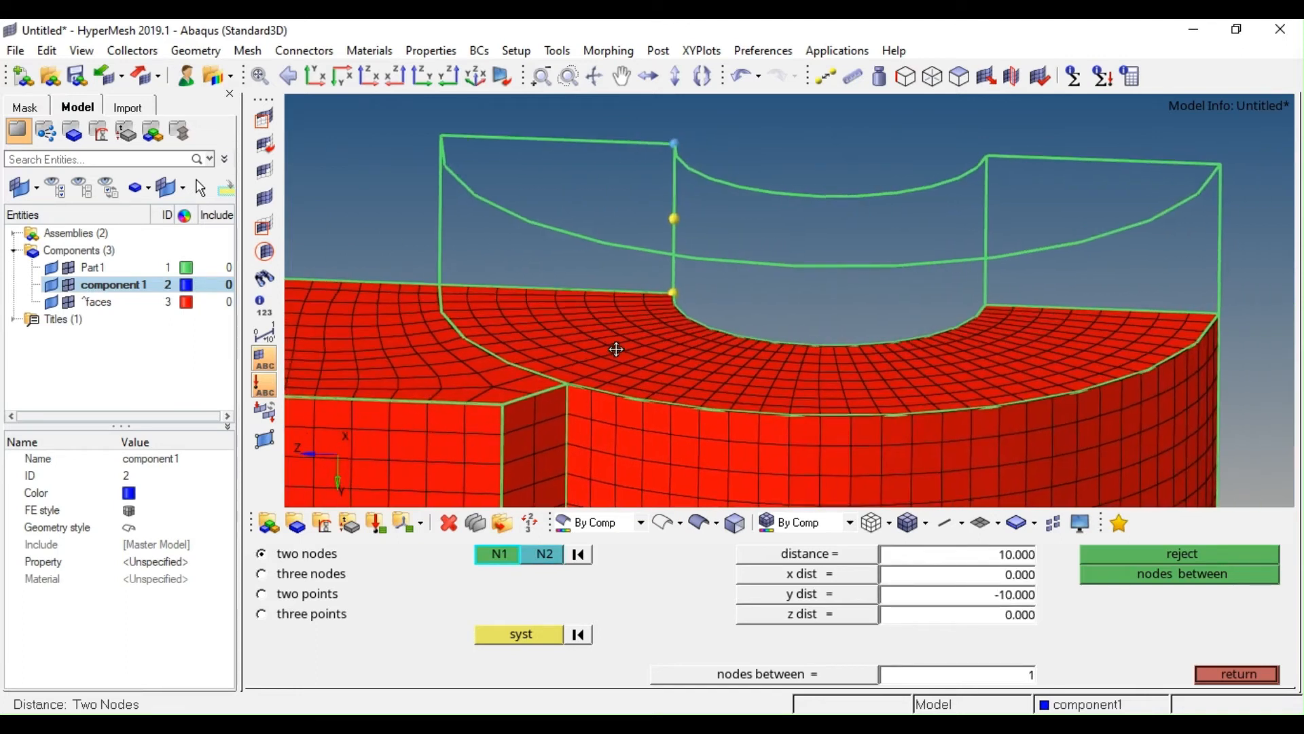
key(Escape)
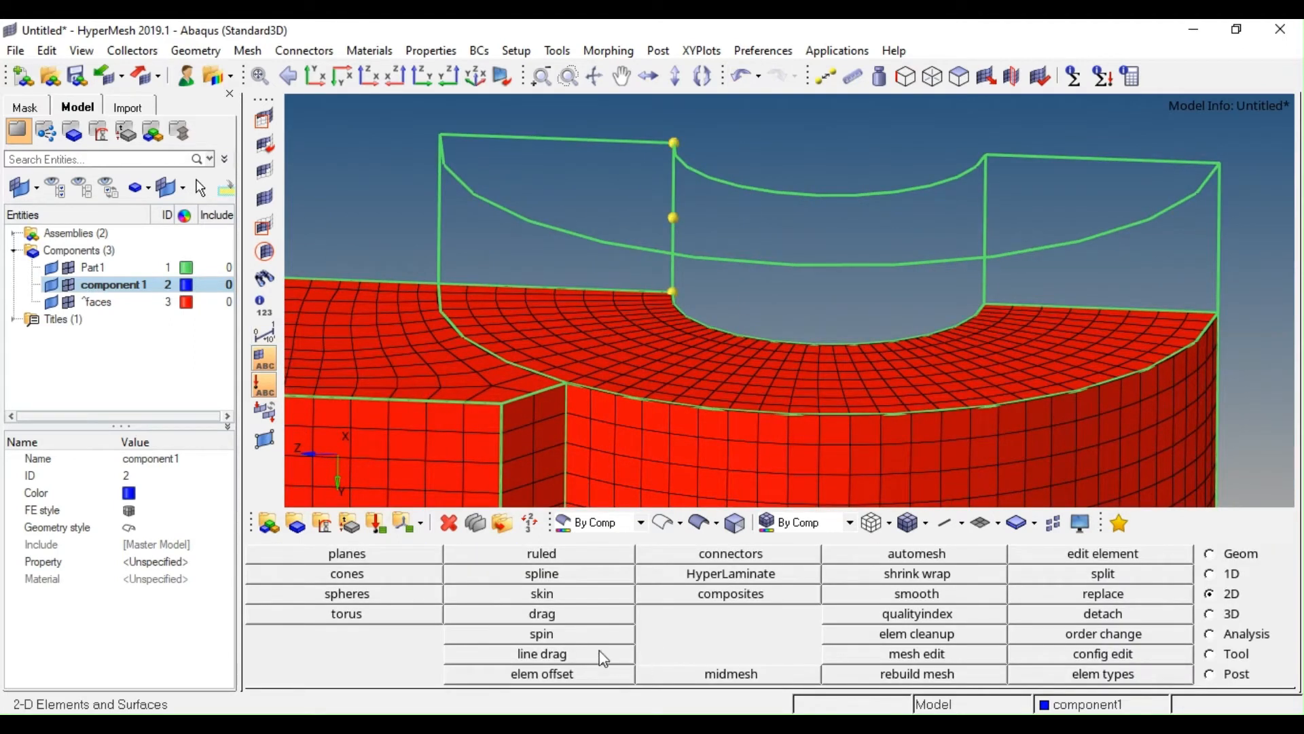
Start an element drag and select the arm and half-ring surface elements by face from one half-ring element
click(541, 614)
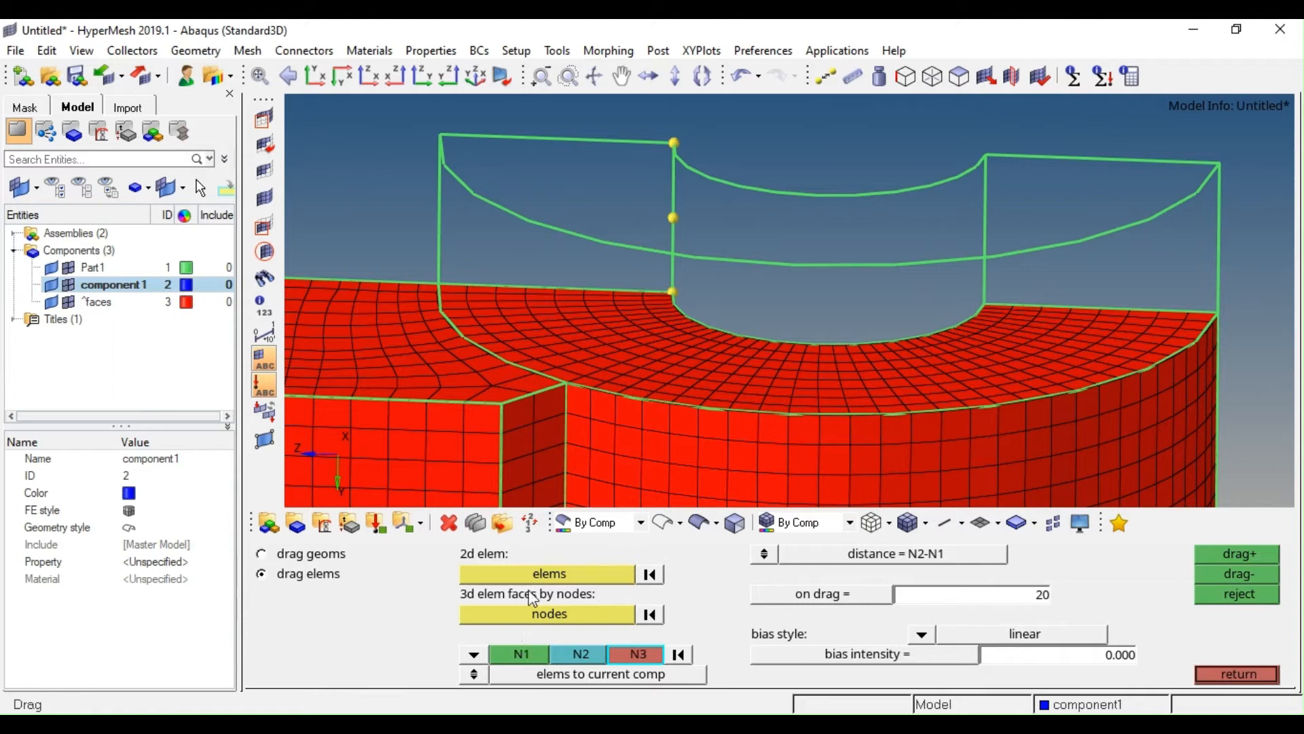
click(700, 378)
click(567, 577)
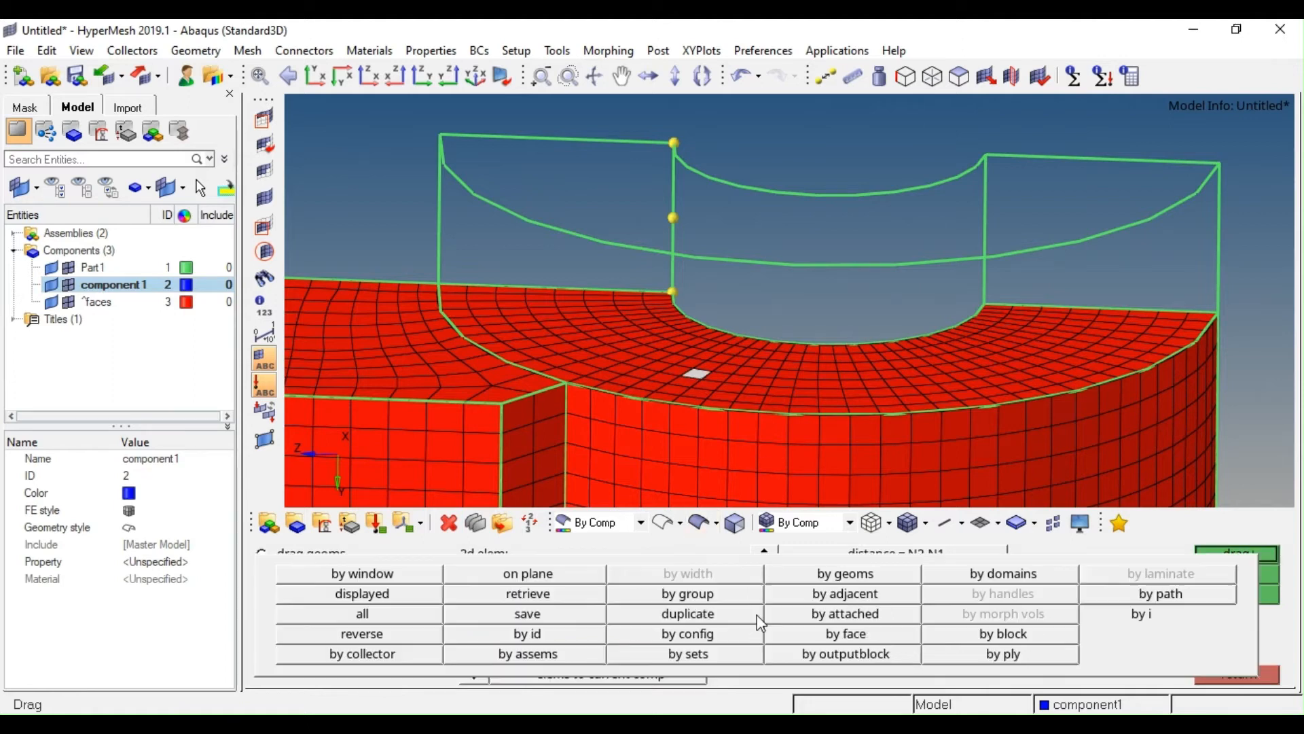
click(857, 631)
Deselect the arm elements so the selection covers only the elements inside the half-ring outline
ctrl+right_drag(607, 388, 408, 504)
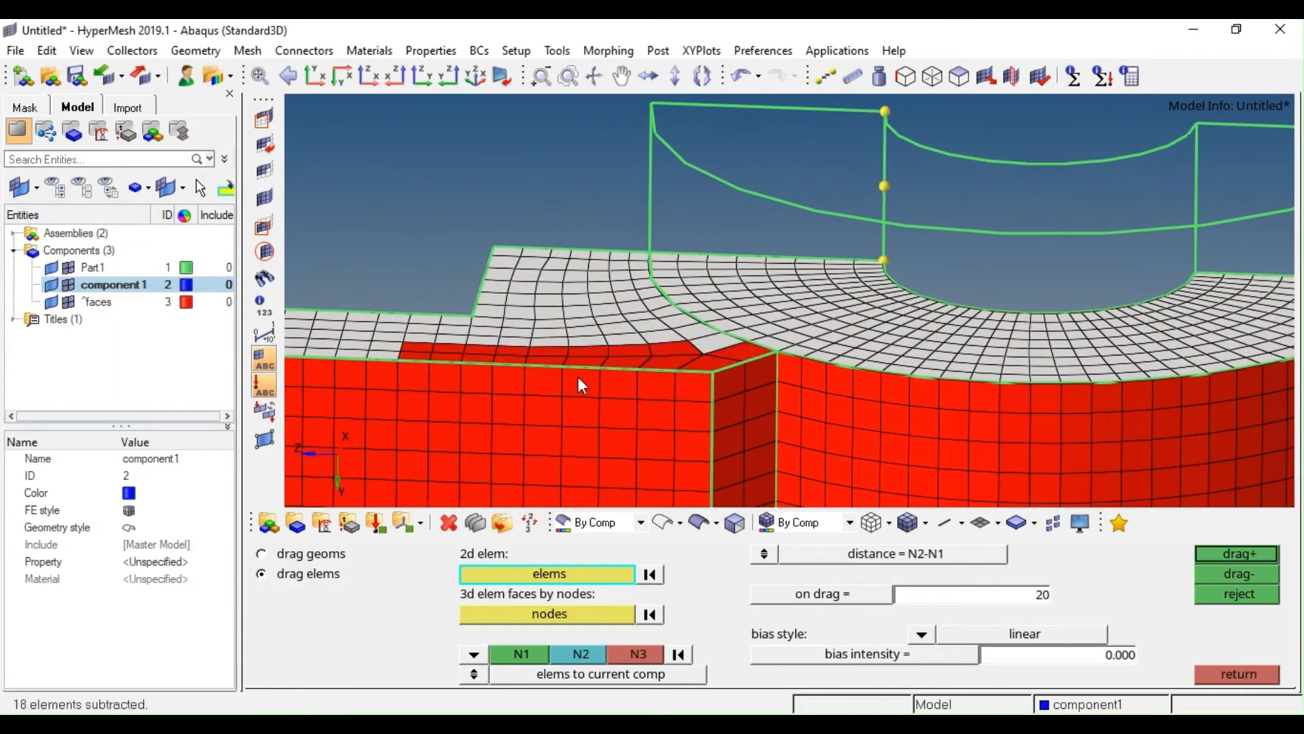
shift+right_drag(698, 324, 569, 419)
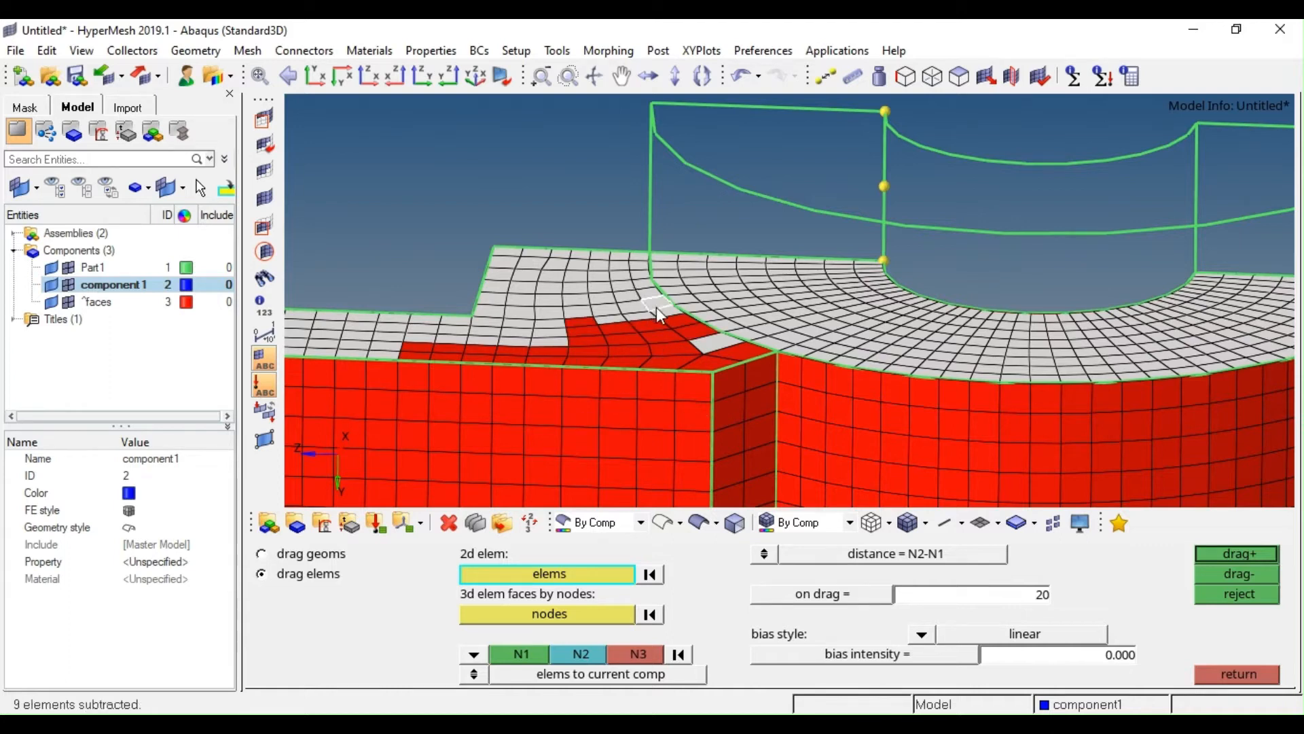
right_click(657, 307)
shift+right_drag(644, 252, 292, 452)
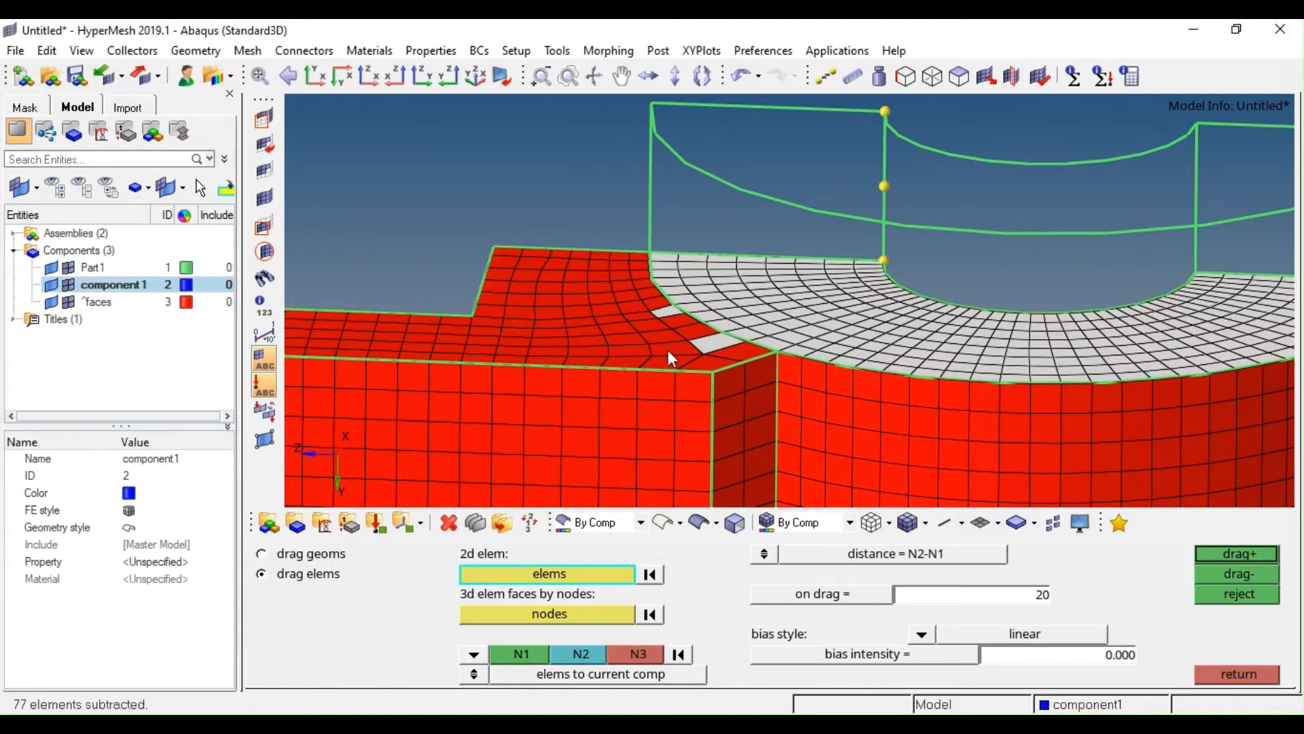
shift+right_drag(719, 323, 740, 372)
scroll(657, 317, down, 3)
scroll(727, 350, up, 4)
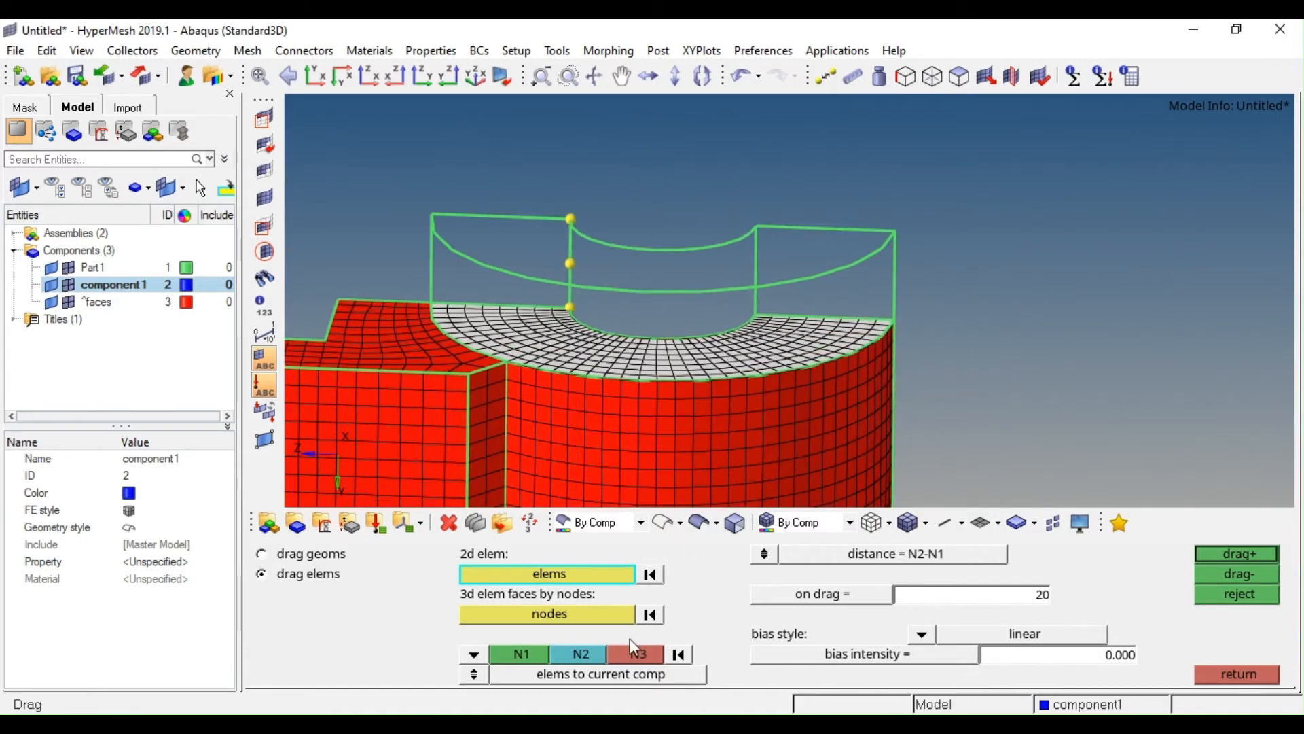
Drag the selected half-ring elements from the lower to the upper edge node, with 5 elements along the drag
click(522, 654)
scroll(606, 314, up, 3)
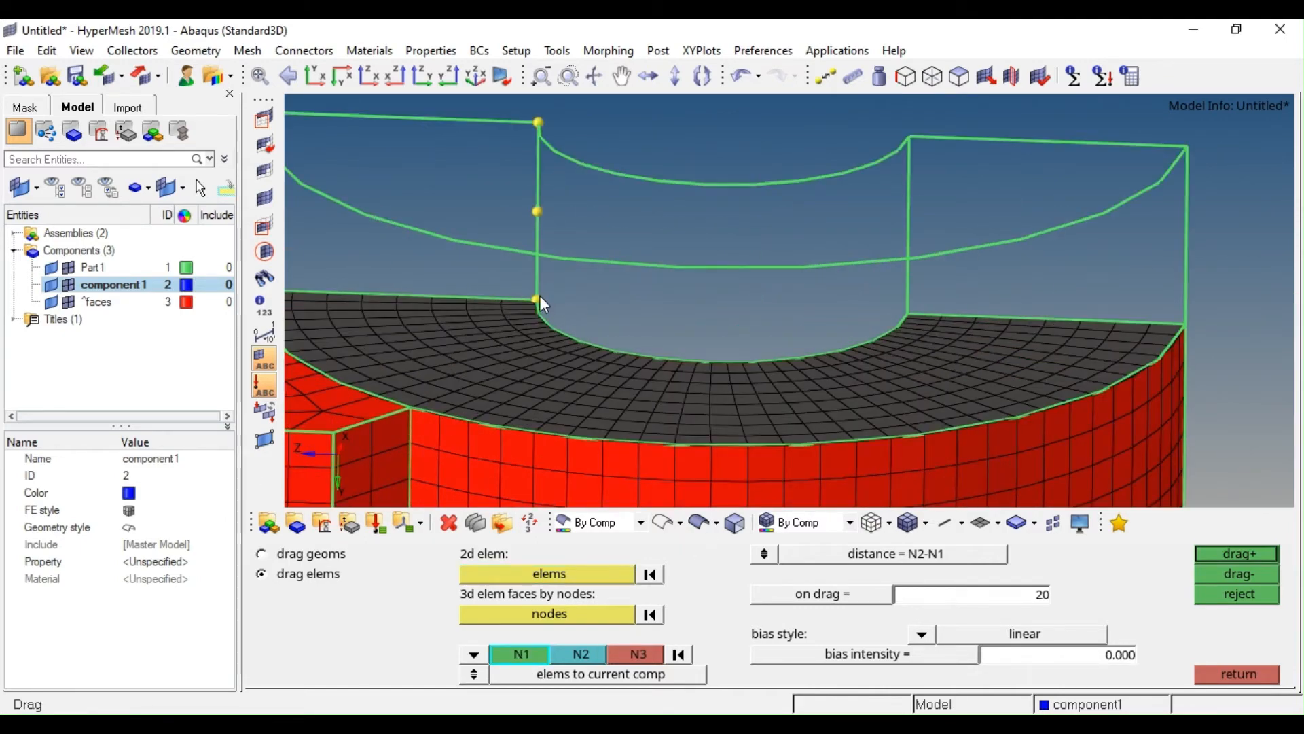
click(538, 298)
click(538, 123)
scroll(635, 300, down, 3)
scroll(694, 312, up, 2)
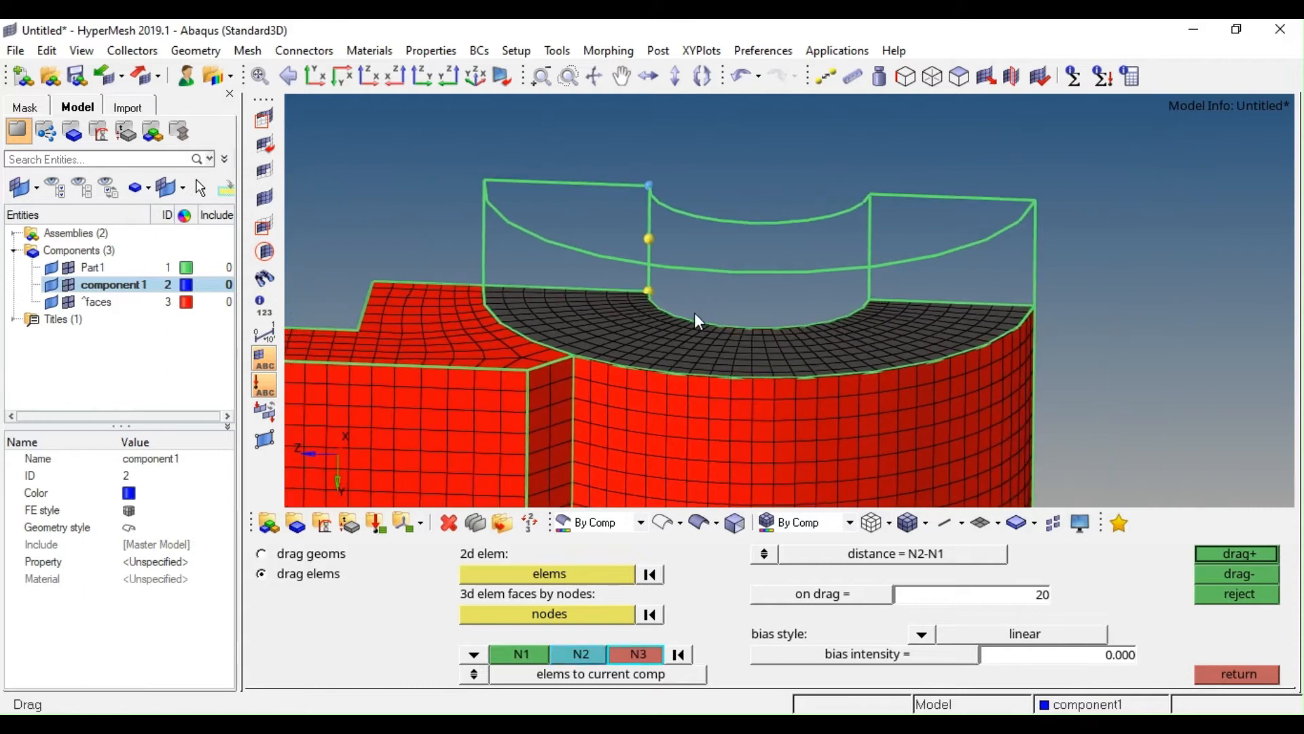
click(1249, 555)
scroll(564, 304, up, 2)
scroll(564, 304, down, 2)
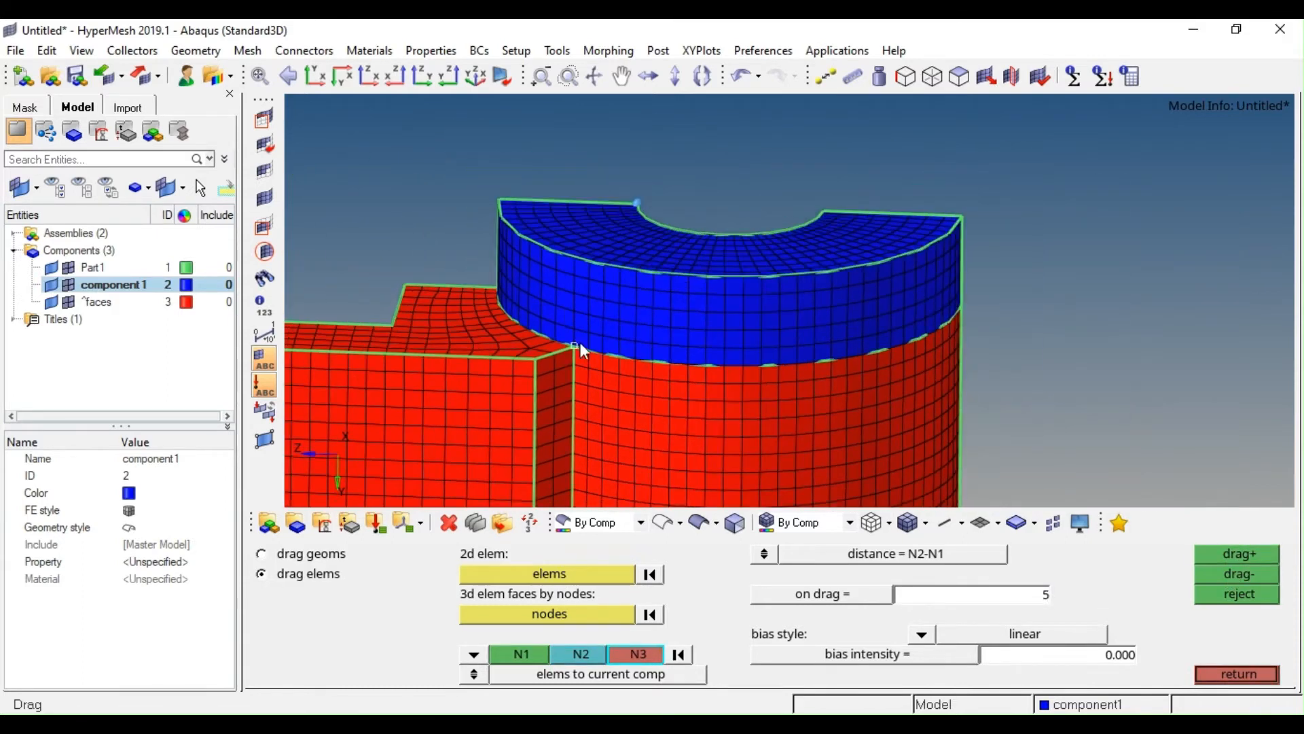
ctrl+drag(580, 341, 606, 364)
scroll(605, 353, down, 2)
ctrl+right_drag(604, 345, 643, 328)
key(Escape)
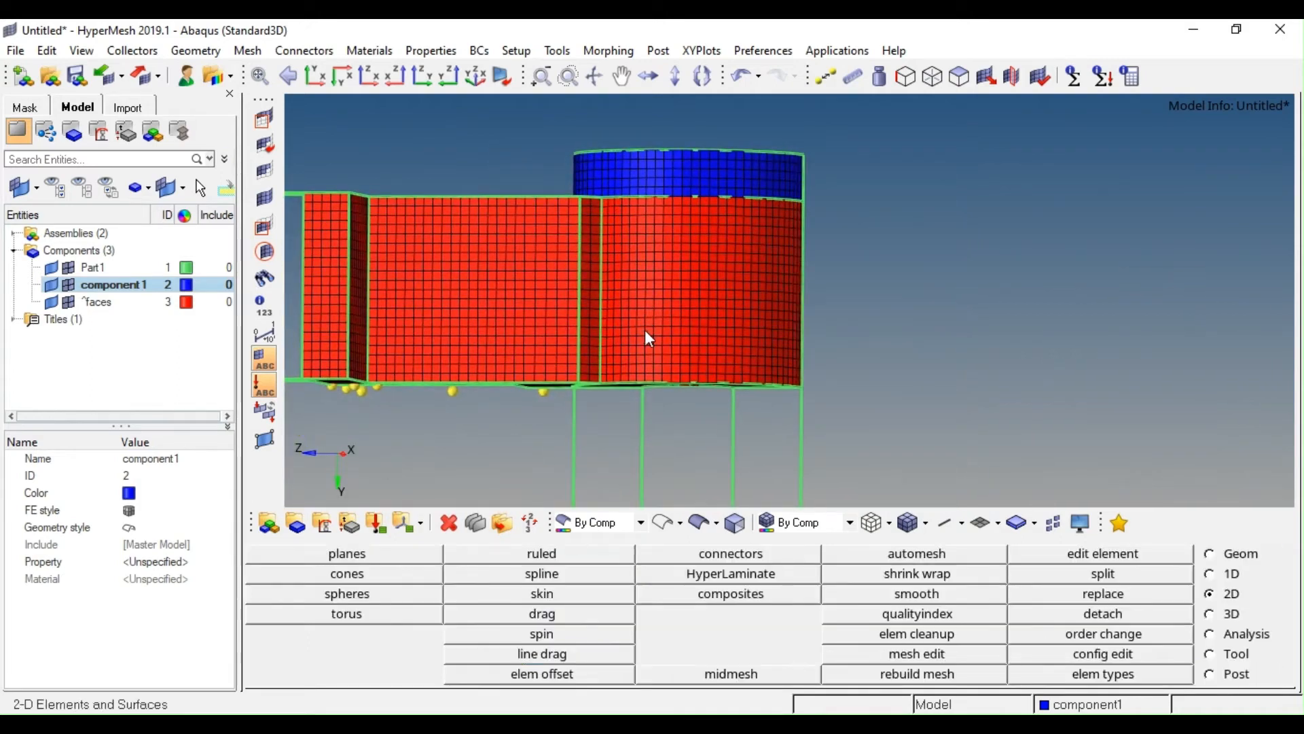
Create three evenly spaced nodes along the vertical outer edge of the taller half-ring block on the bracket's opposite side
ctrl+drag(662, 349, 684, 279)
scroll(684, 279, up, 3)
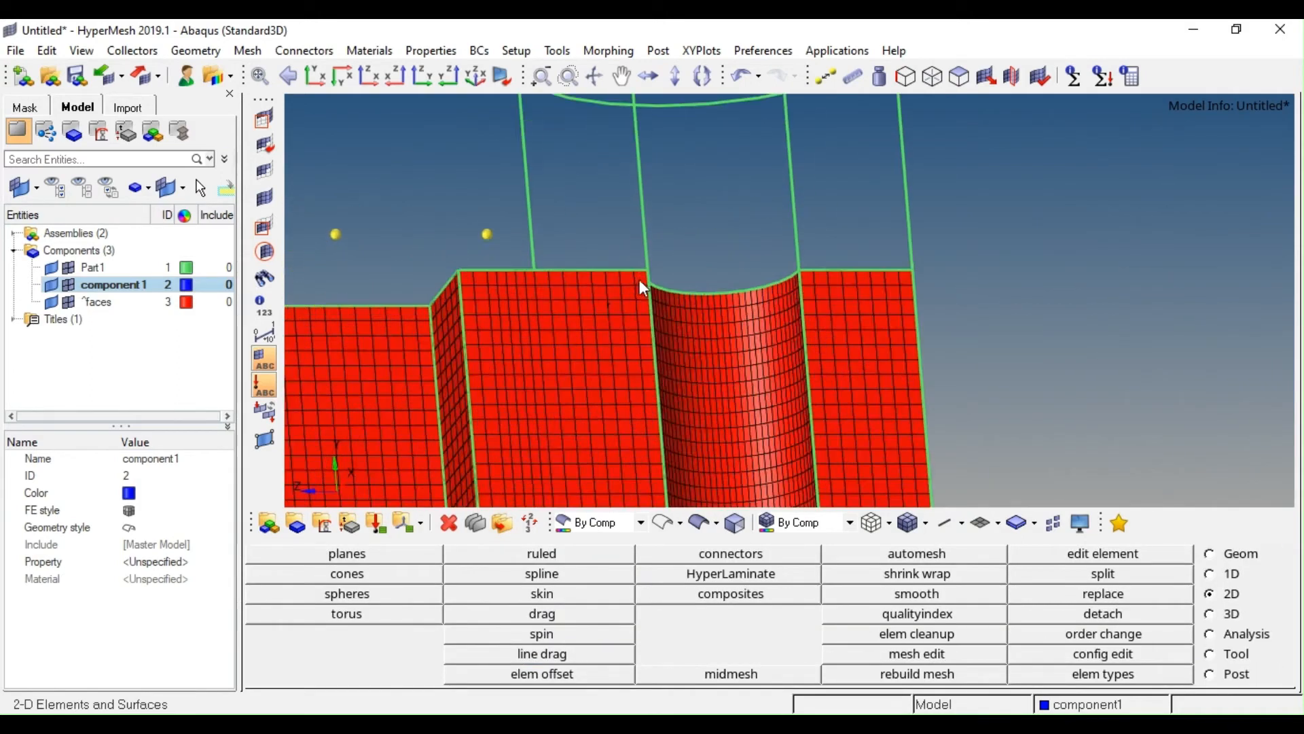
ctrl+drag(597, 333, 603, 294)
ctrl+right_drag(563, 198, 650, 292)
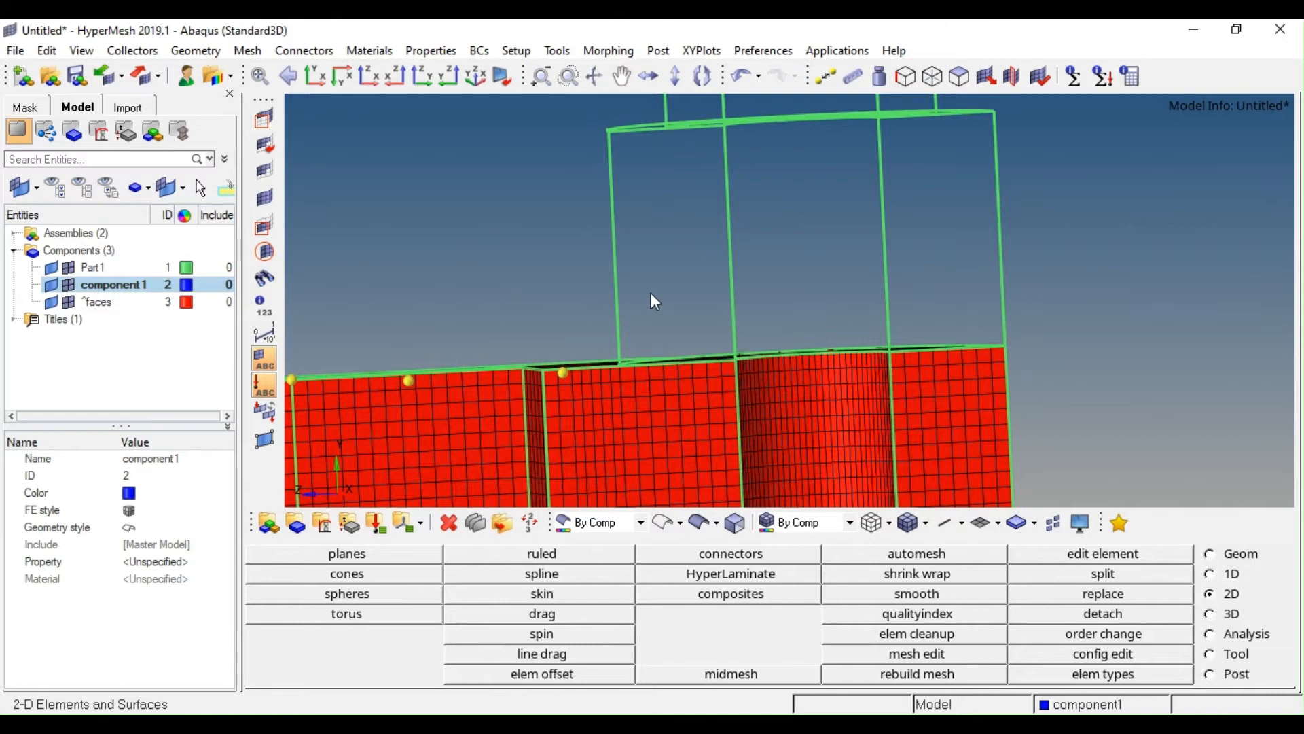
key(F8)
click(614, 295)
middle_click(647, 277)
ctrl+right_drag(689, 187, 658, 289)
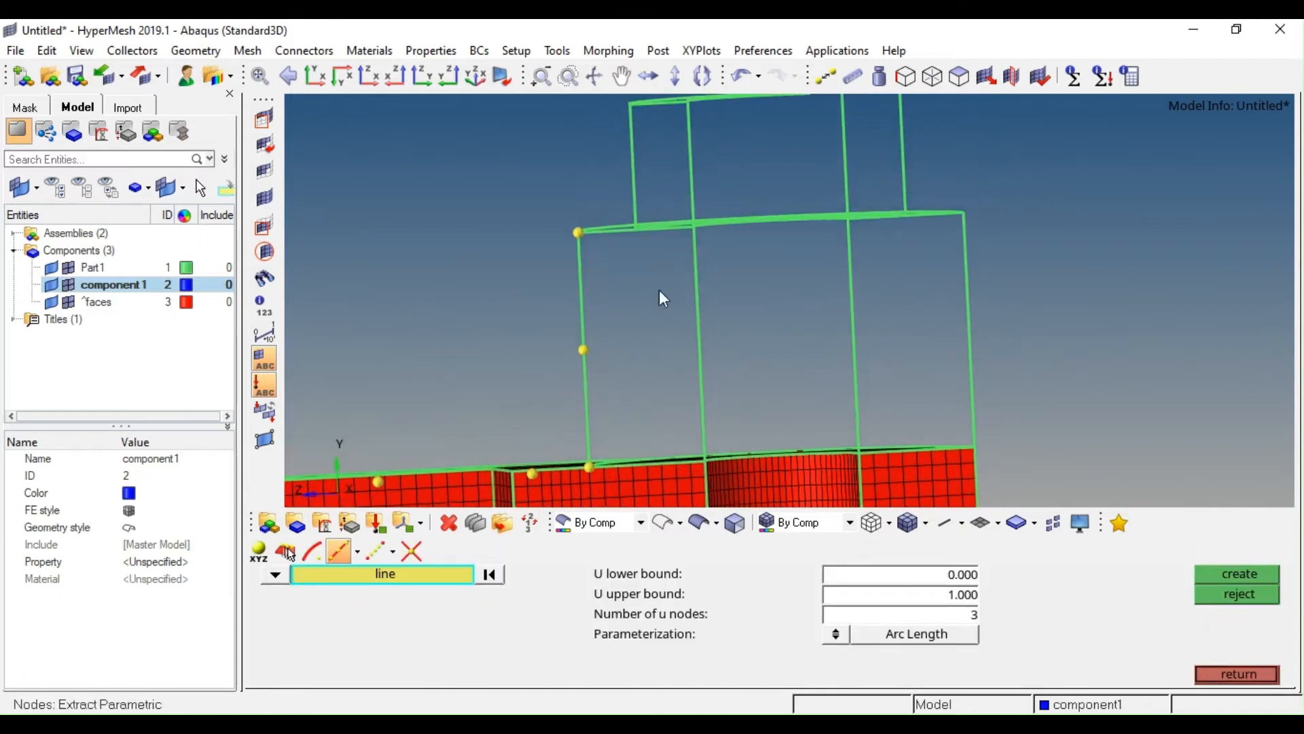
ctrl+drag(649, 254, 654, 209)
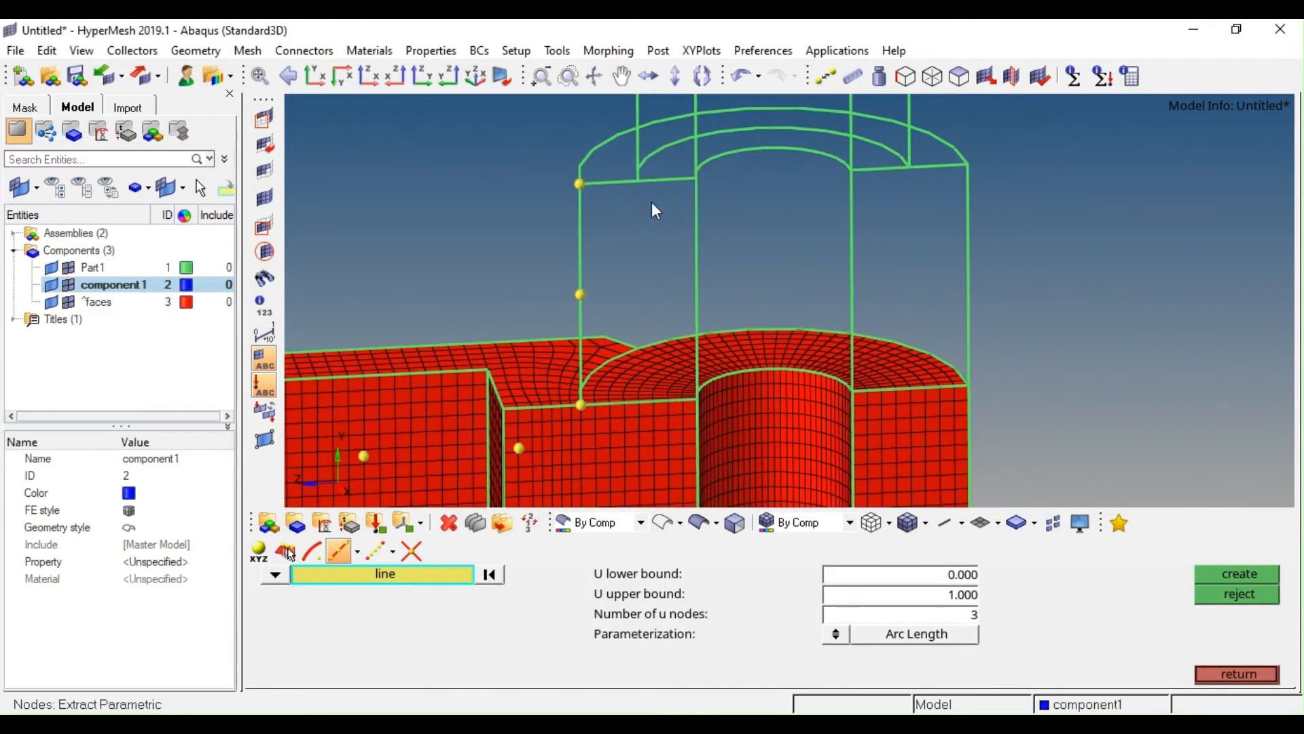
Measure the distance between the end nodes on the taller half-ring's outer edge
key(F4)
click(583, 404)
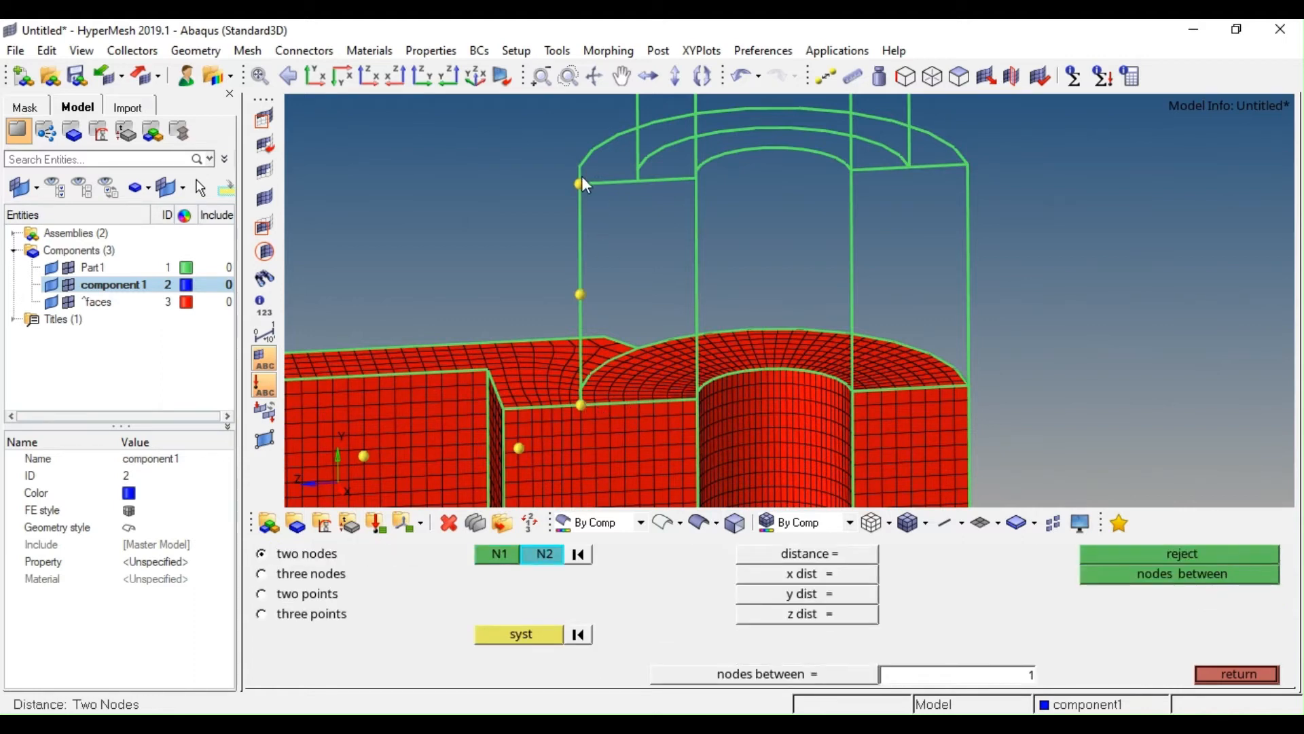
click(581, 184)
scroll(629, 415, up, 2)
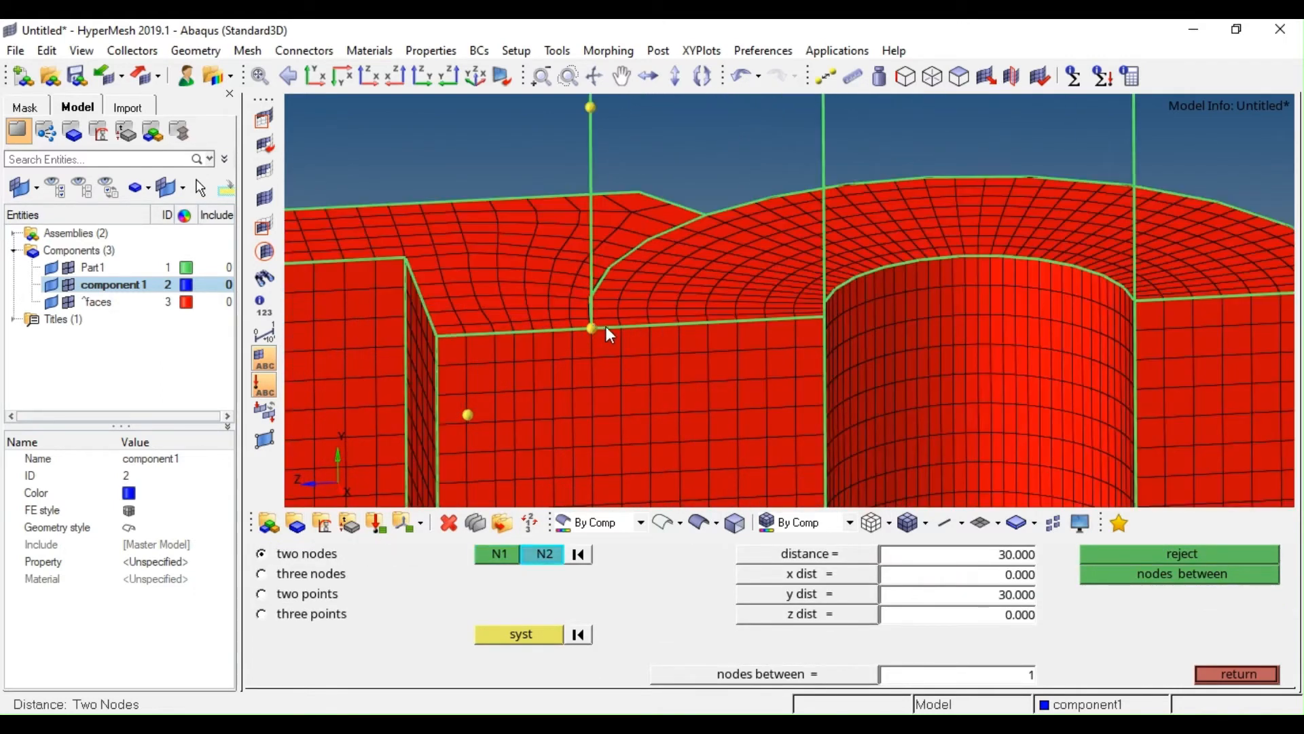
scroll(629, 330, down, 2)
ctrl+right_drag(641, 352, 618, 383)
key(Escape)
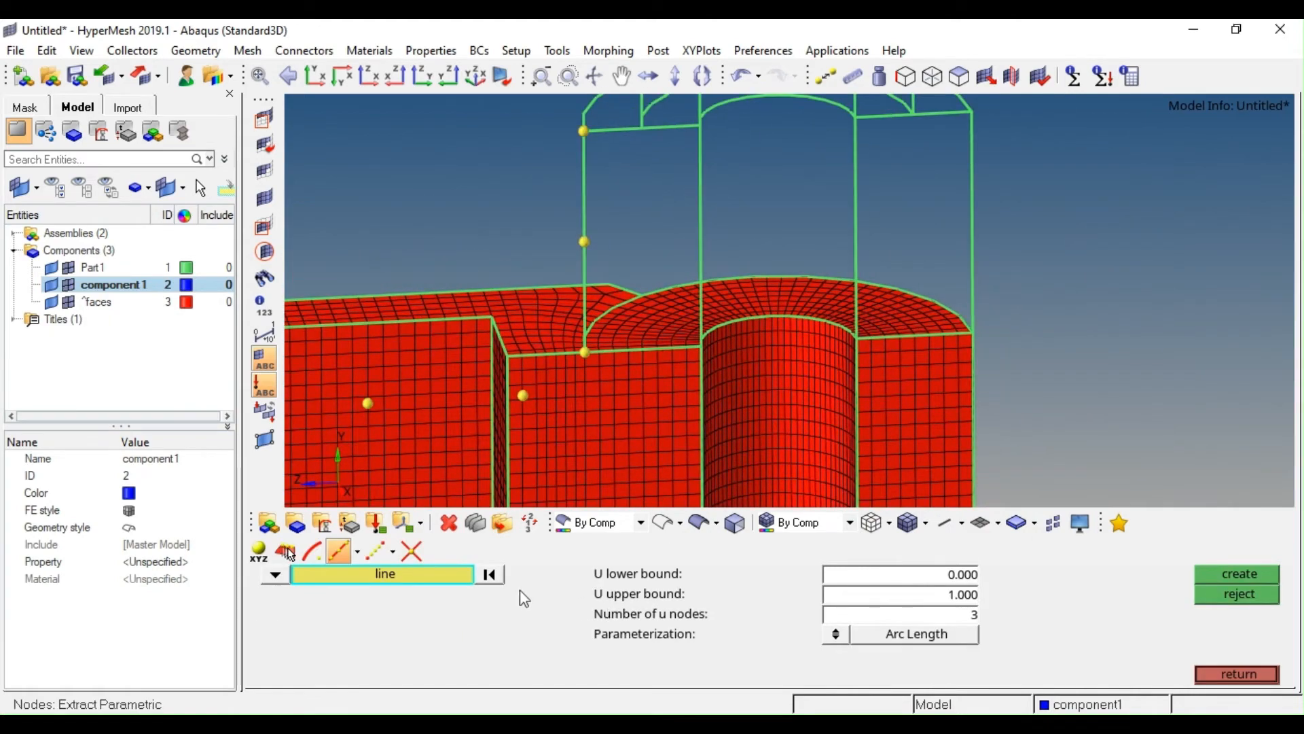
key(Escape)
Start another element drag and select by face the surface elements at the base of the taller half-ring
click(552, 615)
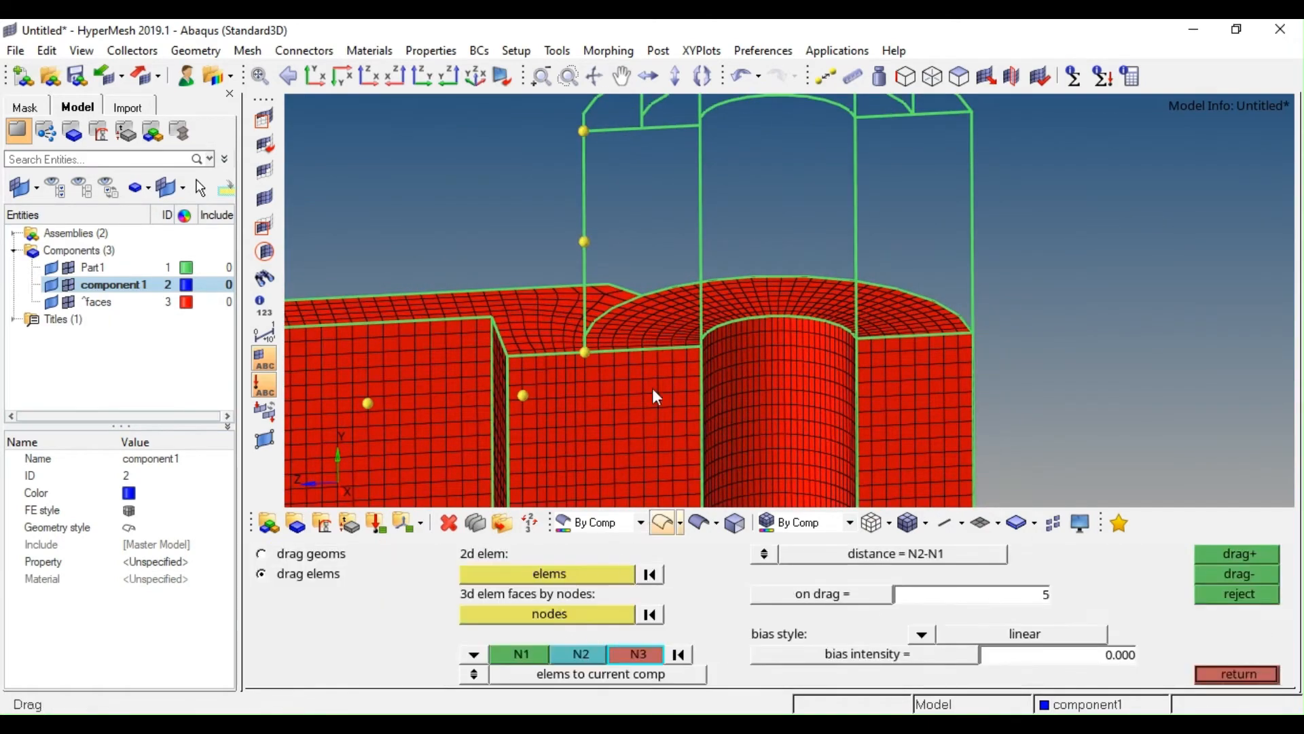
scroll(650, 349, up, 2)
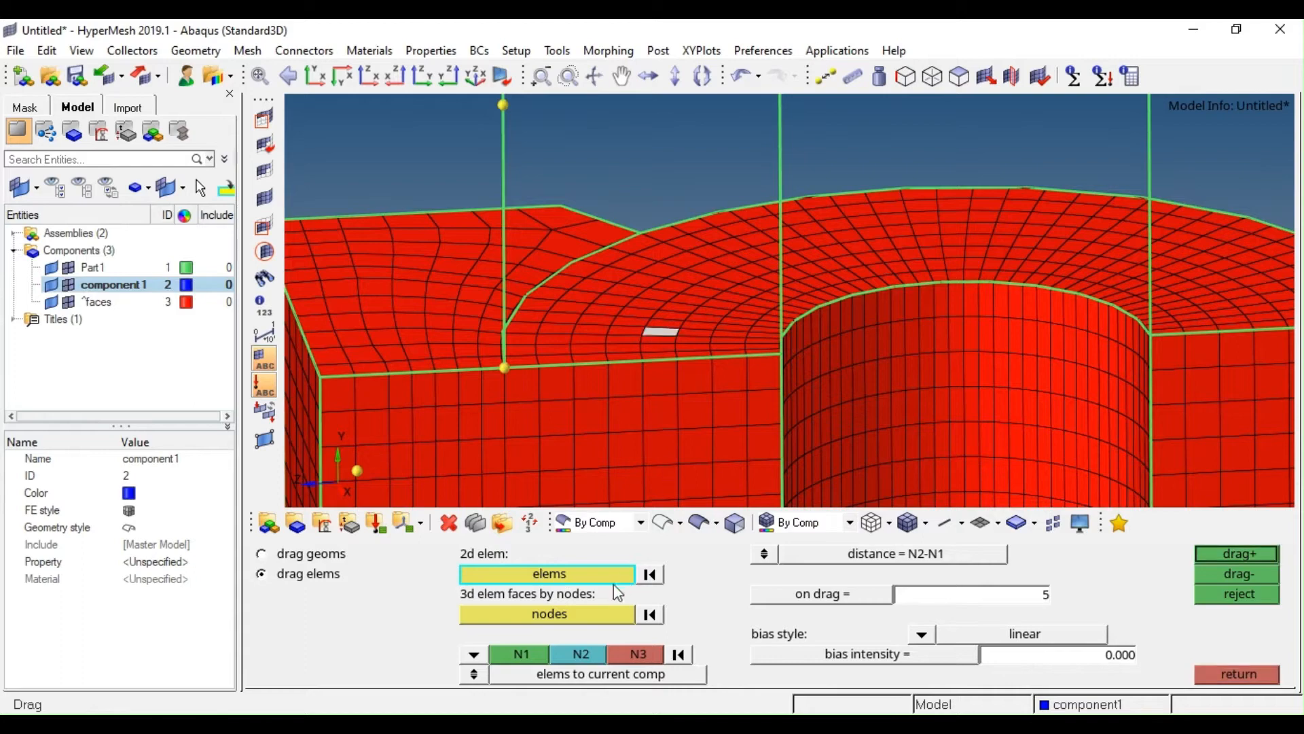
click(567, 574)
click(865, 631)
Deselect all arm elements outside the taller half-ring's outline, keeping only its base elements selected for the drag
ctrl+right_drag(490, 349, 741, 358)
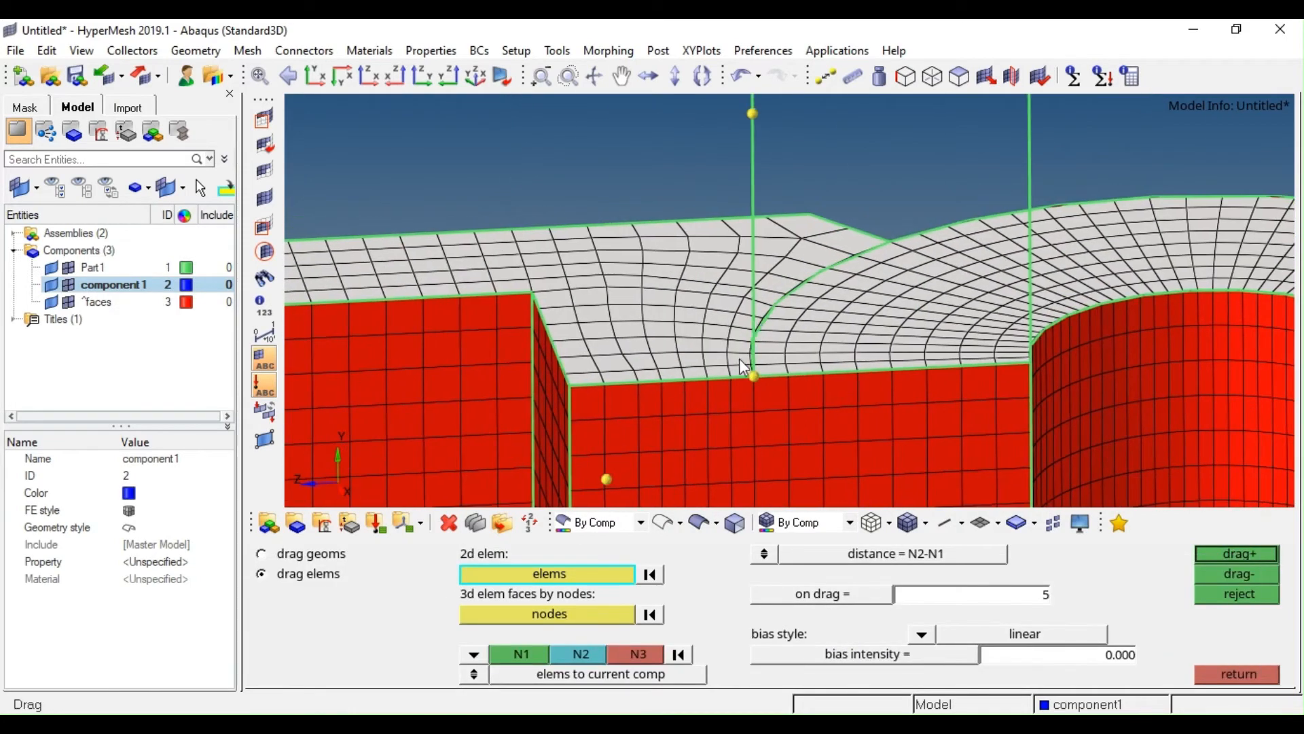
shift+right_drag(760, 294, 647, 438)
scroll(803, 243, up, 2)
shift+right_drag(894, 185, 823, 265)
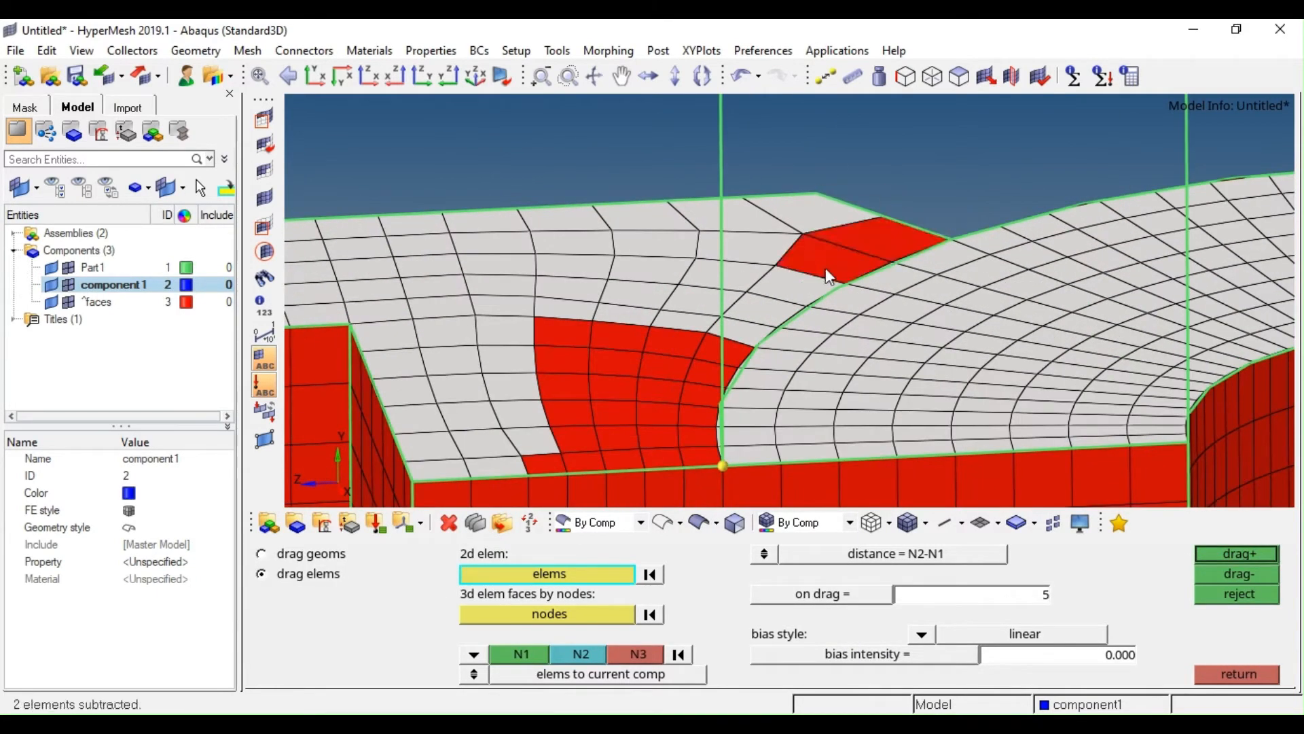
shift+right_drag(839, 206, 732, 317)
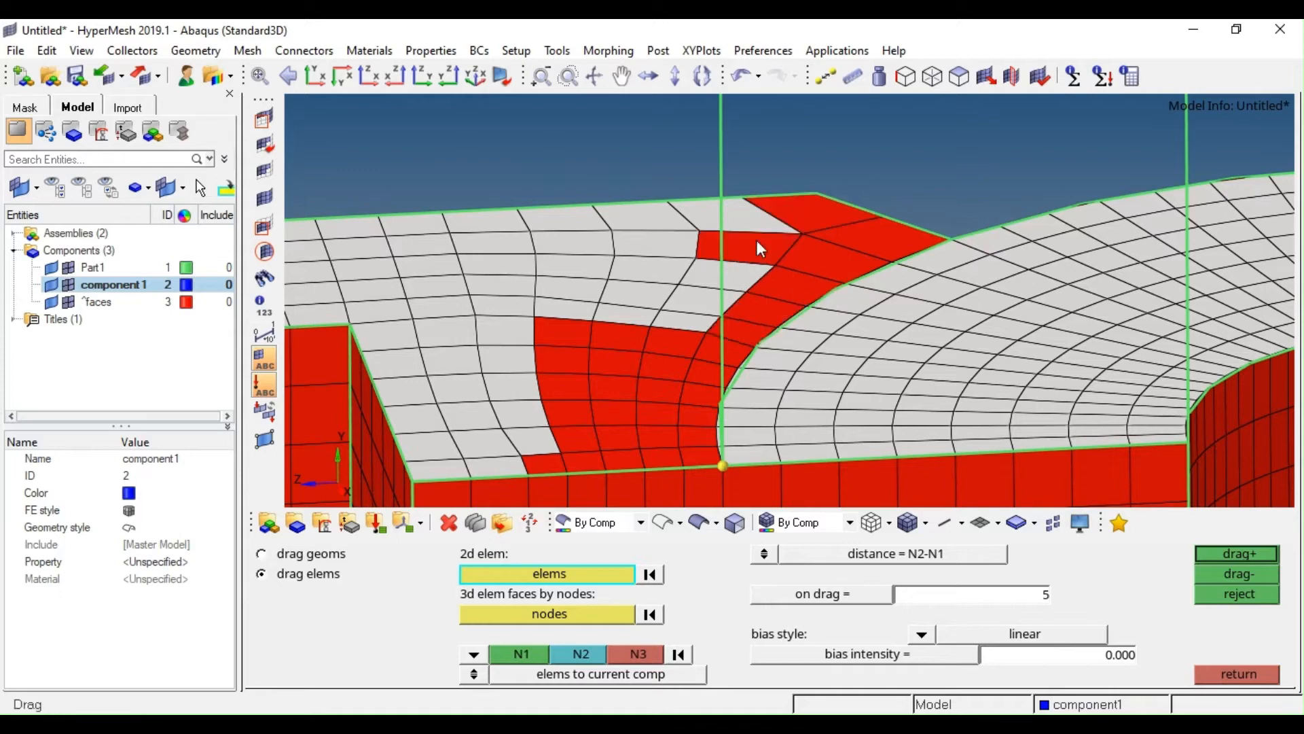
shift+right_drag(781, 159, 646, 320)
scroll(910, 255, down, 2)
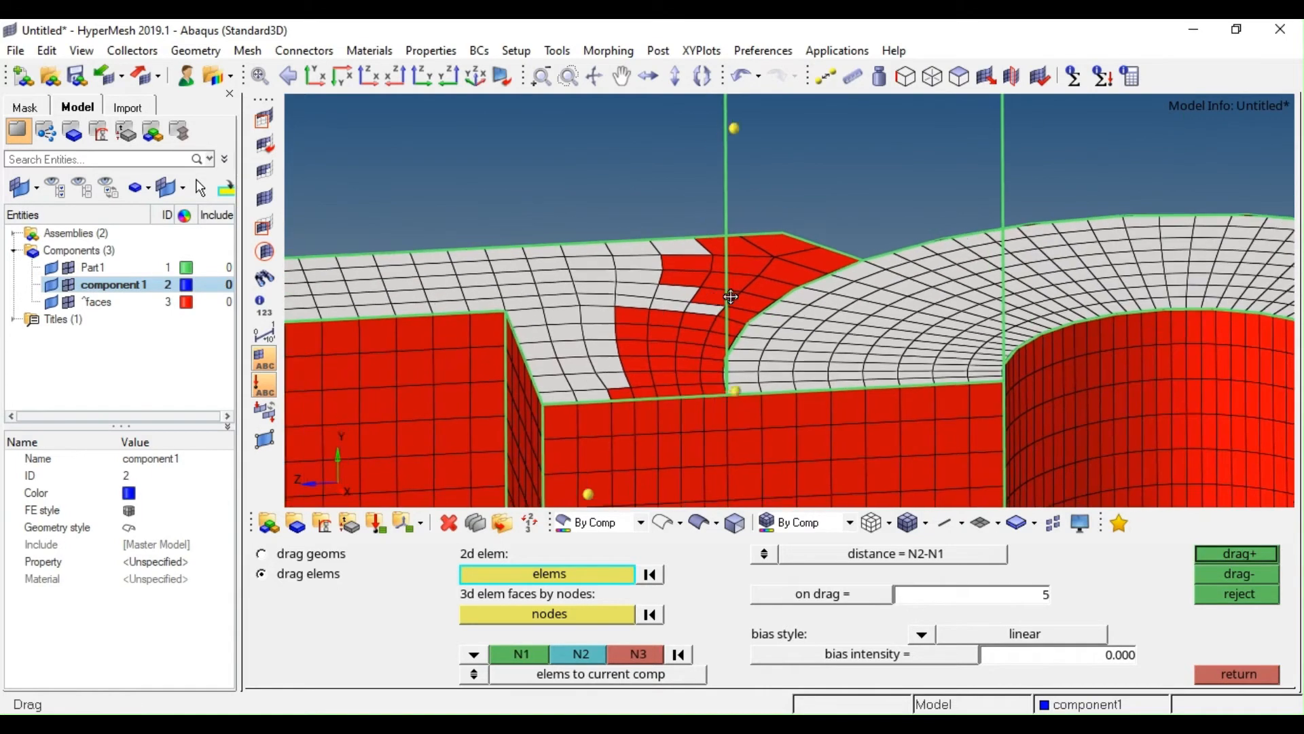
shift+right_drag(787, 193, 655, 343)
scroll(784, 289, down, 3)
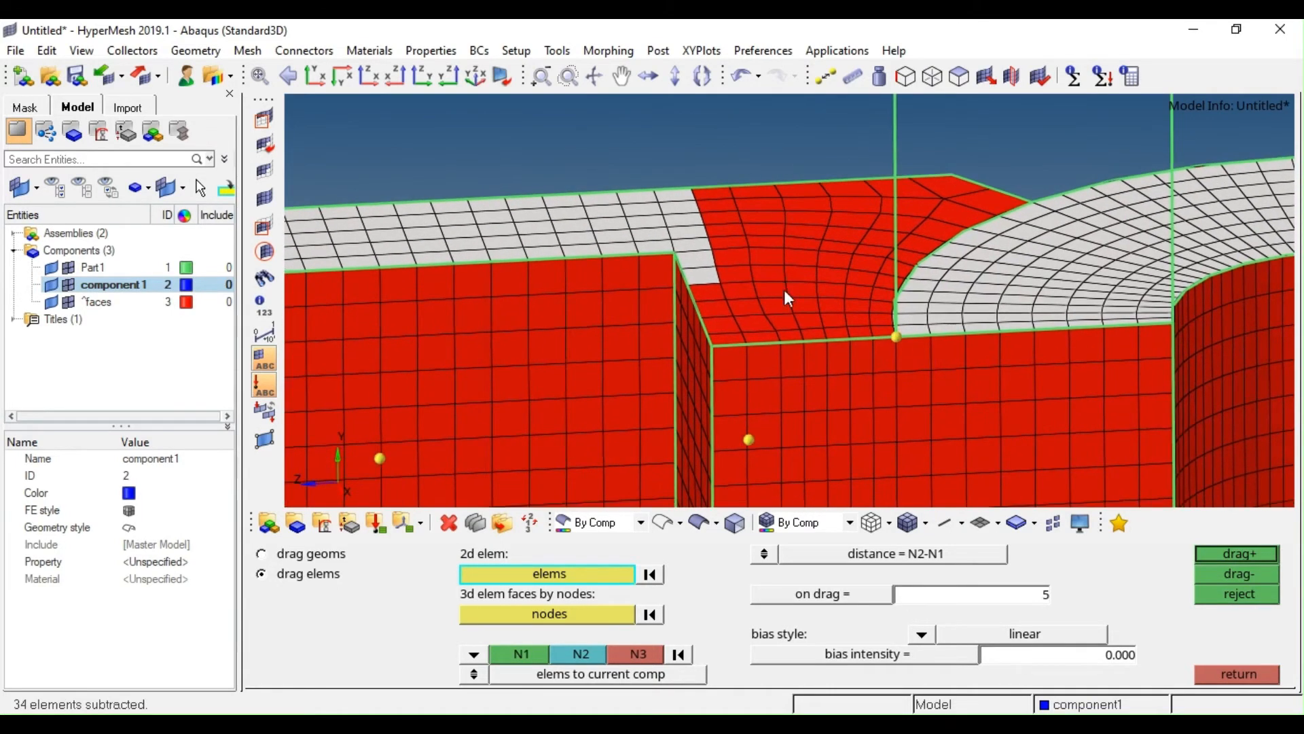
shift+right_drag(765, 158, 295, 416)
scroll(807, 316, down, 4)
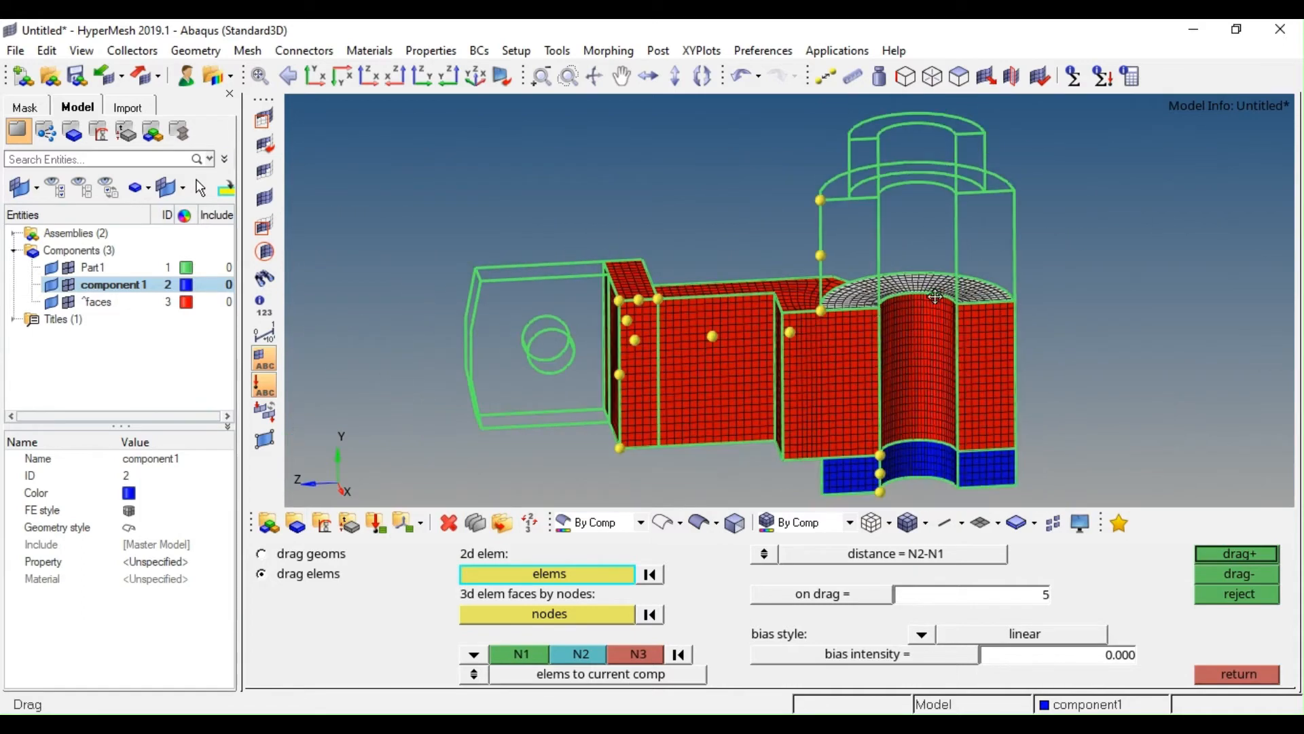
ctrl+right_drag(937, 297, 711, 349)
scroll(711, 349, up, 3)
Drag the selected elements from the lower to the upper node of the taller half-ring's edge, with 10 elements along the drag
click(511, 654)
scroll(548, 443, up, 4)
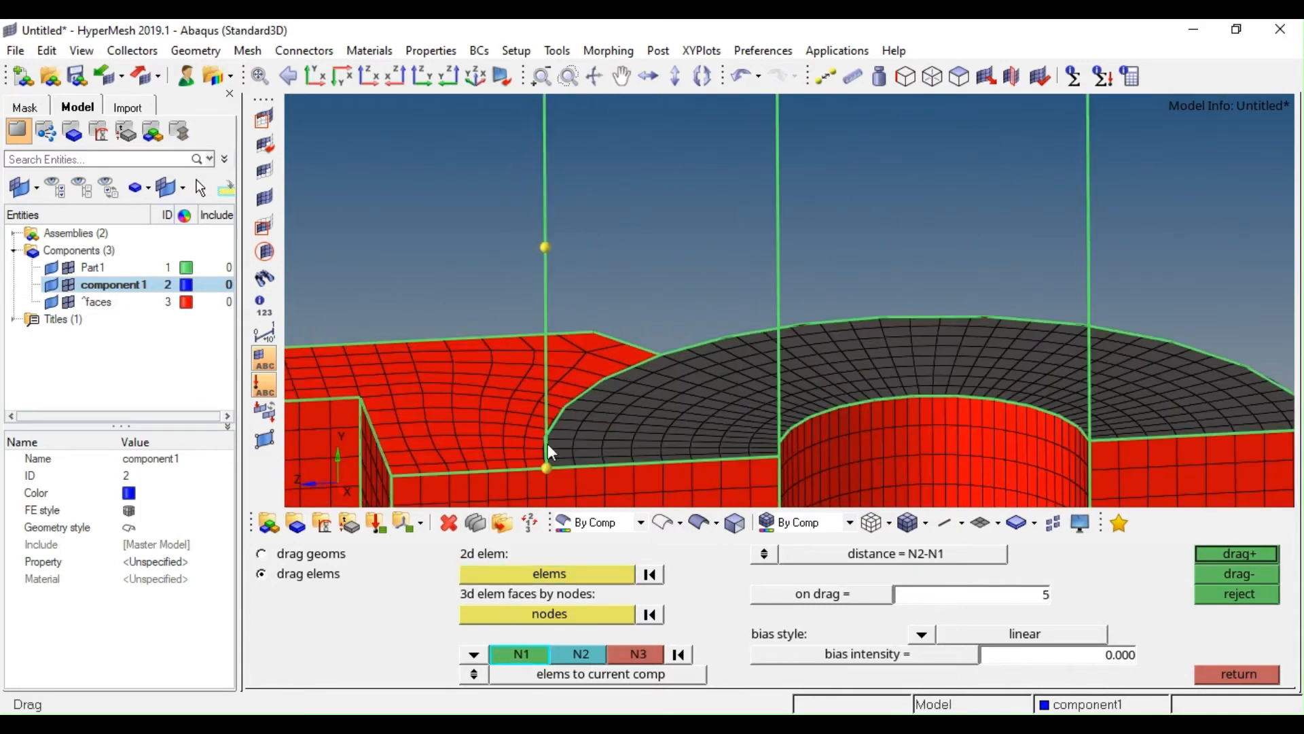
click(547, 468)
scroll(543, 198, down, 3)
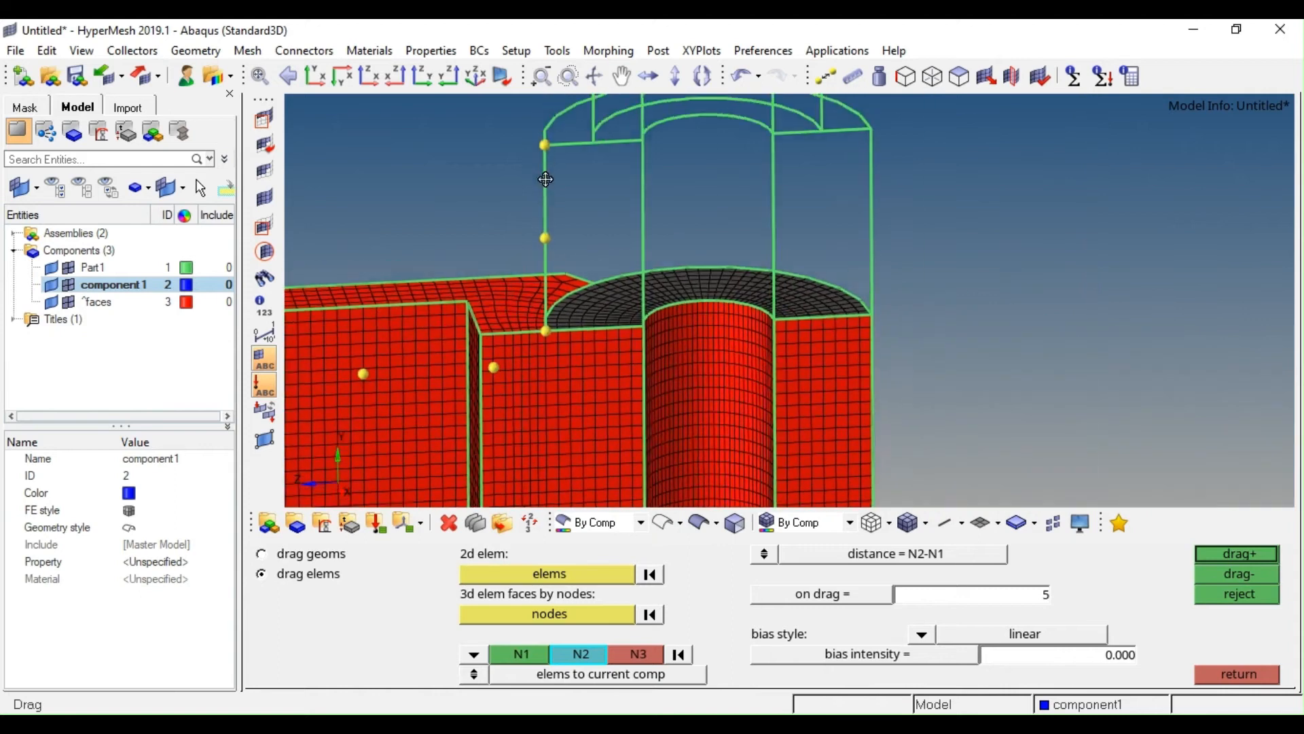
click(546, 156)
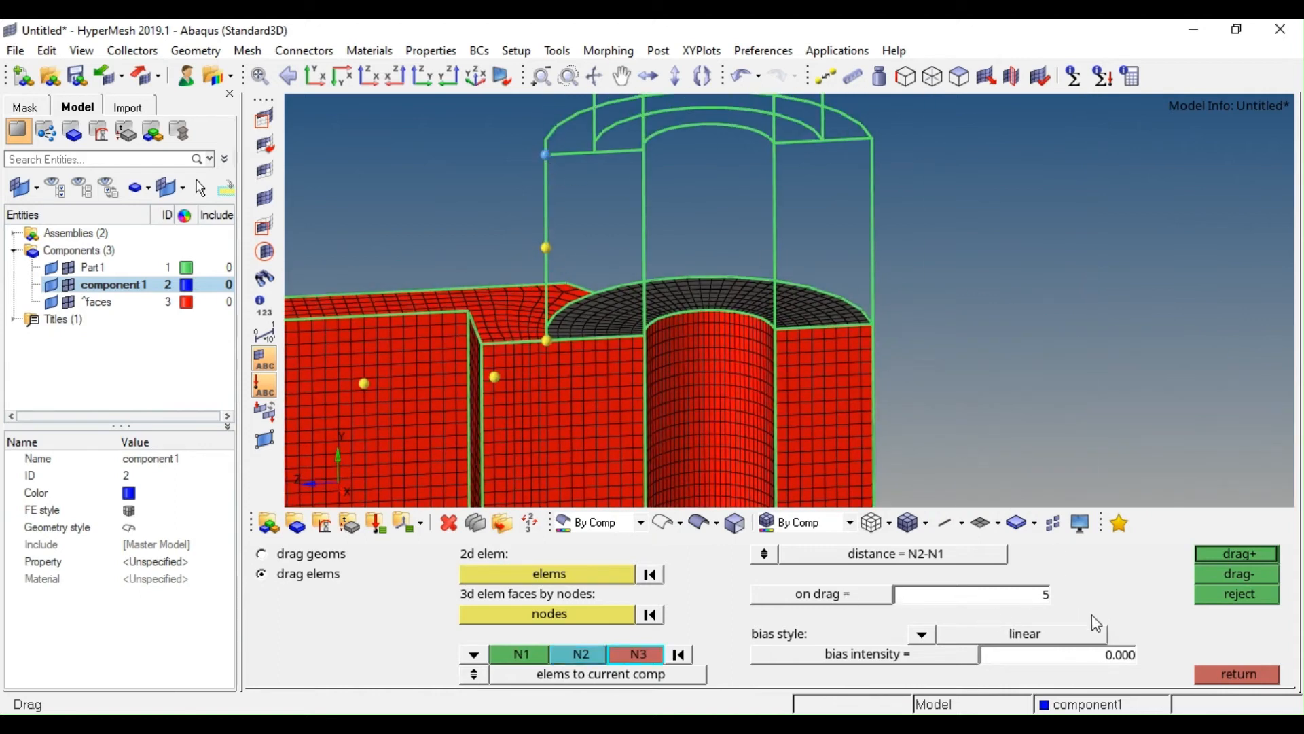
click(1038, 597)
text(10)
click(1226, 555)
ctrl+scroll(669, 320, down, 3)
ctrl+scroll(638, 246, up, 9)
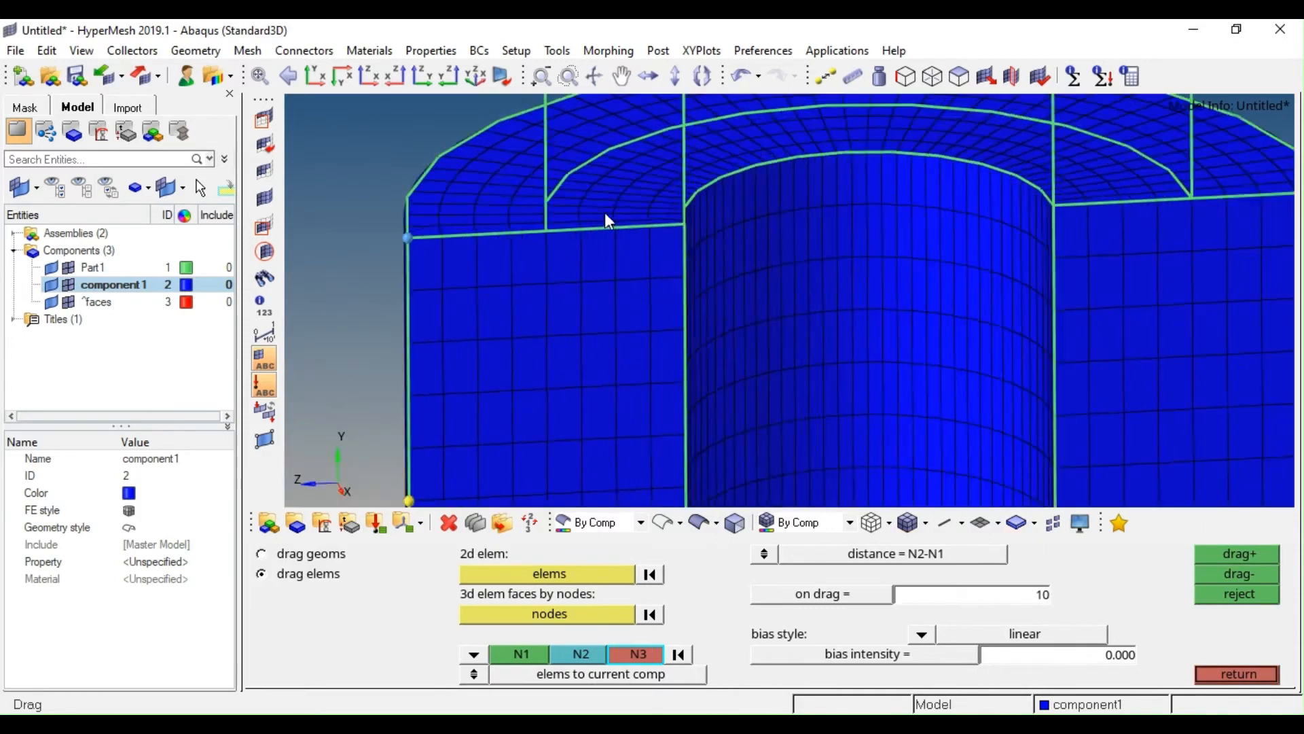
Set the geometry refinement in the graphics options to level 3
ctrl+click(572, 231)
ctrl+drag(692, 284, 661, 193)
ctrl+scroll(657, 194, up, 1)
ctrl+scroll(657, 194, down, 3)
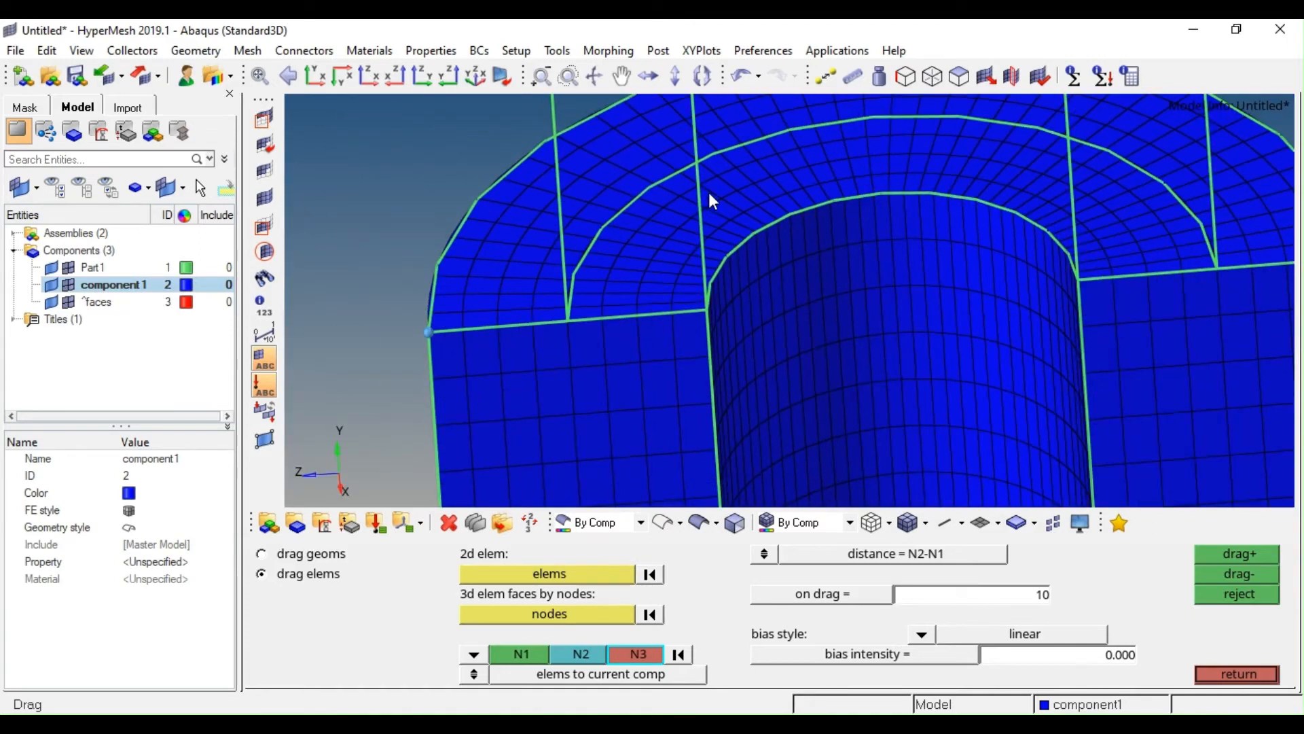
ctrl+right_drag(709, 194, 740, 234)
key(Escape)
key(o)
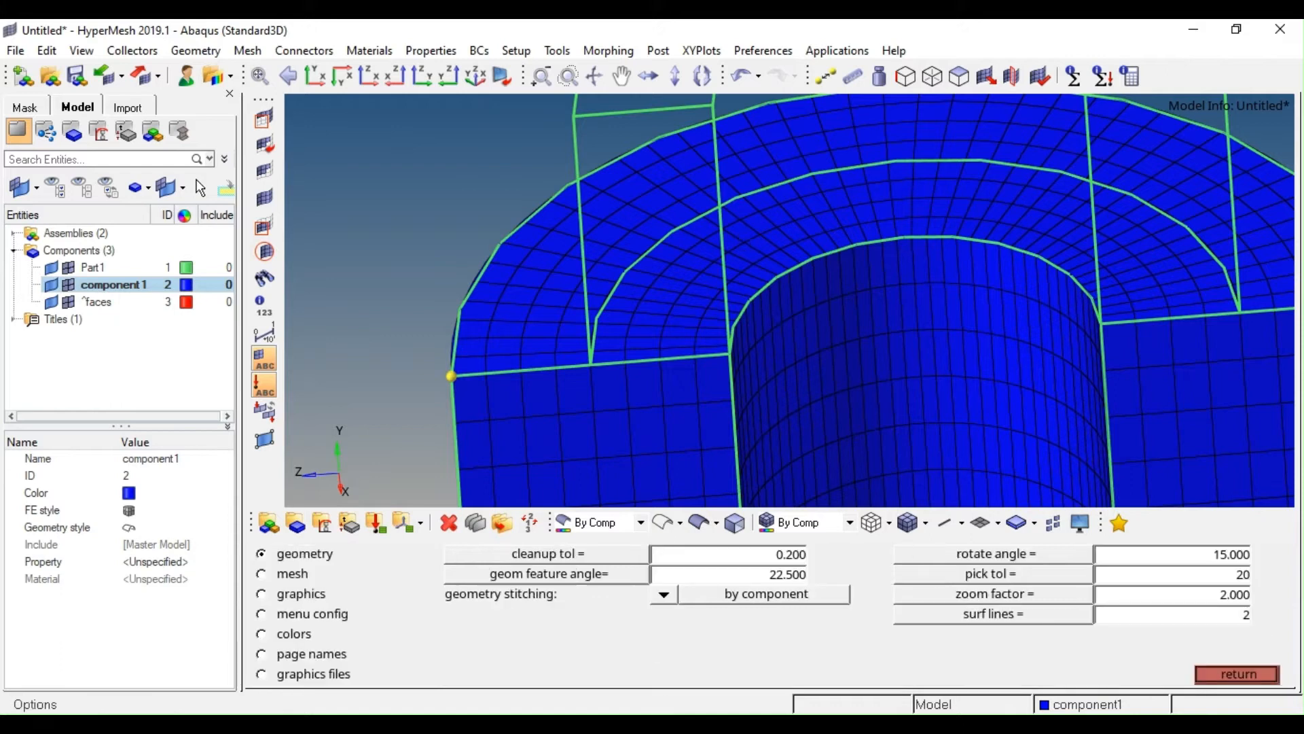
click(280, 581)
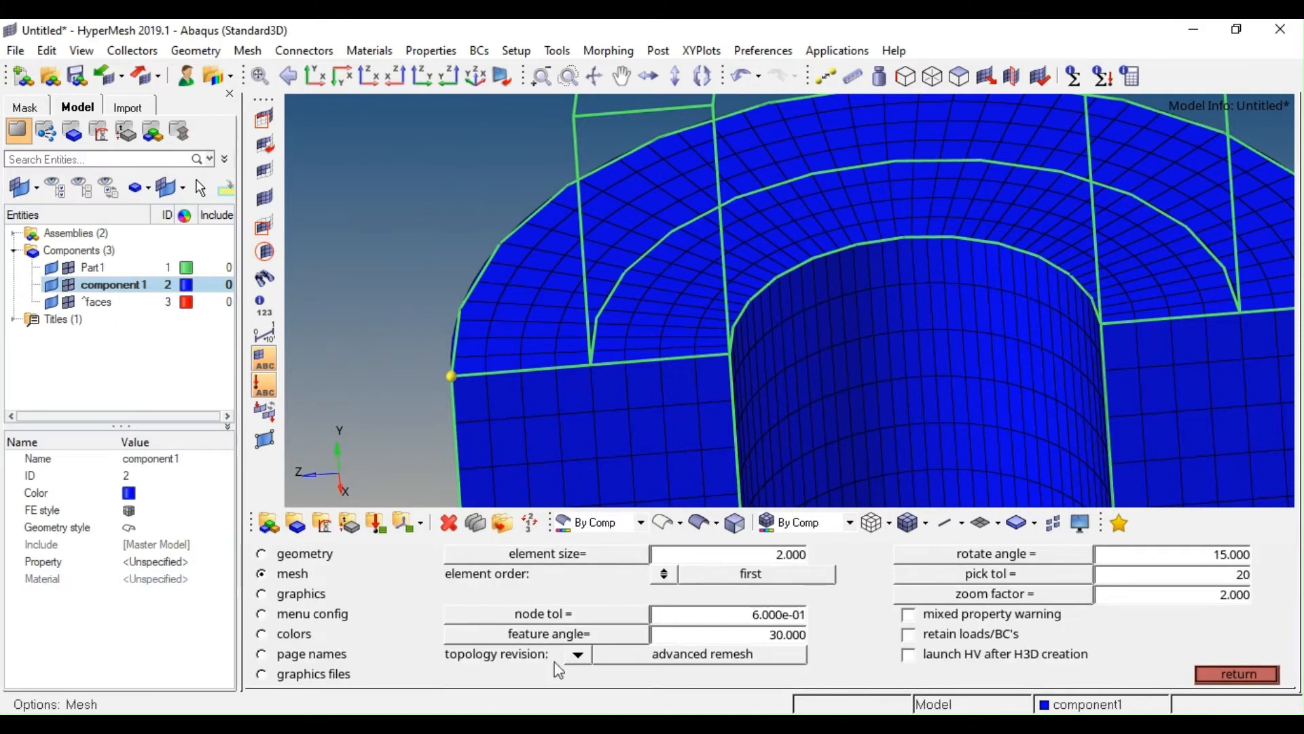
click(301, 594)
click(592, 654)
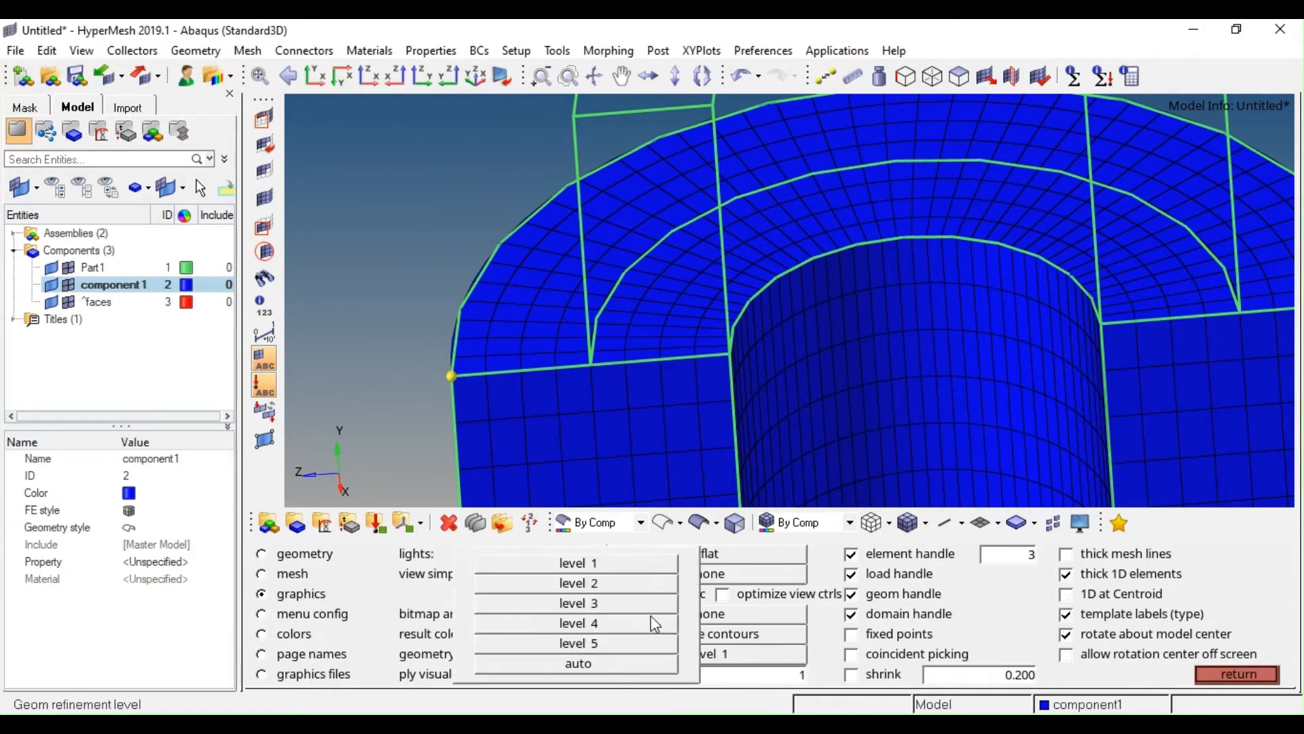
click(591, 605)
scroll(739, 239, down, 3)
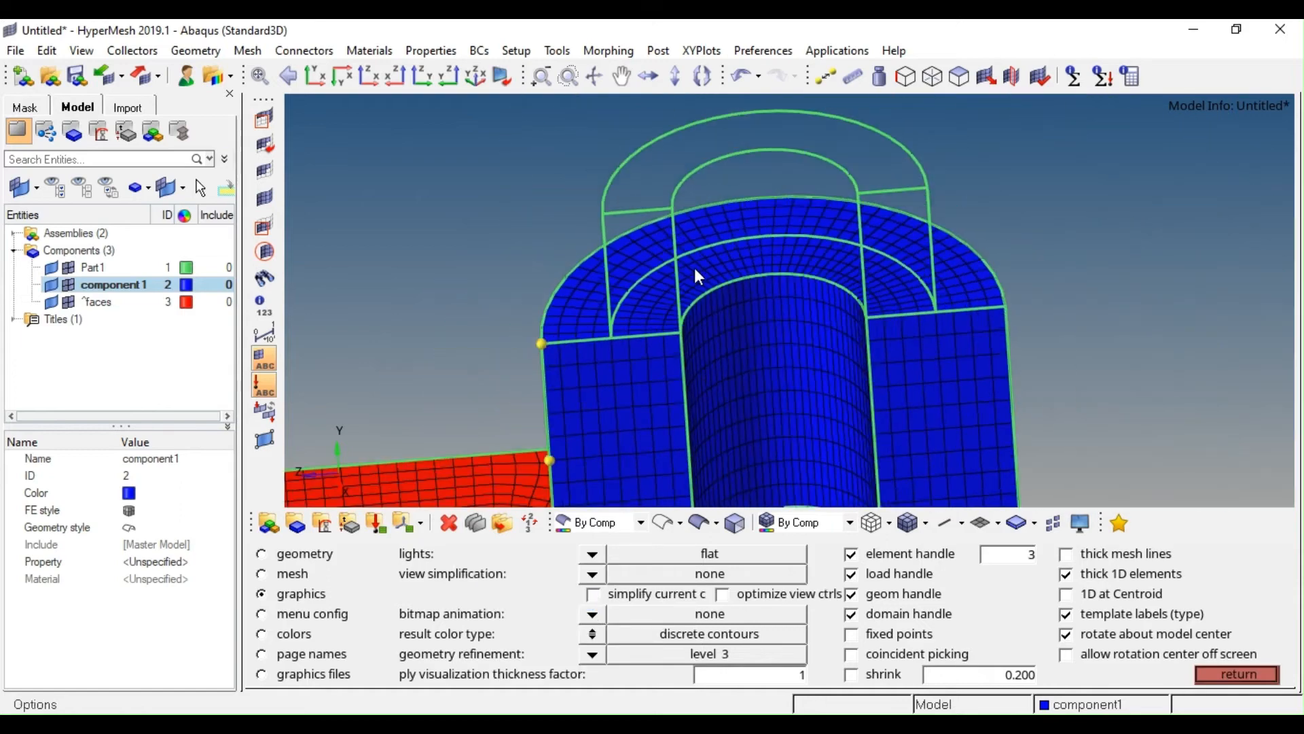
scroll(738, 285, up, 5)
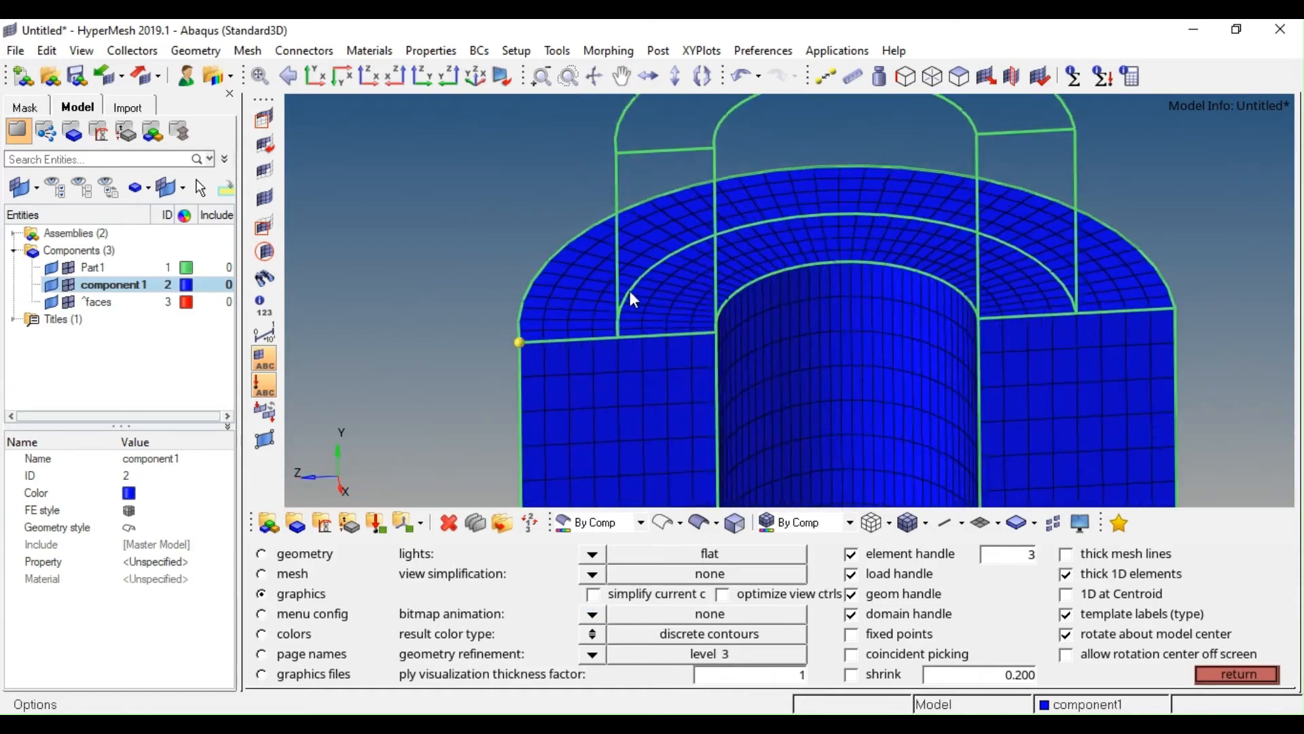
ctrl+scroll(1082, 313, down, 4)
key(Escape)
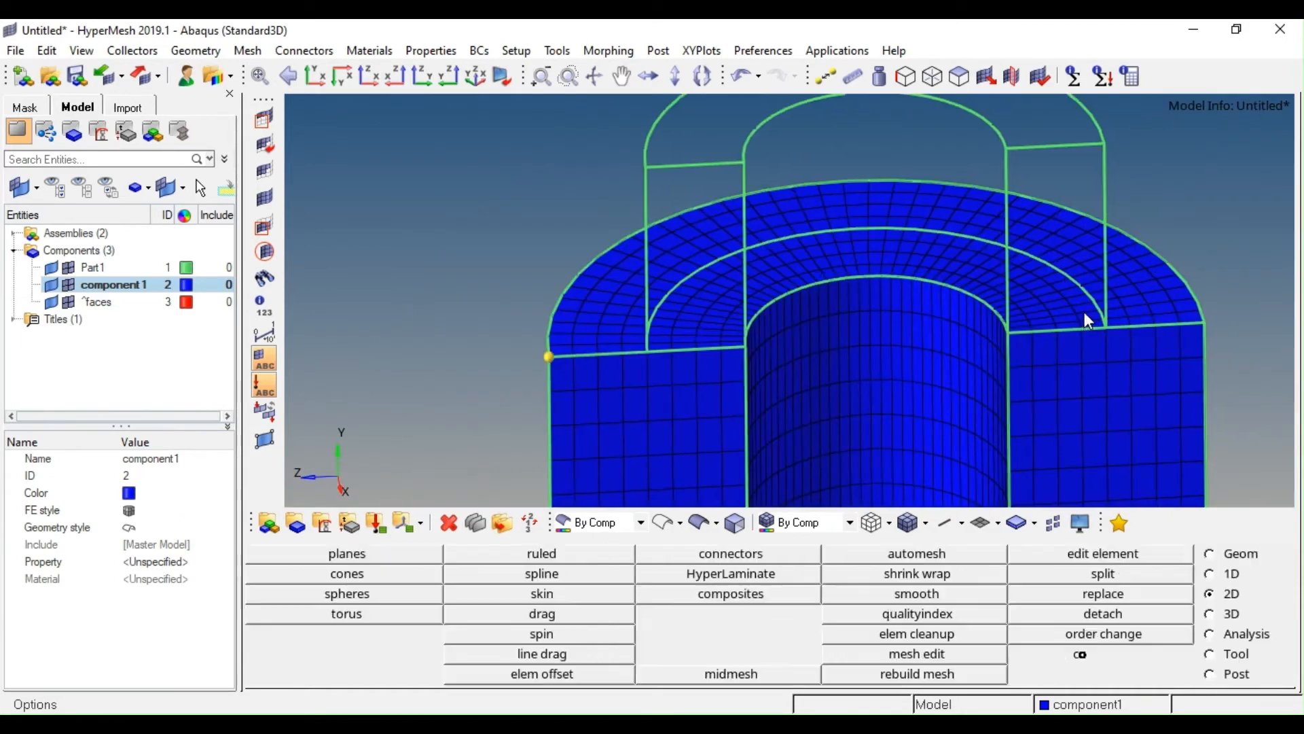
Find the faces of component1's solid elements to update the extracted surface elements over the newly meshed half-ring
click(959, 76)
click(836, 338)
middle_click(842, 332)
ctrl+right_drag(925, 309, 798, 288)
scroll(439, 293, up, 4)
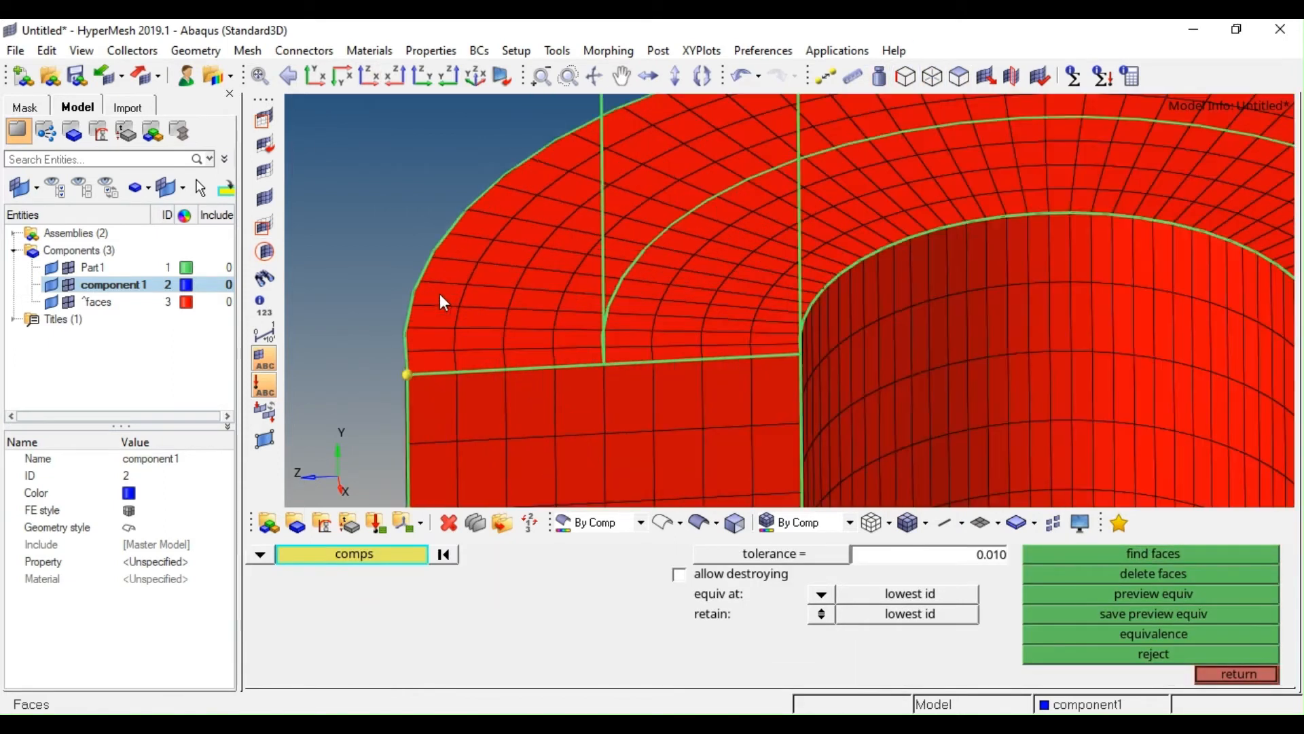
ctrl+right_drag(654, 272, 604, 274)
key(Escape)
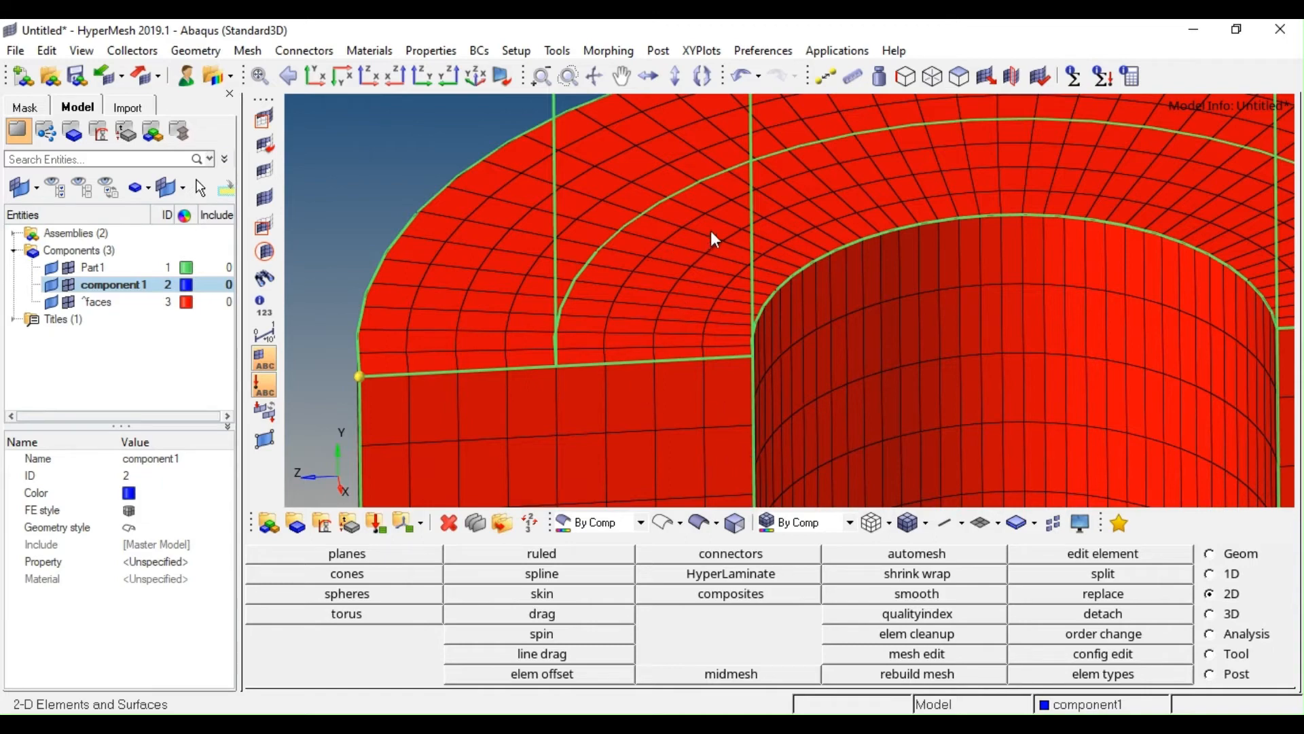
scroll(797, 340, down, 3)
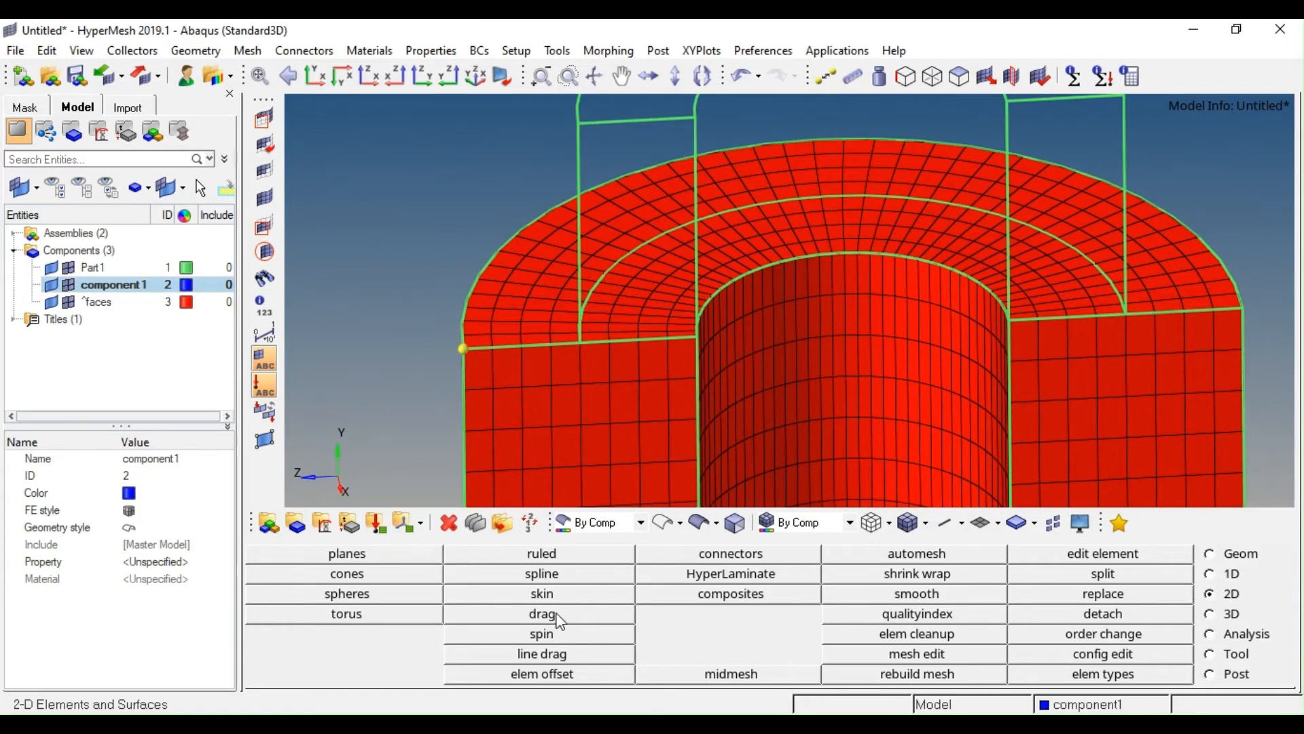
click(556, 615)
ctrl+right_drag(731, 271, 656, 325)
click(588, 574)
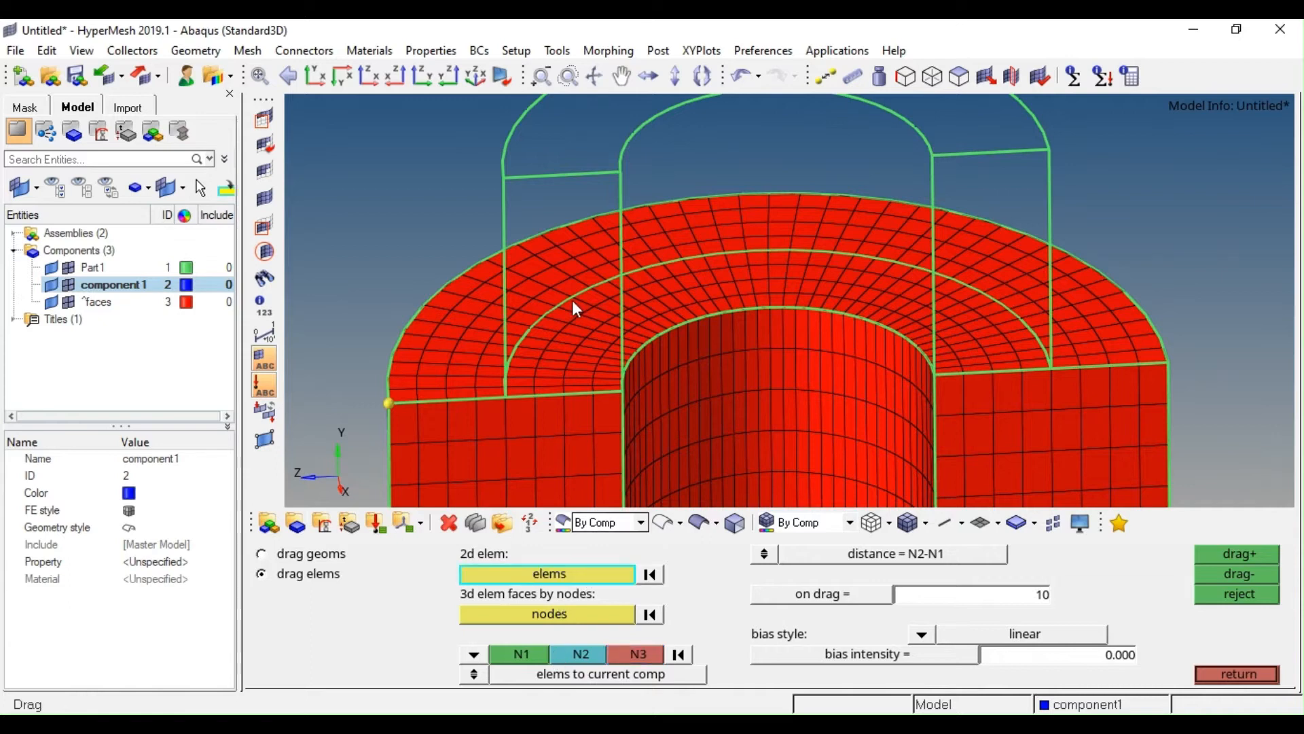
ctrl+right_drag(573, 301, 566, 318)
key(Escape)
Create three nodes along the topmost half-ring's inner vertical edge and measure the distance between the two end nodes
key(F8)
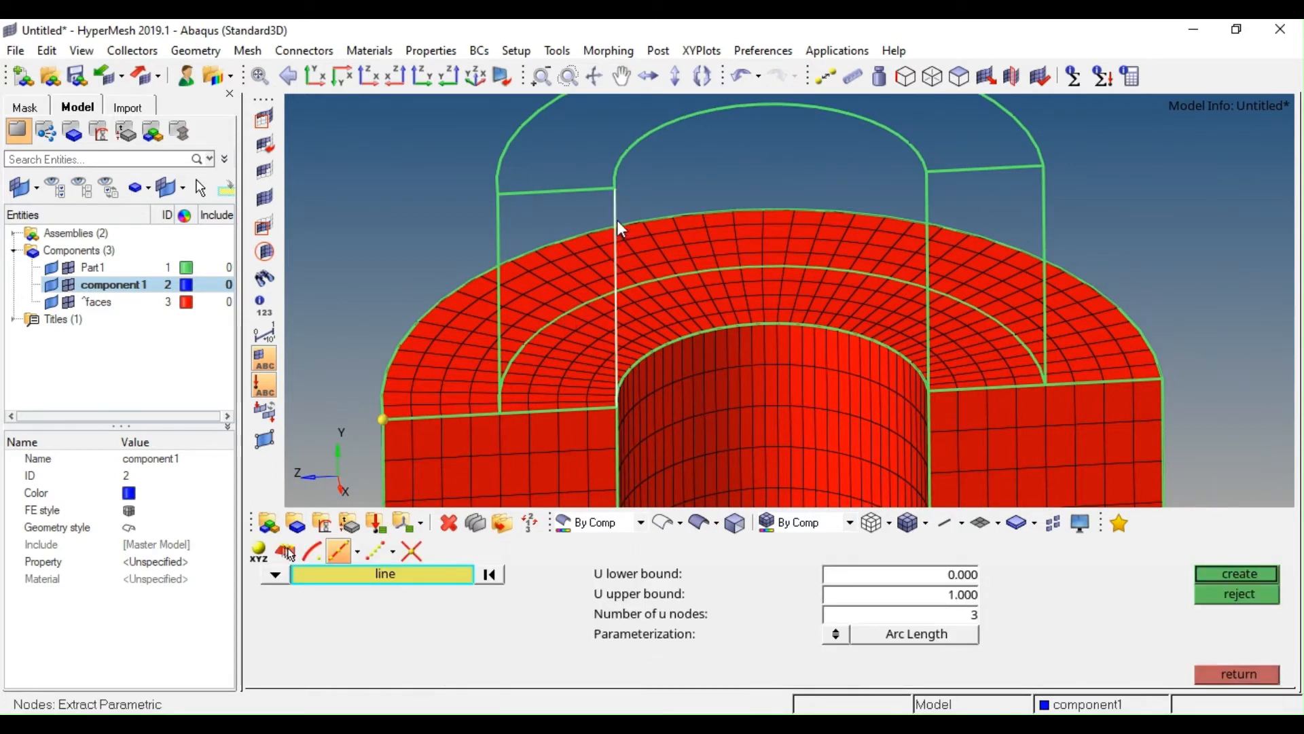
click(617, 220)
key(F4)
click(615, 407)
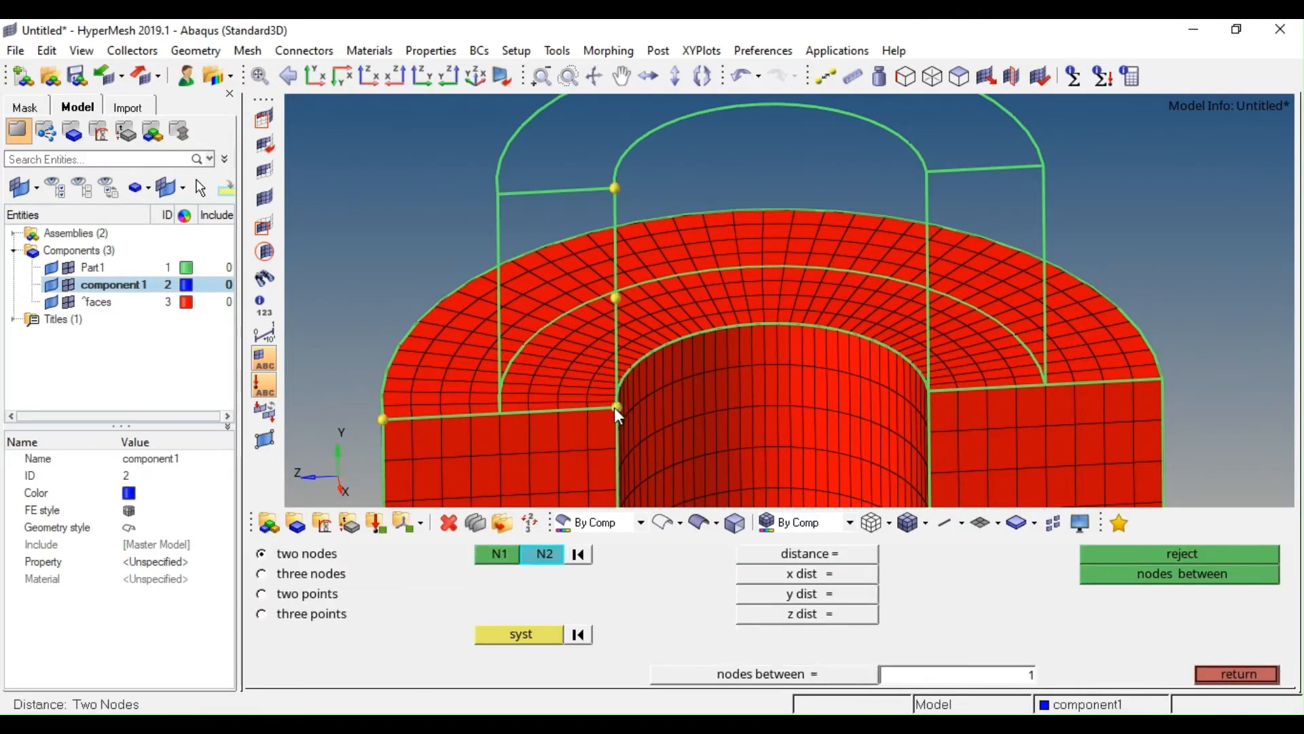
click(618, 184)
ctrl+right_drag(720, 309, 783, 307)
key(F8)
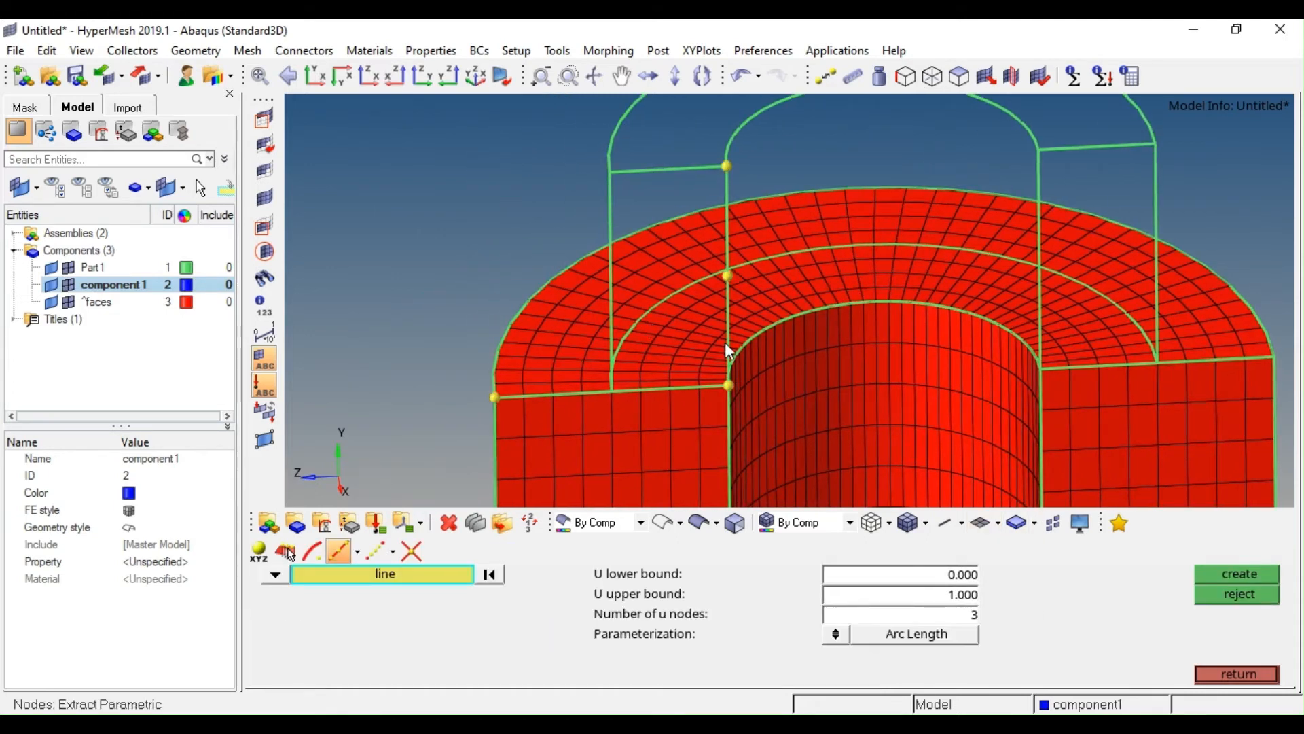
key(Escape)
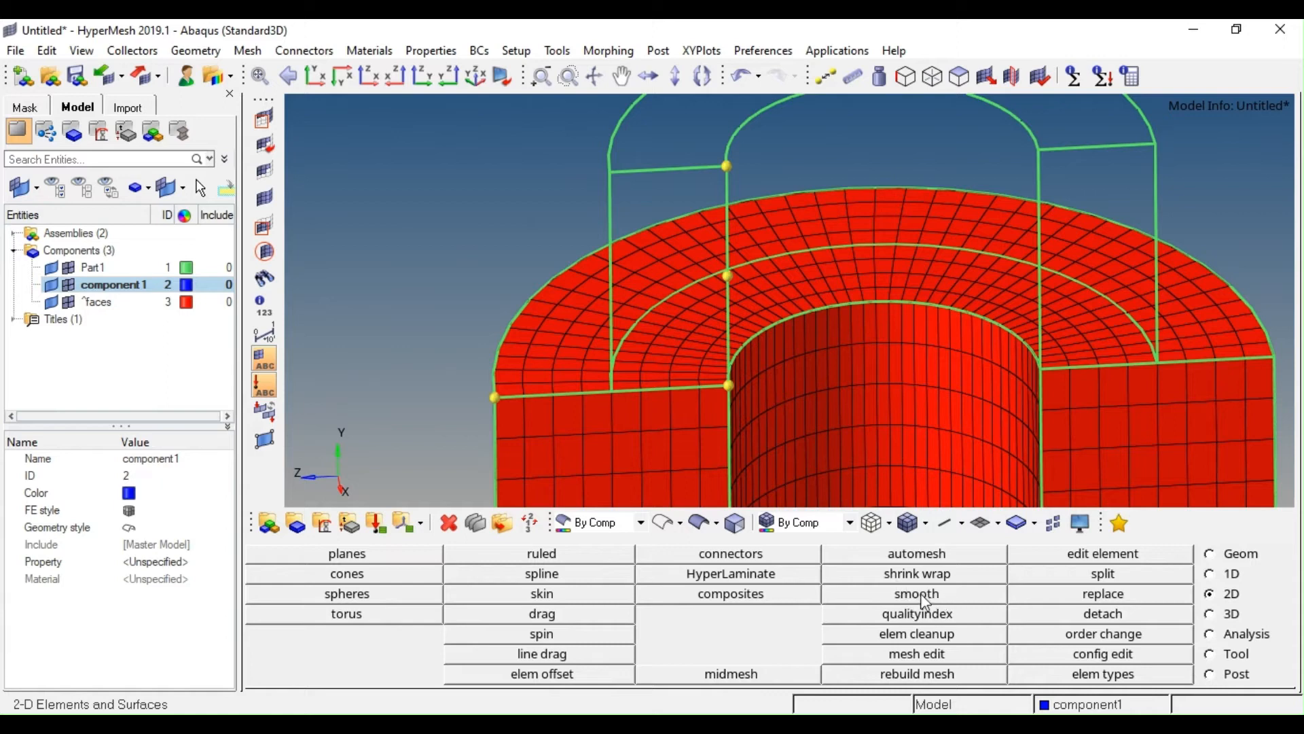
Start another element drag and select by face the surface elements on the meshed half-ring's upper face
click(514, 615)
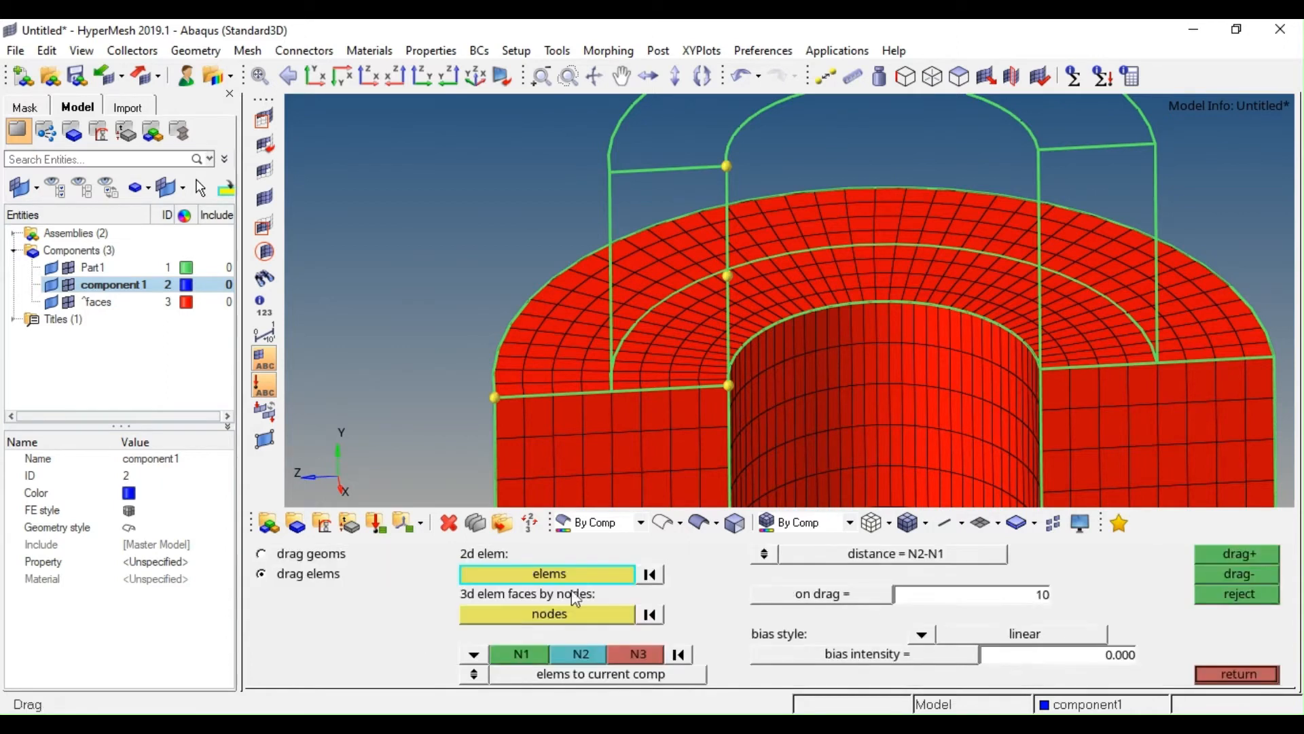
click(670, 368)
click(549, 574)
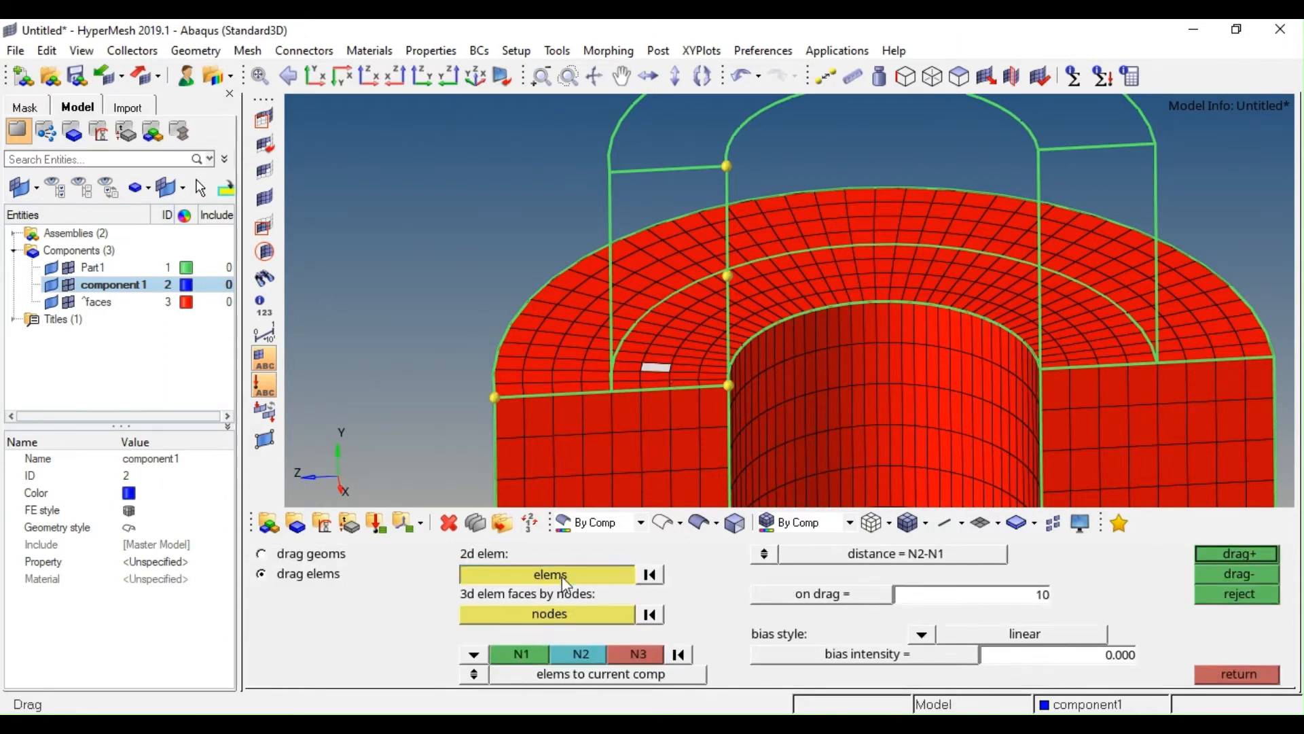
click(891, 632)
Deselect the outer band of elements beyond the topmost half-ring's outline, keeping only its base elements selected for the drag
shift+right_drag(605, 314, 463, 458)
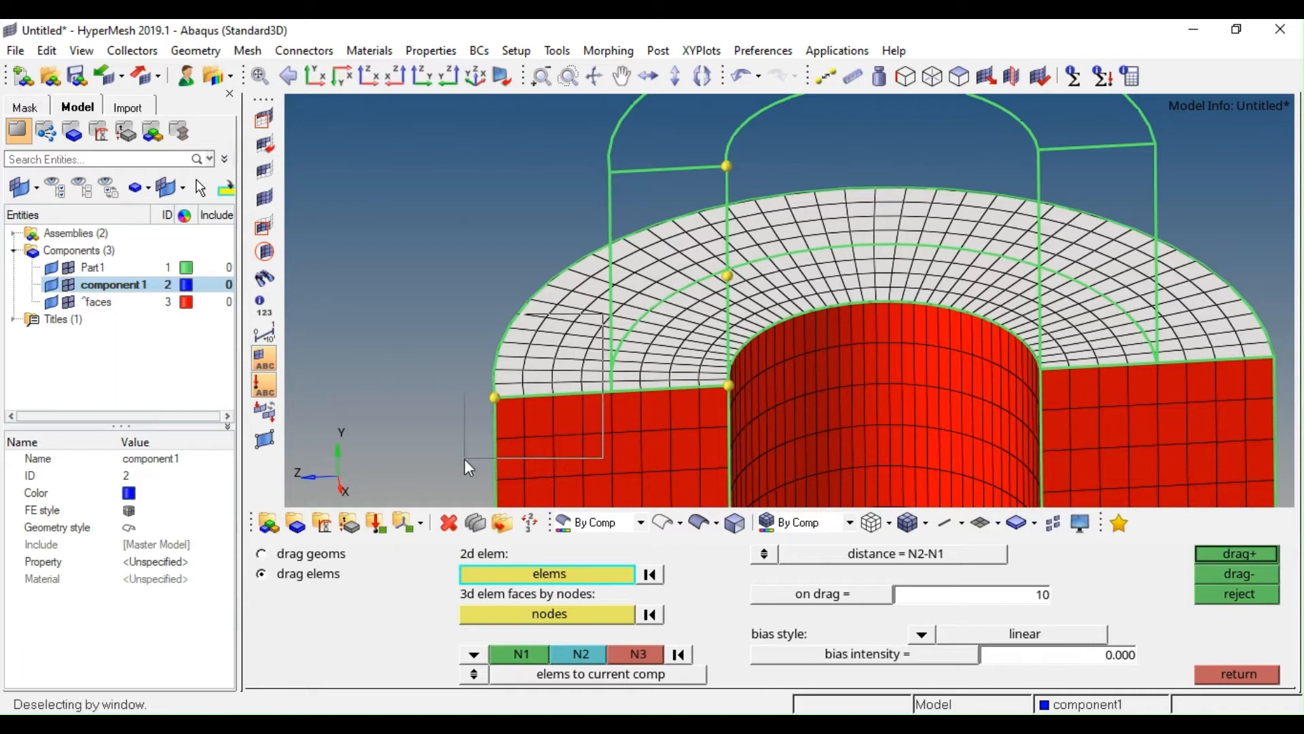
ctrl+scroll(585, 322, up, 5)
shift+right_drag(690, 201, 552, 387)
ctrl+scroll(585, 356, down, 5)
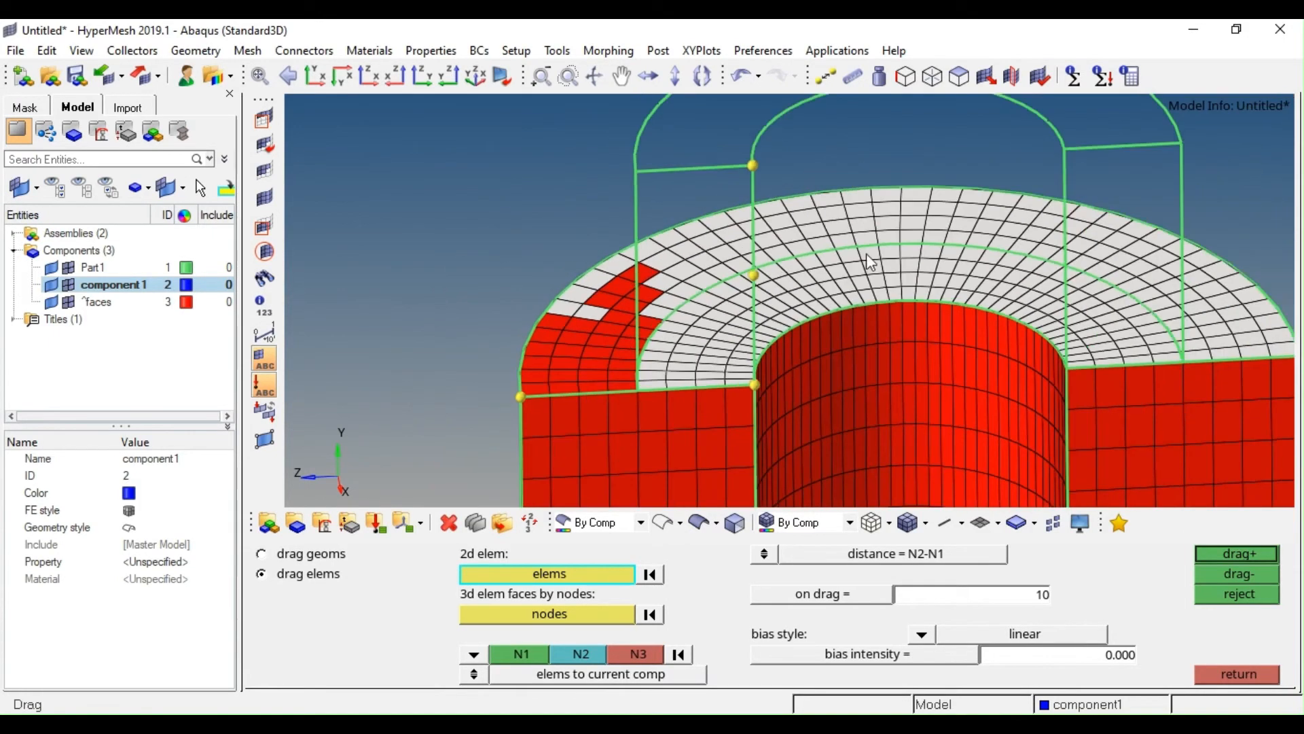
ctrl+drag(873, 352, 850, 319)
ctrl+scroll(849, 394, up, 3)
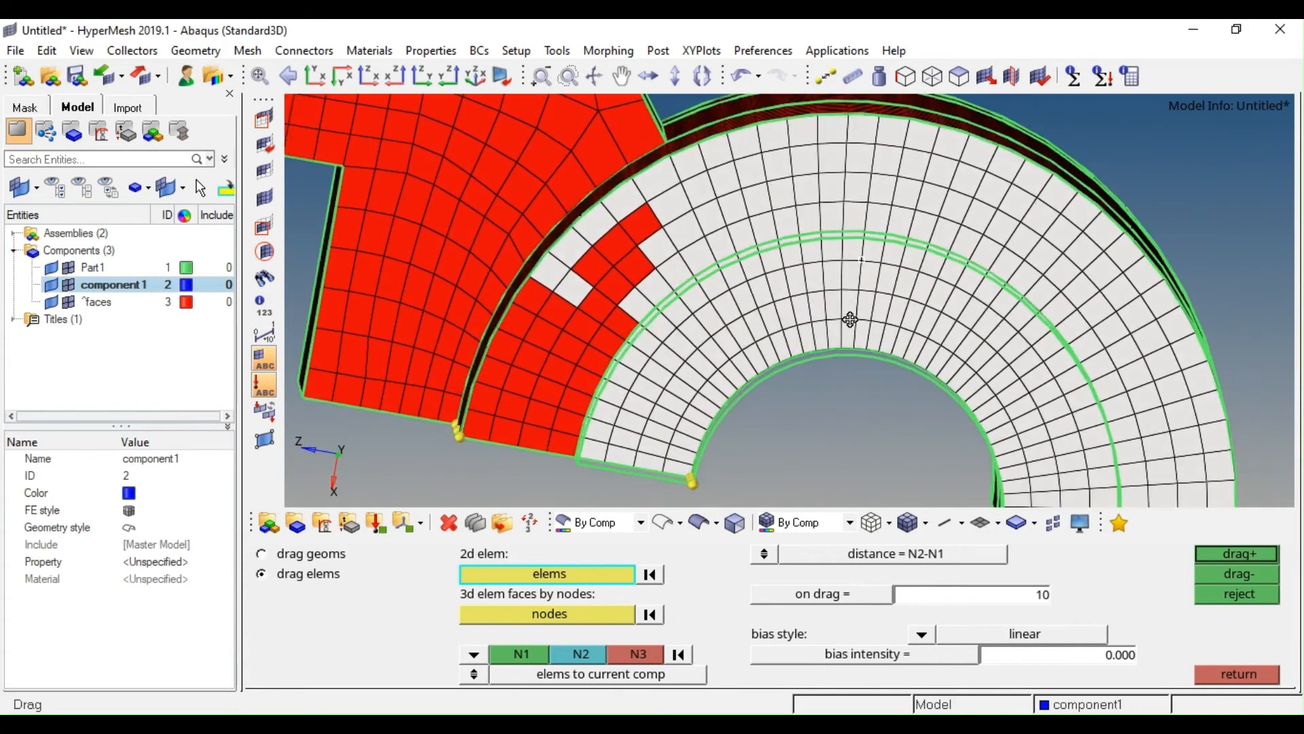
shift+right_drag(854, 173, 740, 246)
shift+right_drag(724, 190, 612, 299)
right_click(657, 286)
right_click(640, 296)
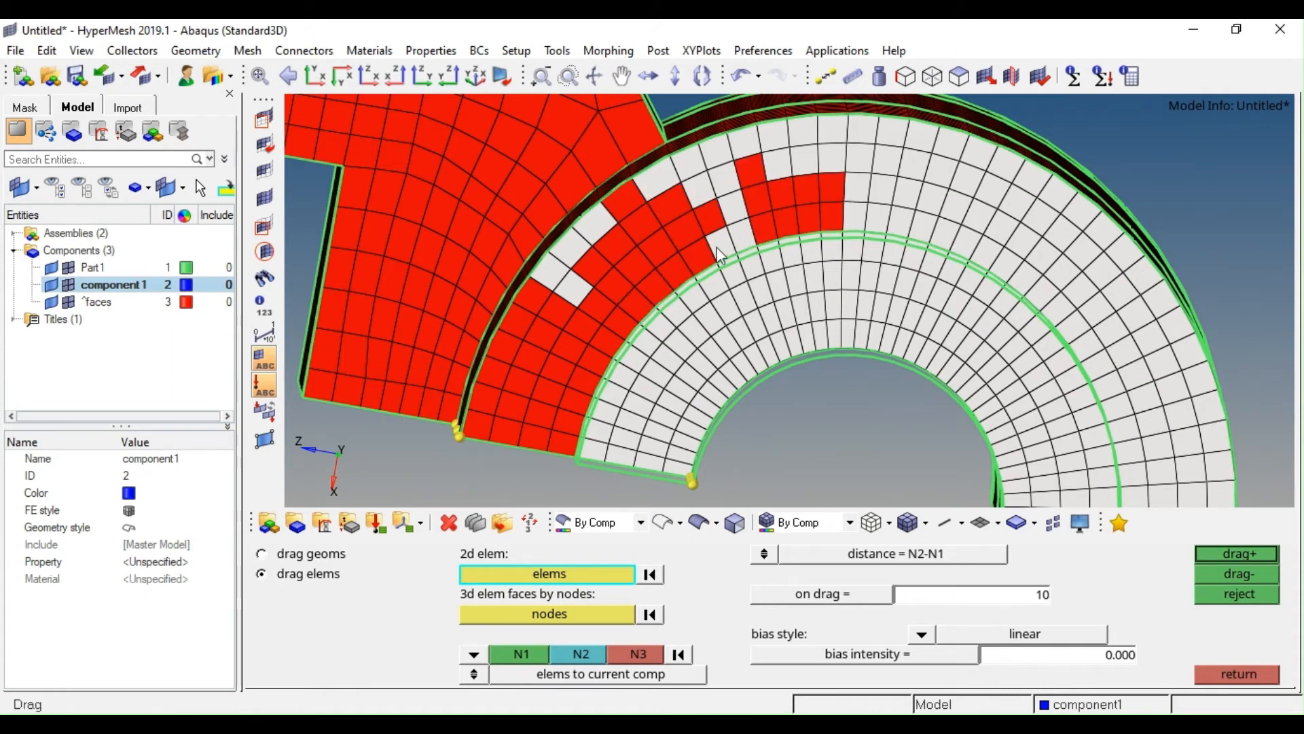
shift+right_drag(793, 113, 649, 216)
shift+right_drag(666, 166, 528, 310)
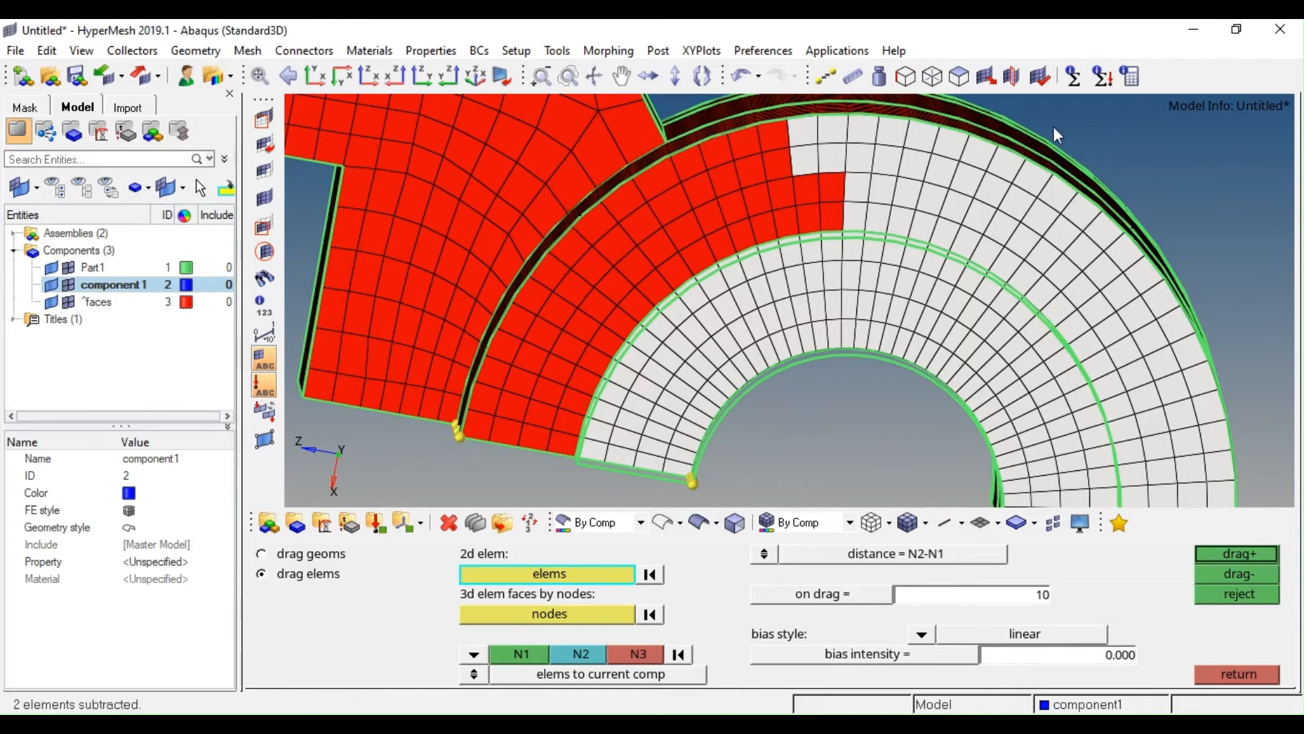
shift+right_drag(1061, 103, 815, 241)
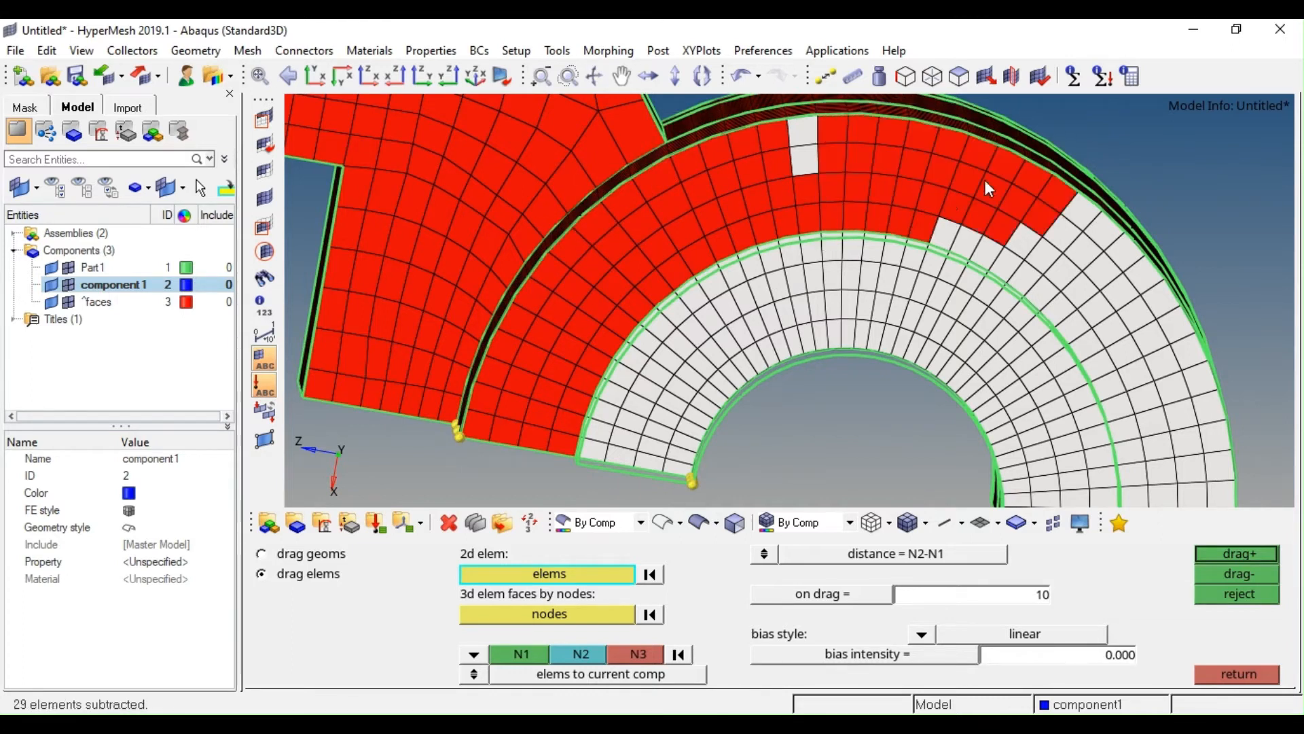
shift+right_drag(920, 115, 724, 202)
shift+right_drag(1188, 168, 1015, 293)
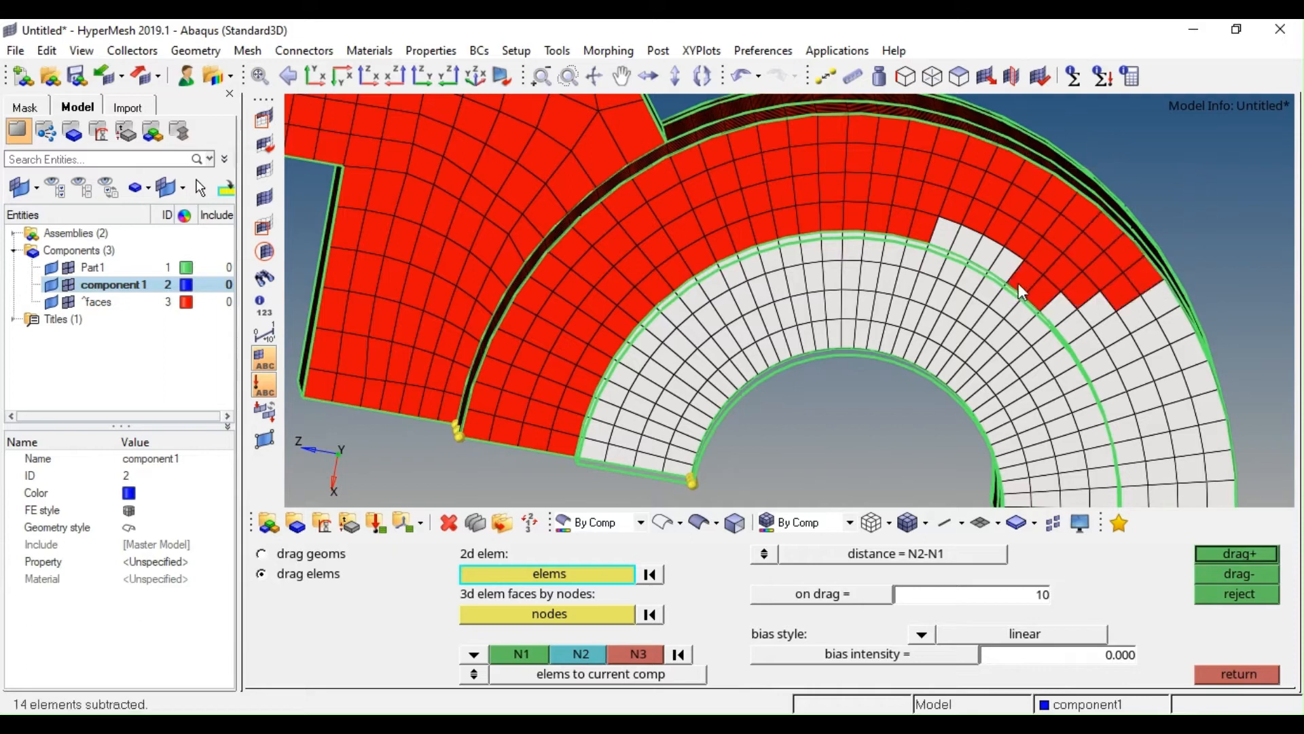
right_click(954, 235)
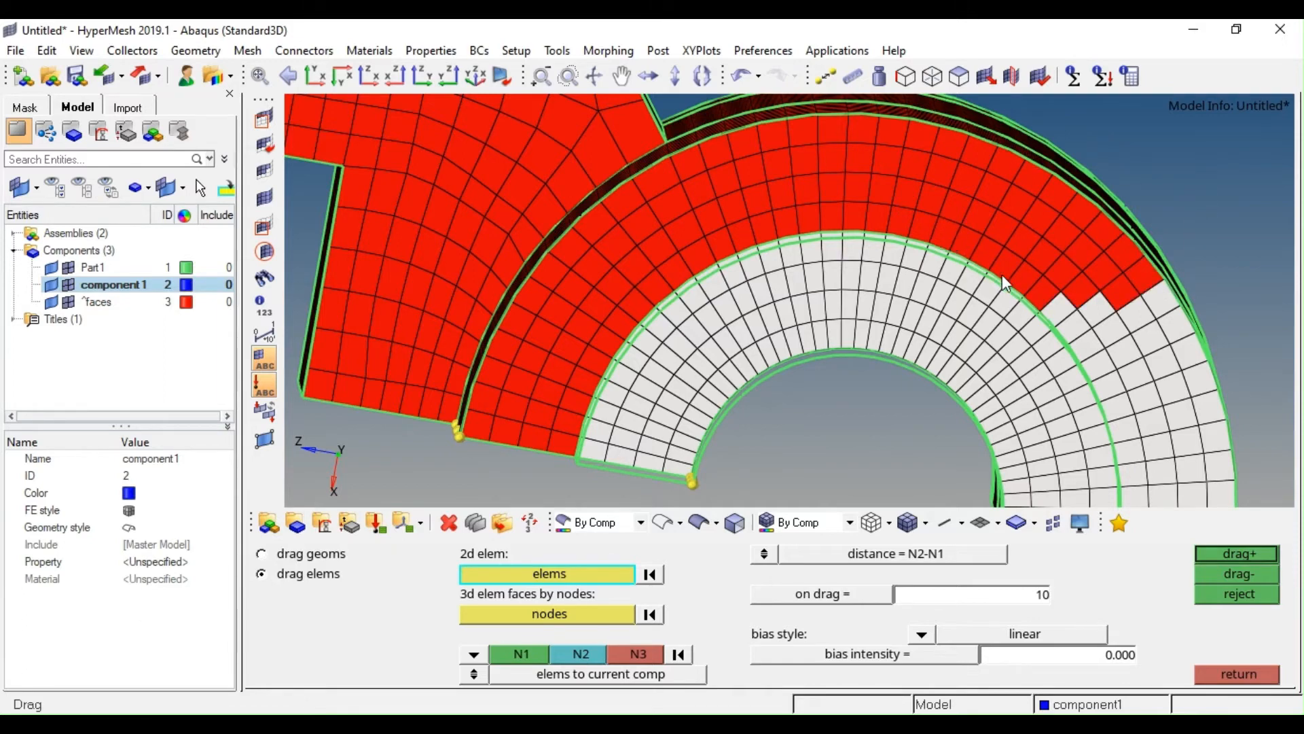
scroll(1080, 350, down, 3)
ctrl+right_drag(1080, 349, 952, 254)
scroll(957, 252, up, 5)
shift+right_drag(1201, 163, 949, 431)
shift+right_drag(1044, 115, 920, 312)
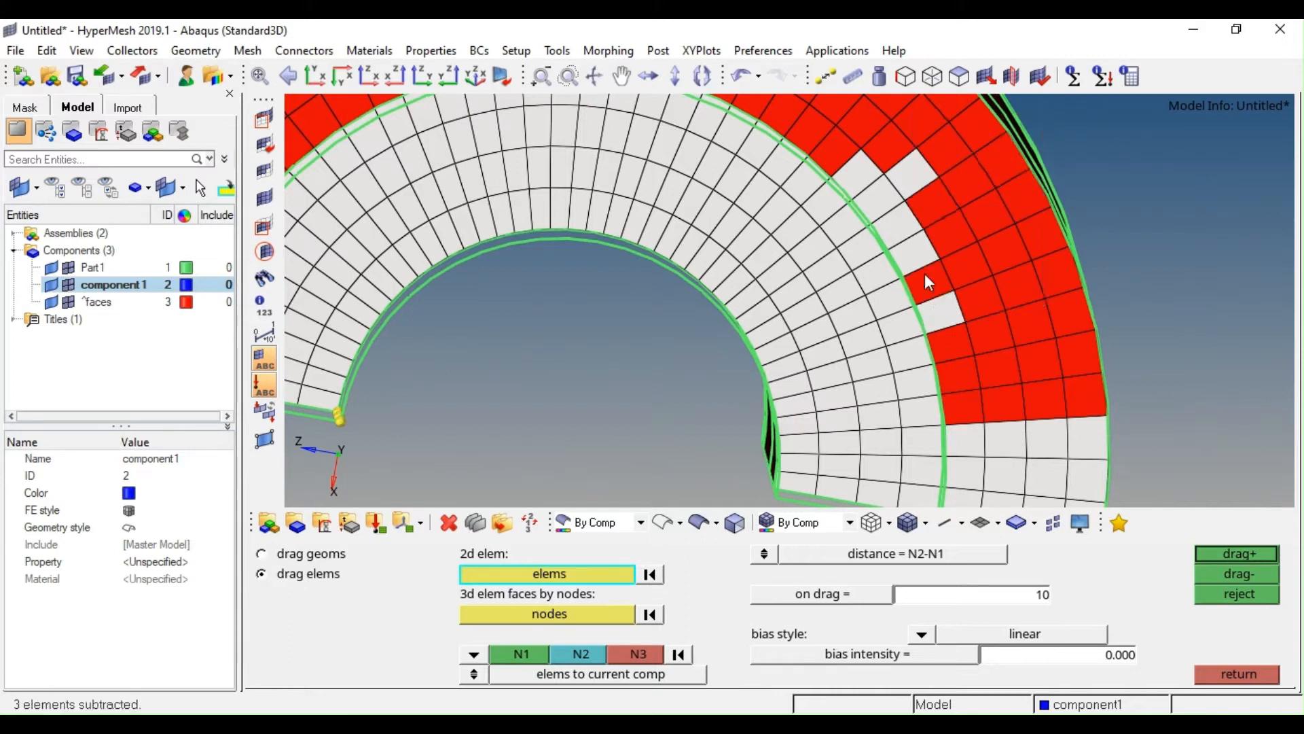
shift+right_drag(940, 146, 875, 217)
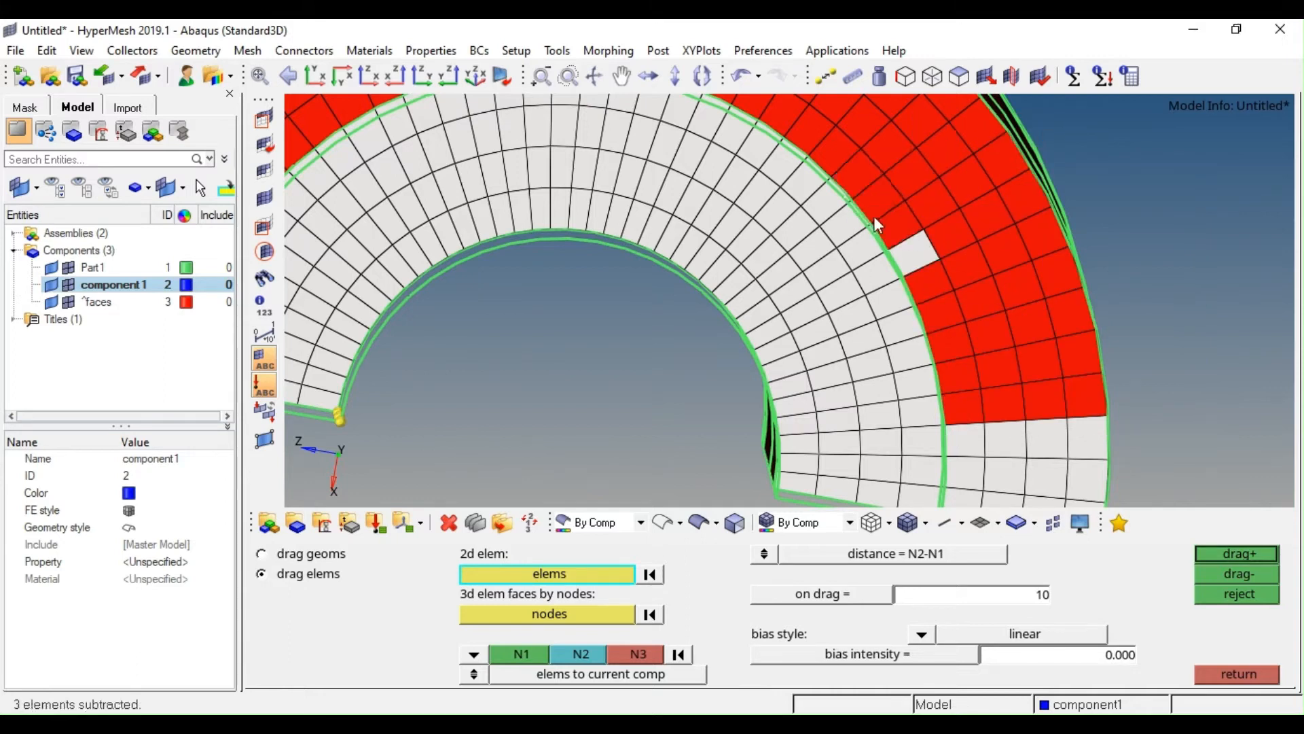
right_click(919, 245)
ctrl+scroll(967, 302, down, 3)
shift+right_drag(1089, 326, 965, 456)
ctrl+scroll(965, 333, down, 3)
ctrl+drag(950, 342, 955, 280)
ctrl+scroll(751, 359, up, 4)
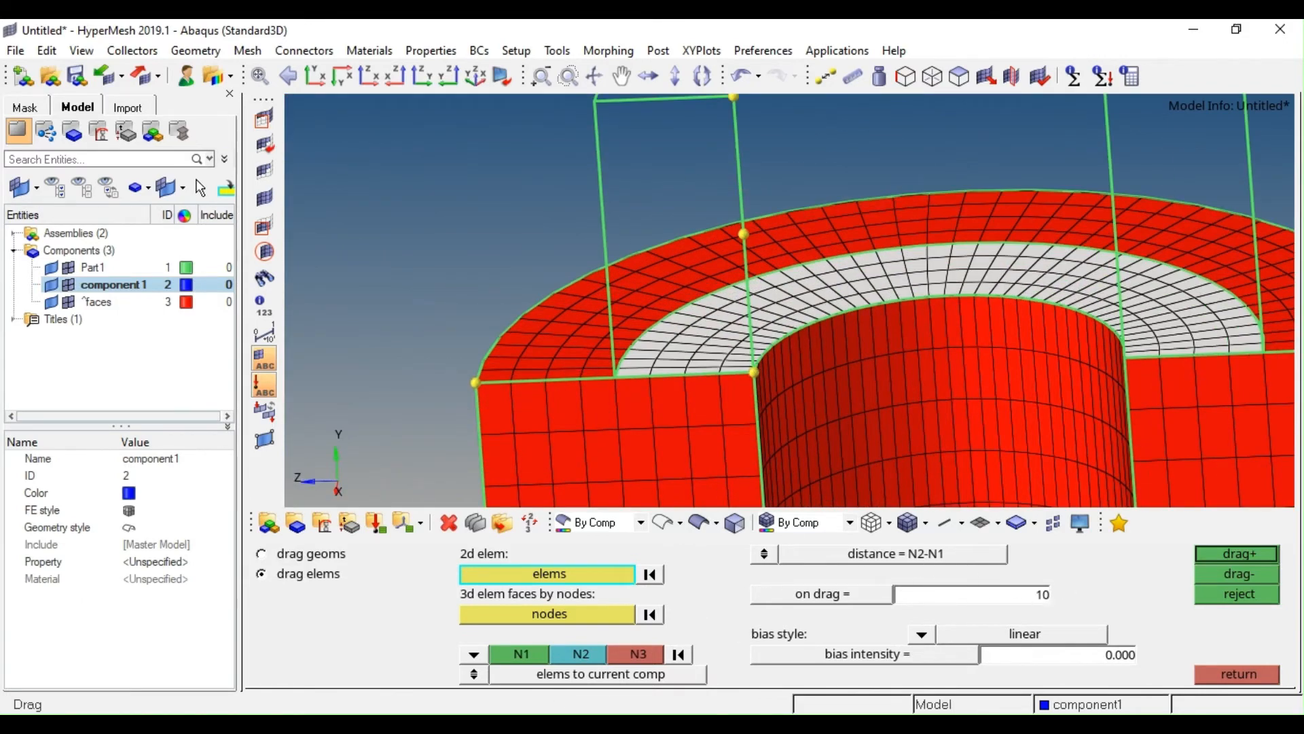
Drag the selected elements from the lower to the upper node of the topmost half-ring's inner edge, with 10 elements along the drag
click(514, 659)
ctrl+scroll(740, 428, up, 3)
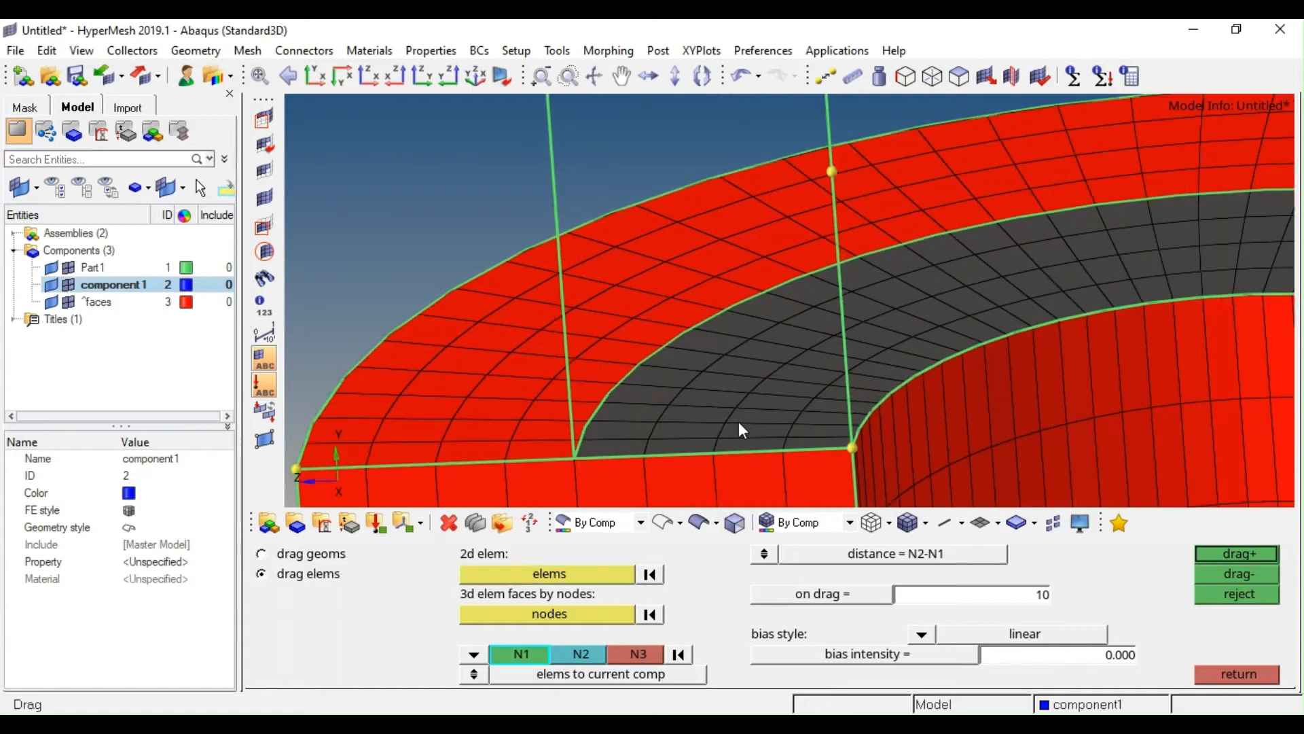
click(851, 448)
ctrl+scroll(878, 393, down, 5)
click(786, 249)
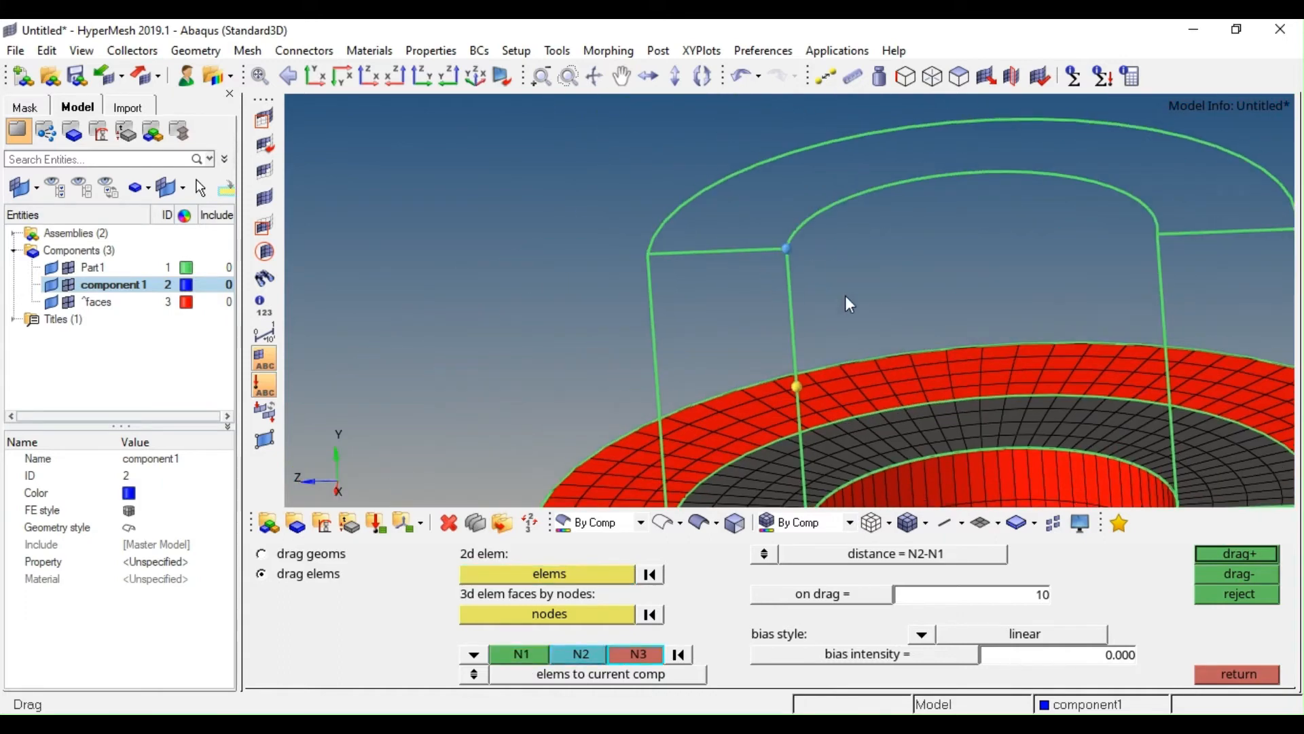
ctrl+scroll(845, 295, down, 4)
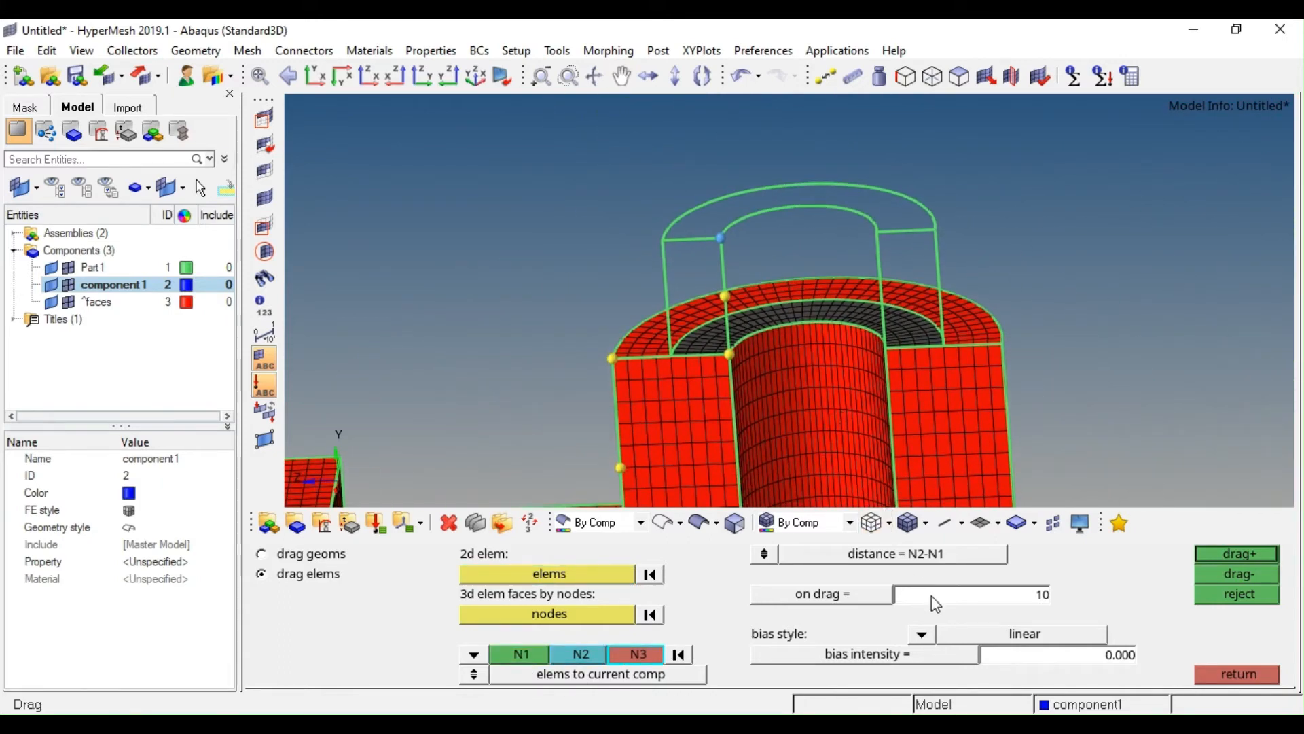
click(1227, 551)
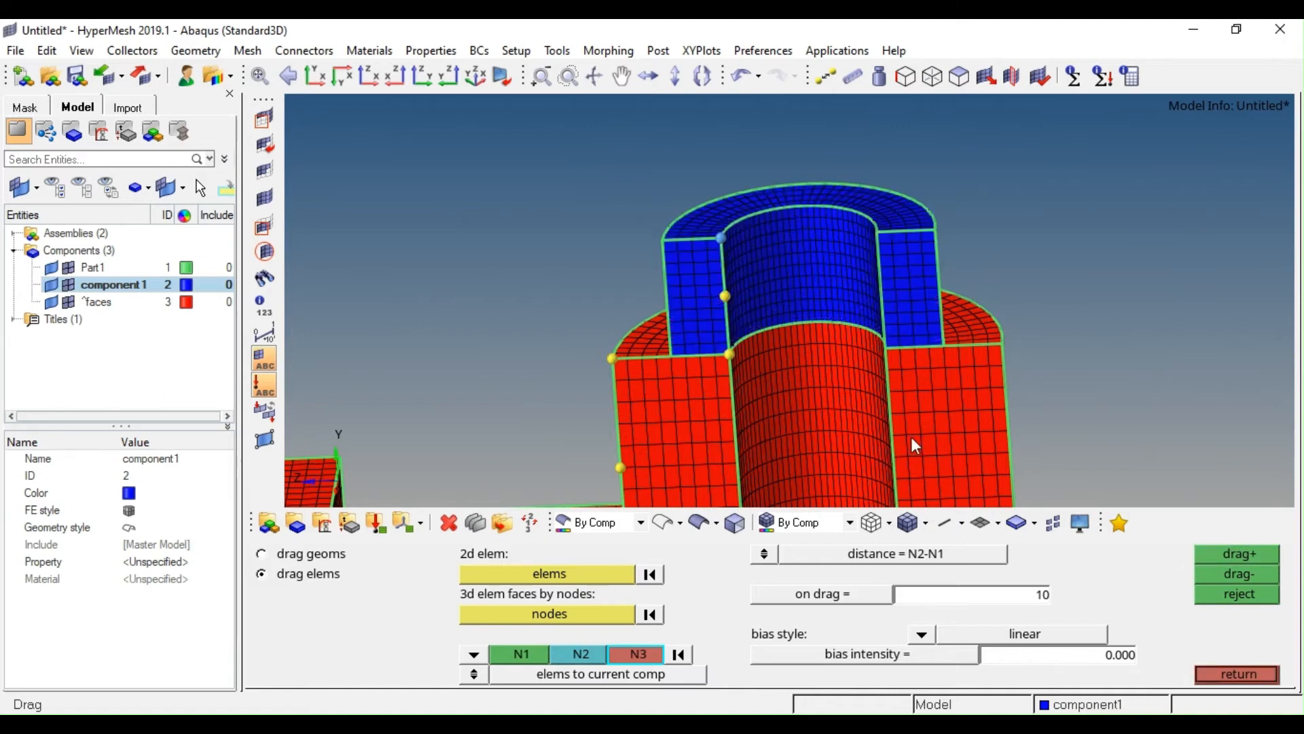
key(Escape)
ctrl+scroll(718, 336, down, 5)
ctrl+right_drag(703, 404, 712, 308)
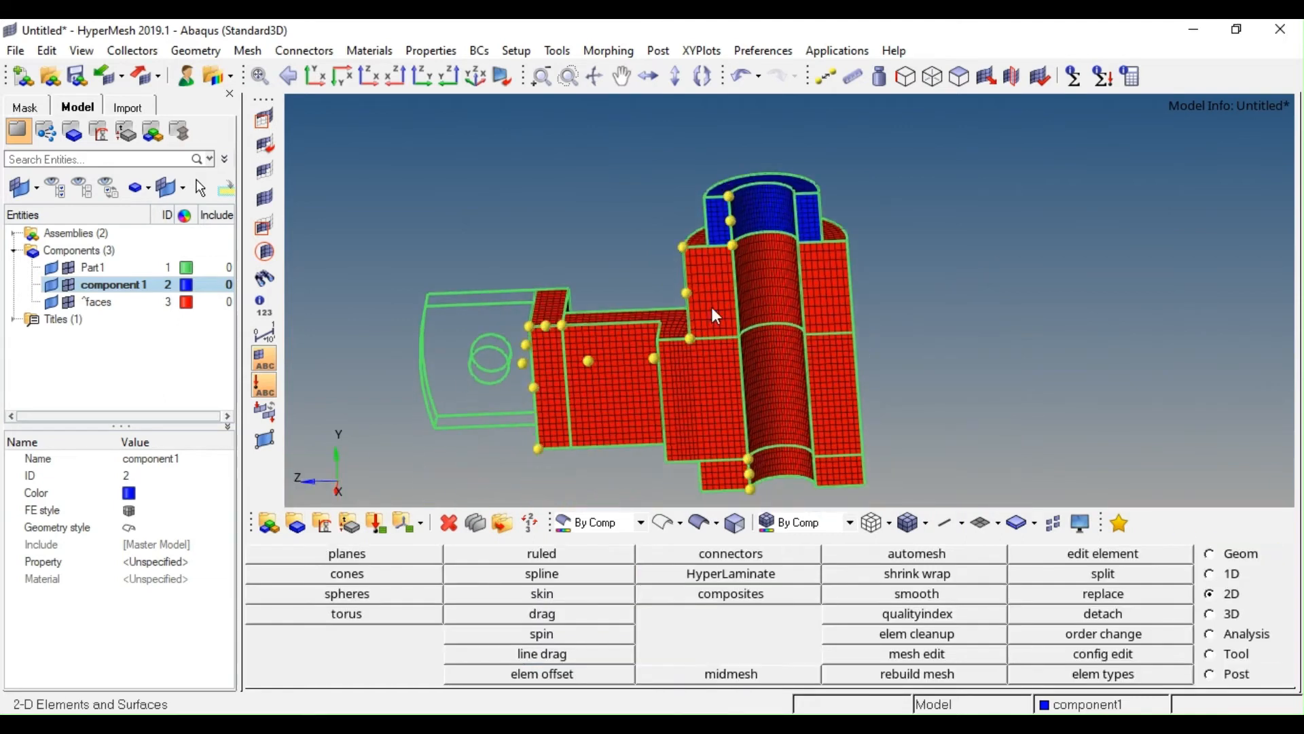
mouse_move(713, 309)
ctrl+mouse_down()
mouse_move(809, 347)
mouse_move(778, 331)
ctrl+mouse_up()
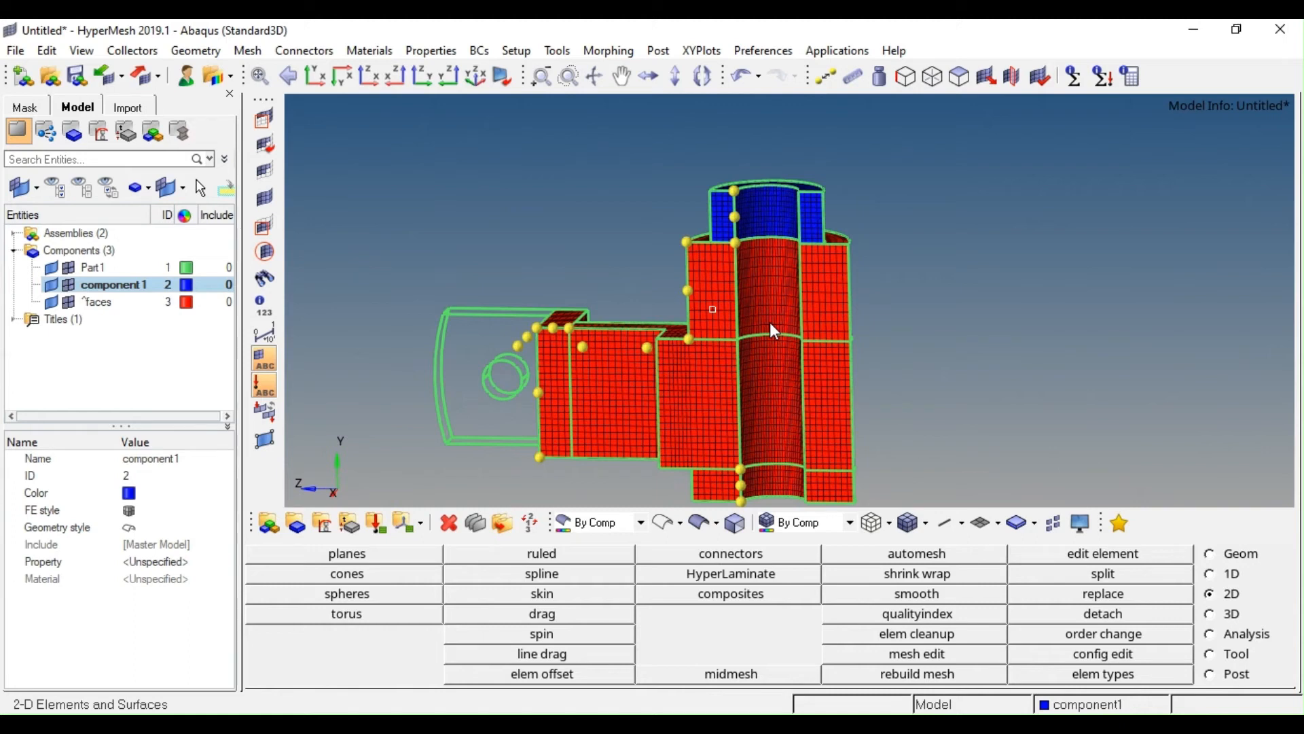
ctrl+drag(547, 358, 652, 441)
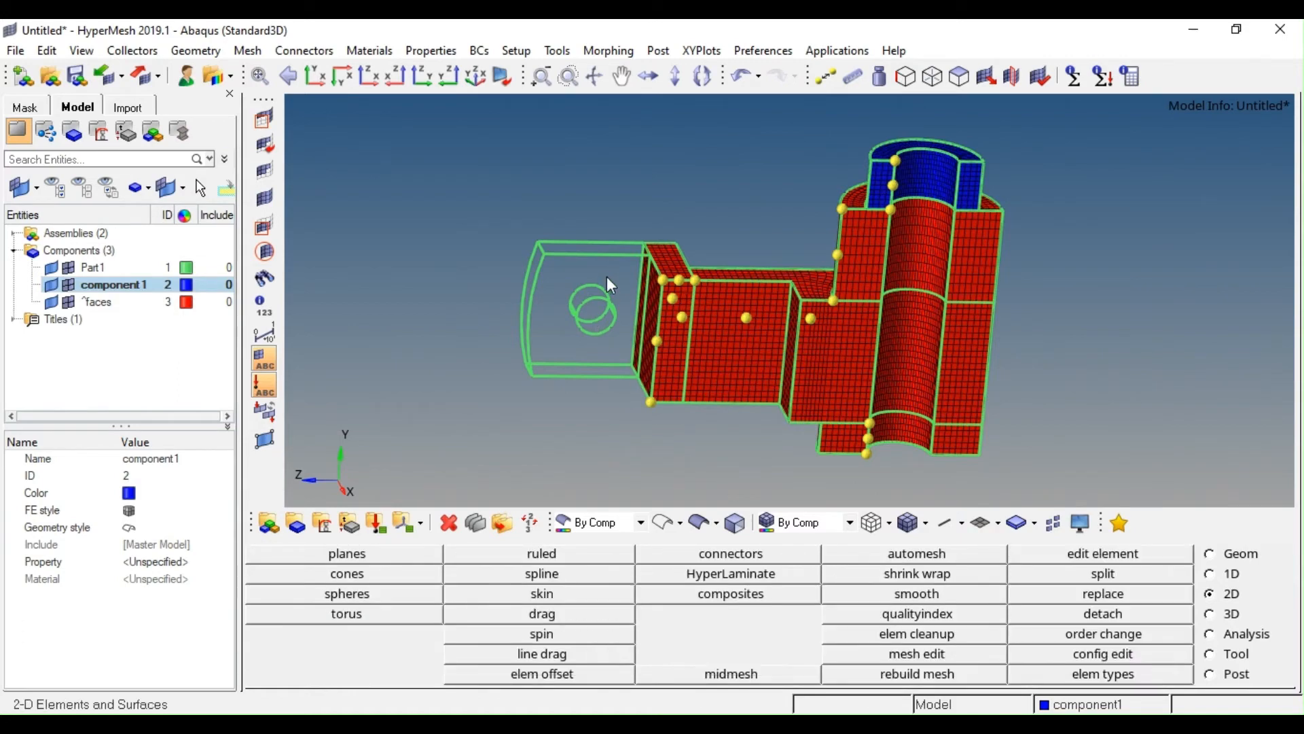
Mesh the upper surface of the unmeshed clevis lug using the batchmesh/QI optimize method
ctrl+right_drag(606, 276, 648, 276)
scroll(780, 368, up, 5)
mouse_move(829, 383)
ctrl+mouse_down()
mouse_move(800, 417)
mouse_move(833, 405)
ctrl+mouse_up()
key(F12)
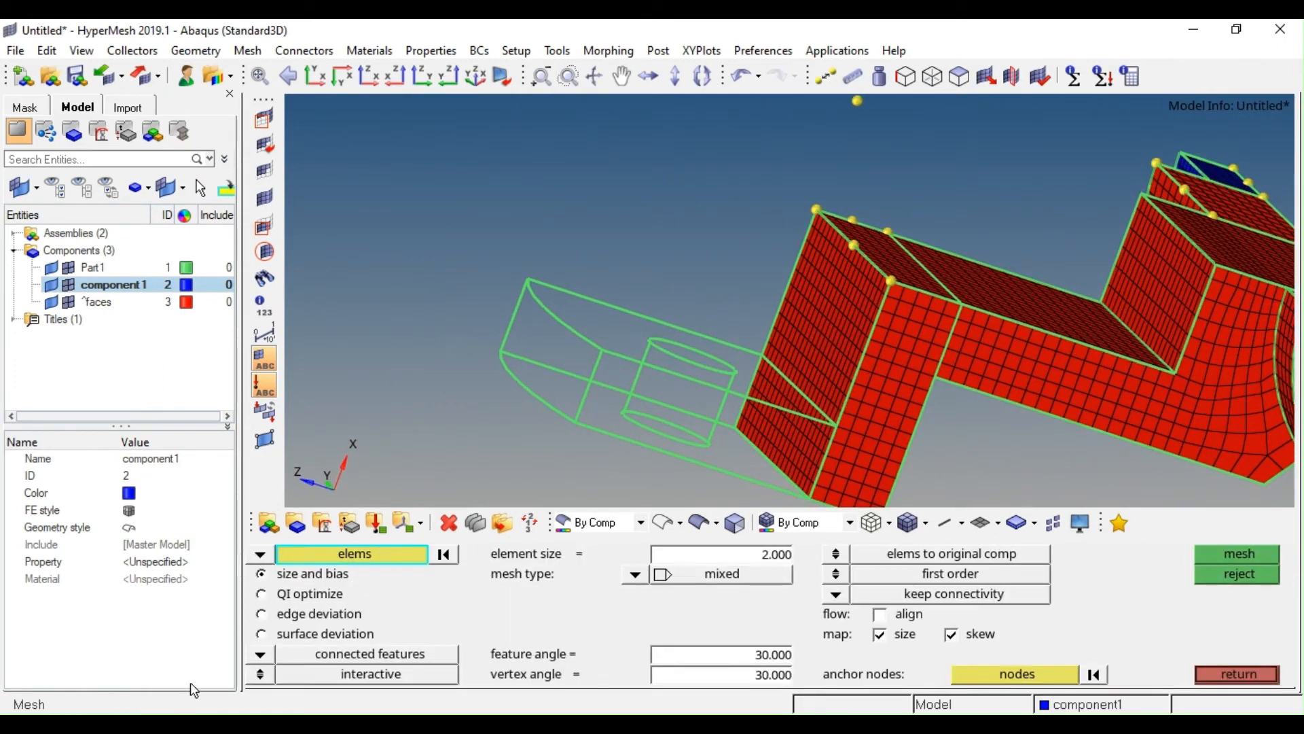
click(260, 553)
click(318, 594)
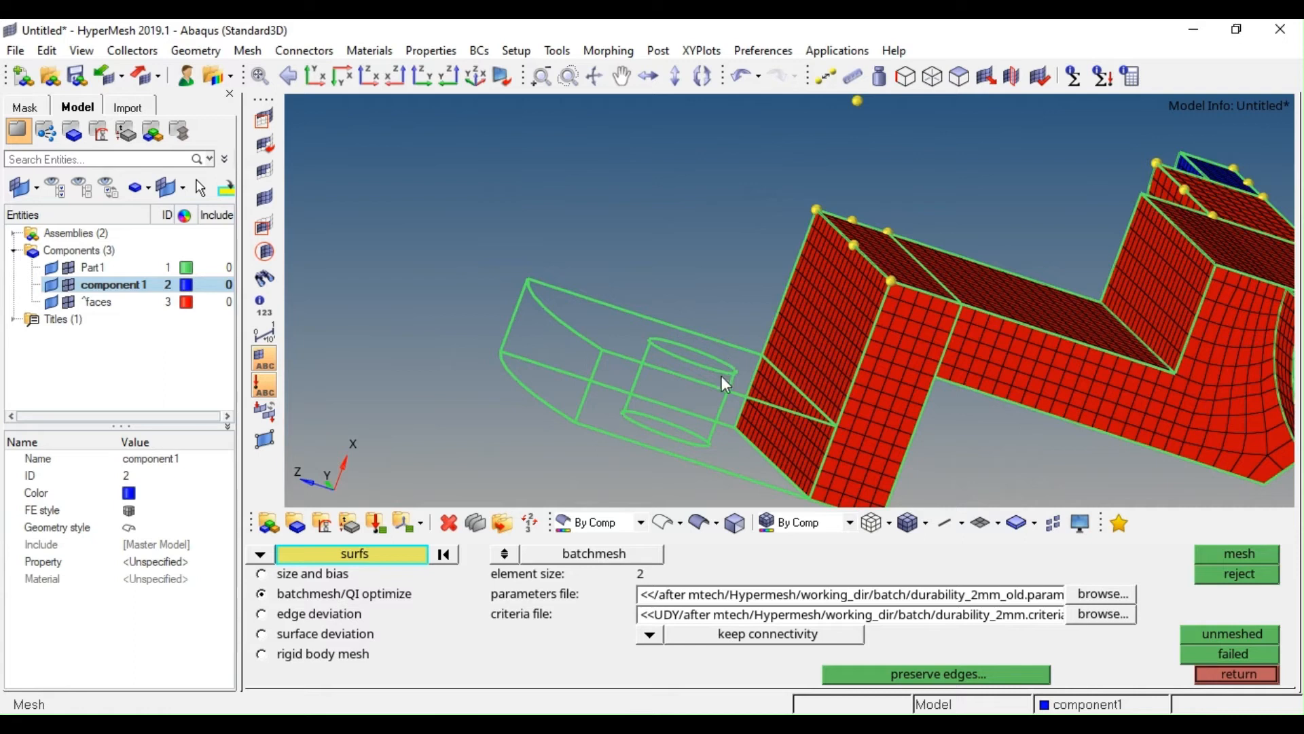
click(723, 380)
middle_click(817, 391)
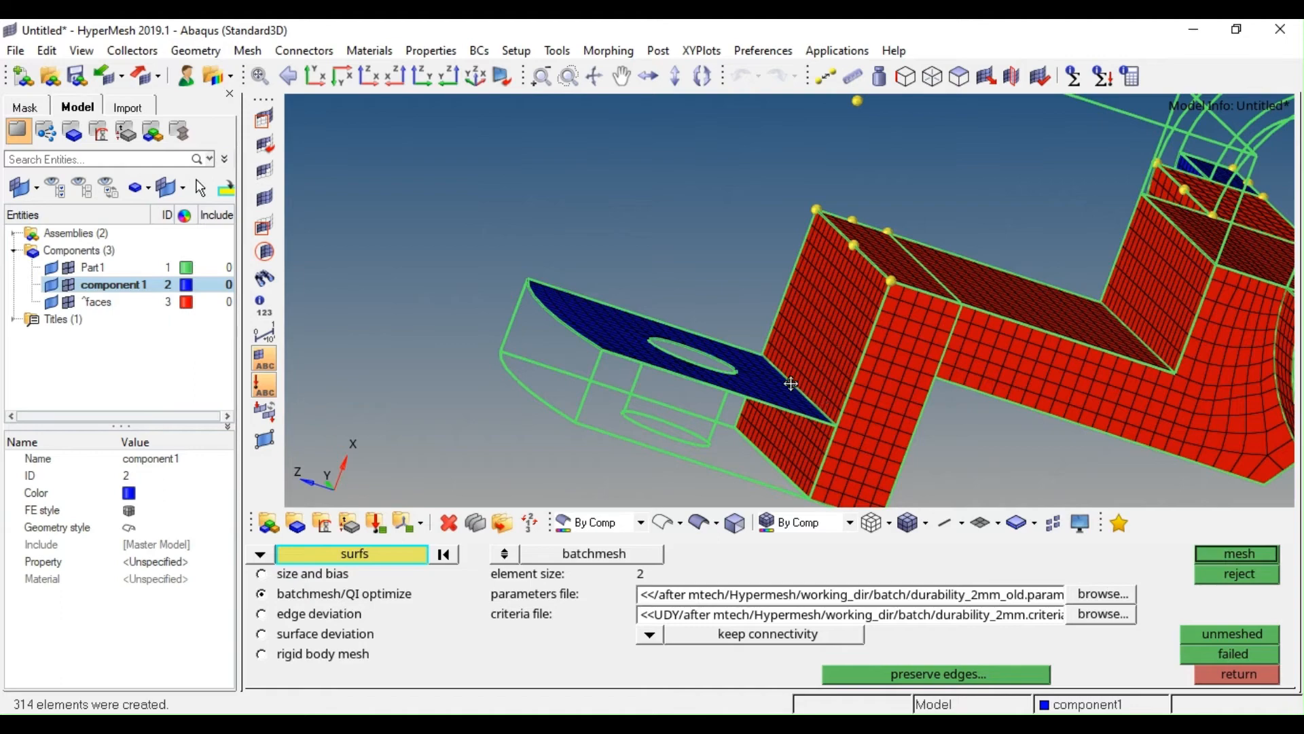
Try to find the nodes shared between the lug's surface mesh and the adjoining block's mesh
ctrl+drag(813, 389, 961, 406)
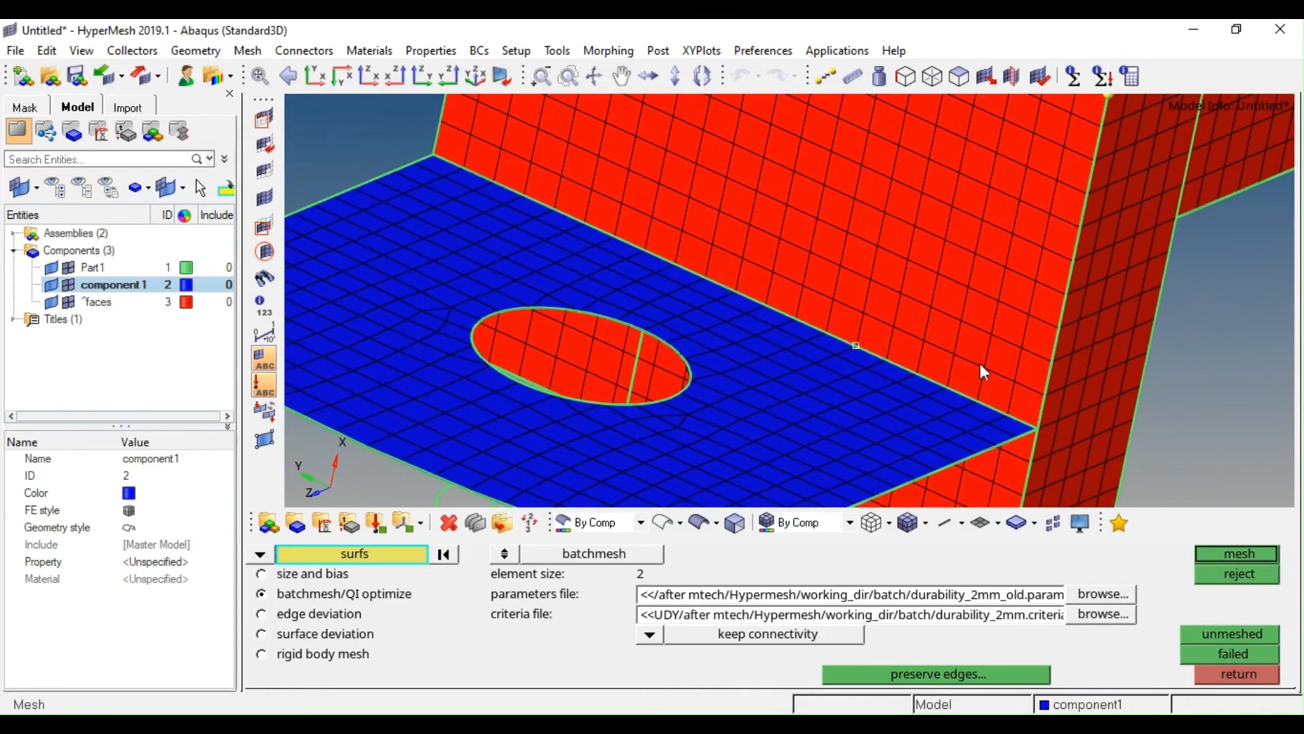
scroll(979, 361, down, 3)
ctrl+right_drag(967, 354, 931, 363)
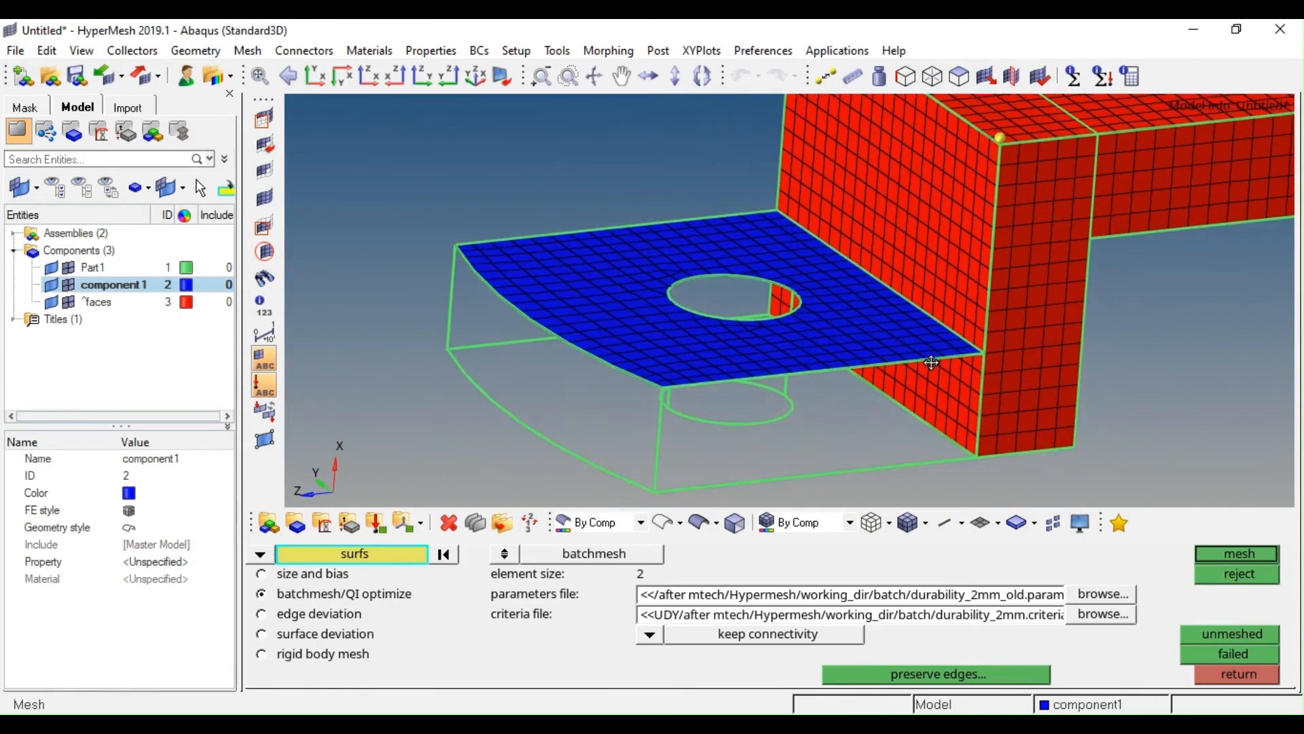
scroll(931, 362, up, 1)
key(shift+F3)
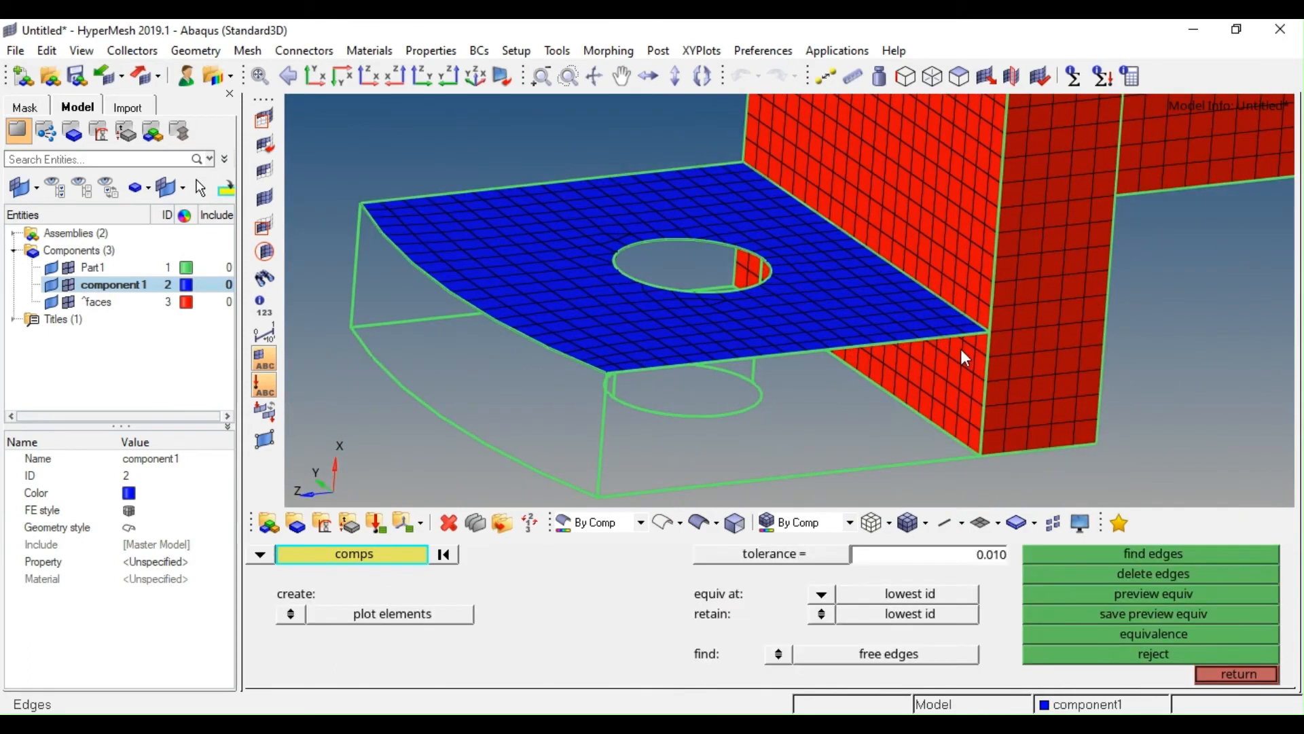
key(shift+F5)
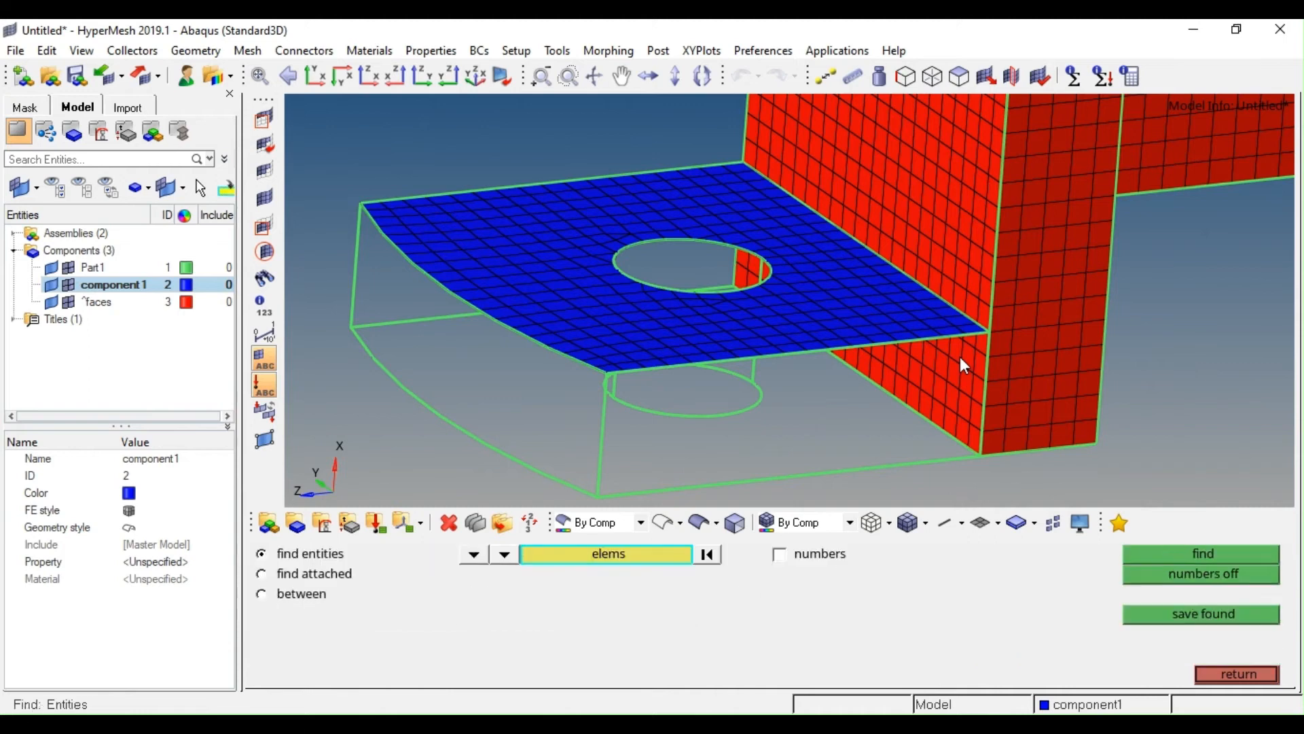
click(286, 593)
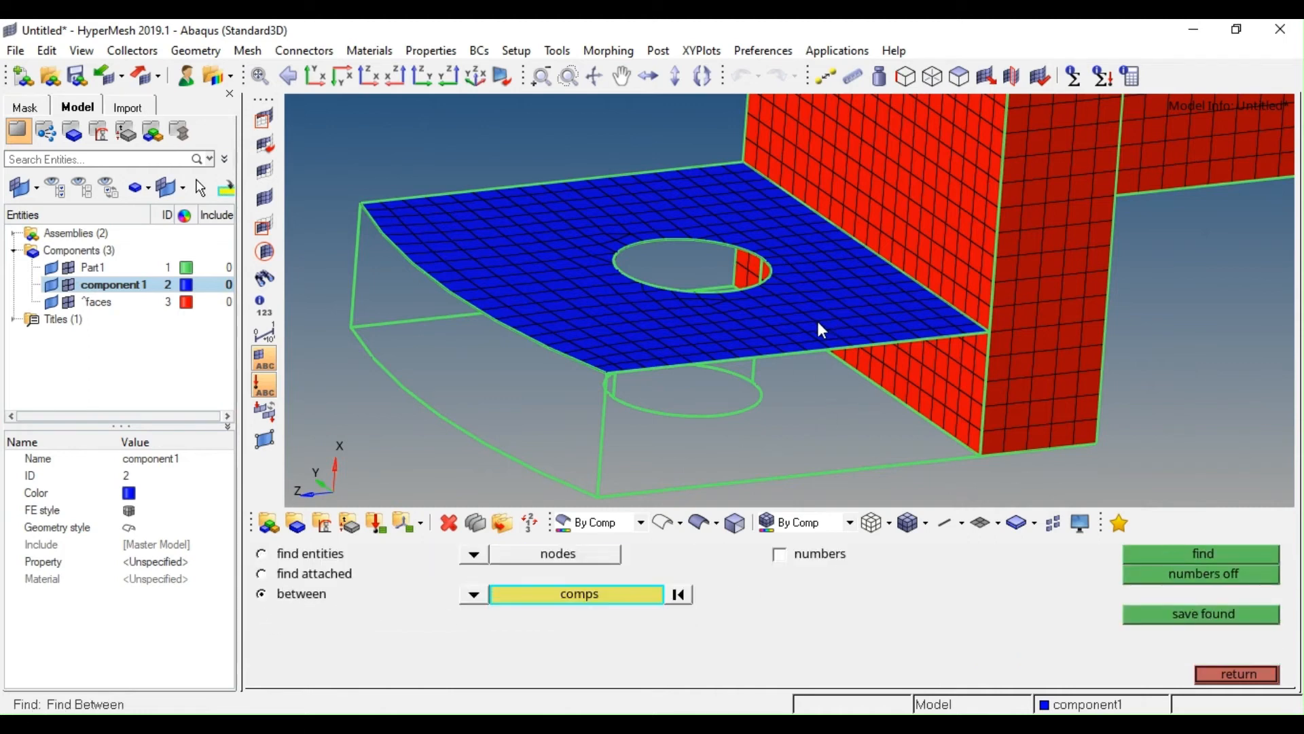
click(1211, 551)
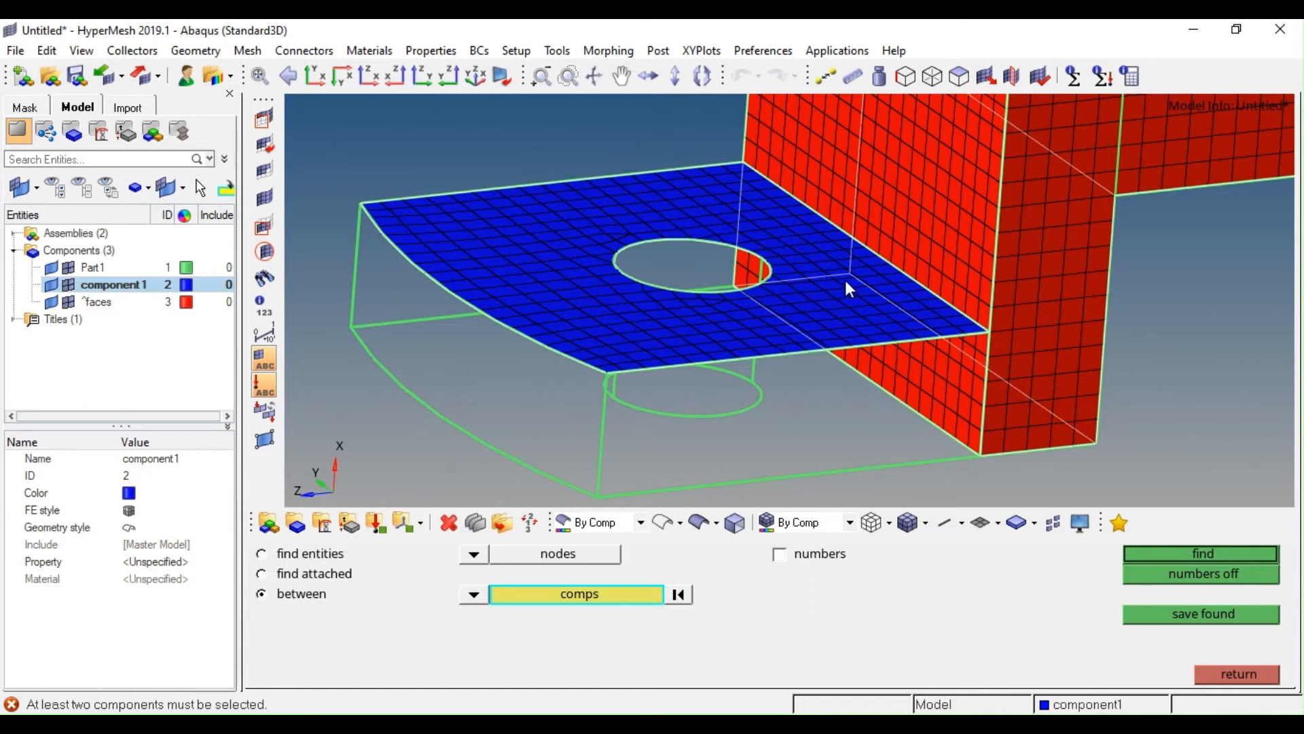
click(678, 593)
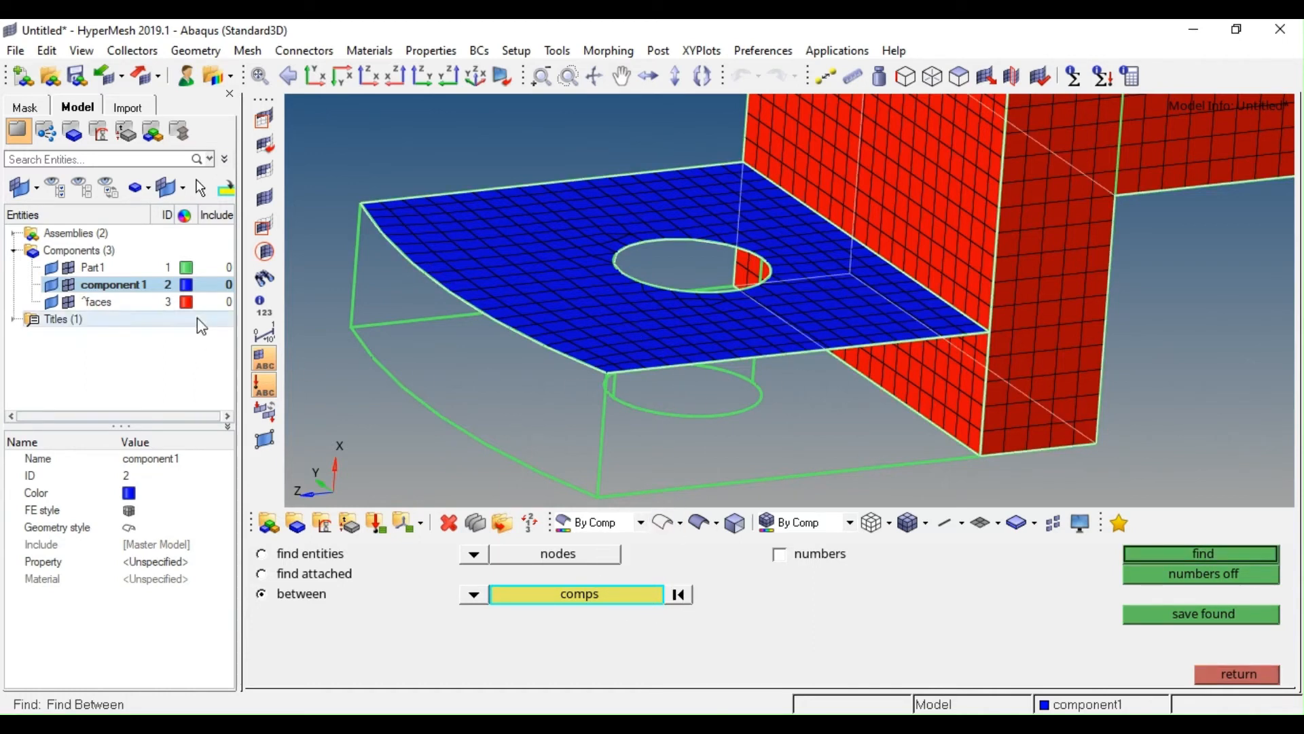
Create a component named component2 and move all surface elements on the lug's upper face into it
click(95, 251)
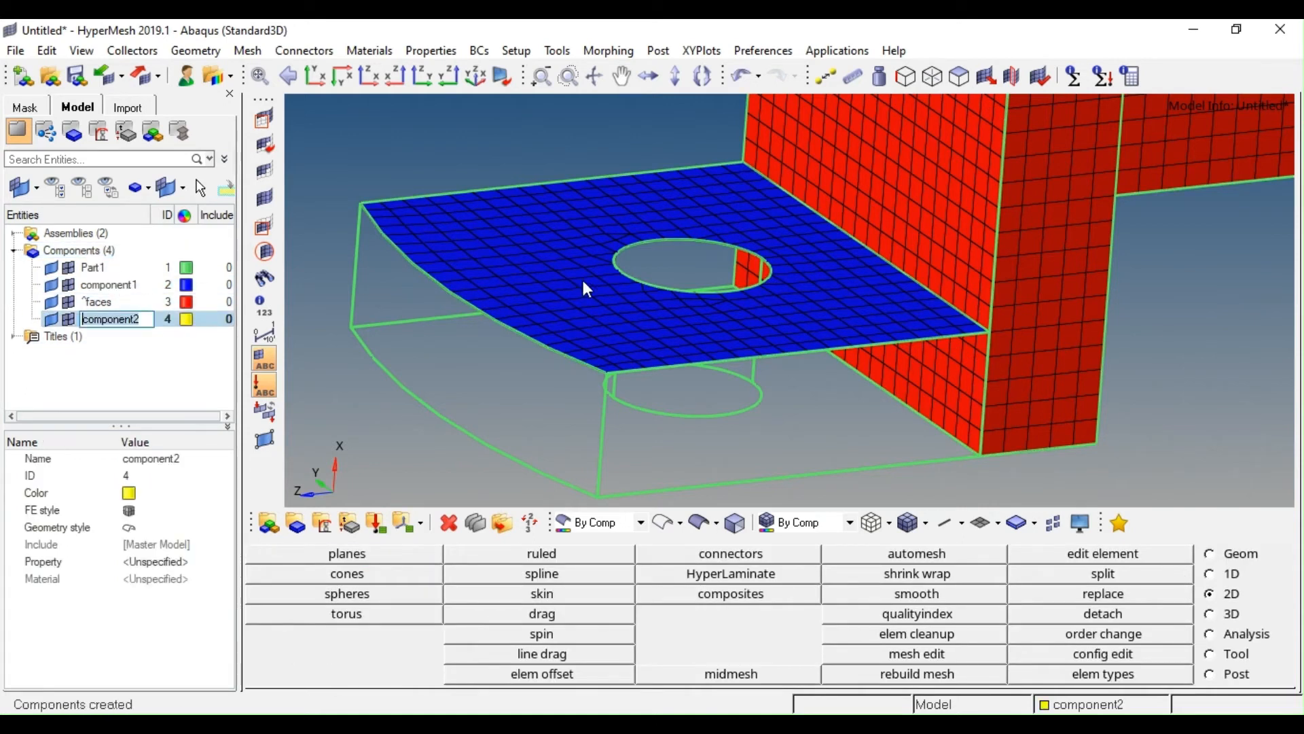
ctrl+right_drag(582, 277, 620, 299)
key(shift+F11)
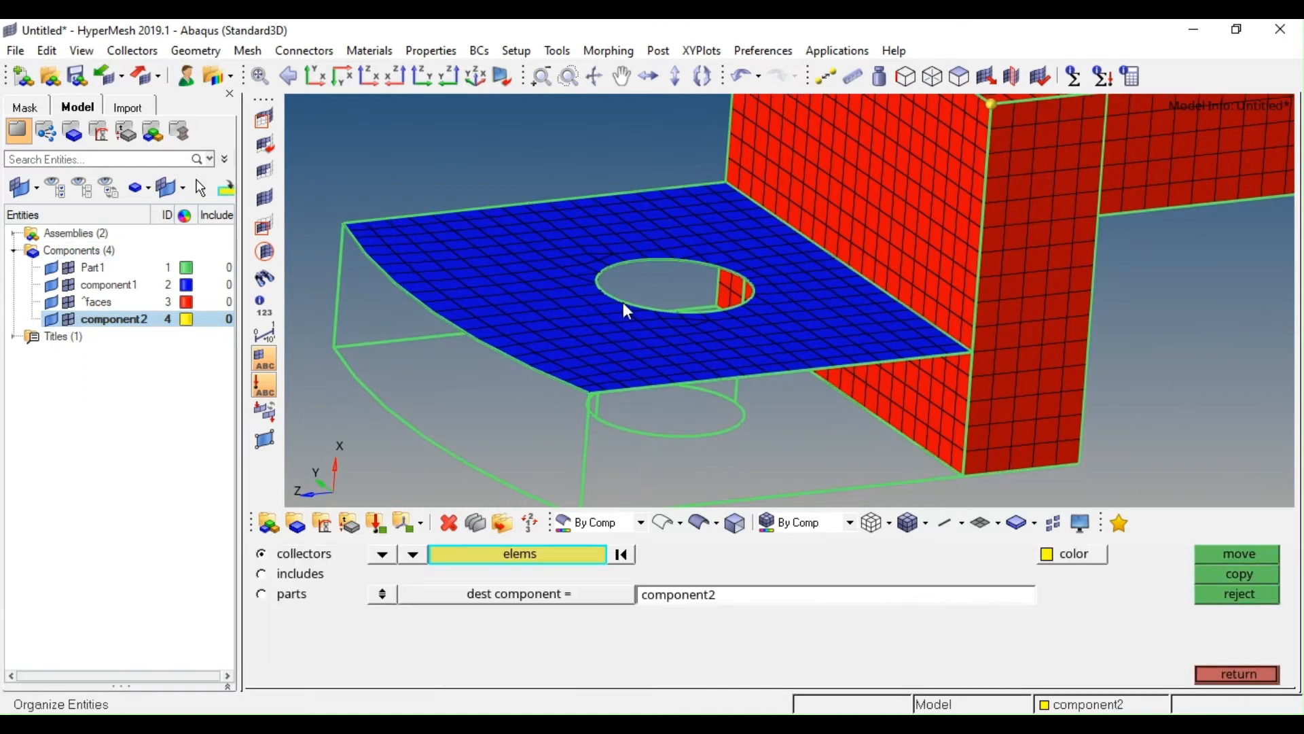
click(584, 354)
click(562, 558)
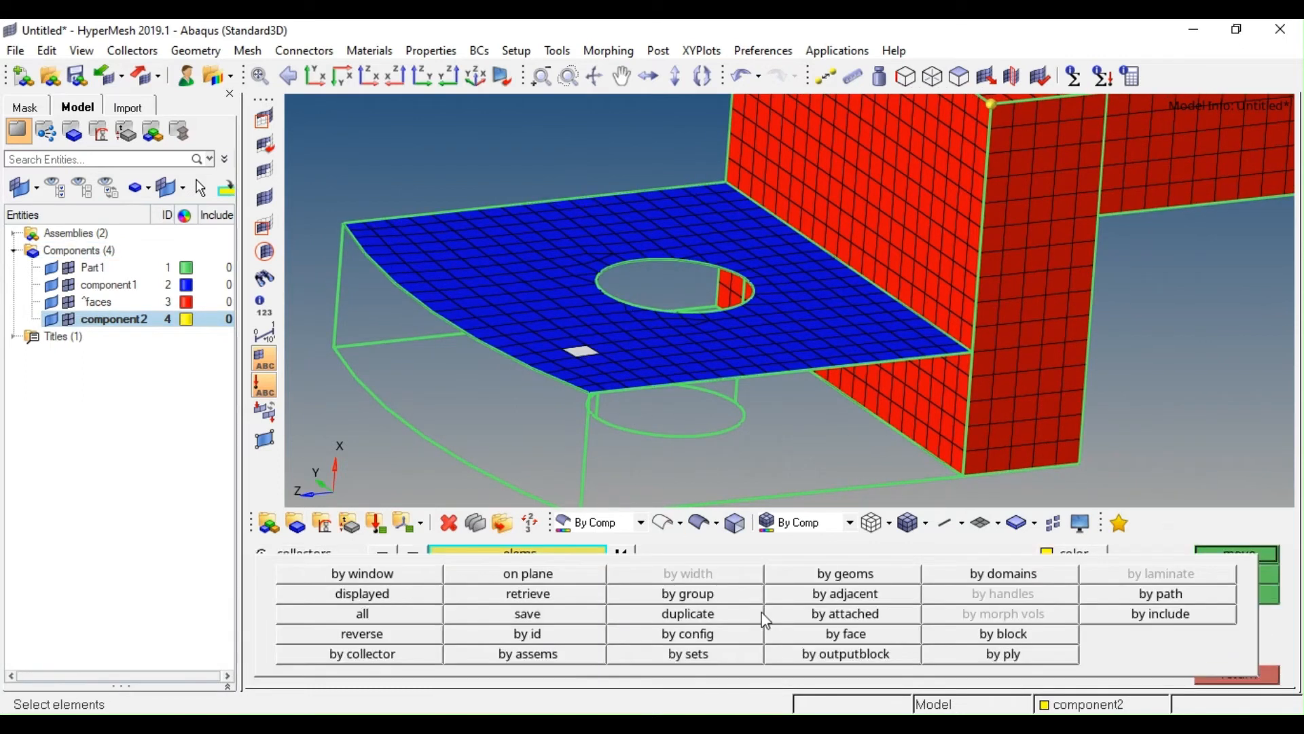
click(849, 633)
middle_click(786, 329)
Find the nodes shared between component2 and the ^faces component along the edge where the lug meets the block
key(shift+F5)
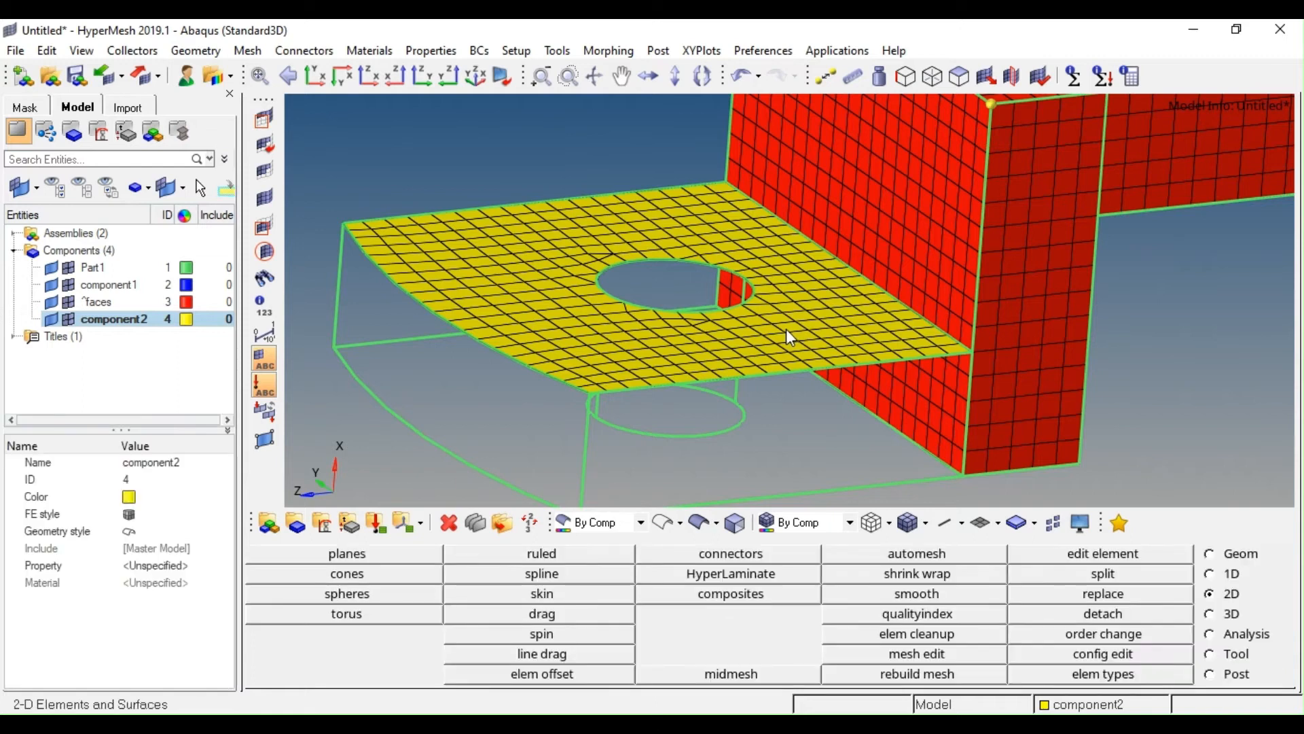
click(739, 364)
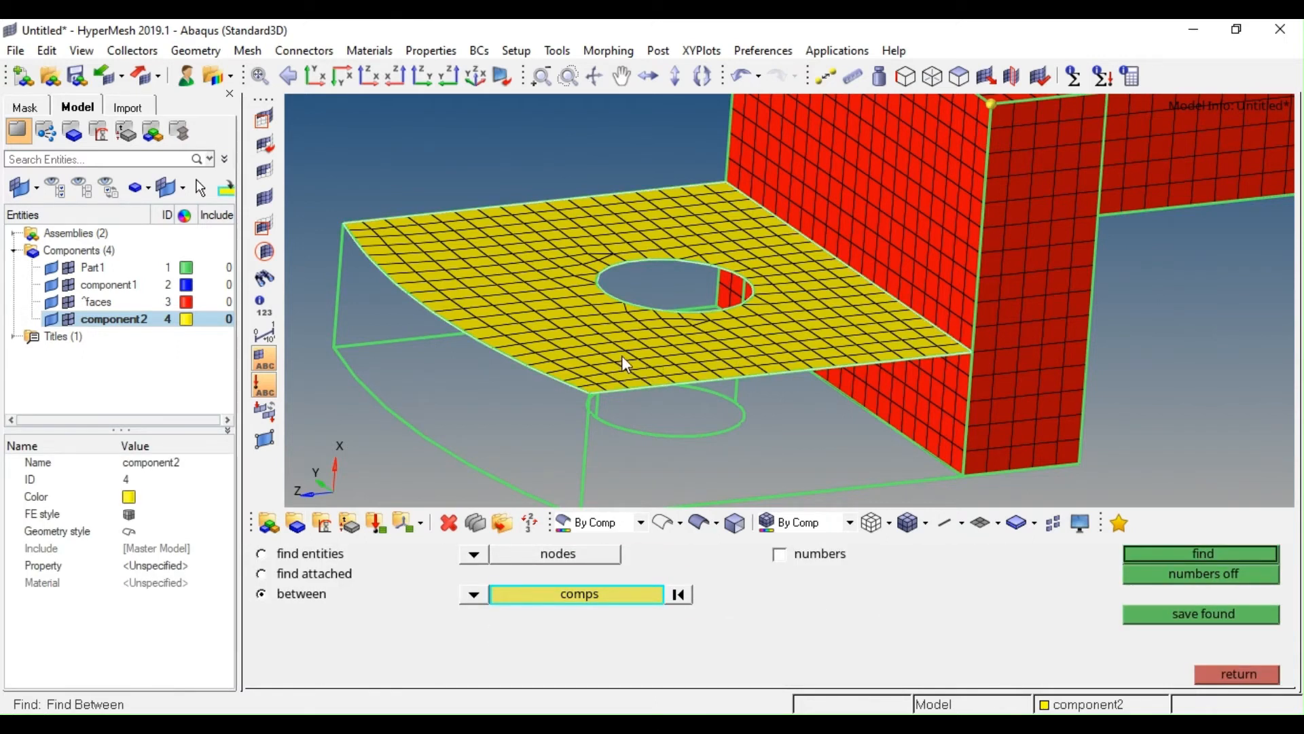
click(1014, 337)
middle_click(916, 360)
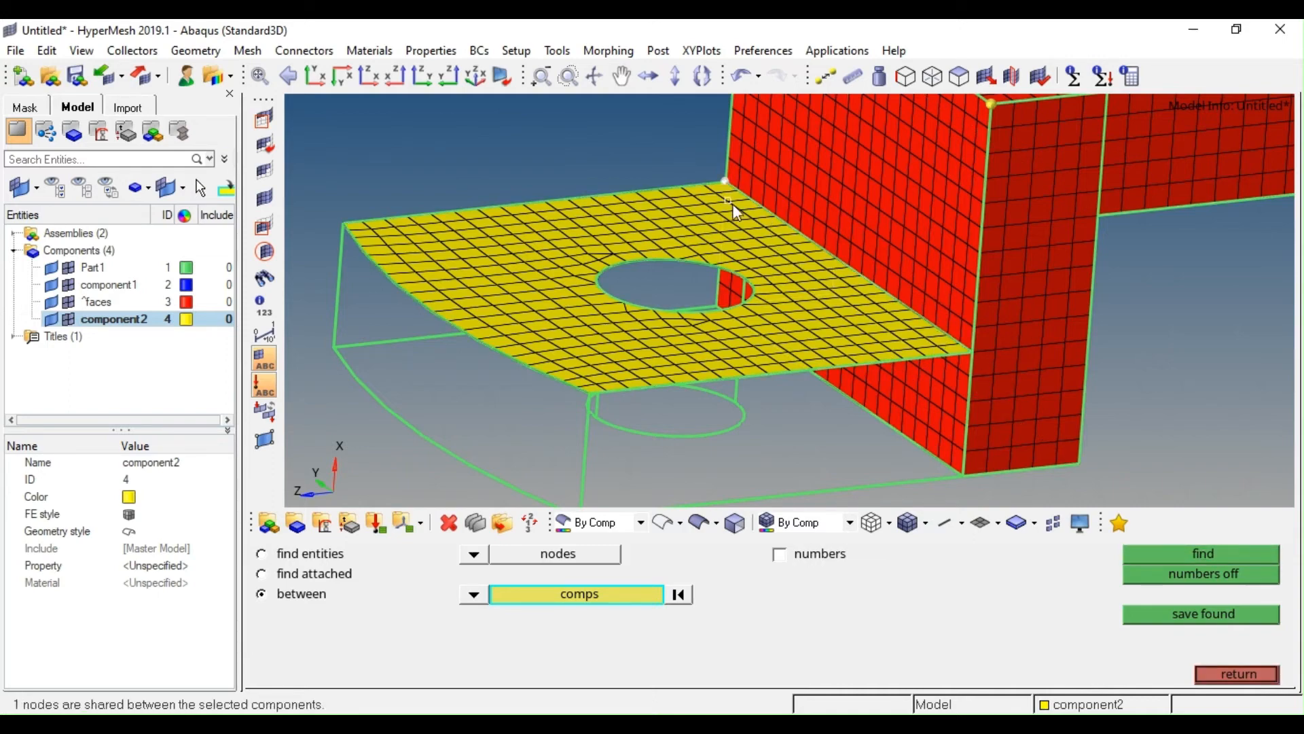
scroll(736, 212, up, 6)
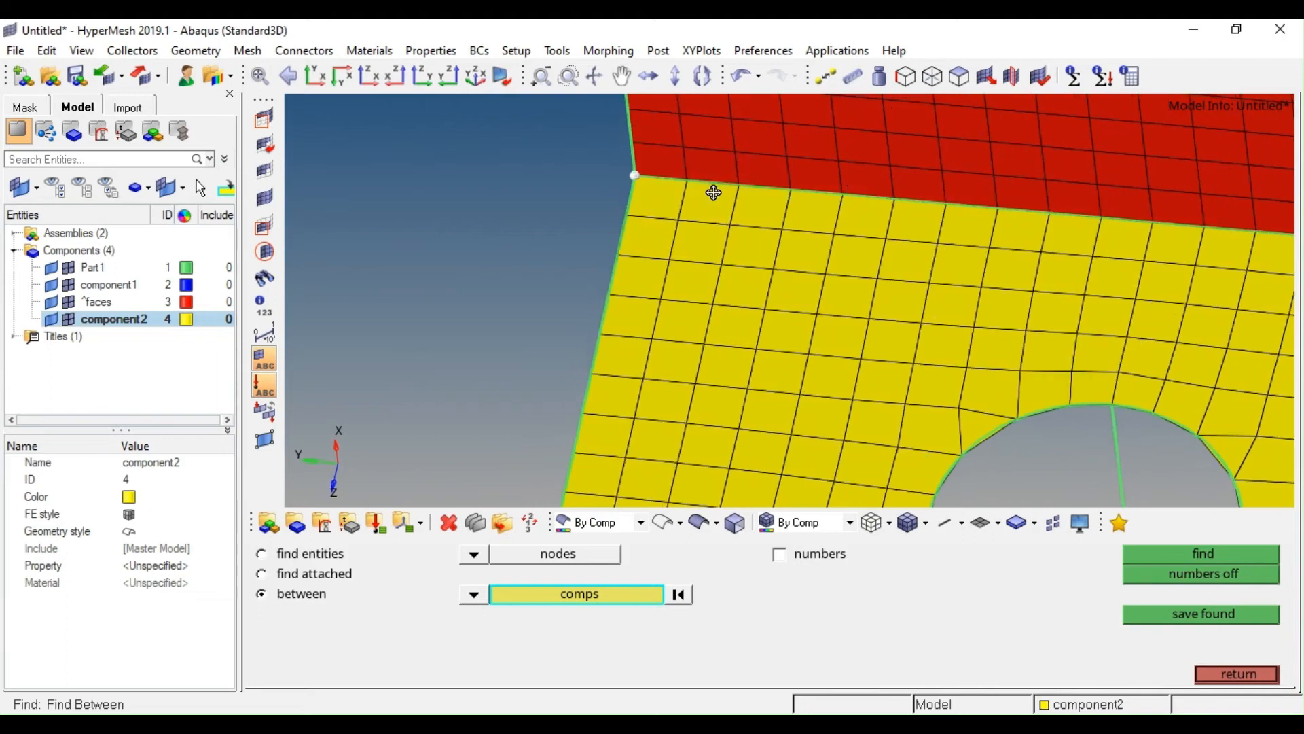
ctrl+drag(713, 193, 809, 294)
key(Escape)
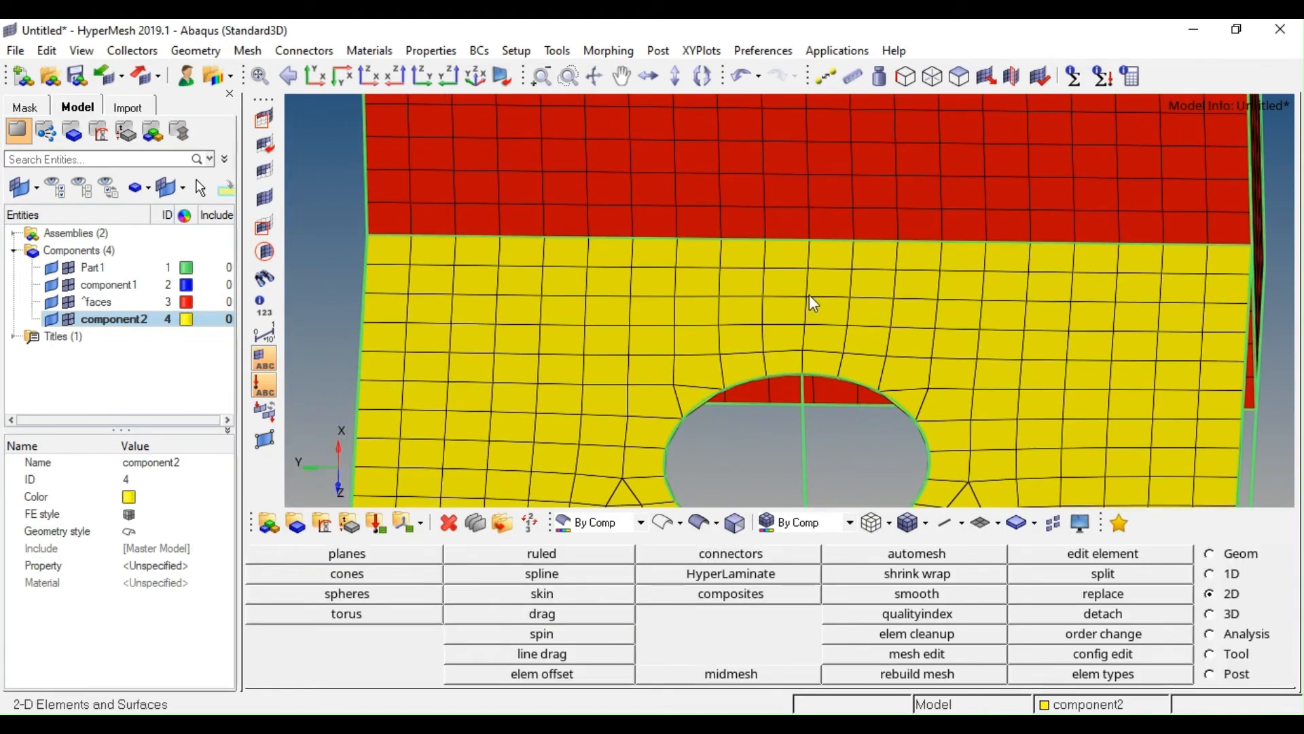
Equivalence the coincident nodes between the lug's surface mesh and the adjoining block's faces with a tolerance of 0.1
key(shift+F3)
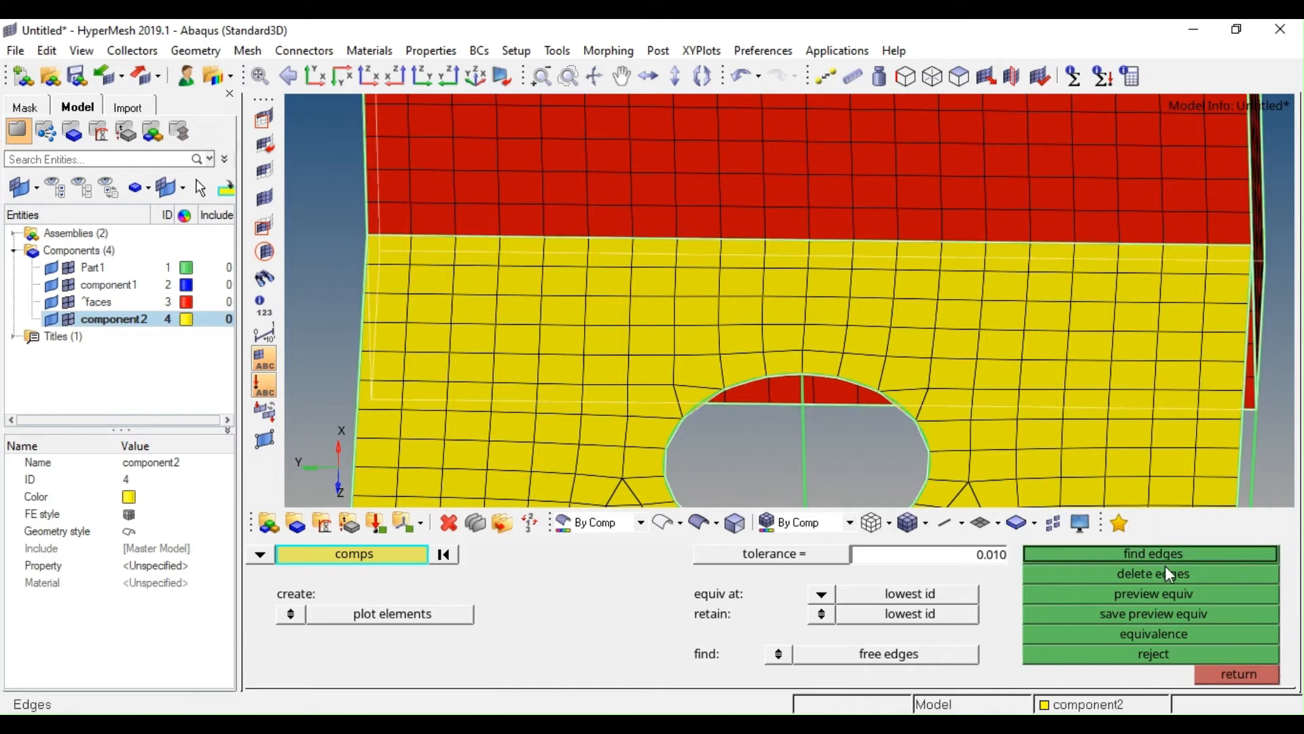
click(1154, 595)
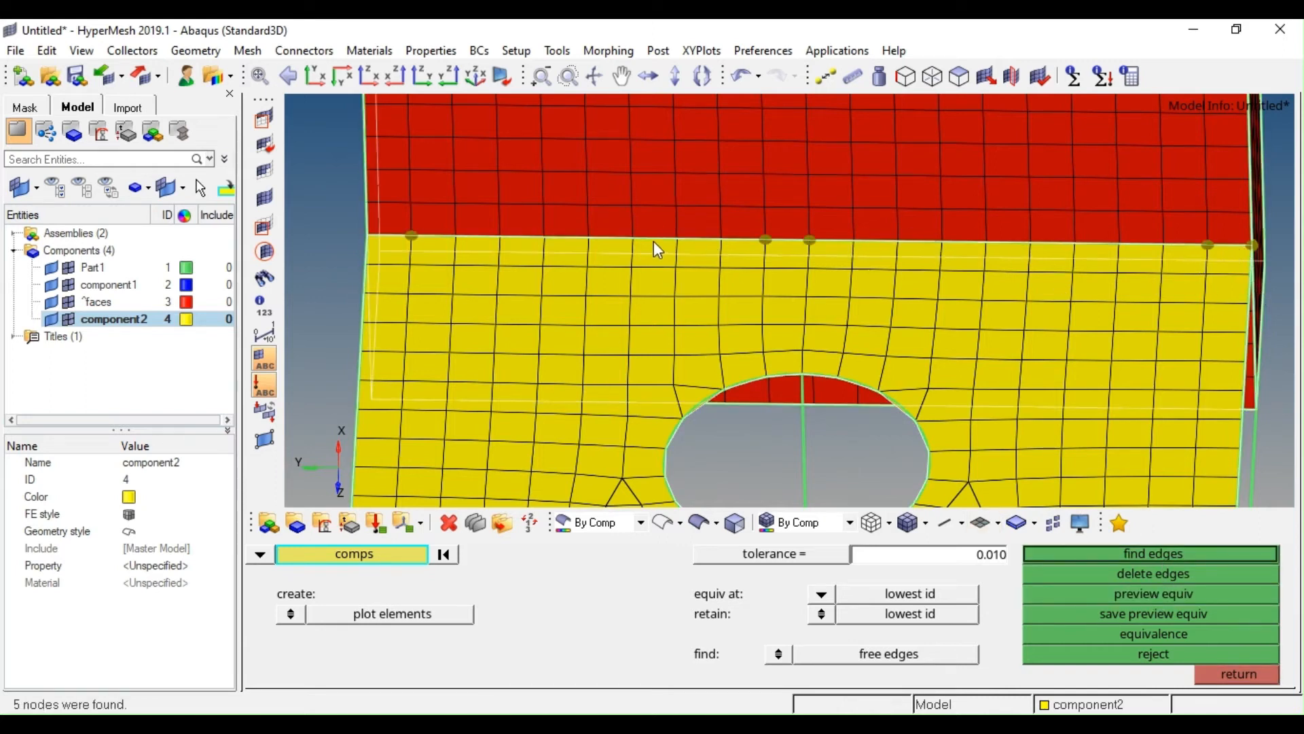
double_click(958, 562)
key(BackSpace)
click(1106, 593)
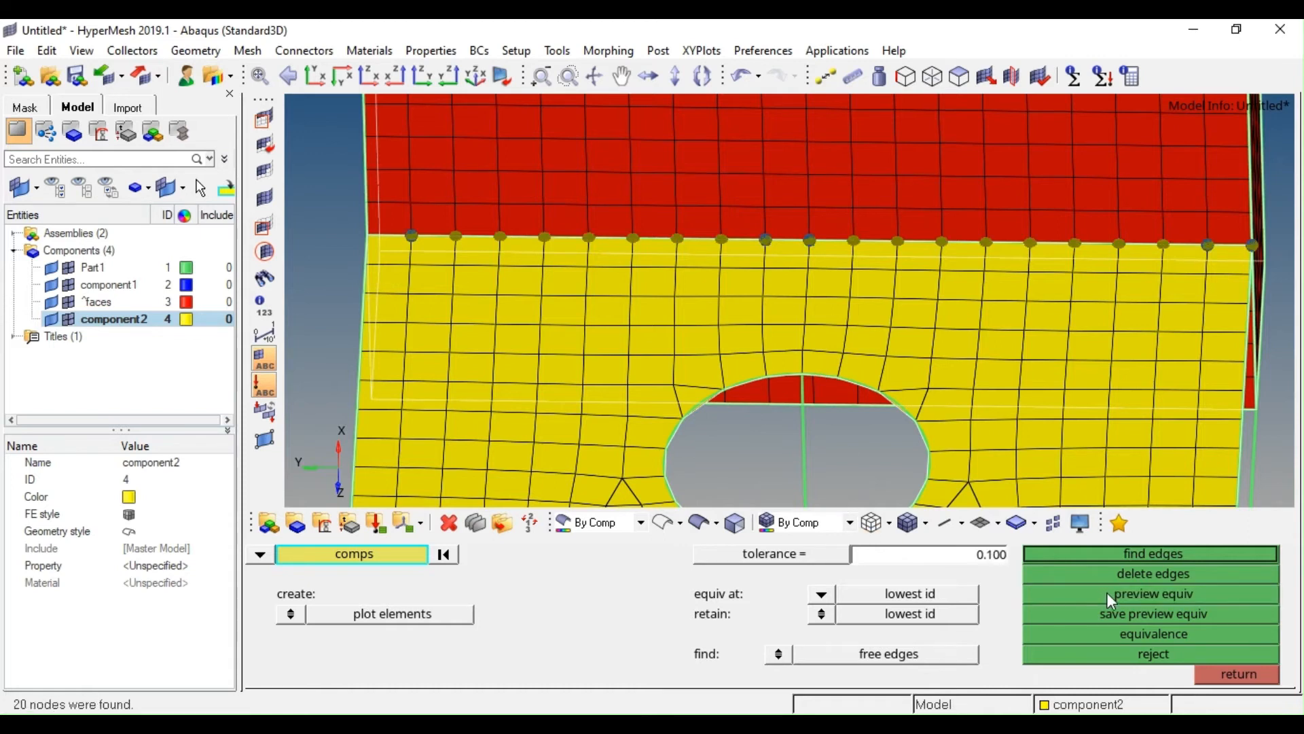
click(1121, 636)
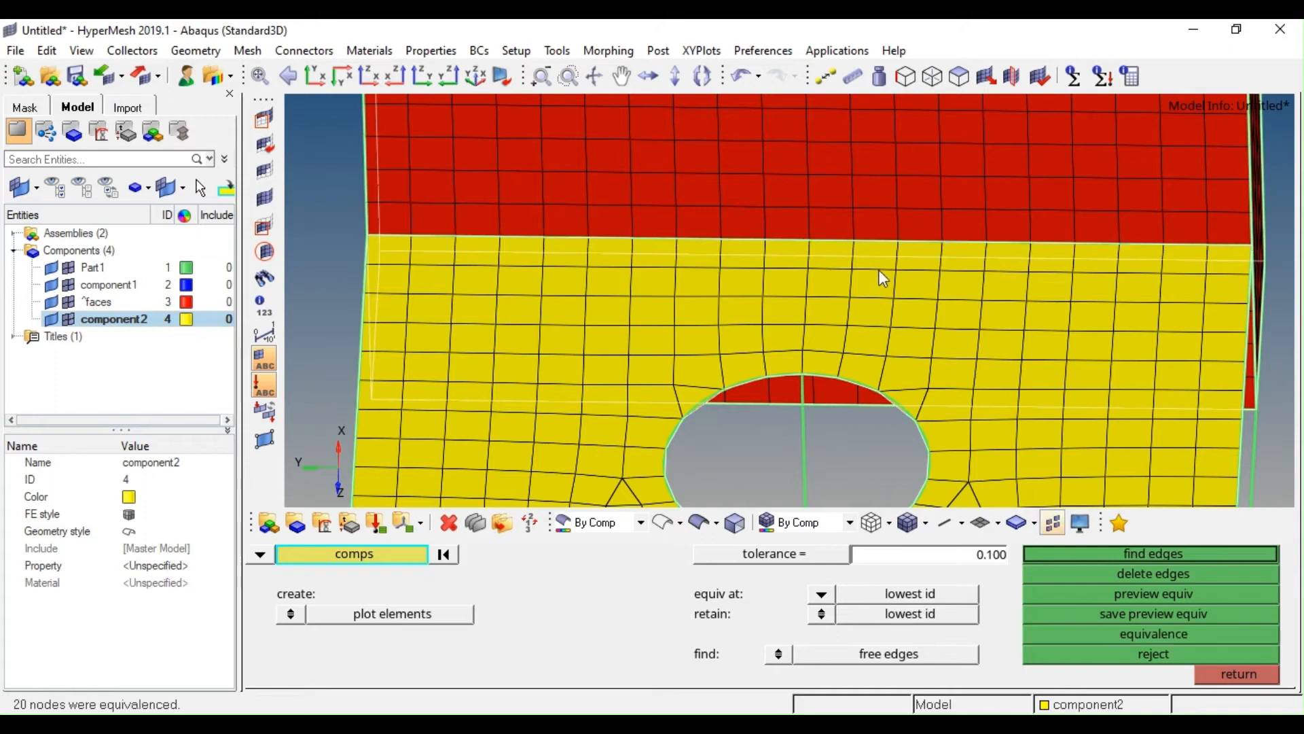
ctrl+scroll(879, 270, down, 3)
ctrl+right_drag(879, 272, 682, 305)
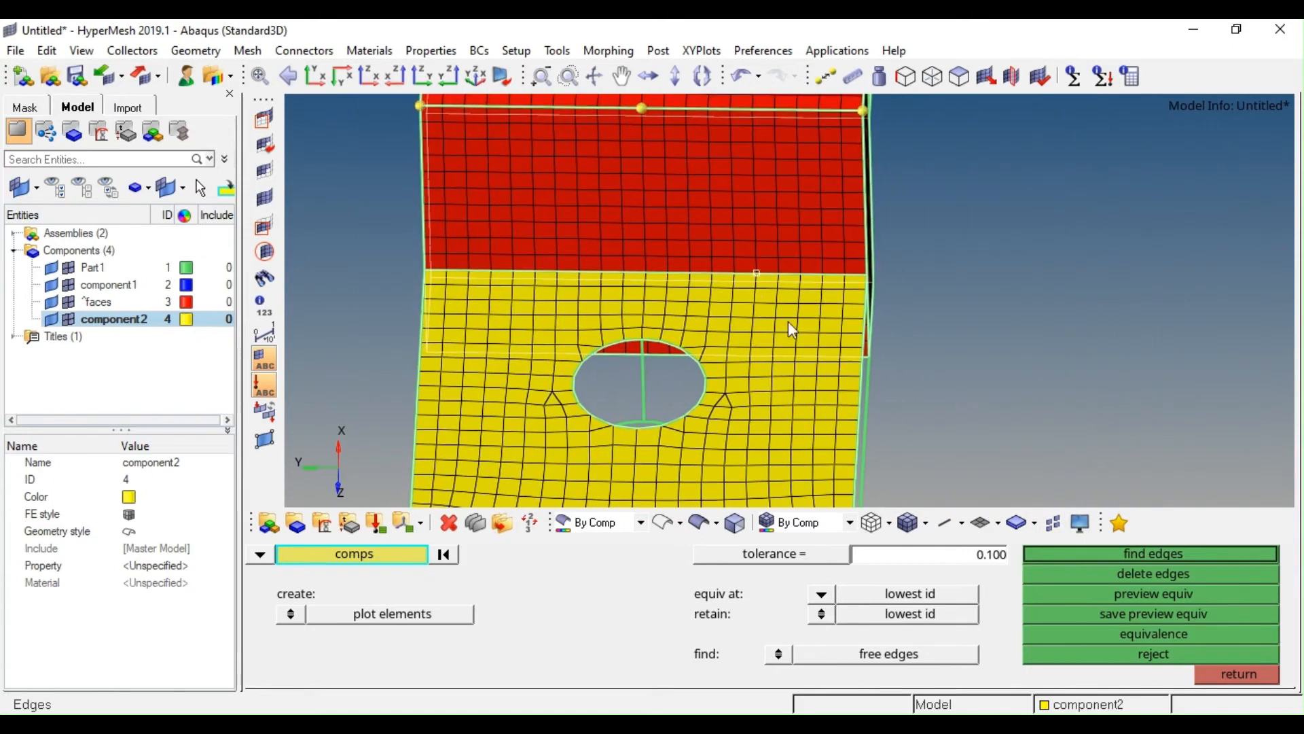
ctrl+drag(788, 321, 722, 165)
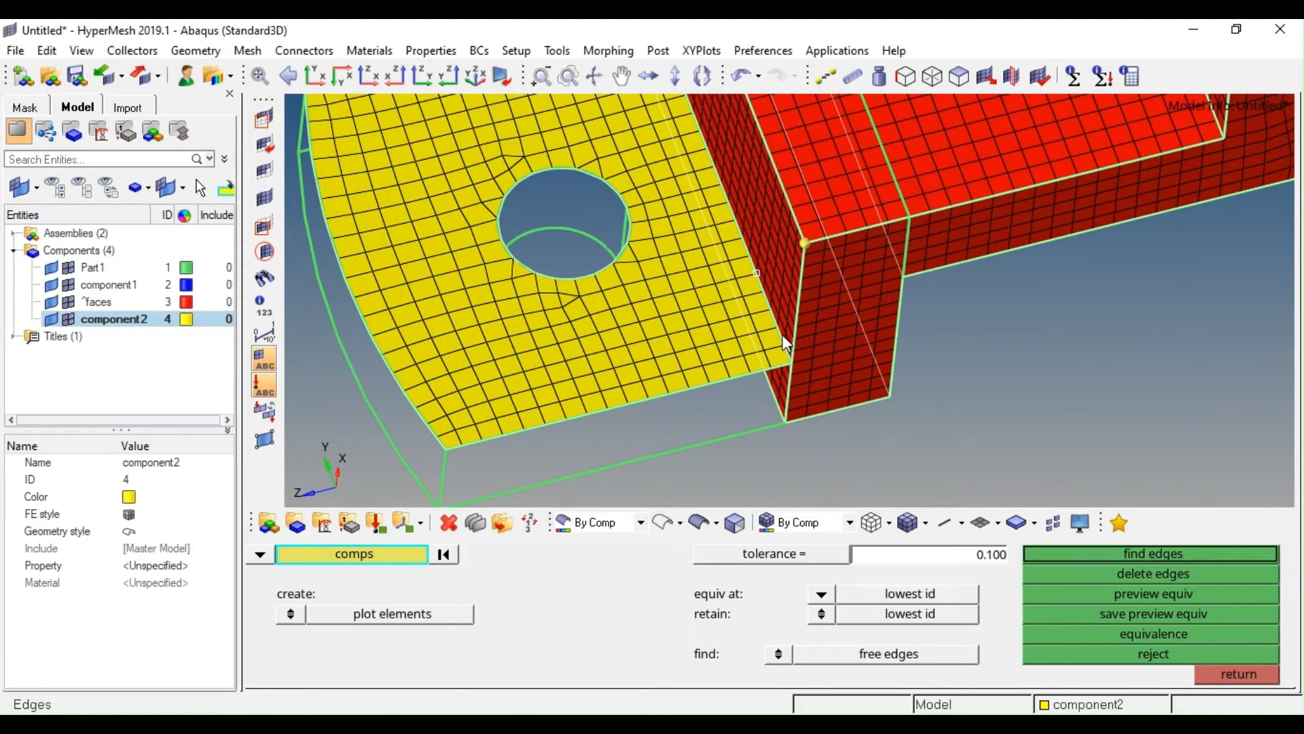
ctrl+scroll(771, 279, down, 3)
ctrl+right_drag(764, 274, 759, 294)
ctrl+drag(760, 295, 726, 258)
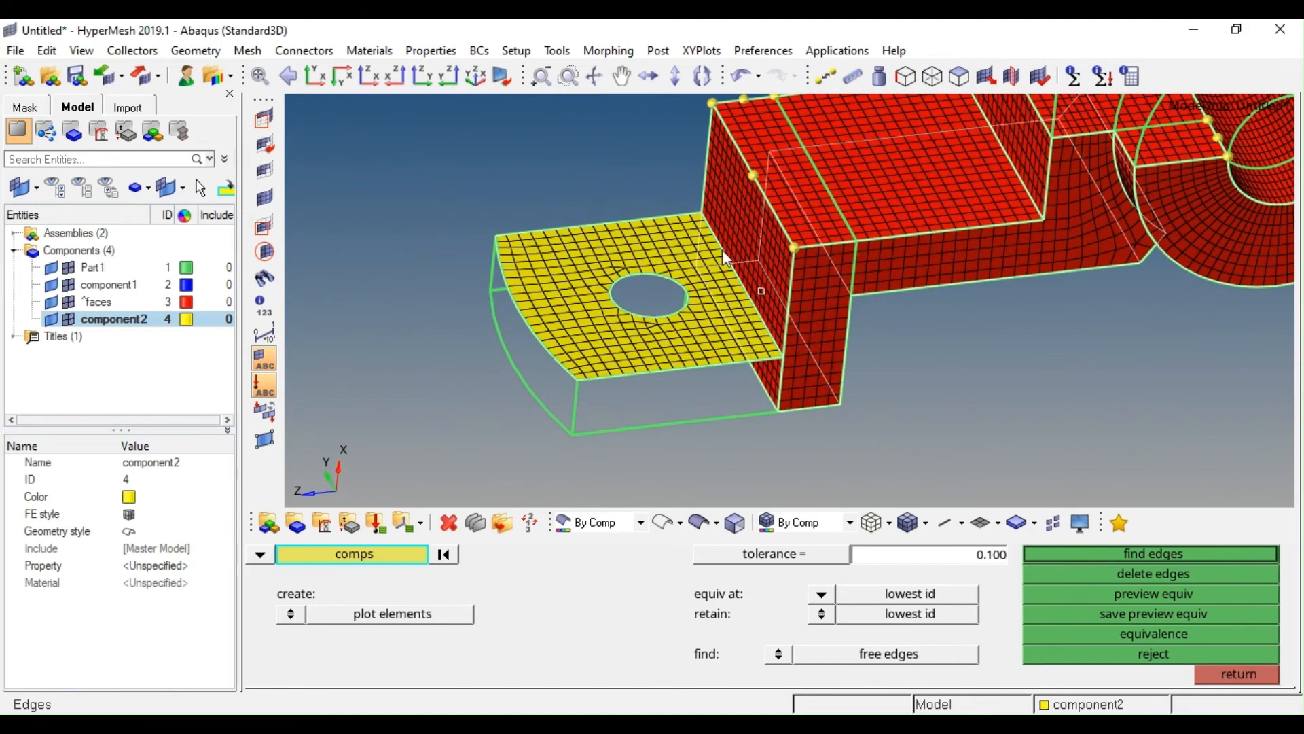
key(Escape)
Measure the lug's thickness along the block's vertical corner edge, plus the height of one element on that edge
ctrl+scroll(780, 358, up, 5)
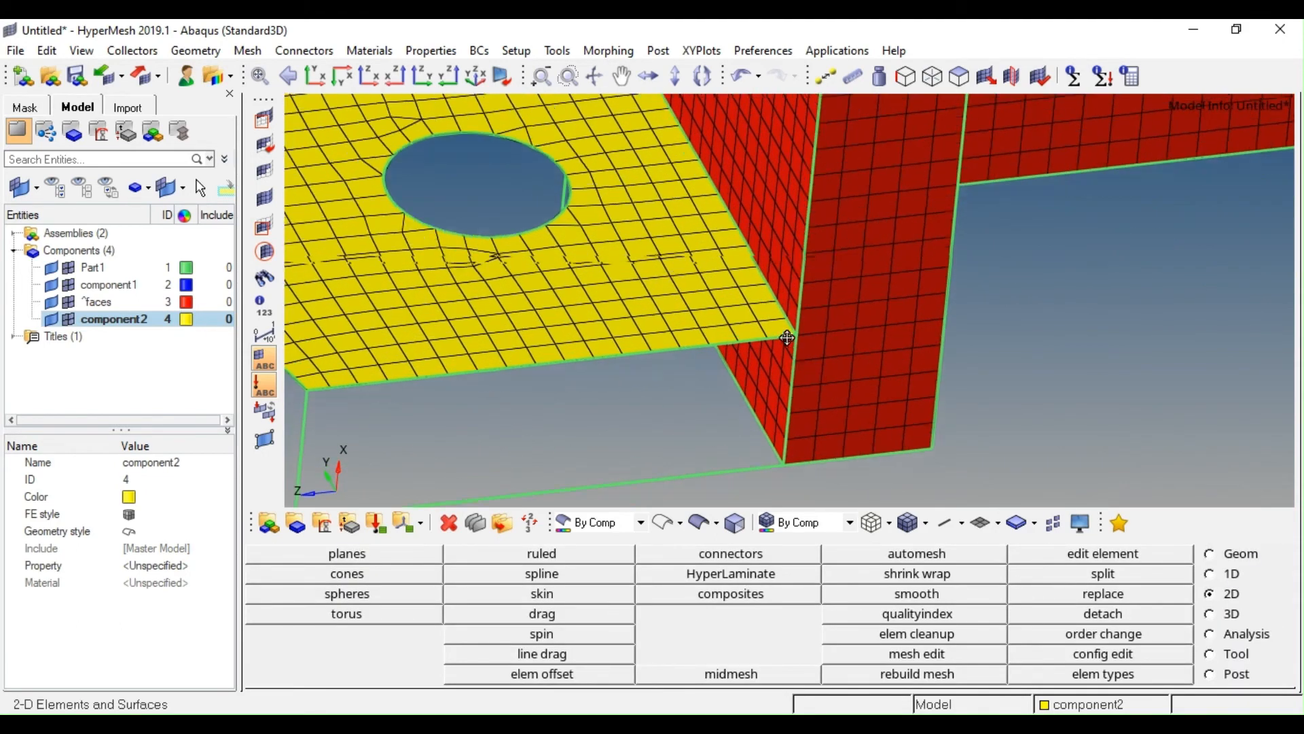
ctrl+drag(818, 355, 793, 381)
ctrl+scroll(821, 284, up, 3)
mouse_move(821, 284)
ctrl+mouse_down()
mouse_move(844, 282)
mouse_move(827, 288)
ctrl+mouse_up()
ctrl+right_drag(827, 288, 825, 283)
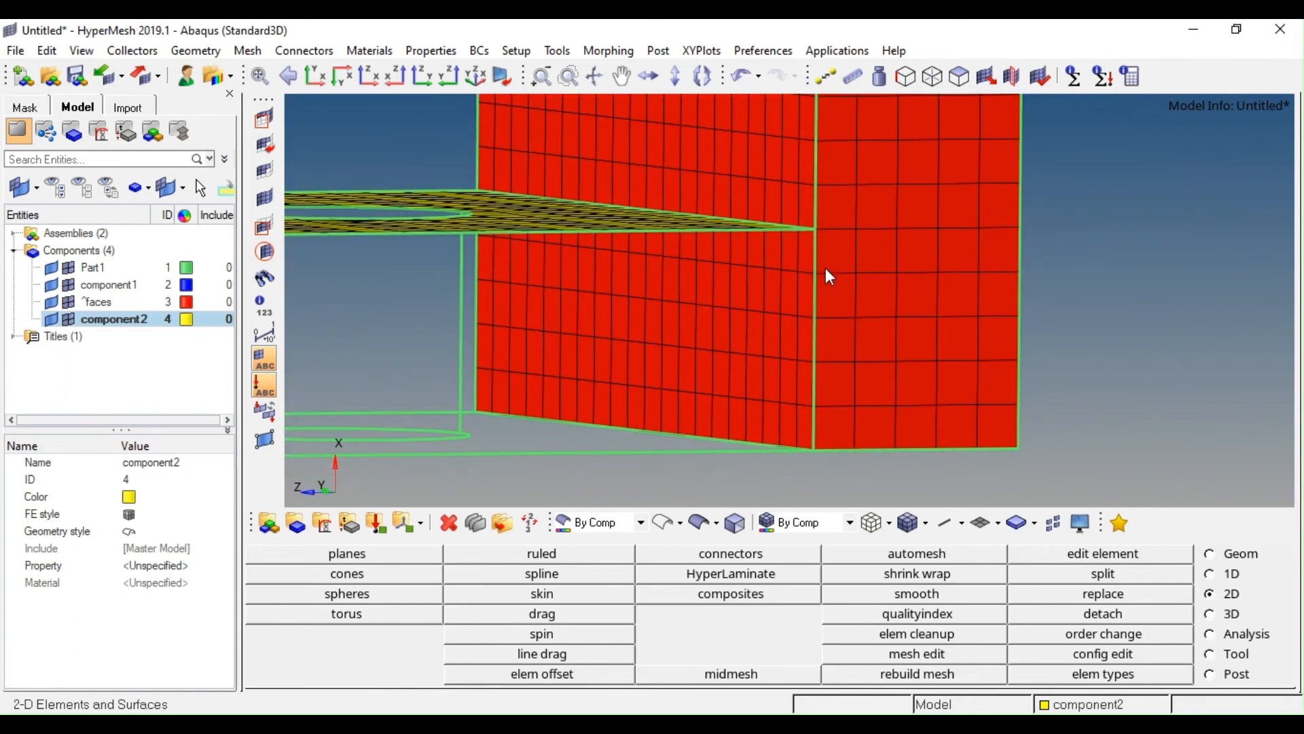
key(F4)
click(810, 230)
click(824, 438)
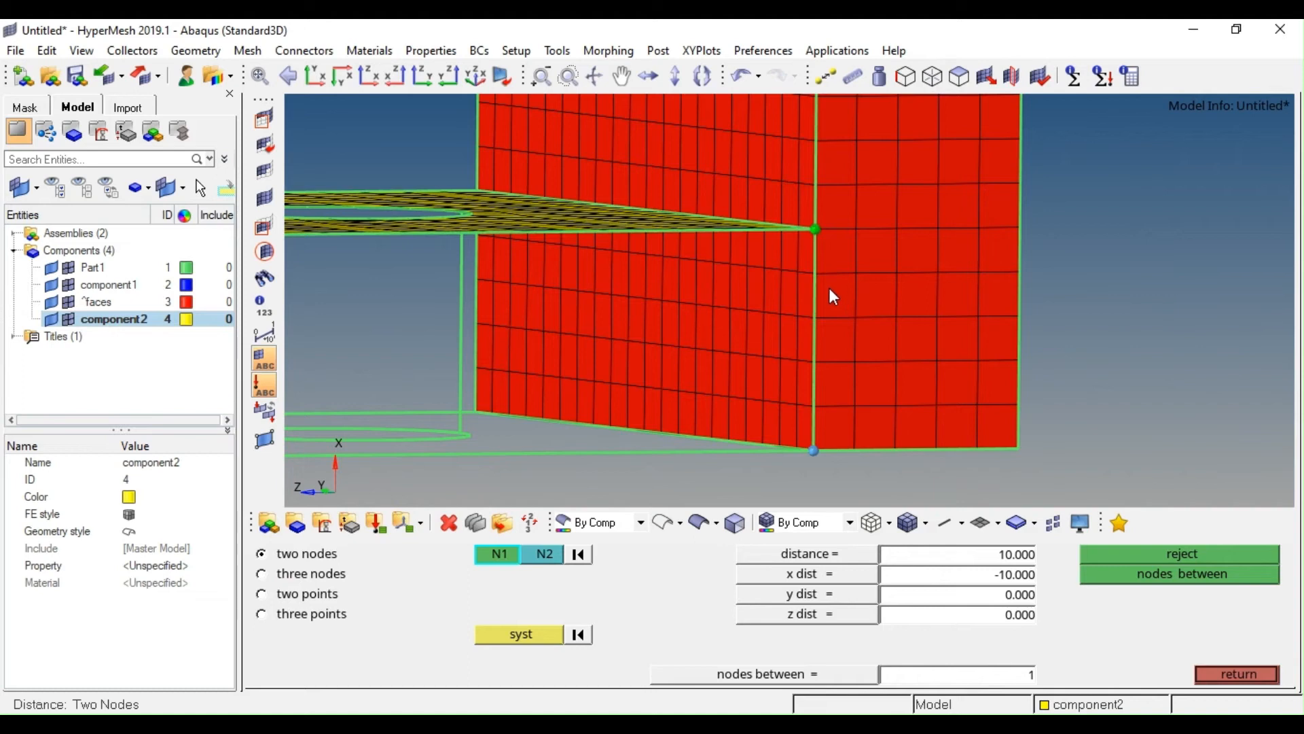
click(817, 272)
click(823, 231)
ctrl+scroll(830, 332, down, 2)
ctrl+drag(835, 297, 855, 284)
ctrl+right_drag(859, 283, 902, 288)
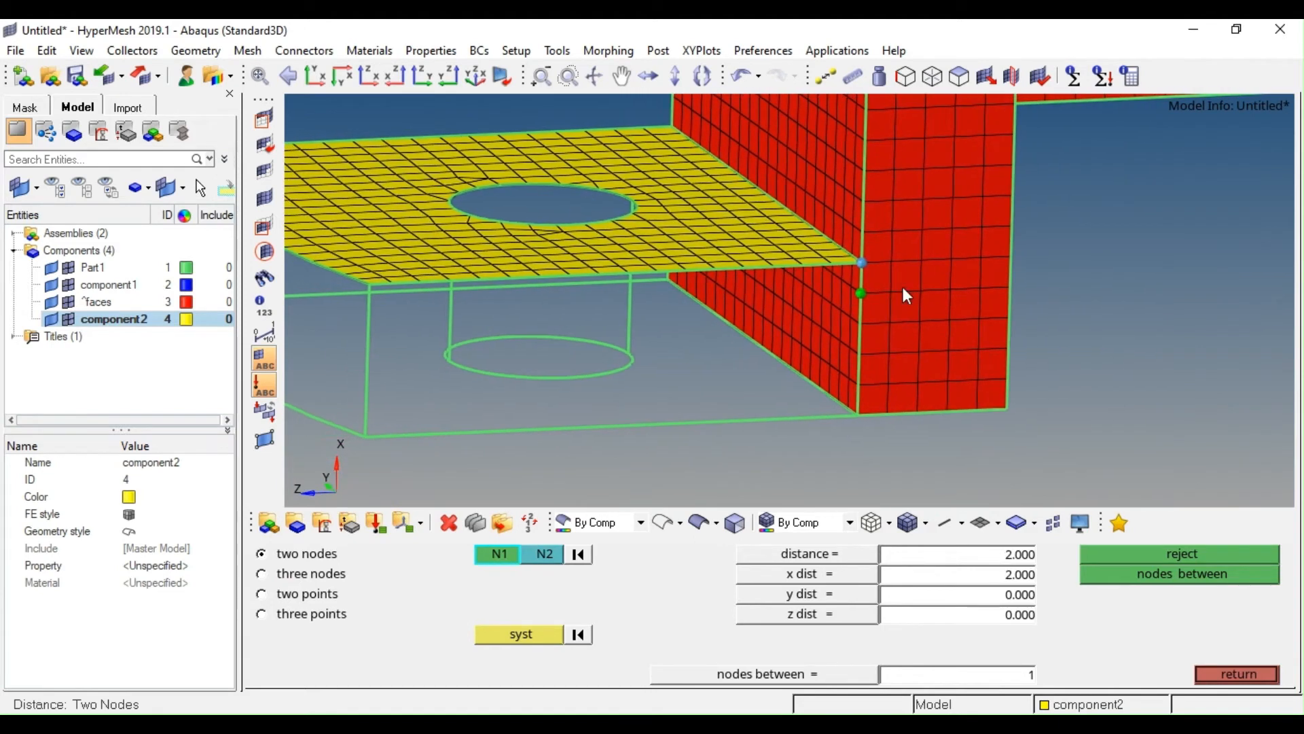
key(Escape)
Start an element drag with component1 as the current component and select by face the surface elements on the lug's upper face
click(542, 613)
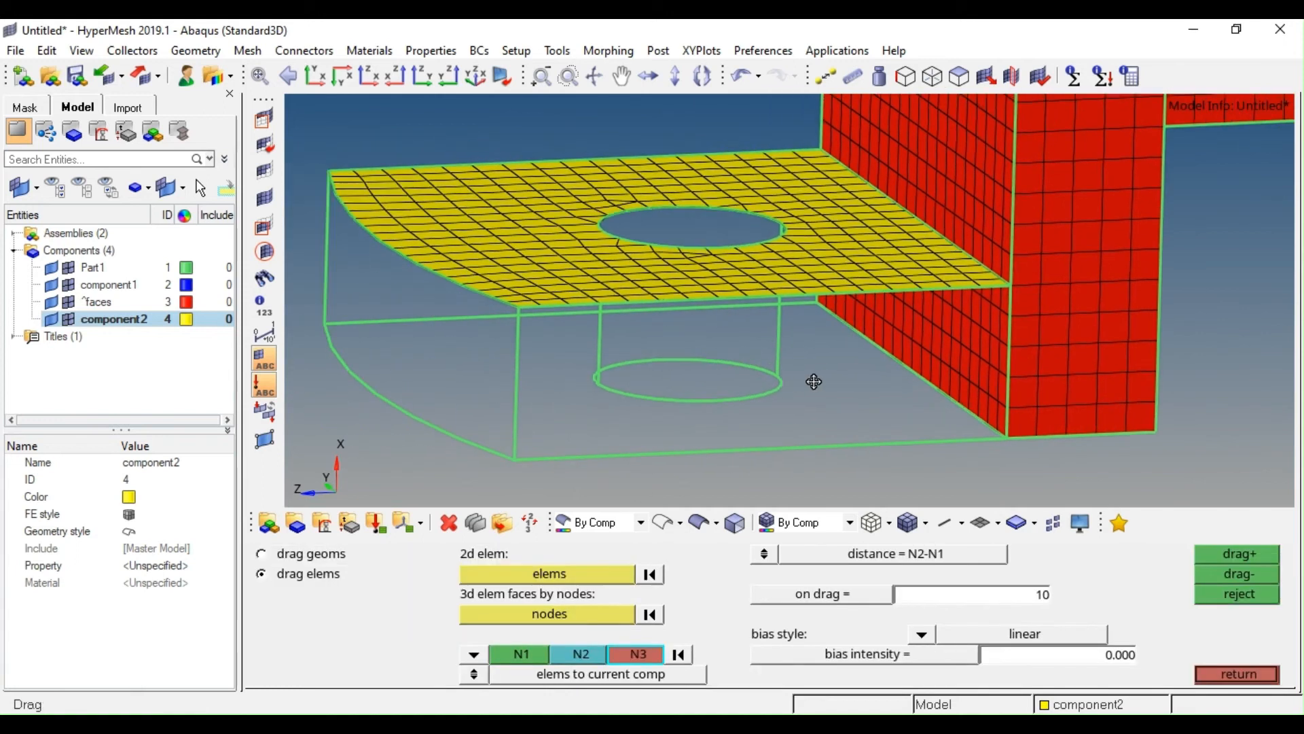
click(517, 575)
click(563, 274)
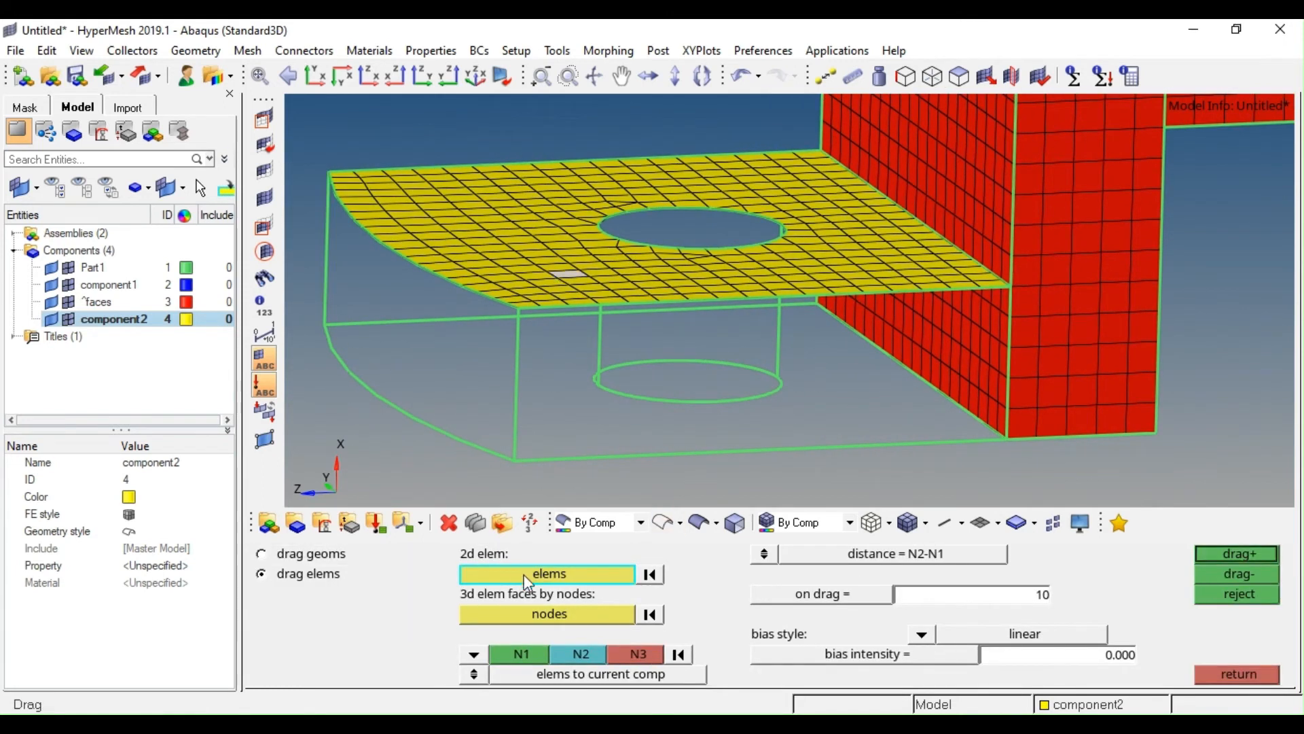
click(573, 576)
click(862, 631)
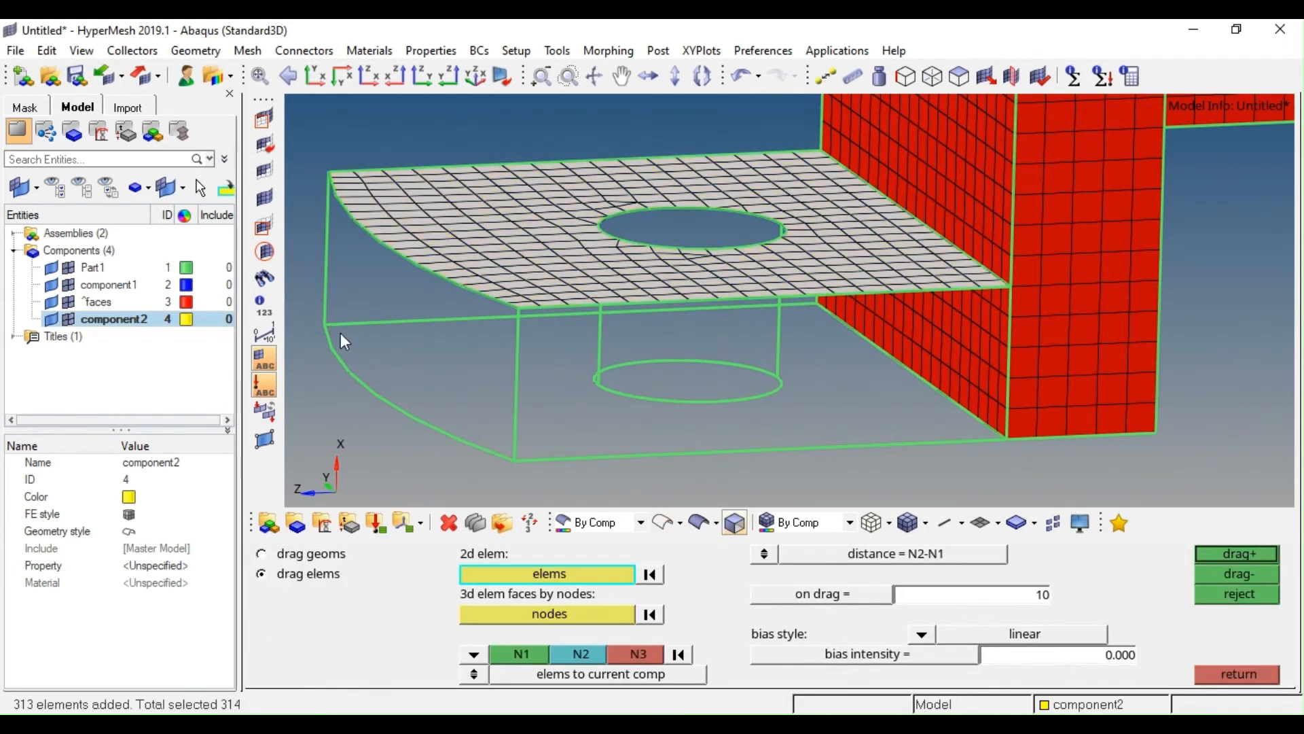
click(107, 290)
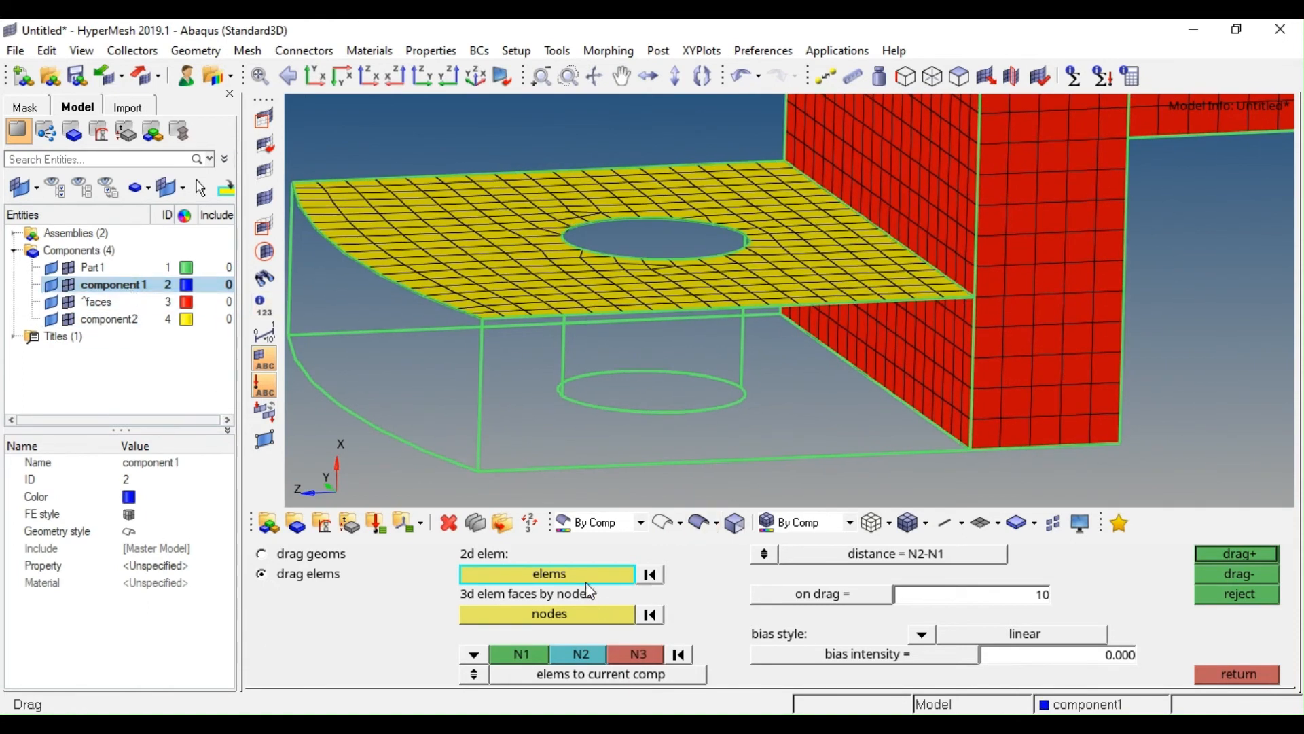
click(555, 575)
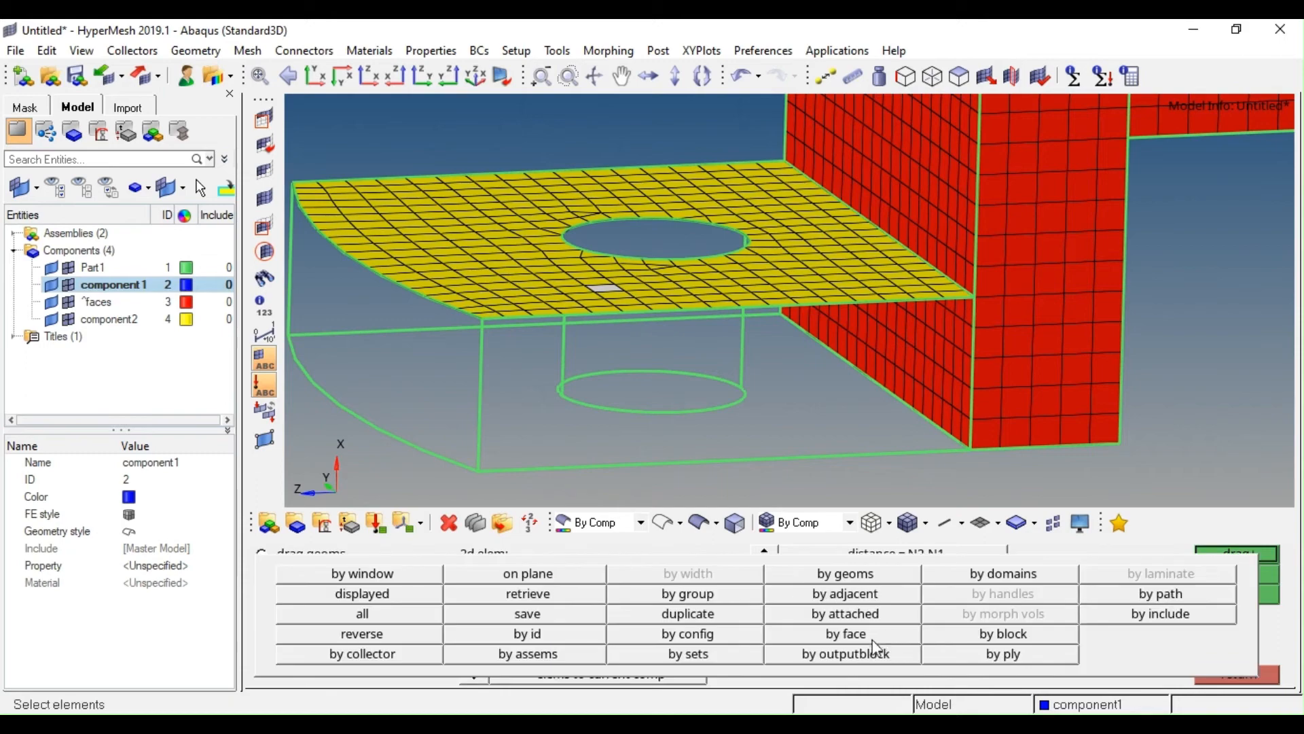
click(874, 637)
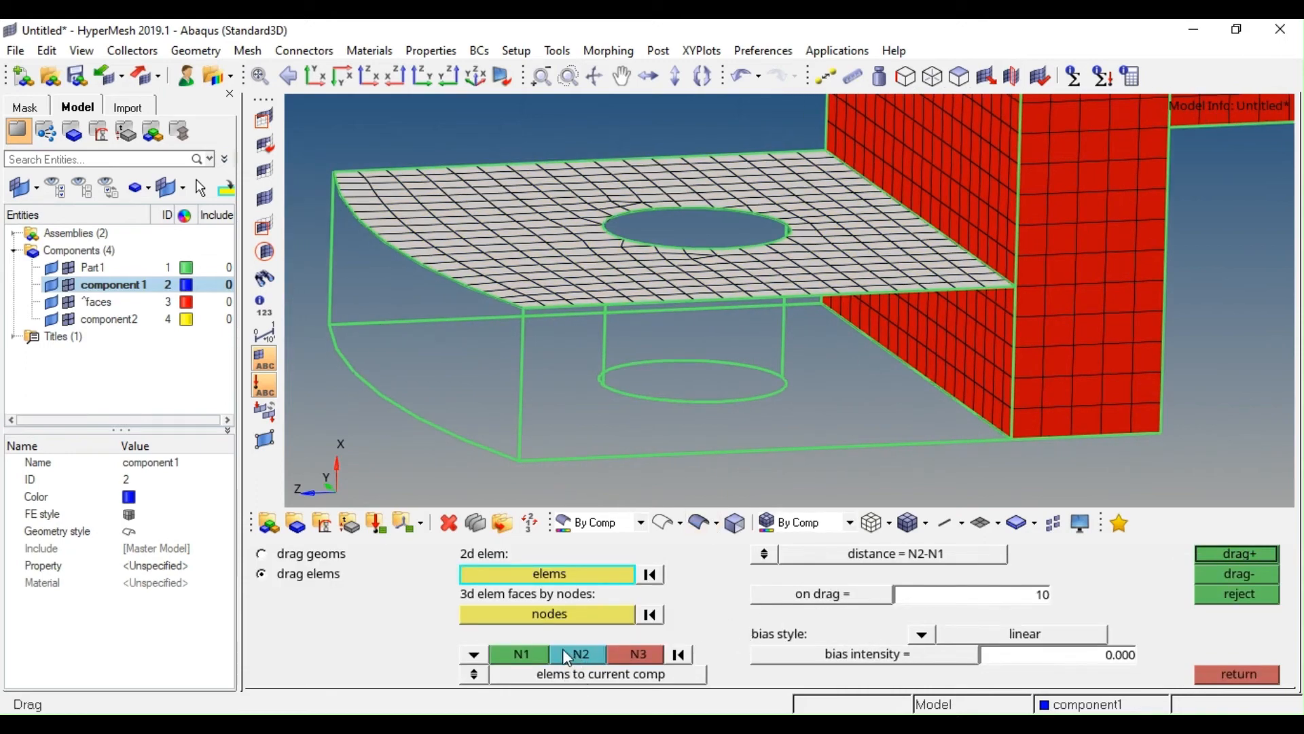
Drag the lug's surface elements down the block's vertical corner edge, from its upper node to its bottom node, with 5 elements along the drag
click(541, 652)
ctrl+scroll(1060, 312, up, 3)
click(979, 271)
ctrl+scroll(1000, 361, down, 3)
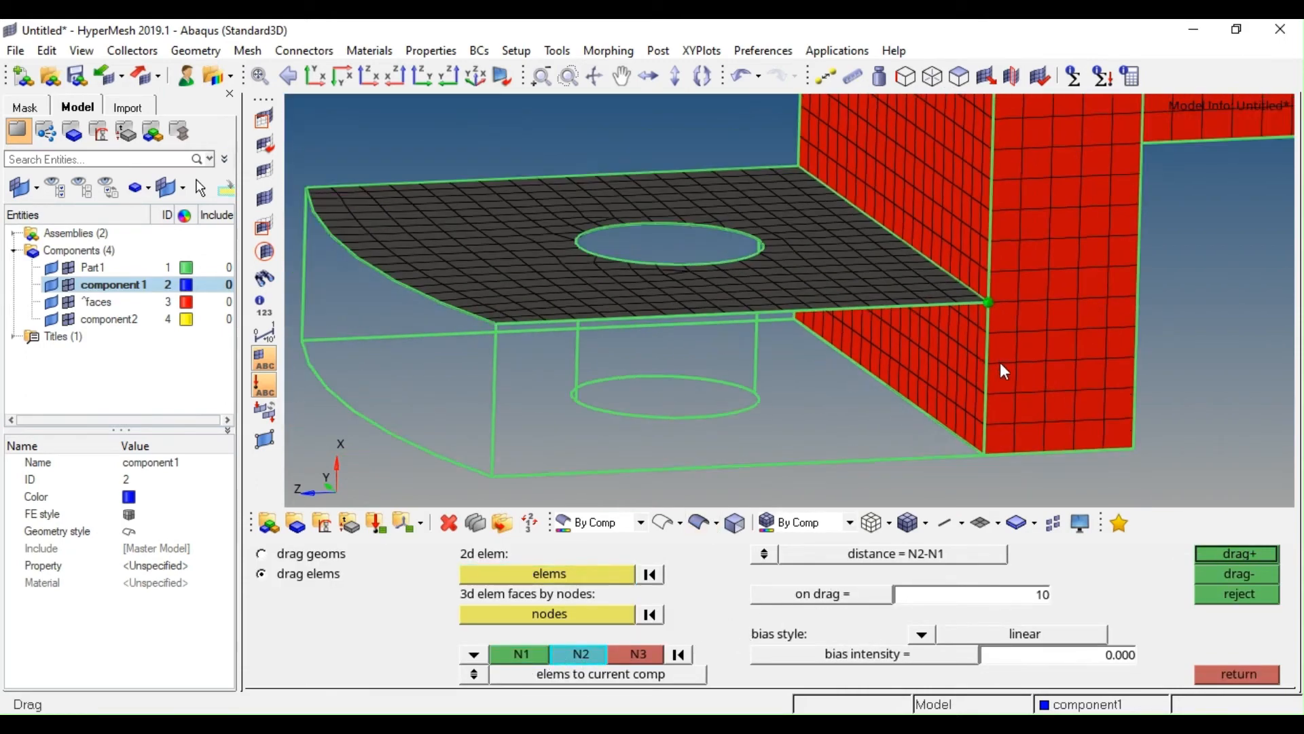
click(985, 411)
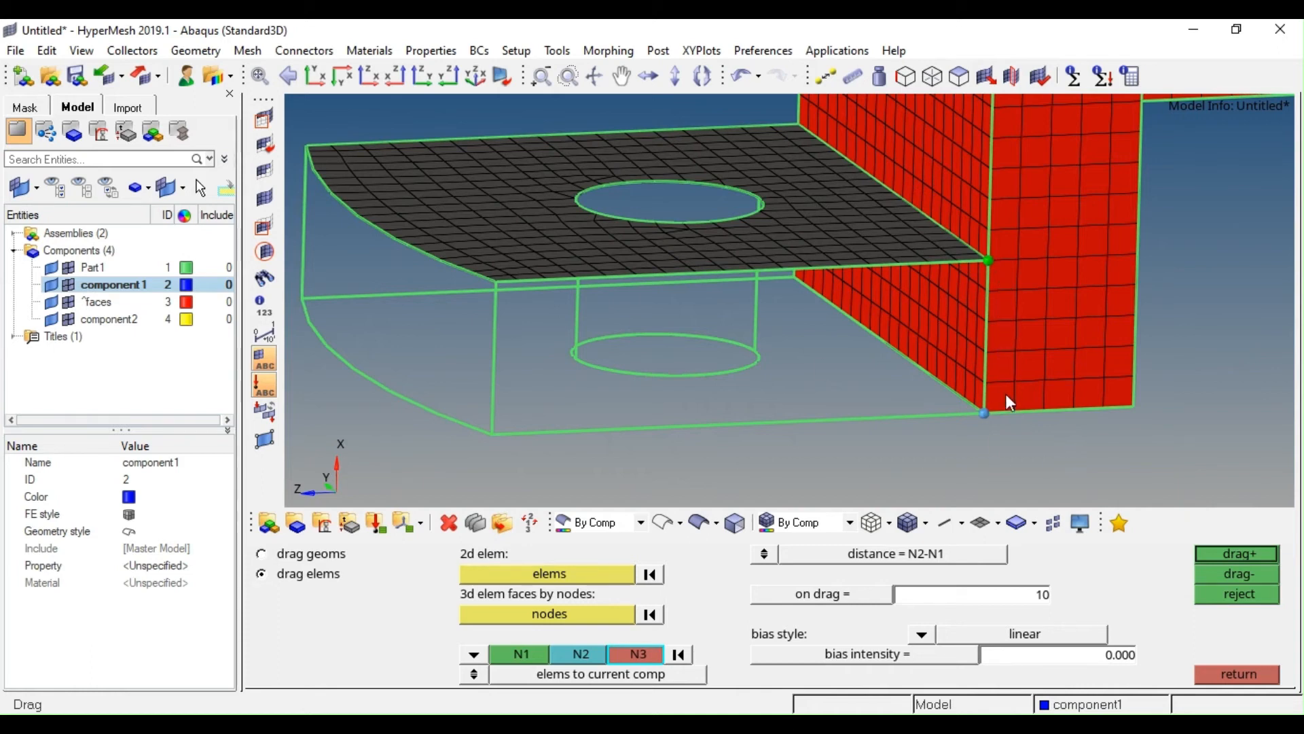
text(5)
click(1235, 553)
ctrl+scroll(958, 327, down, 5)
ctrl+right_drag(996, 275, 740, 348)
Display the elements of all components
key(Escape)
key(d)
click(1083, 557)
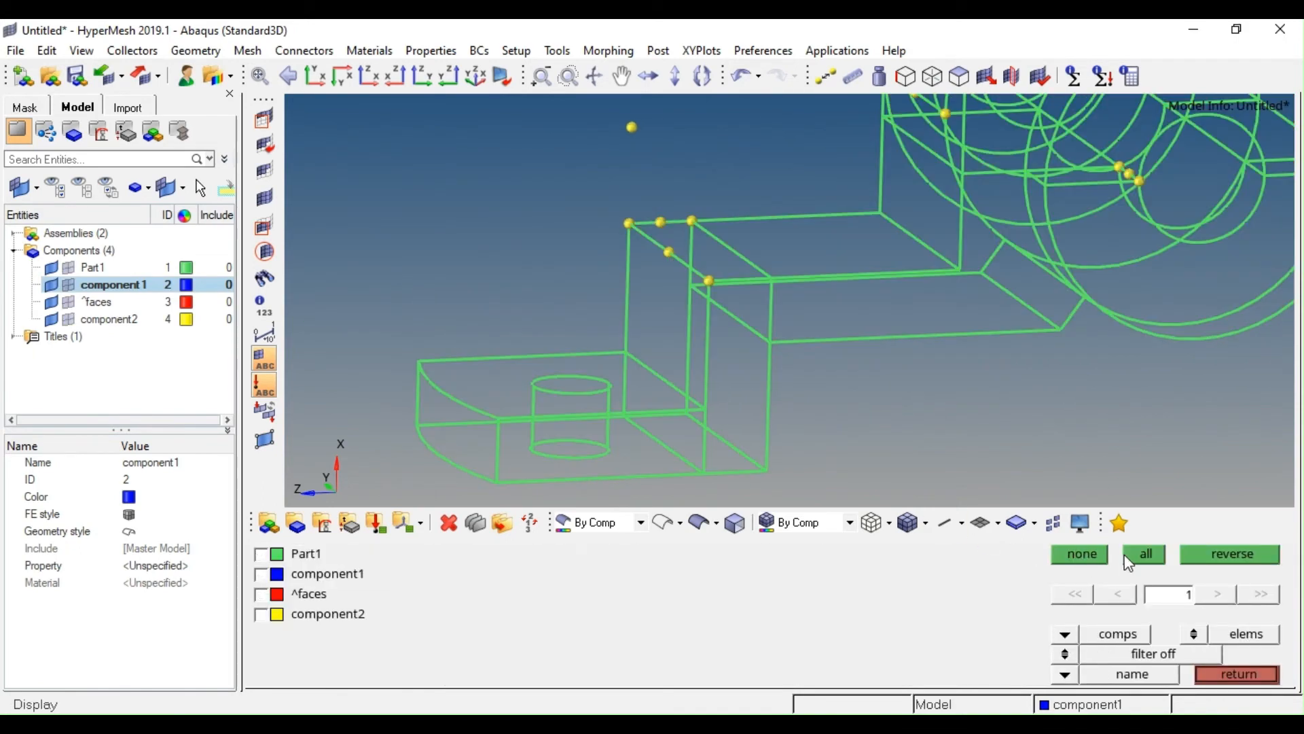
click(1130, 556)
ctrl+drag(893, 309, 781, 293)
ctrl+scroll(778, 287, down, 2)
key(Escape)
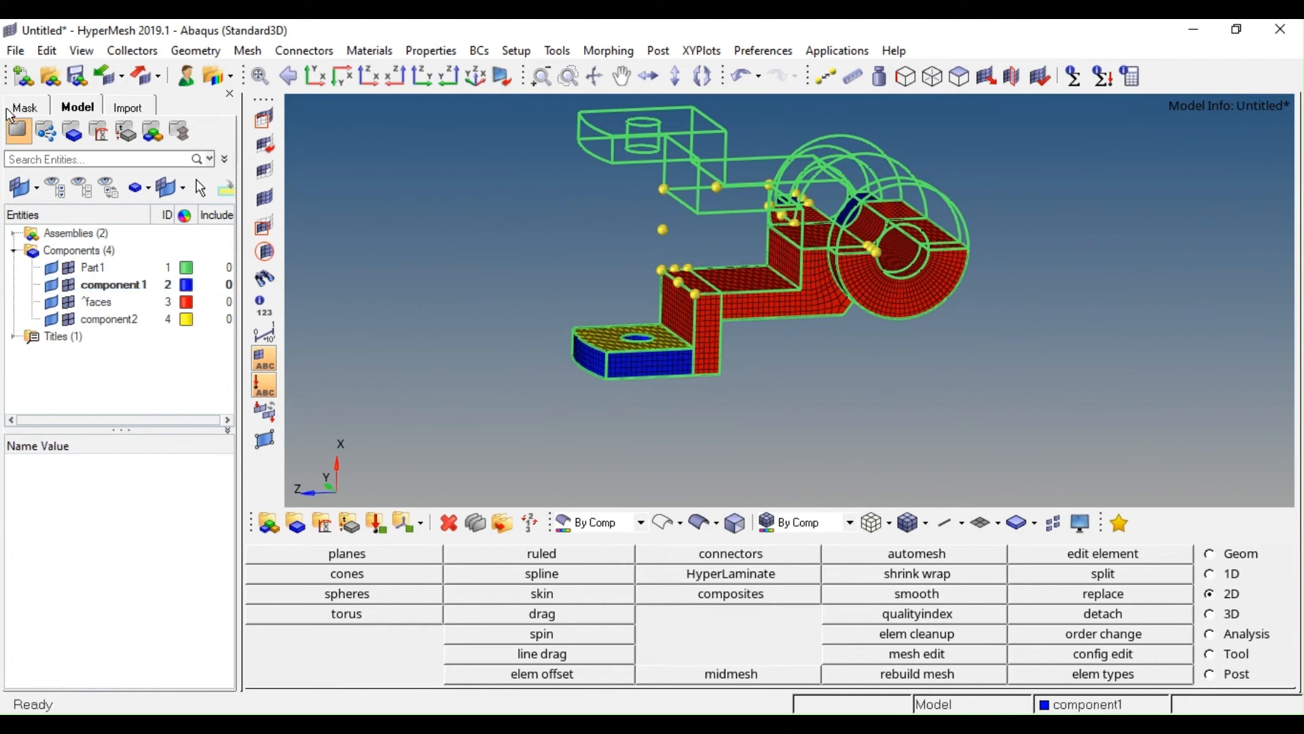
Mask all 2D elements so that only the 3D mesh stays displayed
click(38, 103)
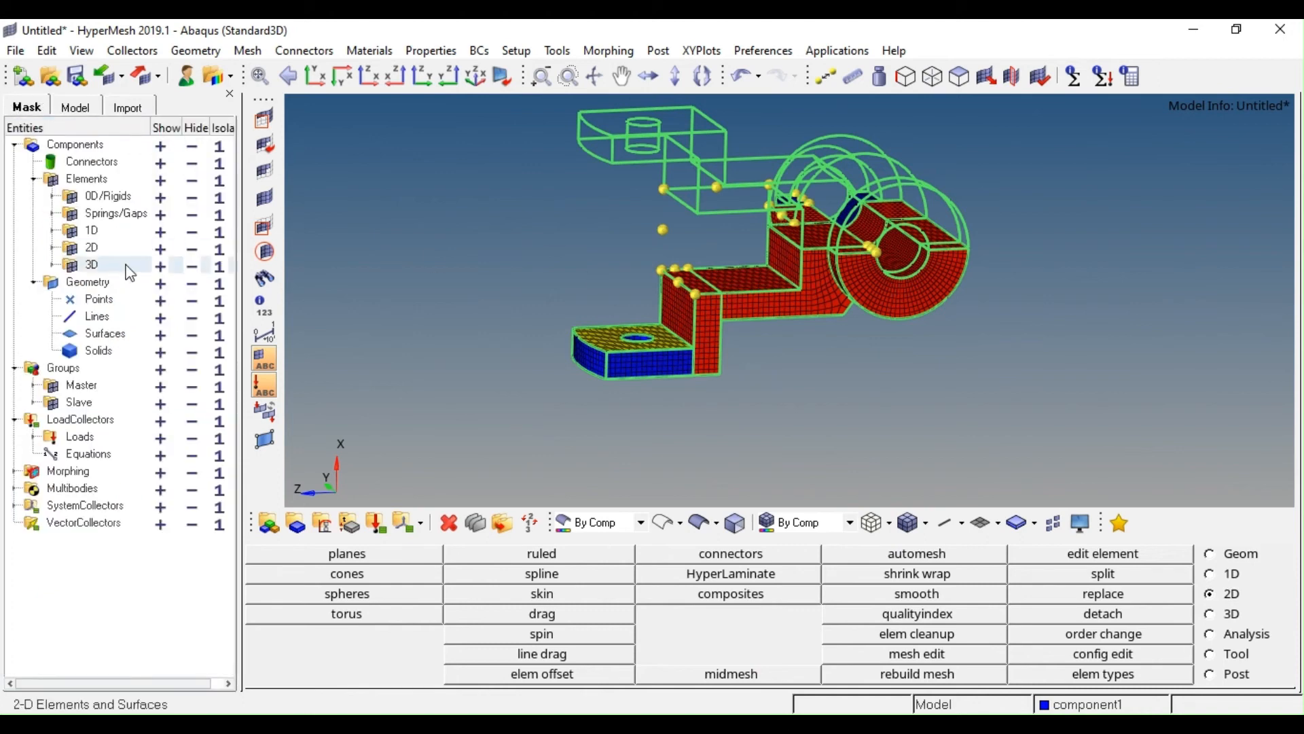
click(191, 253)
ctrl+drag(875, 286, 859, 324)
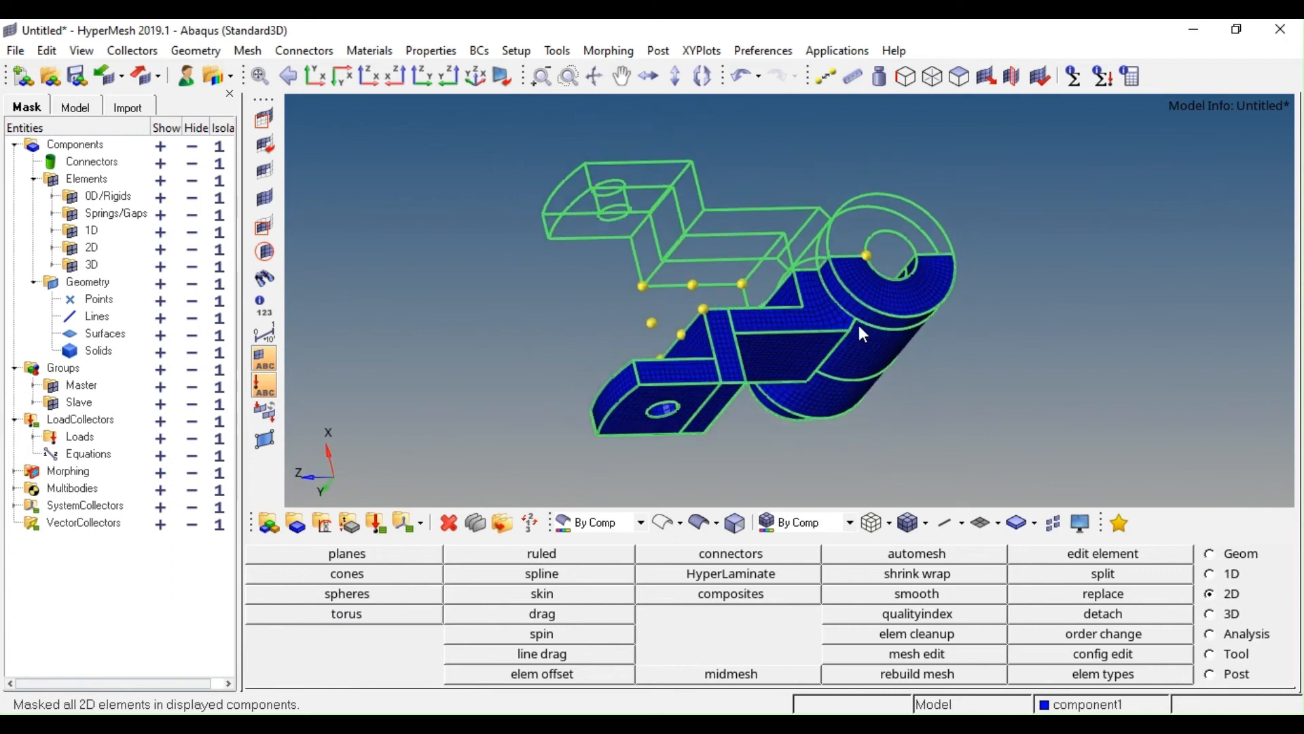
Delete the masked 2D elements by selecting all elements and deselecting the displayed 3D ones
key(F2)
scroll(859, 326, down, 3)
shift+drag(1014, 191, 511, 470)
click(504, 554)
click(460, 556)
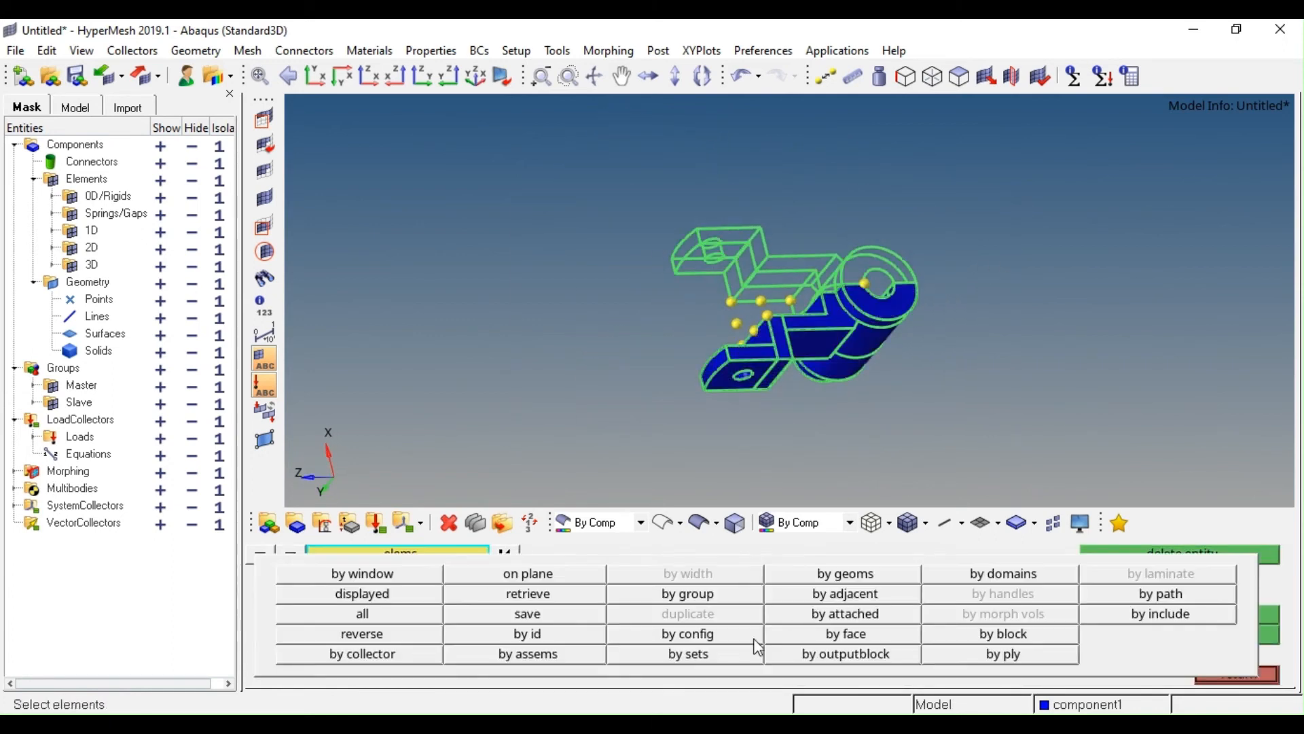
click(408, 614)
shift+right_drag(1008, 198, 531, 500)
middle_click(737, 385)
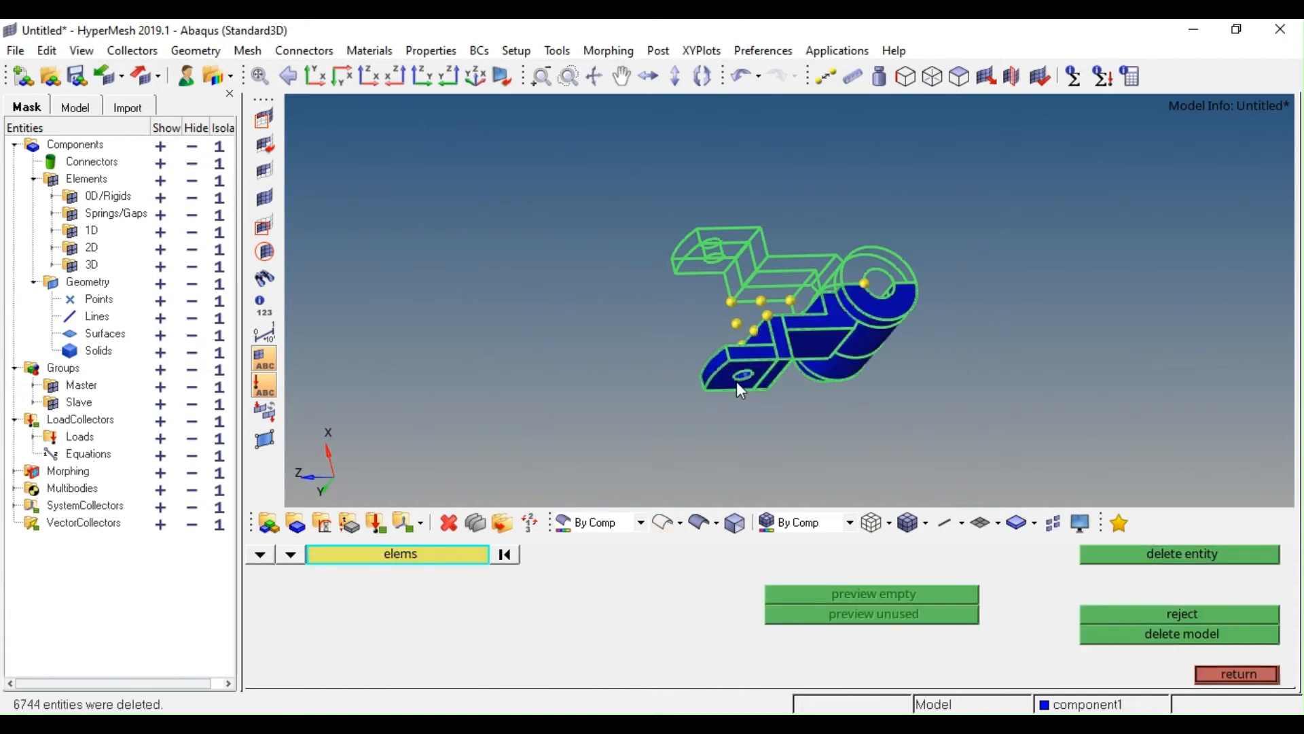
Clear all temporary nodes from the model
ctrl+scroll(800, 327, up, 5)
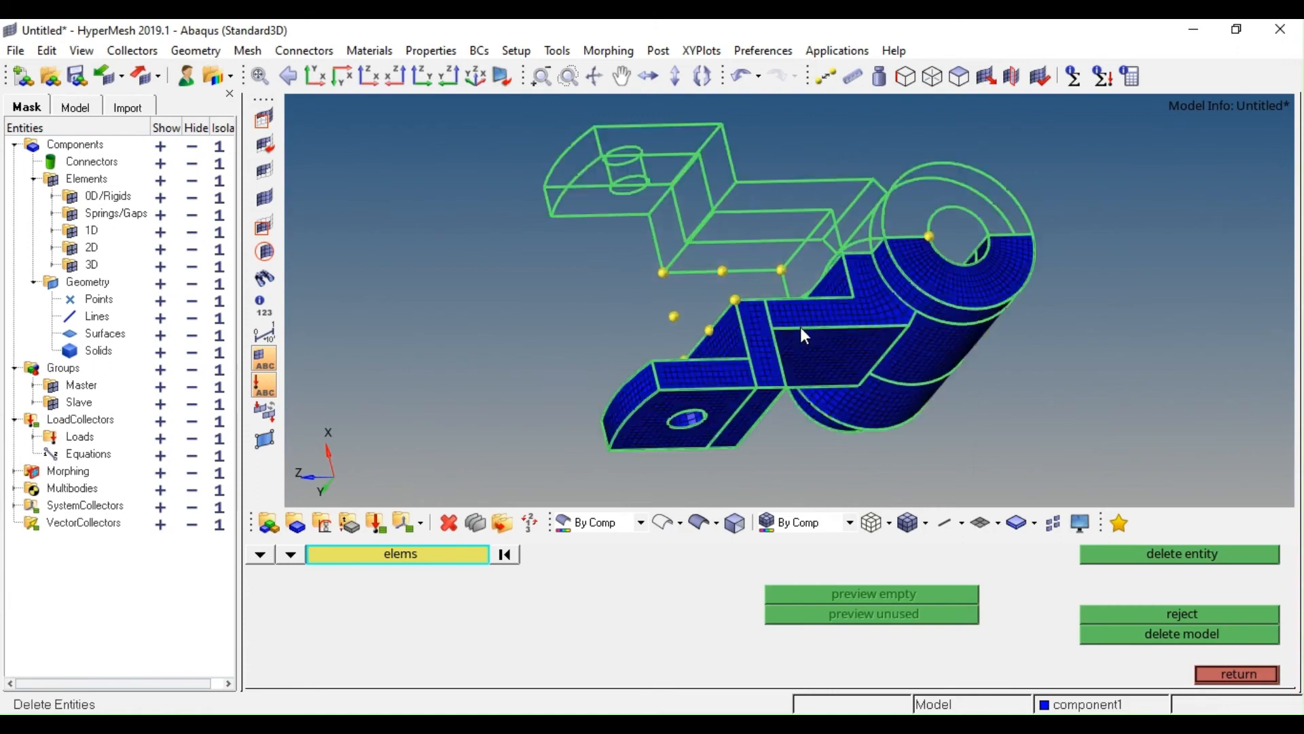
mouse_move(801, 327)
ctrl+mouse_down()
mouse_move(1030, 292)
mouse_move(724, 285)
ctrl+mouse_up()
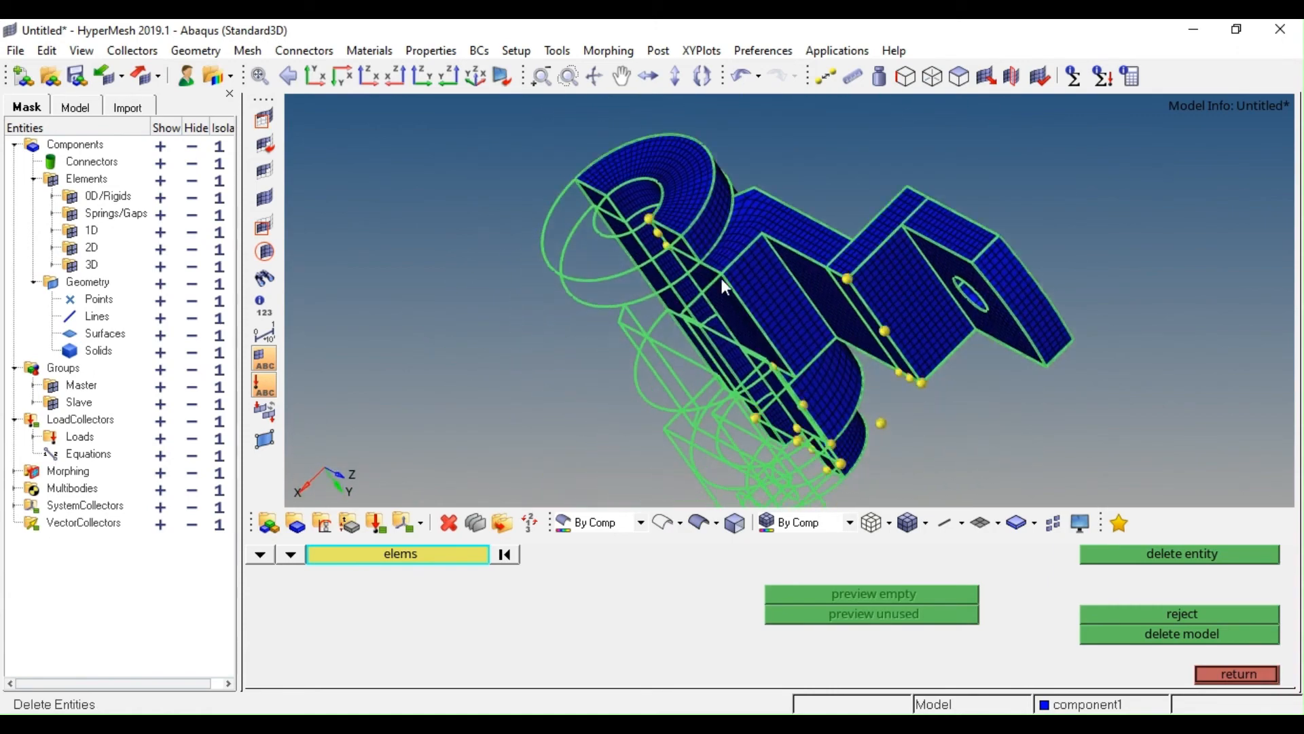
key(shift+F3)
key(shift+F2)
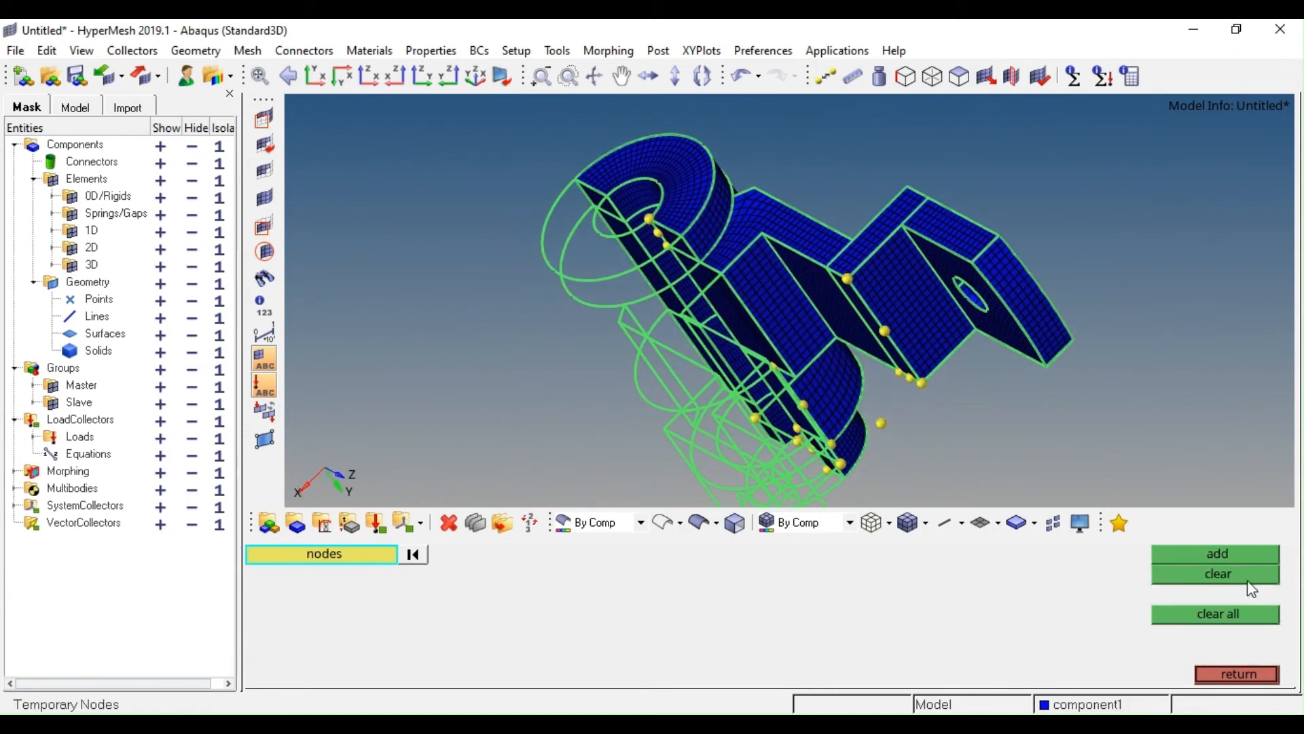
click(1226, 615)
ctrl+drag(839, 306, 814, 270)
Delete the leftover ^faces and component2 components from the model
click(88, 109)
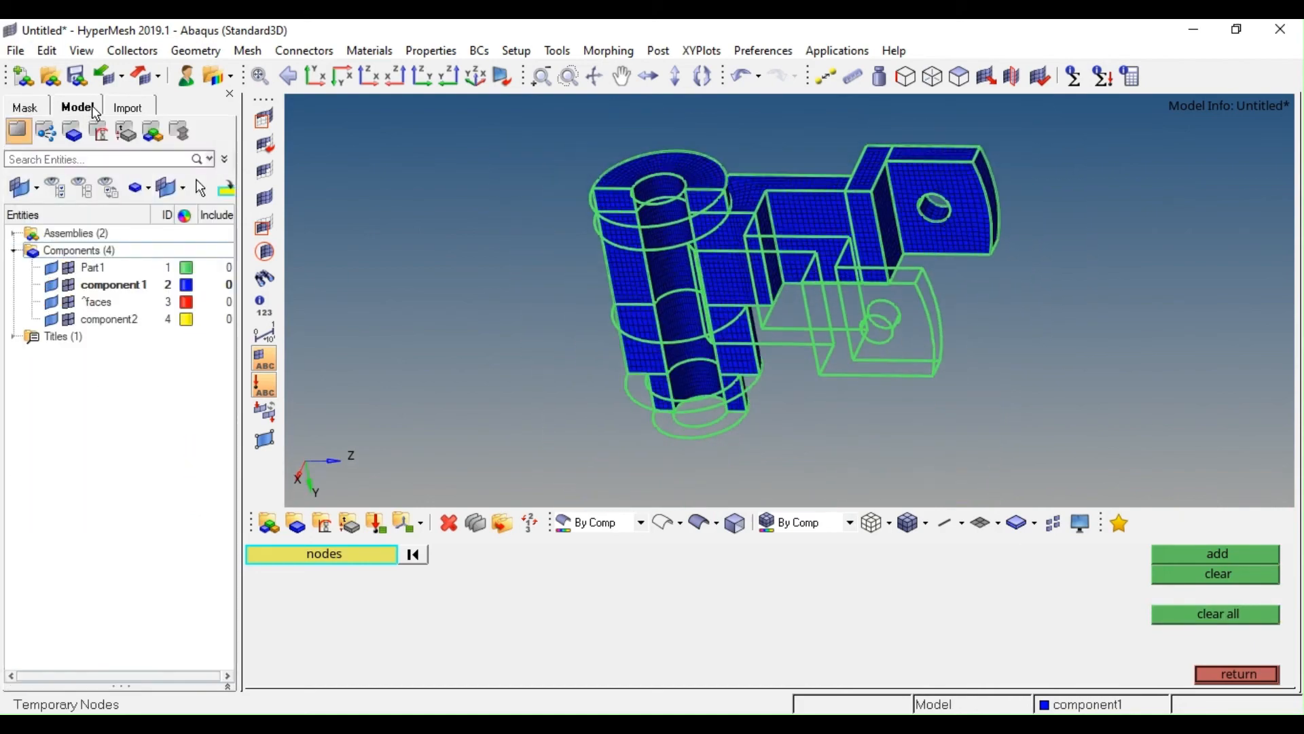
click(72, 253)
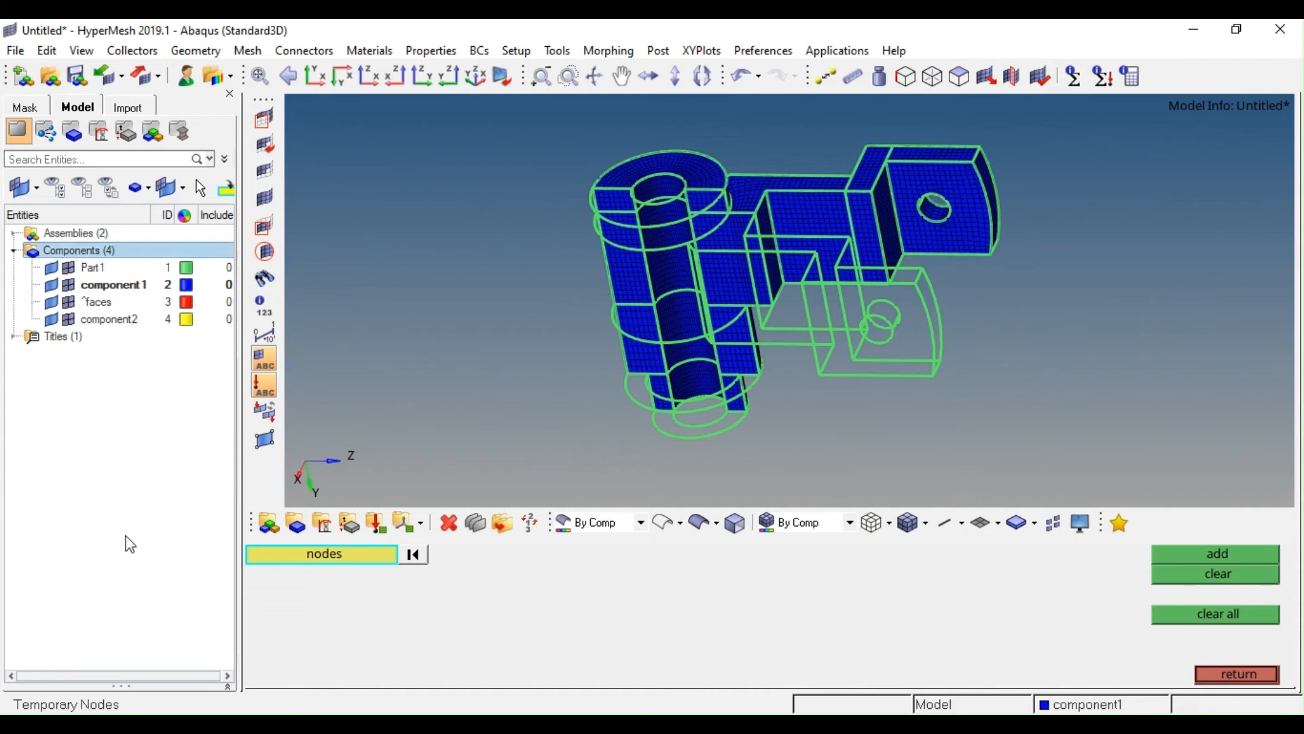
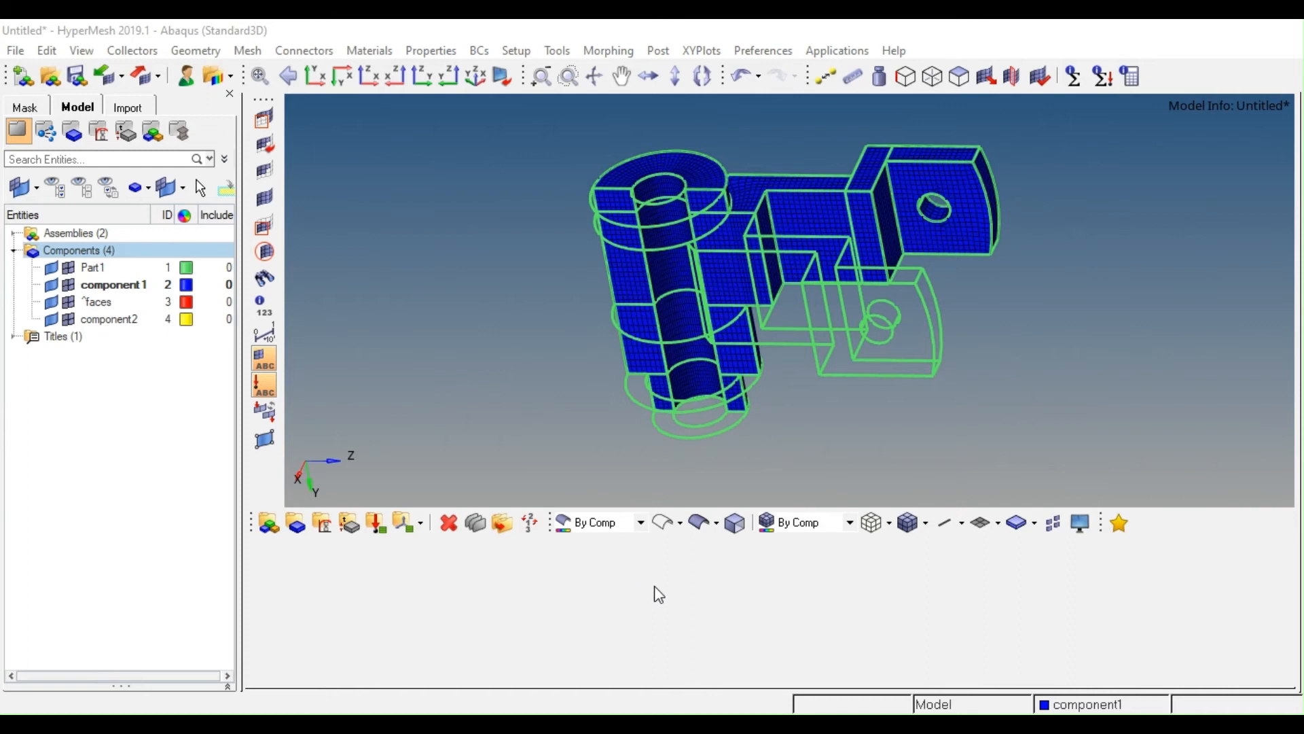
key(F2)
key(Escape)
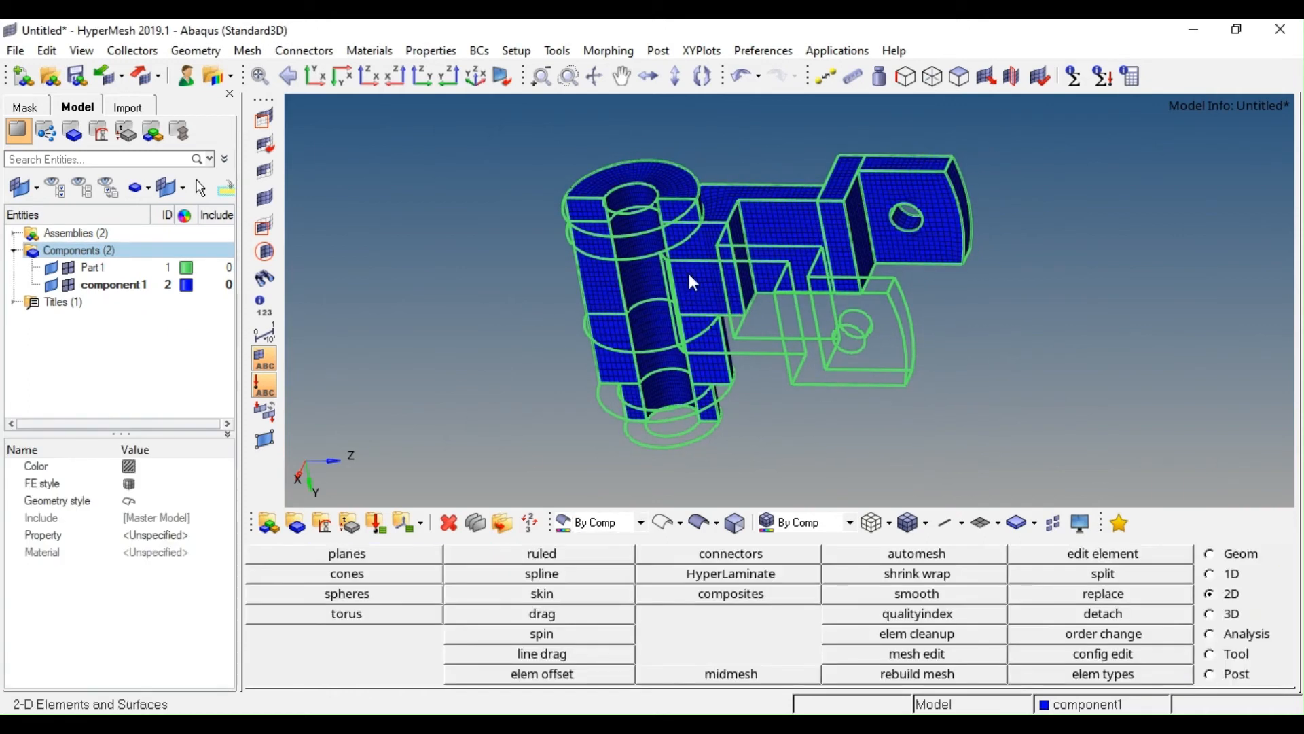
Find the outer faces of component1's solid mesh
ctrl+drag(686, 268, 699, 222)
ctrl+scroll(549, 249, up, 4)
ctrl+scroll(550, 248, down, 4)
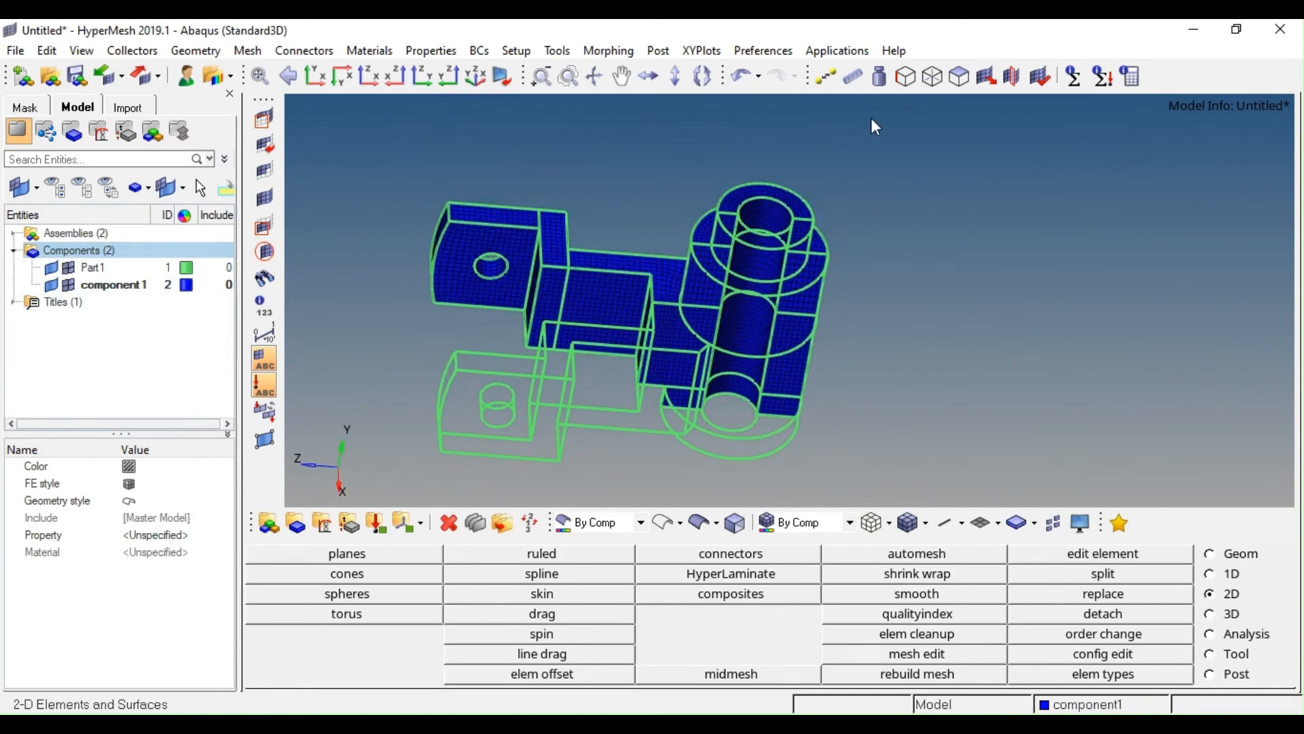
click(956, 78)
click(735, 300)
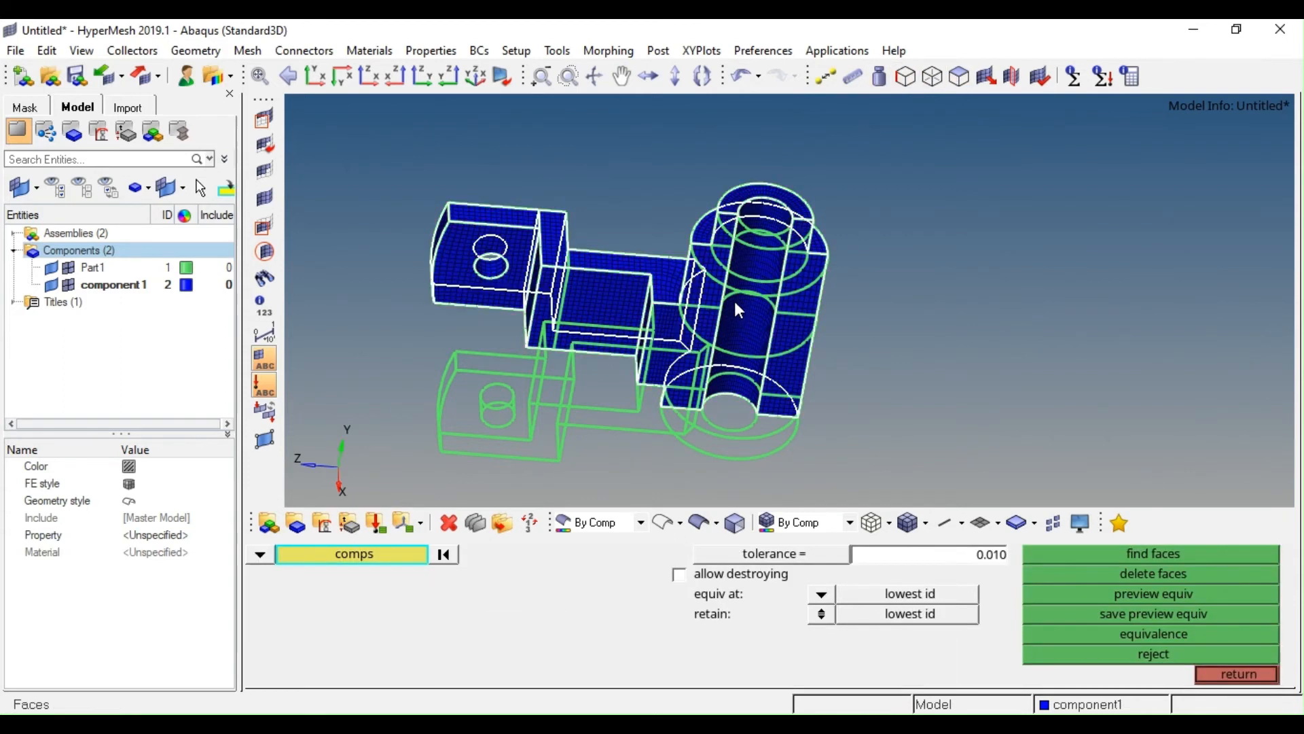
middle_click(735, 300)
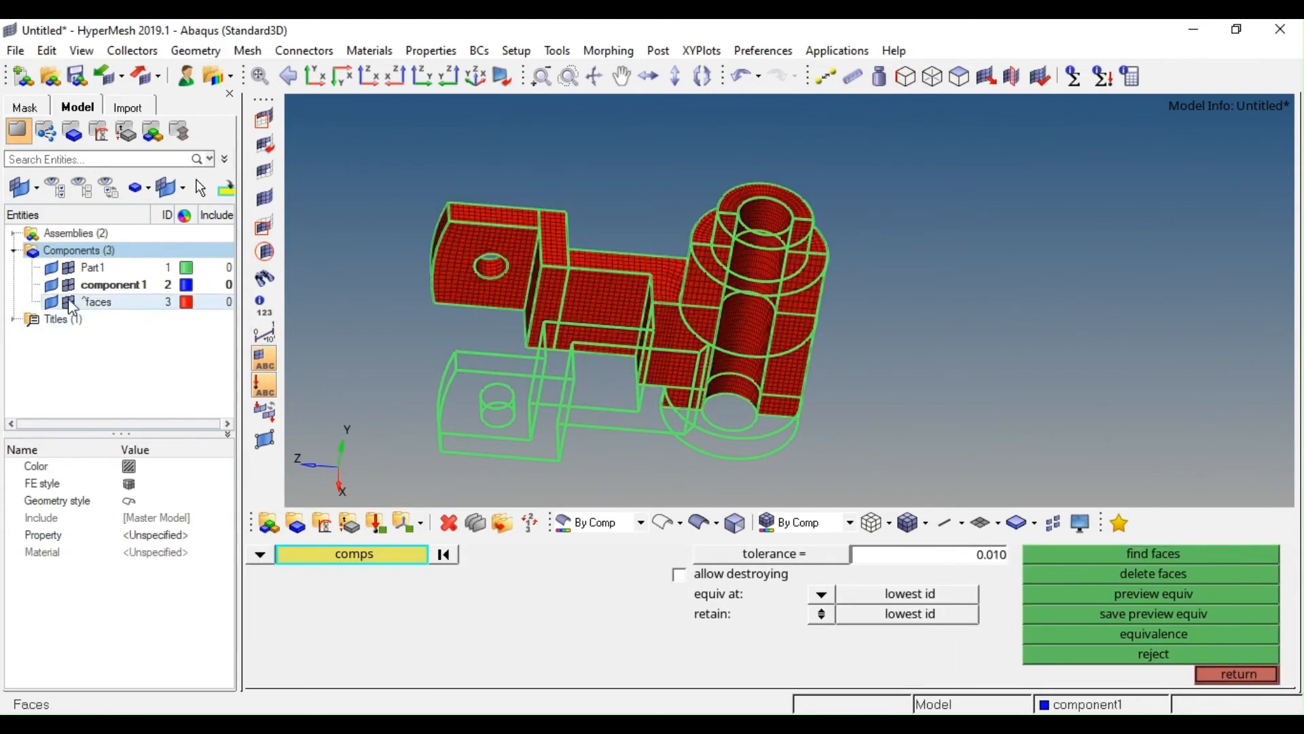
click(68, 268)
click(68, 269)
ctrl+right_drag(723, 320, 751, 305)
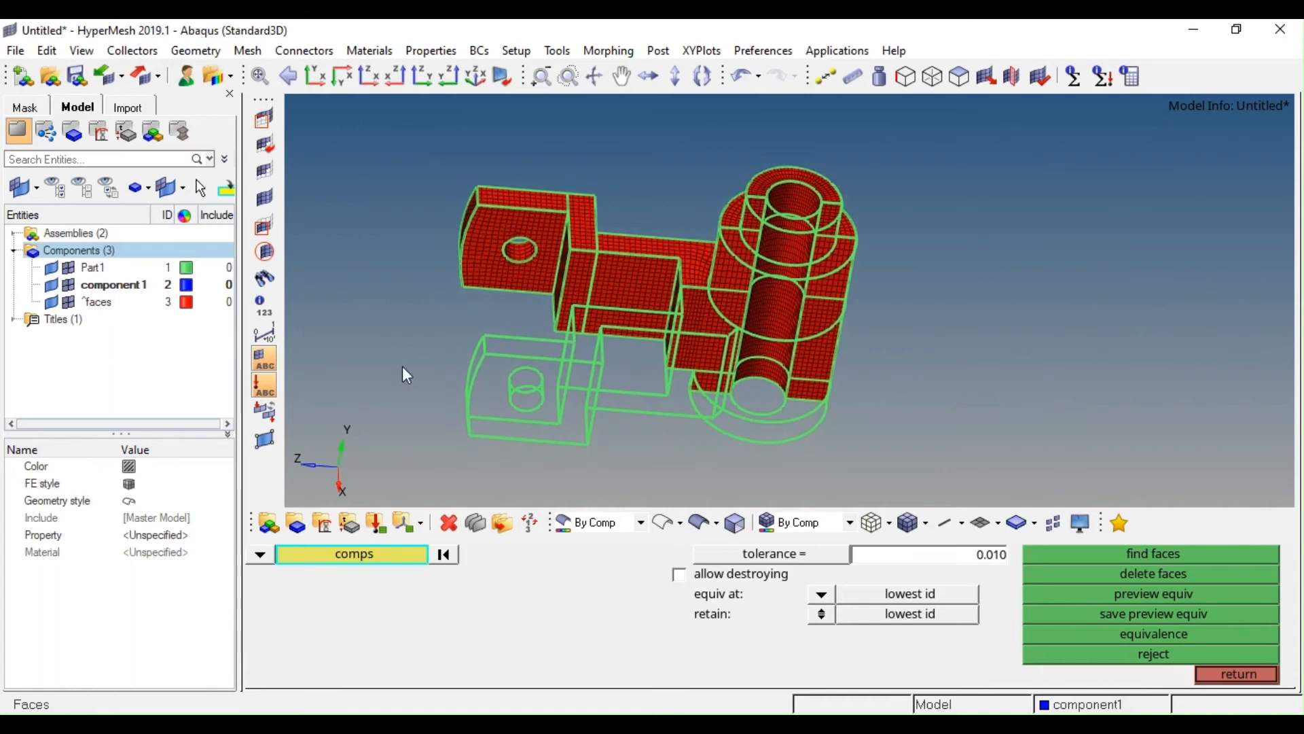
Isolate the ^faces component and check it for free edges
click(101, 303)
key(i)
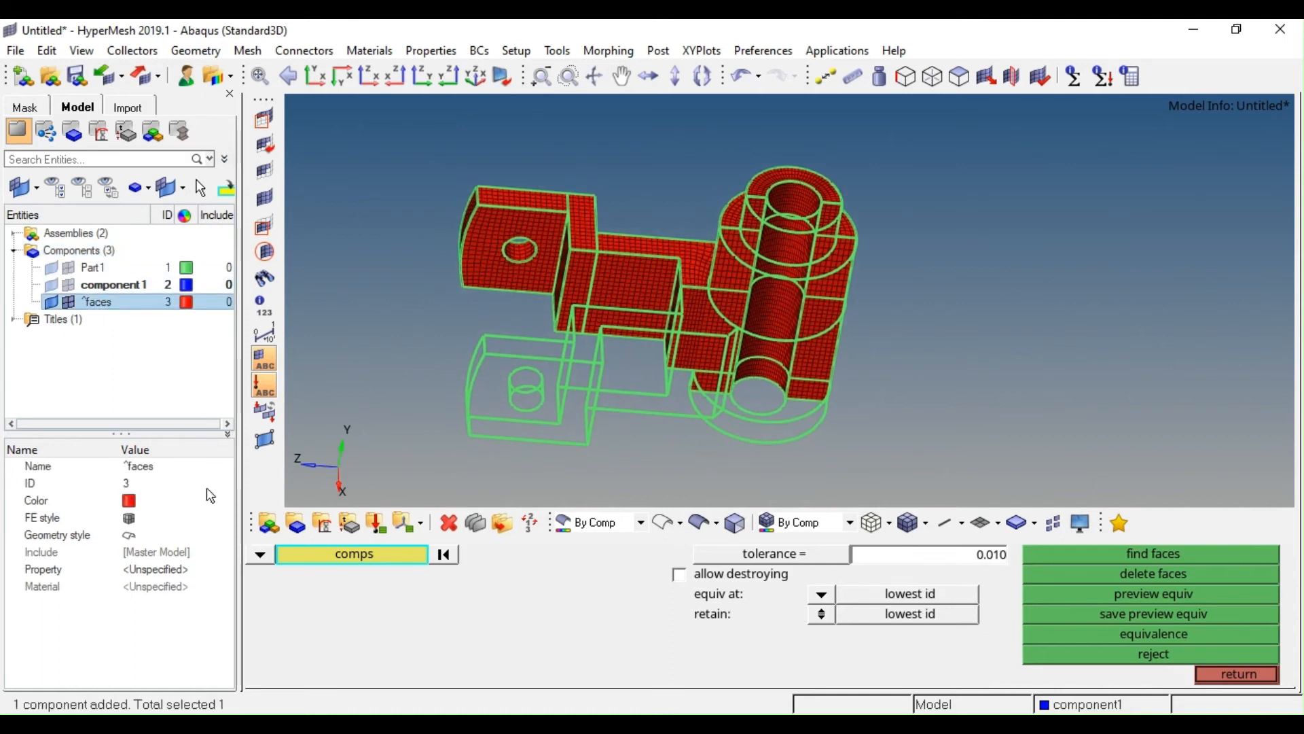
ctrl+right_drag(800, 350, 794, 332)
key(shift+F3)
click(715, 289)
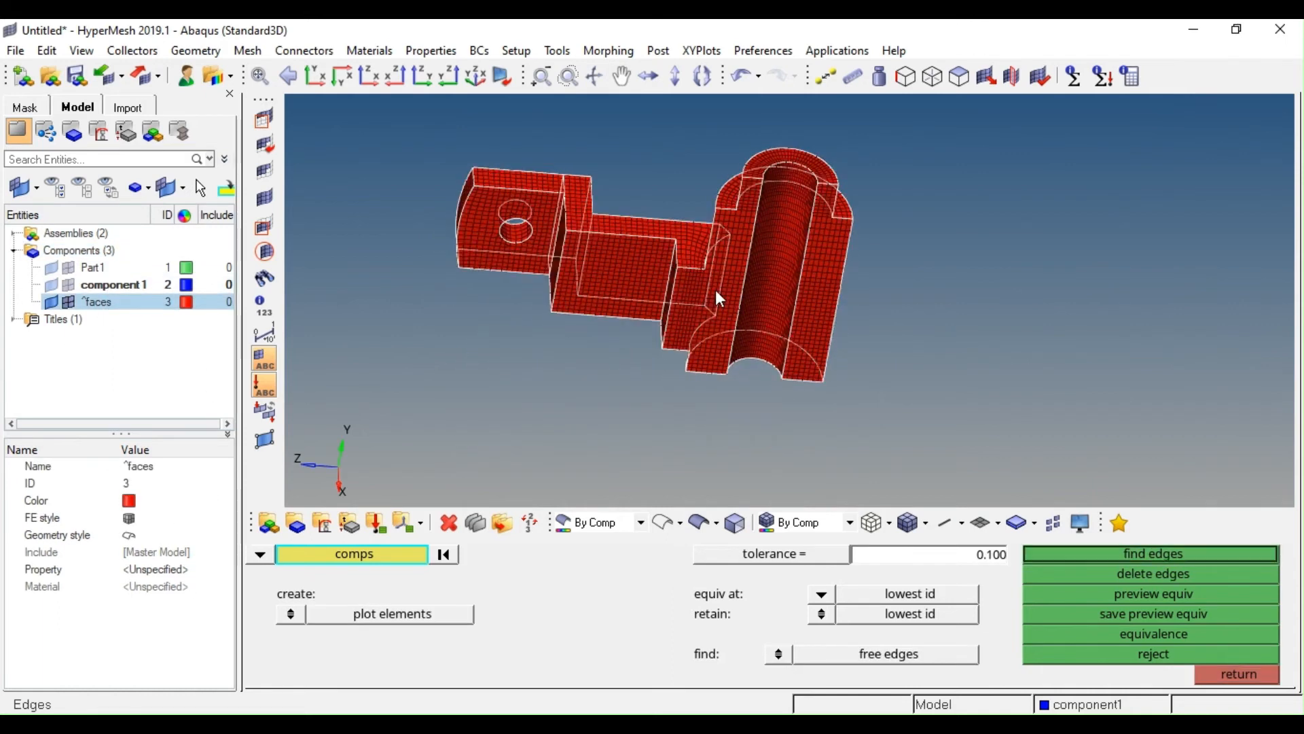
middle_click(721, 295)
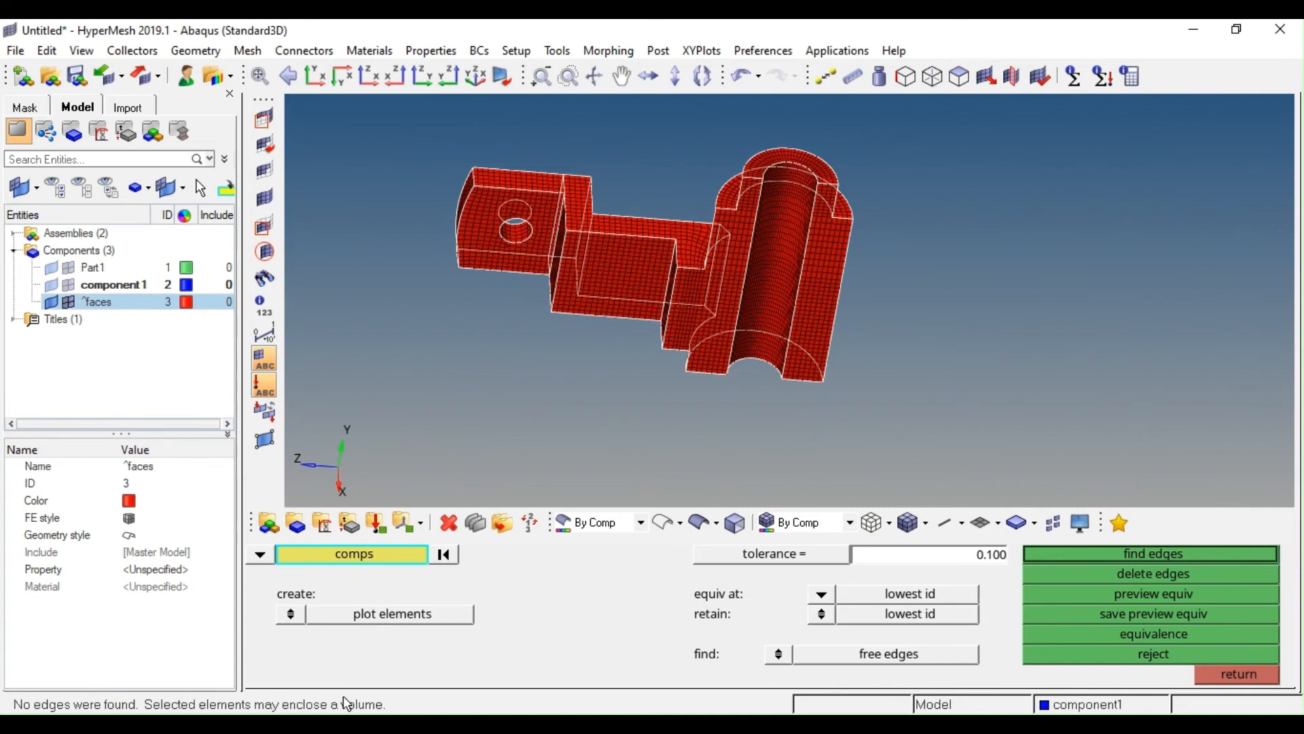
Find the T-connections in ^faces and inspect them where the lug meets the block, with the ^faces elements hidden
click(779, 654)
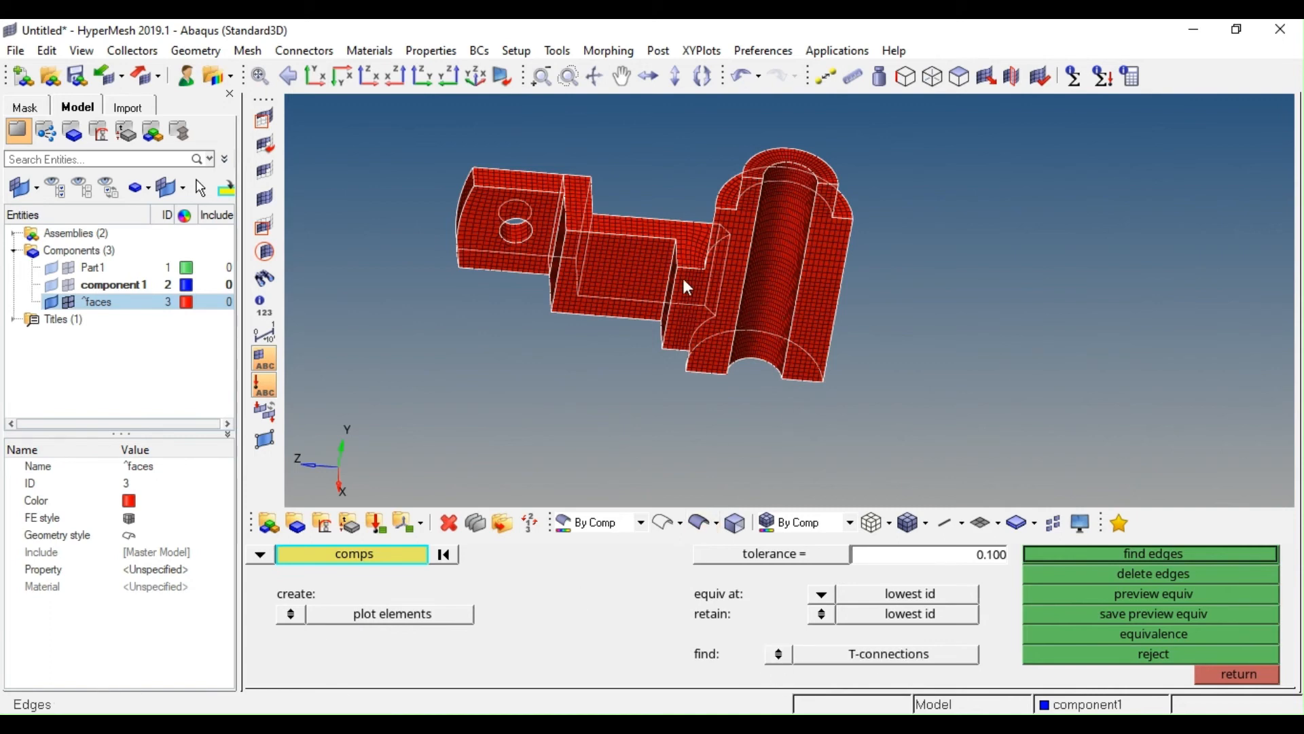
middle_click(682, 279)
ctrl+right_drag(580, 307, 571, 346)
scroll(535, 234, up, 8)
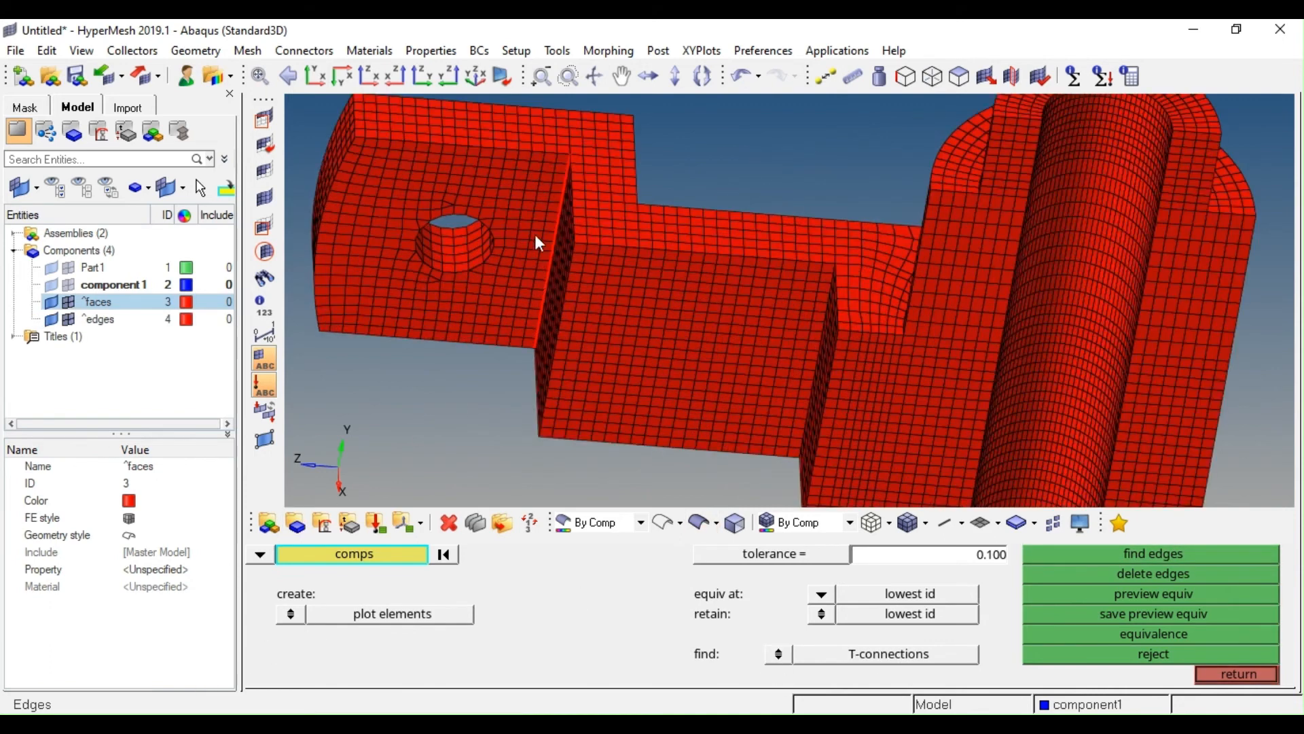
scroll(693, 203, down, 8)
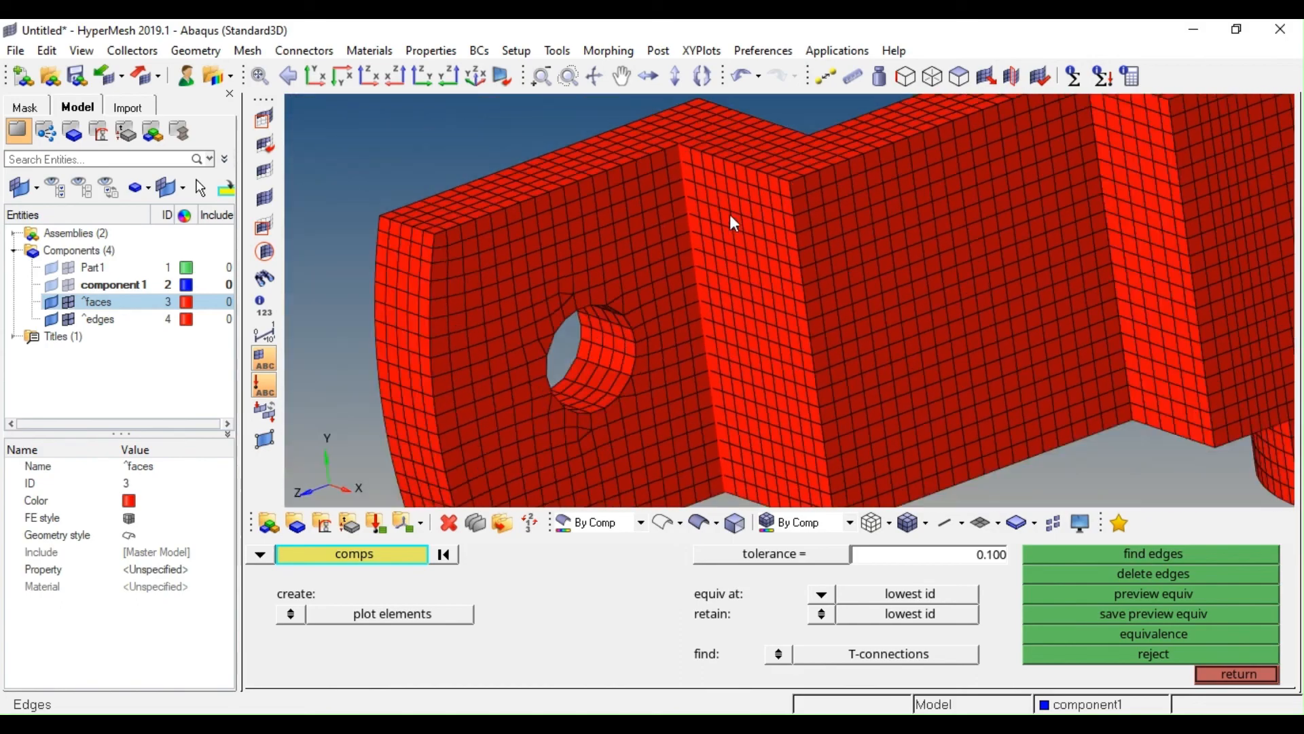
ctrl+drag(679, 195, 844, 158)
ctrl+right_drag(844, 158, 828, 199)
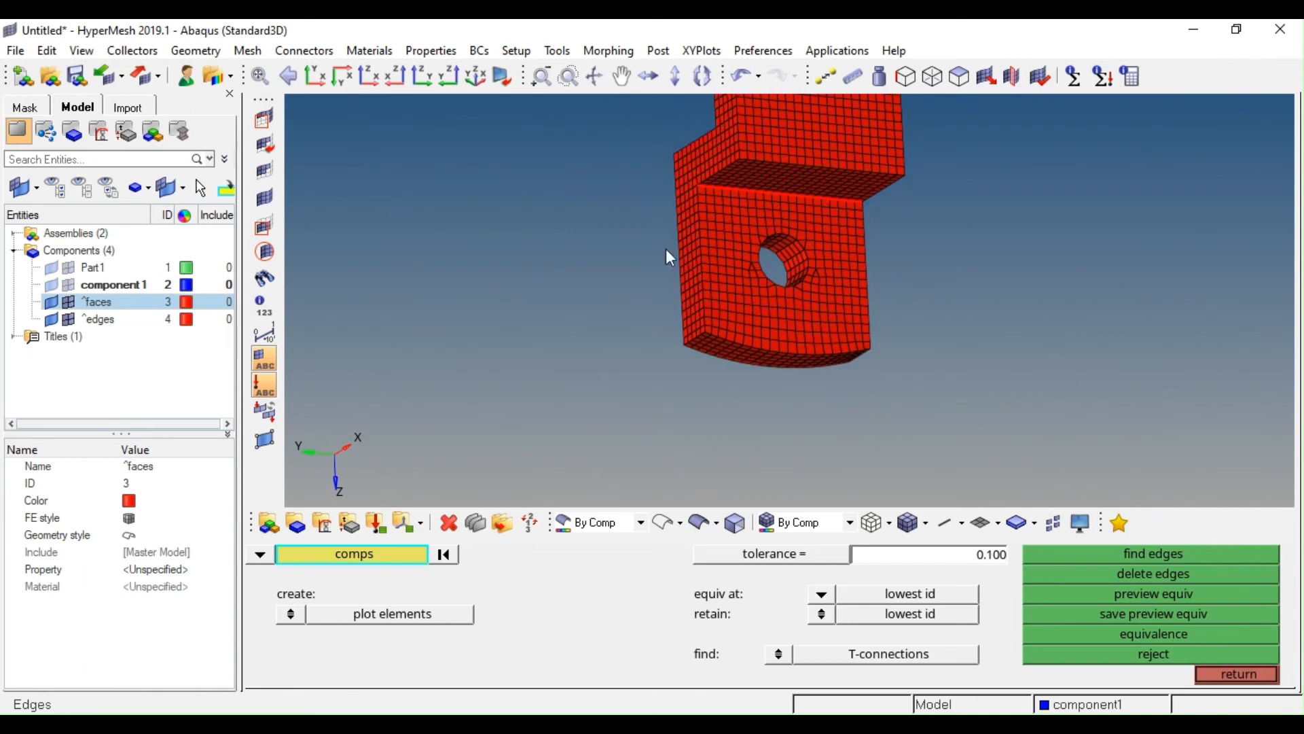
ctrl+drag(765, 223, 739, 146)
click(68, 302)
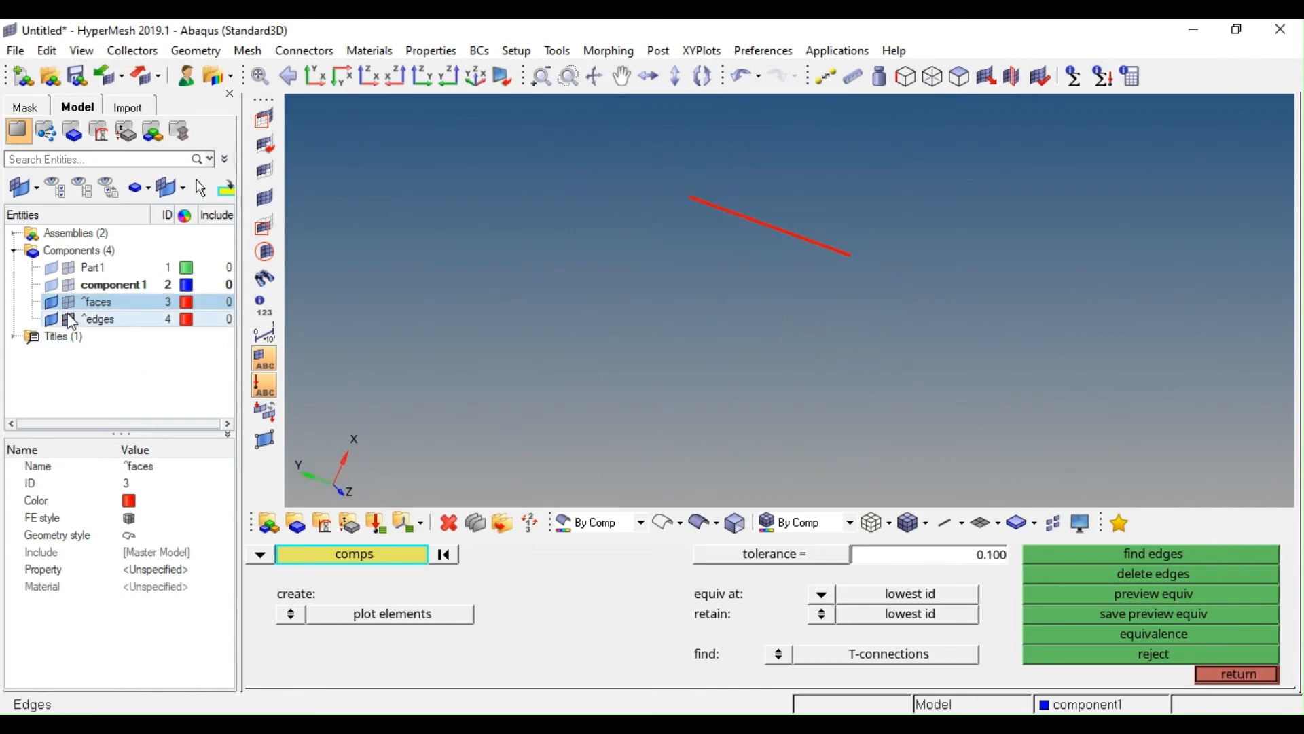
Show only component1's elements and preview its coincident nodes with a tolerance of 0.1
click(68, 319)
click(67, 285)
ctrl+right_drag(774, 224, 757, 269)
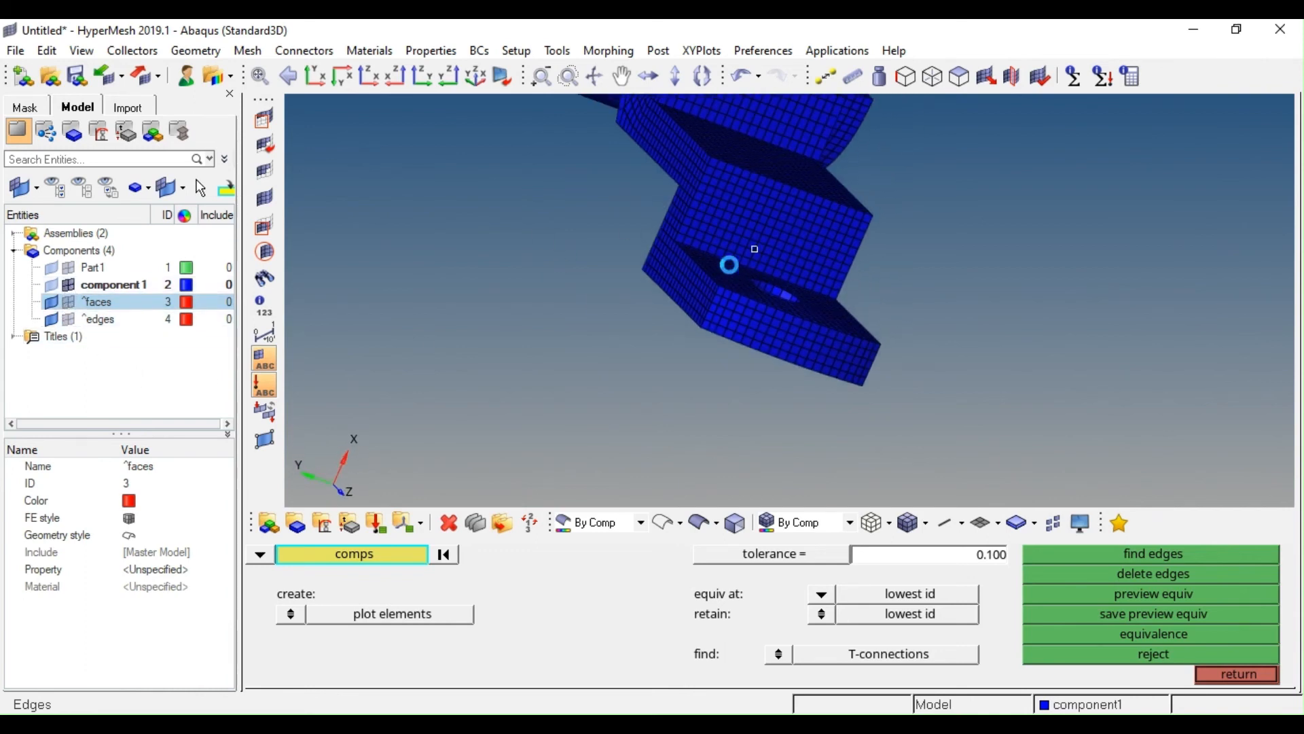
ctrl+drag(727, 265, 724, 273)
middle_click(724, 272)
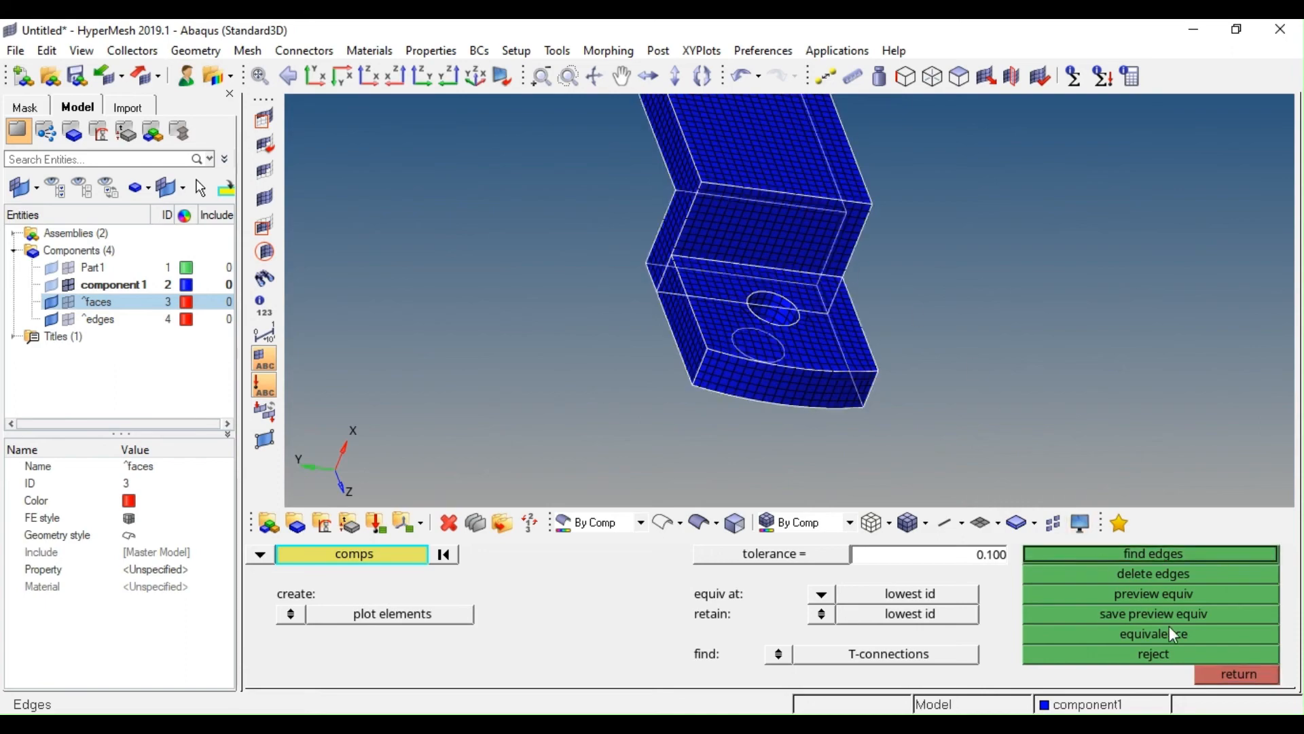
click(1150, 588)
Show the elements in wireframe and examine the previewed coincident nodes between the lug and the block
scroll(682, 309, up, 3)
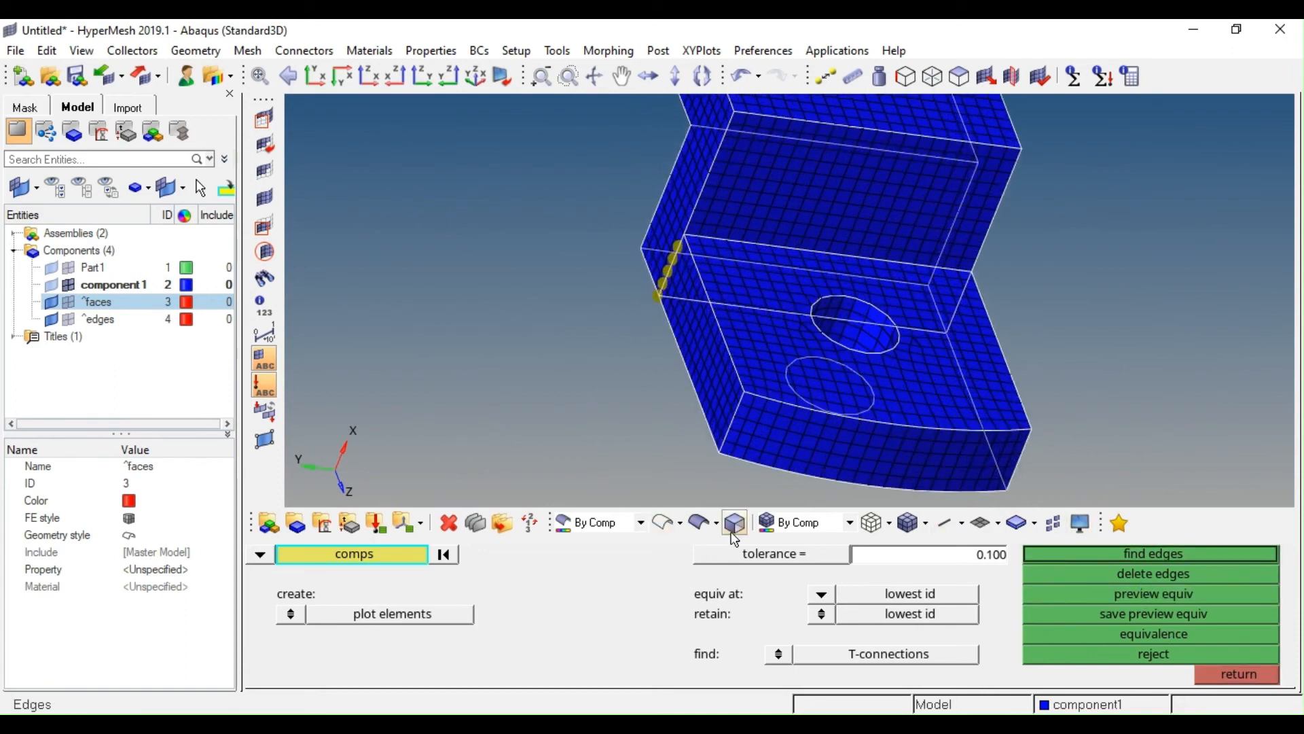
click(877, 522)
scroll(723, 265, up, 2)
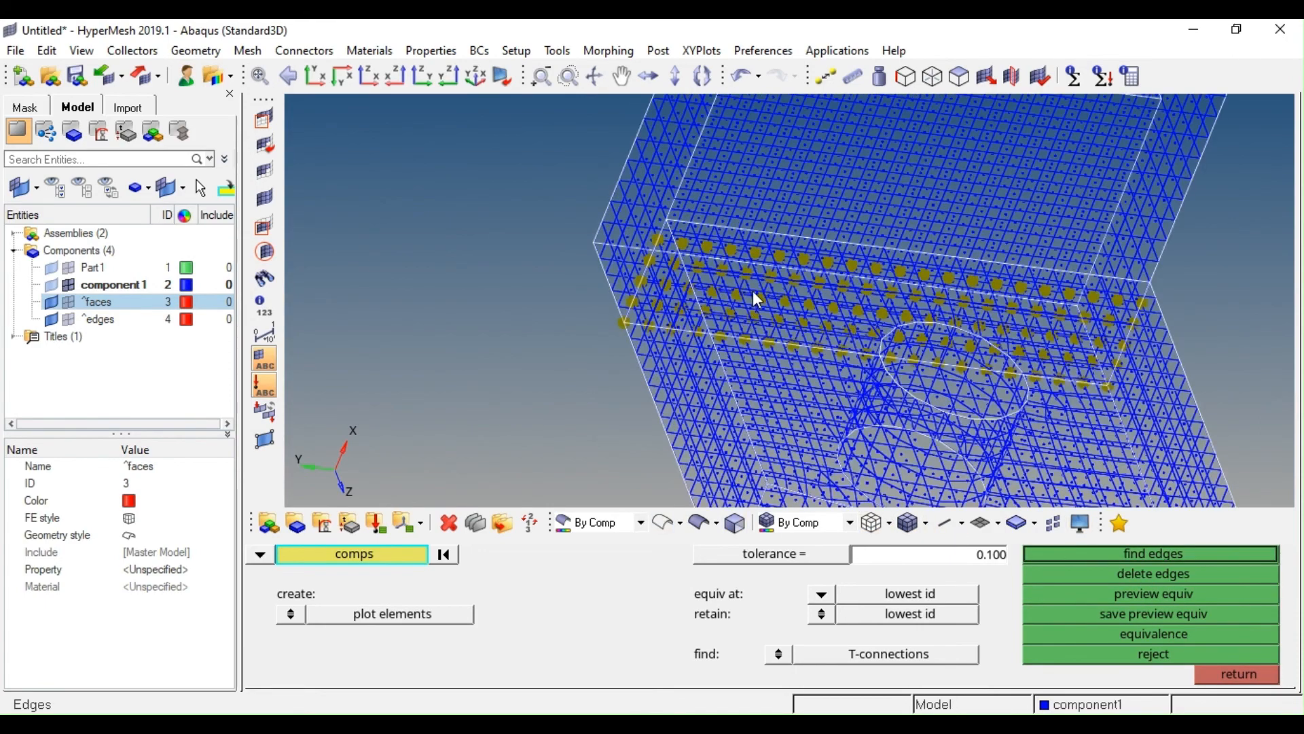
ctrl+drag(1121, 317, 1104, 337)
scroll(1105, 338, up, 3)
scroll(1104, 338, down, 3)
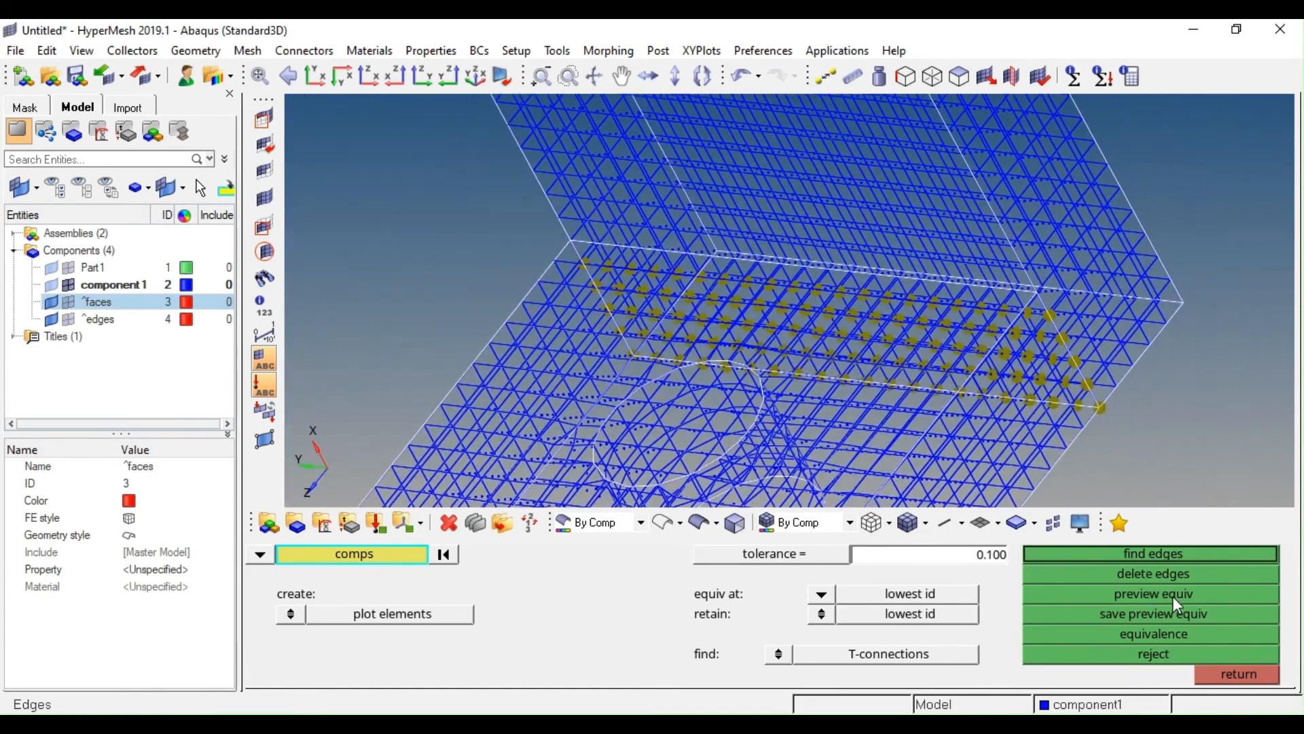
Equivalence component1's coincident nodes at the 0.1 tolerance and return the elements to shaded display with mesh lines
click(1149, 636)
ctrl+right_drag(1027, 315, 902, 383)
ctrl+scroll(902, 383, down, 4)
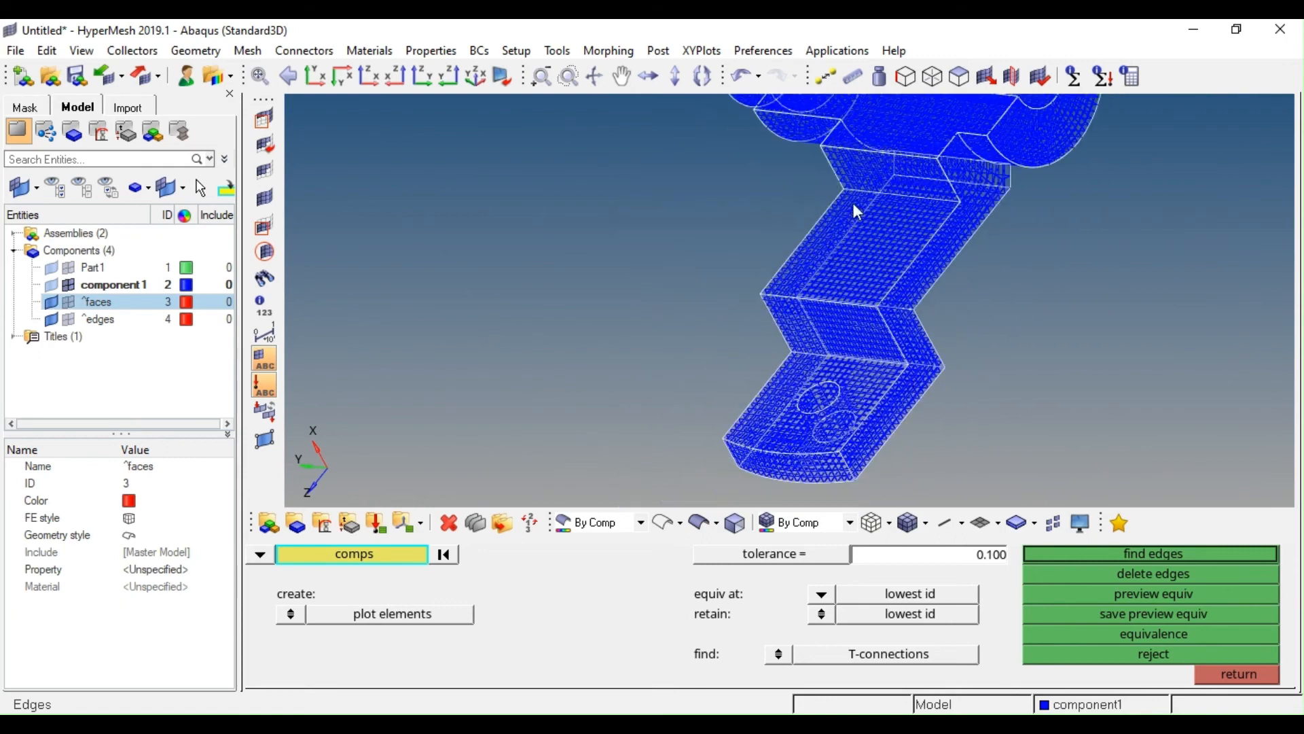
mouse_move(853, 201)
ctrl+mouse_down()
mouse_move(812, 320)
mouse_move(836, 333)
ctrl+mouse_up()
click(909, 521)
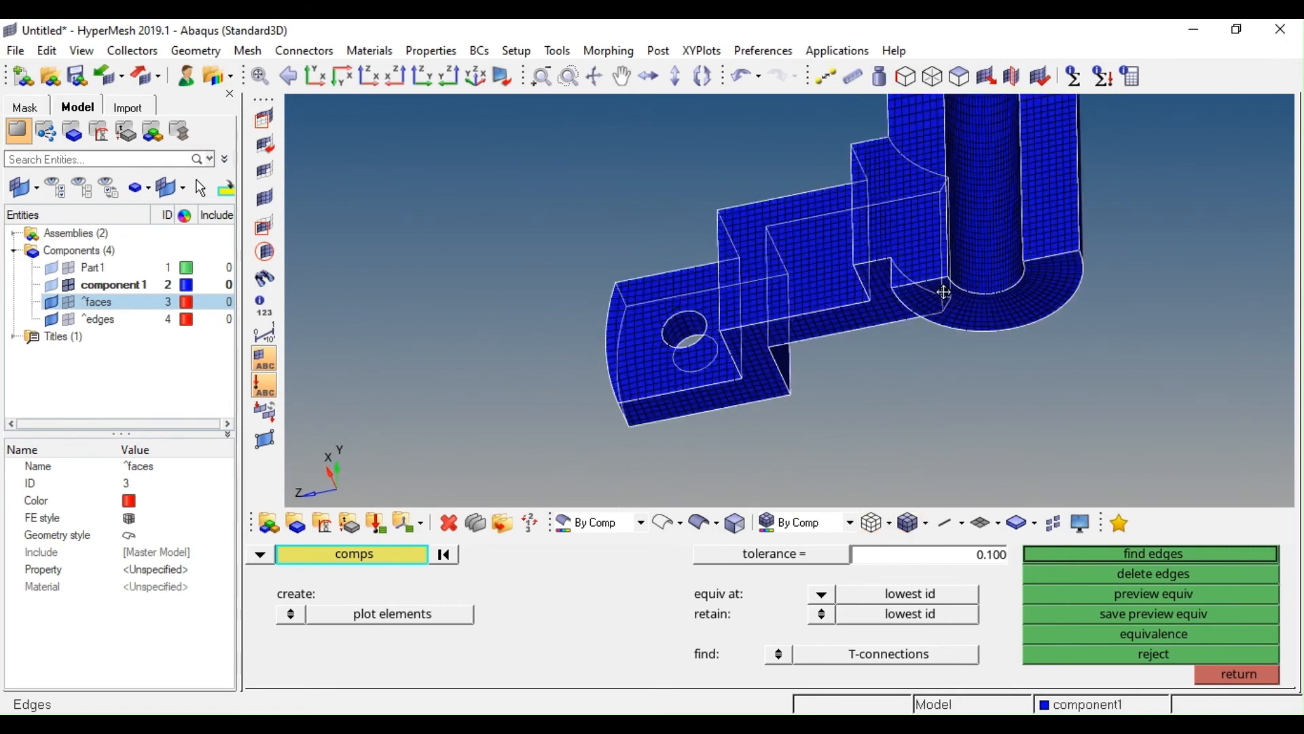
Regenerate the faces of component1 from the equivalenced solid mesh
ctrl+right_drag(943, 293, 834, 336)
ctrl+scroll(834, 335, down, 4)
click(959, 76)
click(877, 261)
middle_click(875, 275)
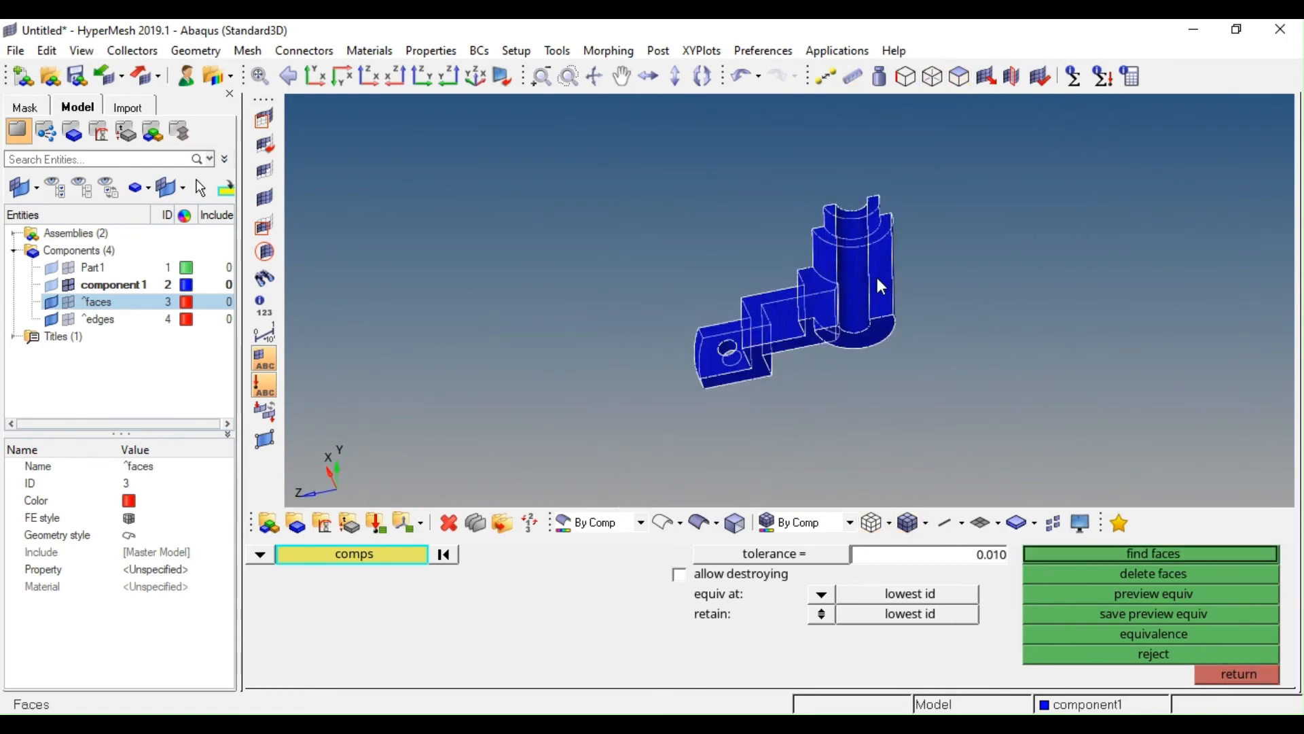
Hide component1's elements and check the ^faces component for T-connections and free edges at a tolerance of 0.1
click(67, 286)
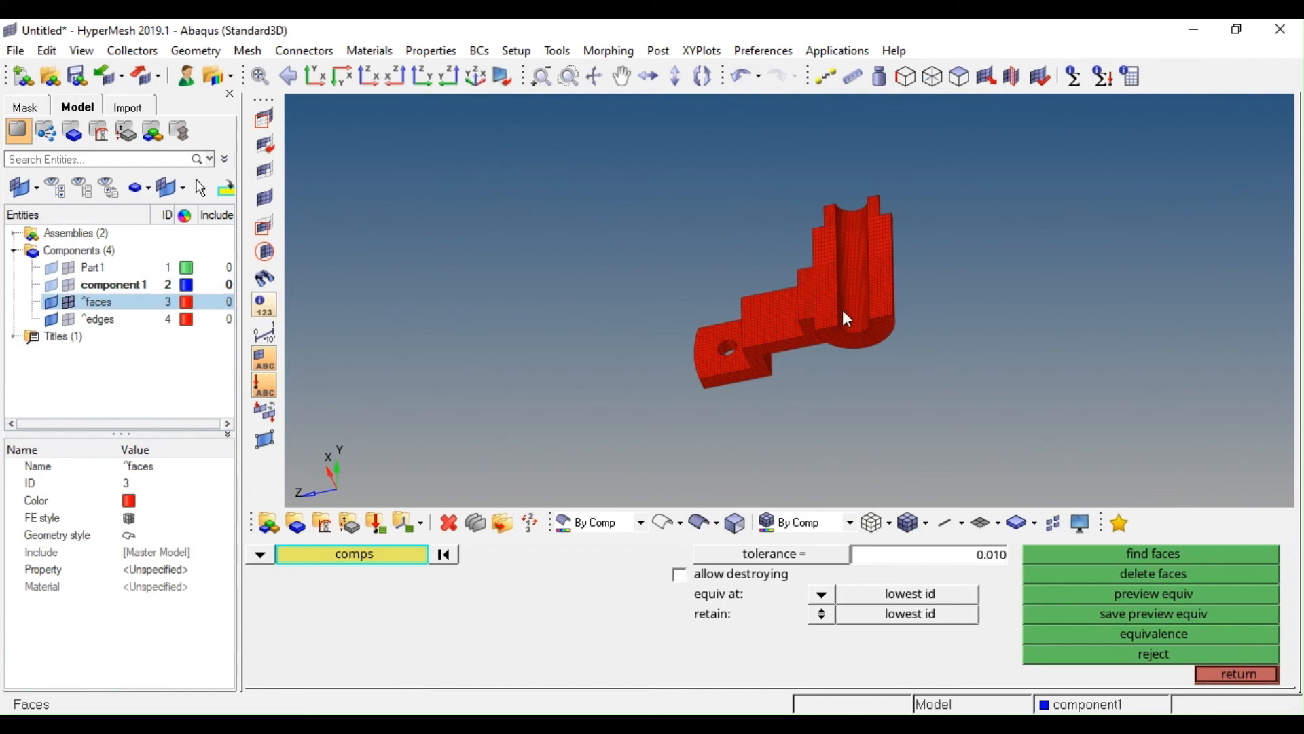
ctrl+right_drag(836, 317, 788, 321)
key(shift+F3)
click(790, 326)
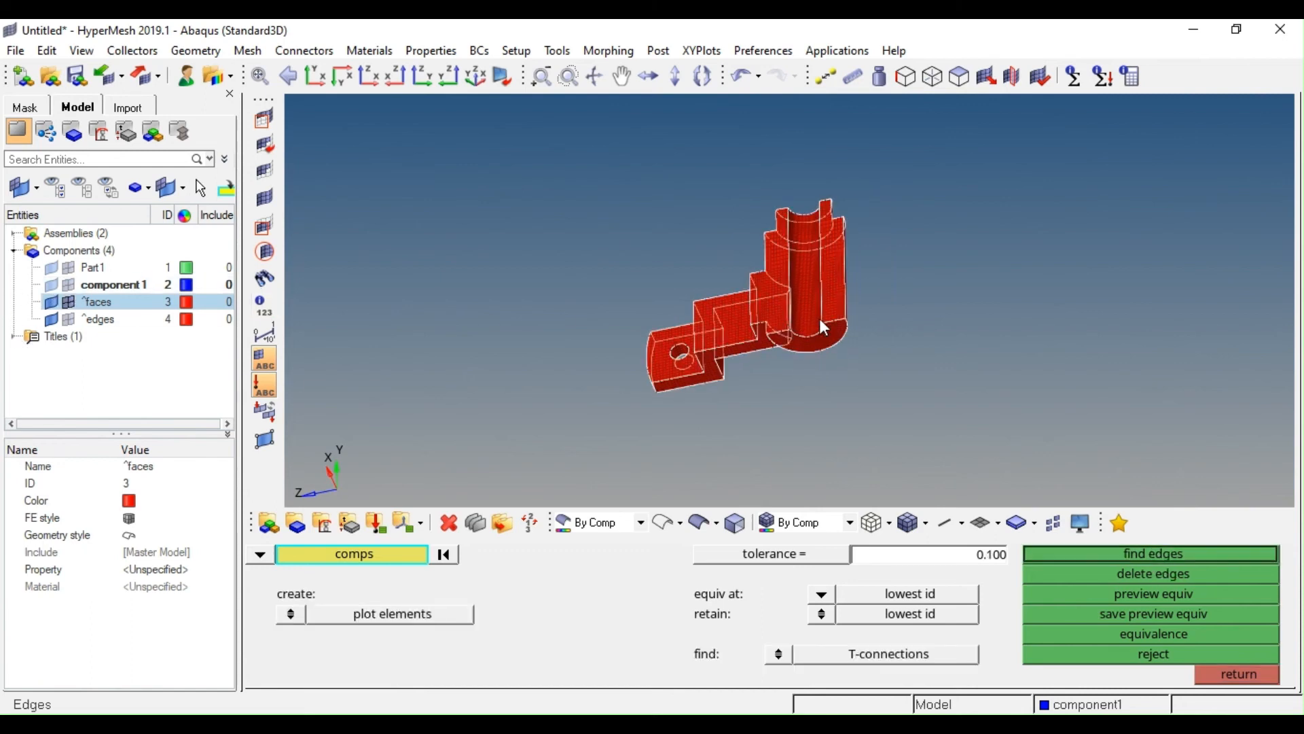
middle_click(820, 318)
click(774, 657)
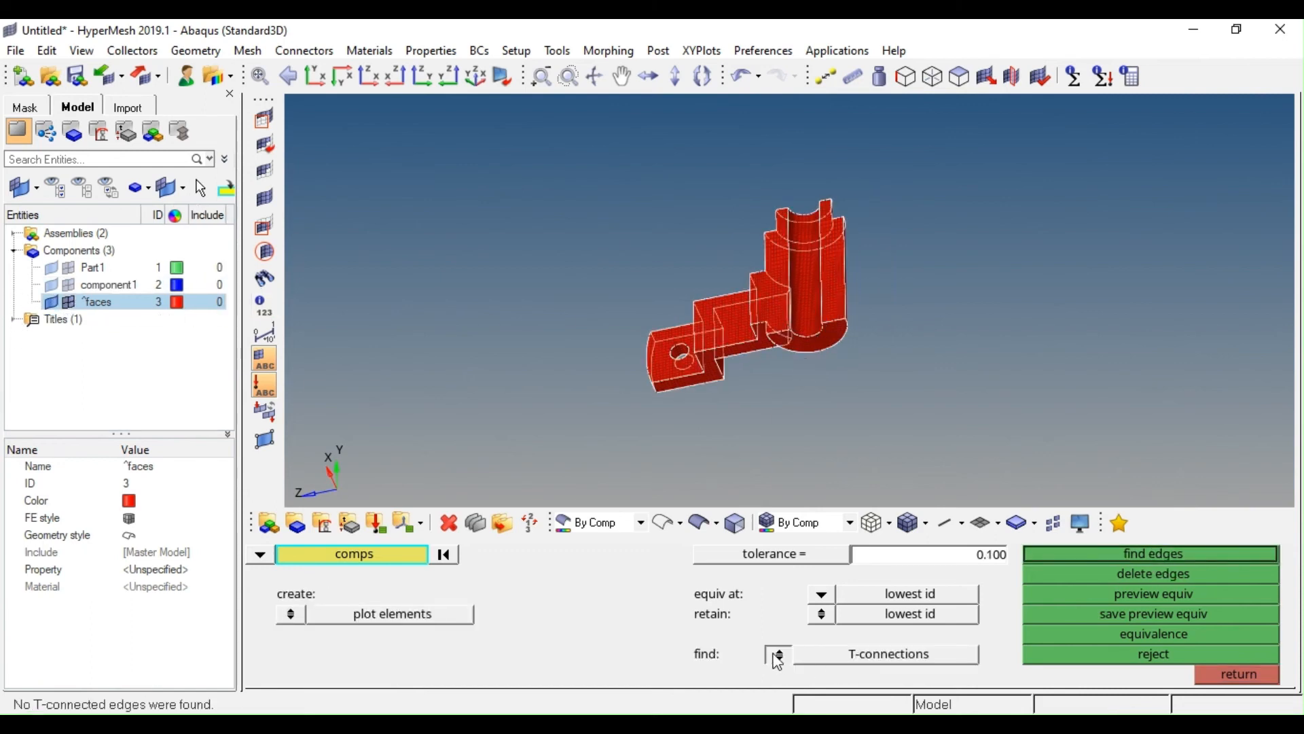
middle_click(693, 256)
Delete the temporary edges and faces, and show component1's solid elements again
click(1146, 573)
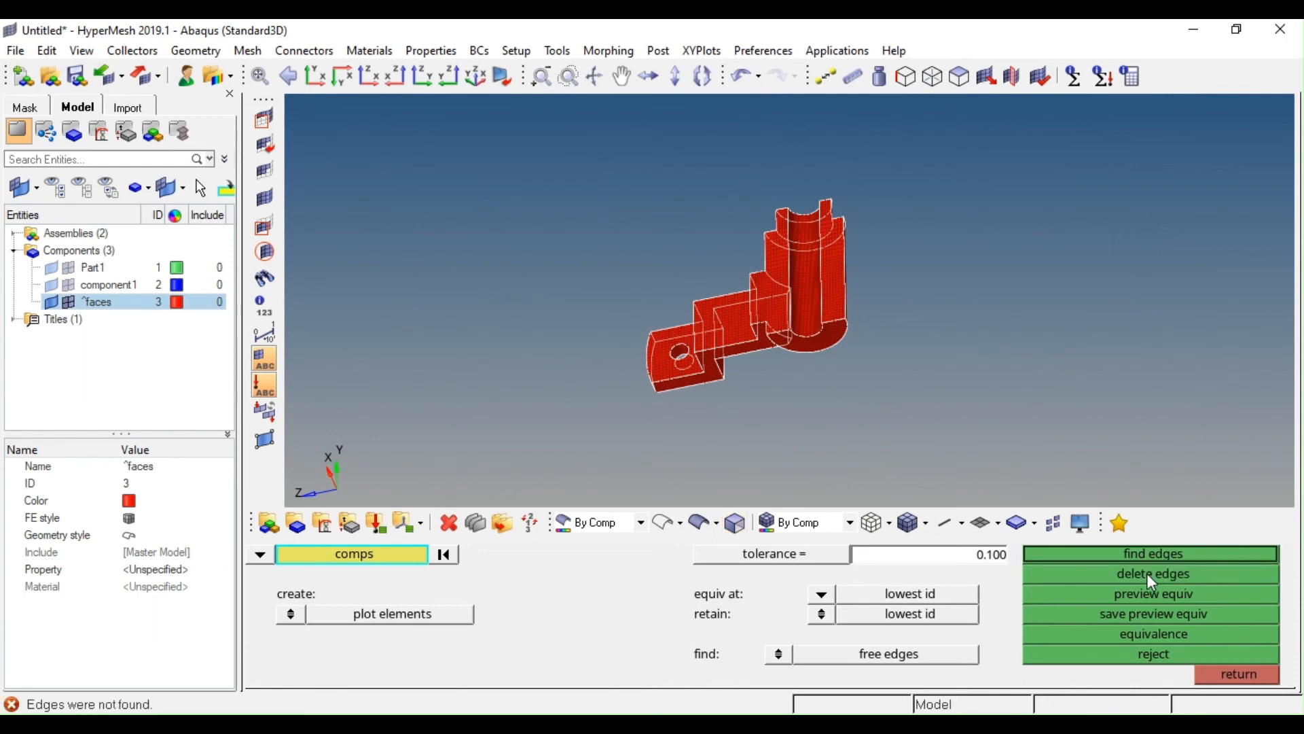
key(Escape)
click(1209, 573)
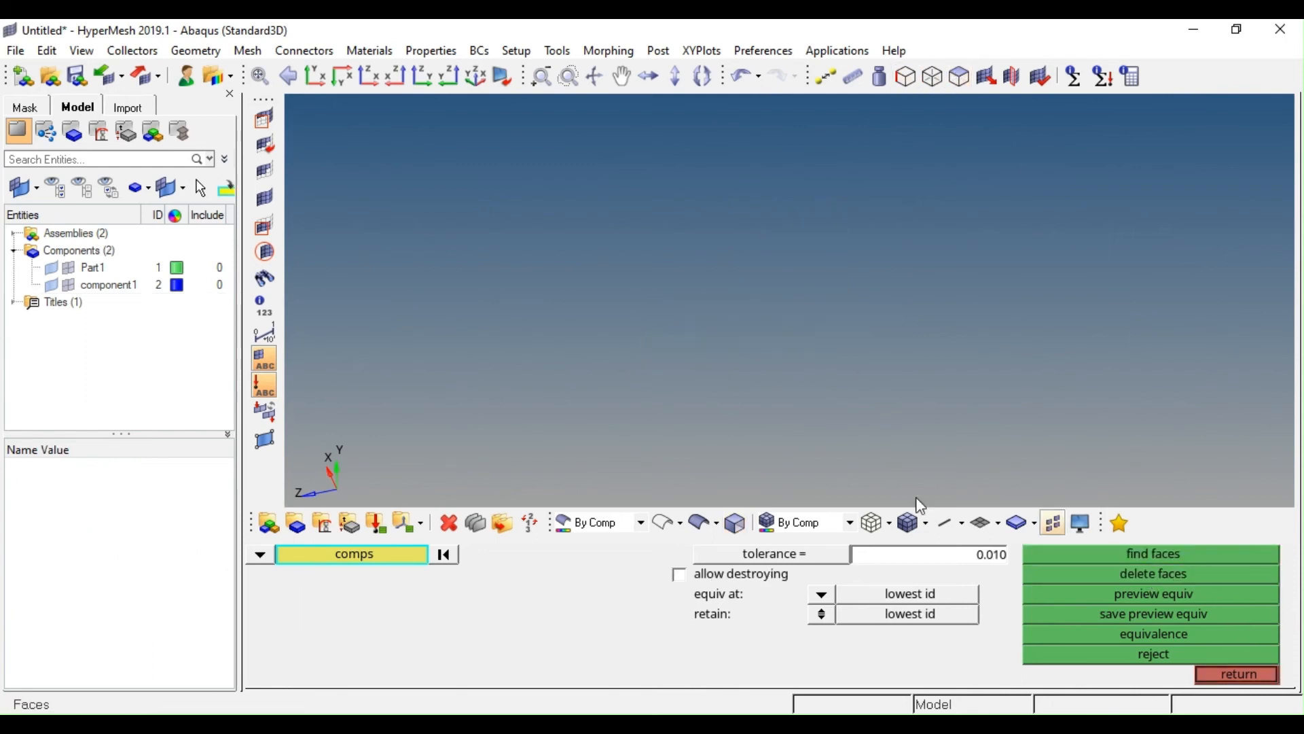
click(68, 285)
mouse_move(684, 328)
ctrl+mouse_down()
mouse_move(858, 271)
mouse_move(620, 366)
mouse_move(629, 312)
mouse_move(716, 271)
mouse_move(789, 277)
mouse_move(662, 263)
mouse_move(792, 265)
mouse_move(975, 204)
mouse_move(796, 279)
mouse_move(763, 204)
mouse_move(711, 338)
mouse_move(775, 326)
mouse_move(780, 209)
mouse_move(737, 241)
mouse_move(735, 307)
ctrl+mouse_up()
scroll(679, 292, up, 3)
Run the 3-D element checks for aspect ratio above 5 and jacobian below 0.7
key(F10)
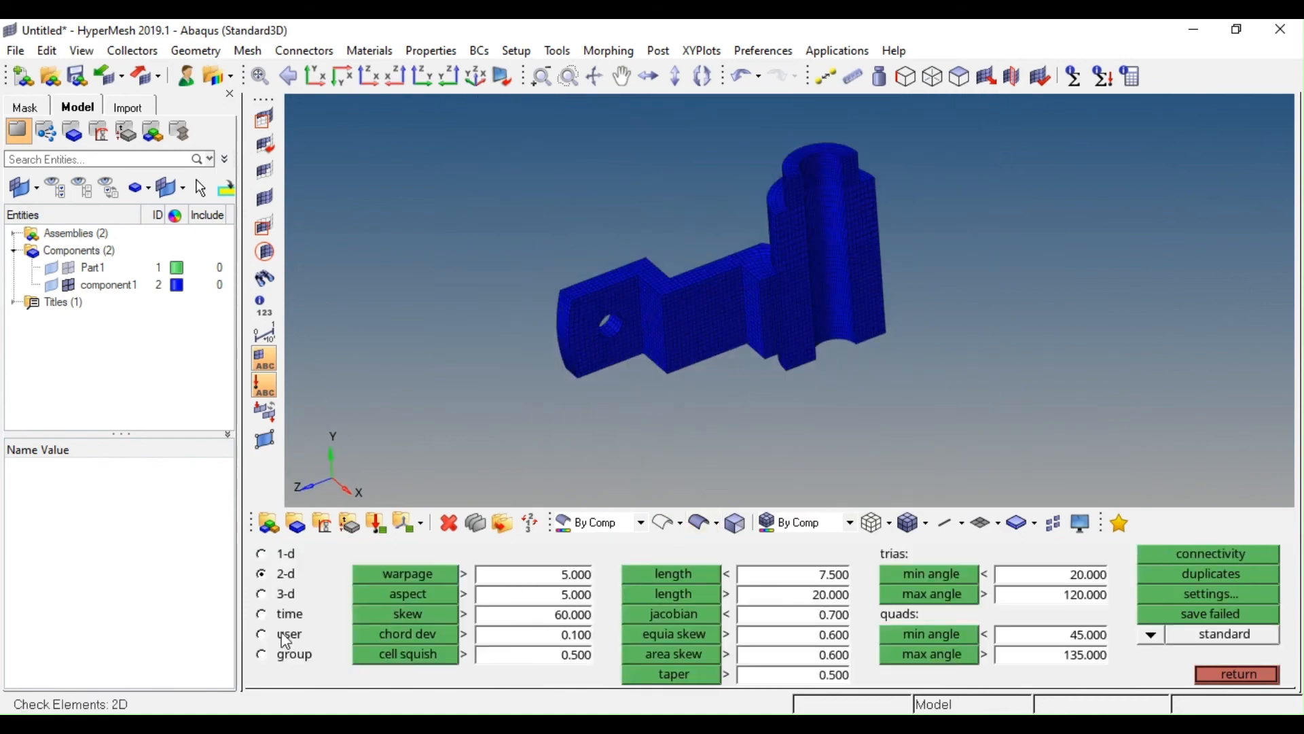
click(278, 595)
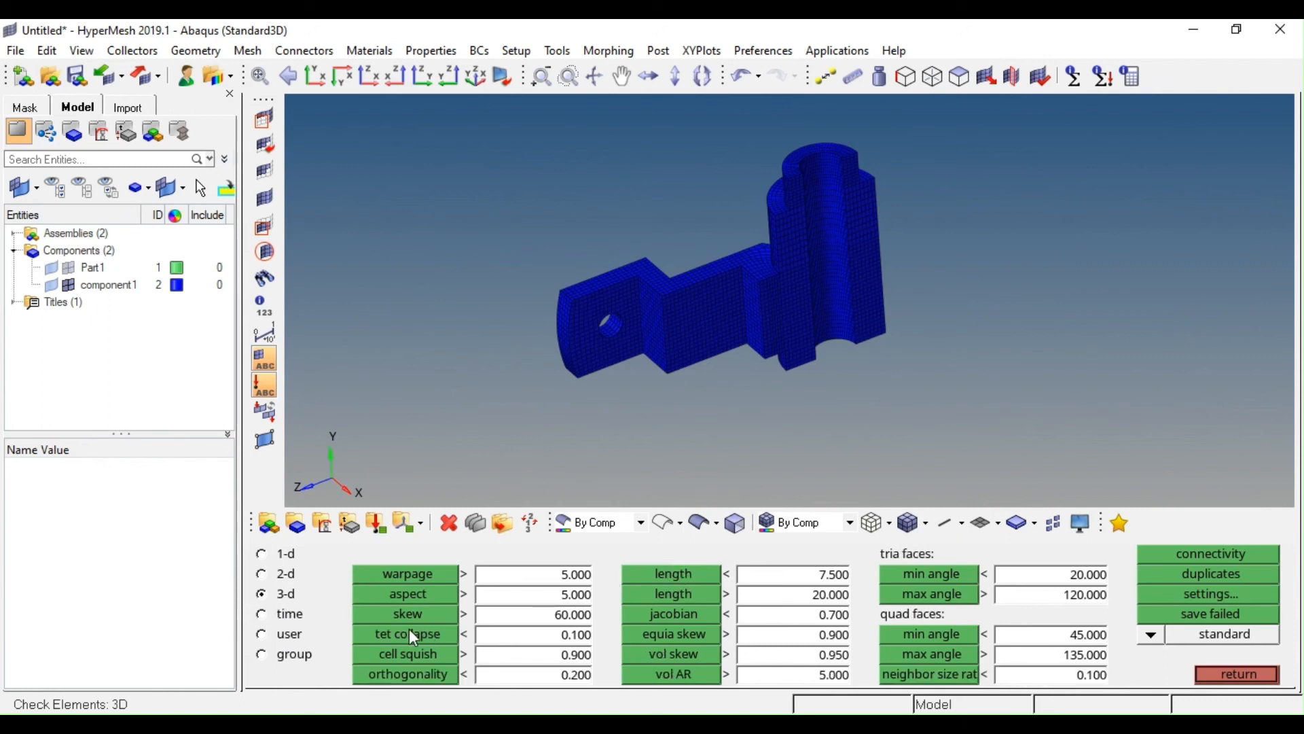
click(412, 595)
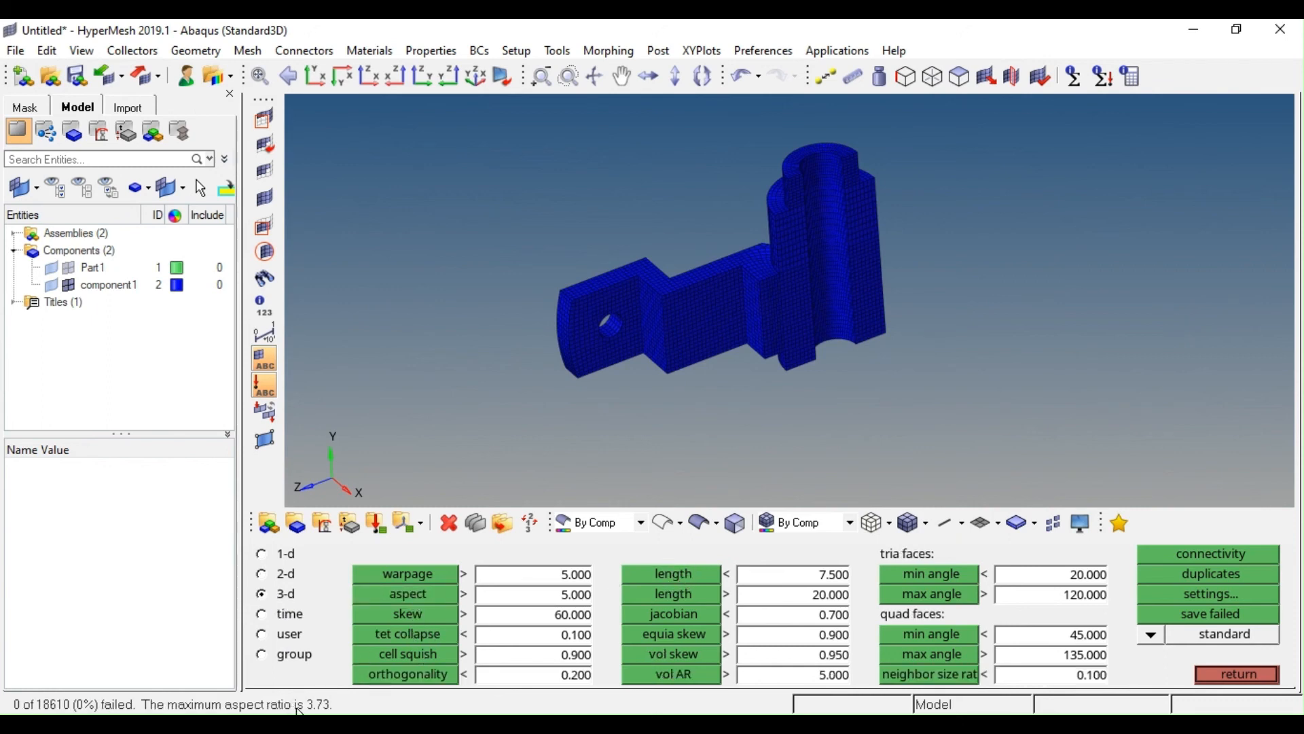
click(679, 615)
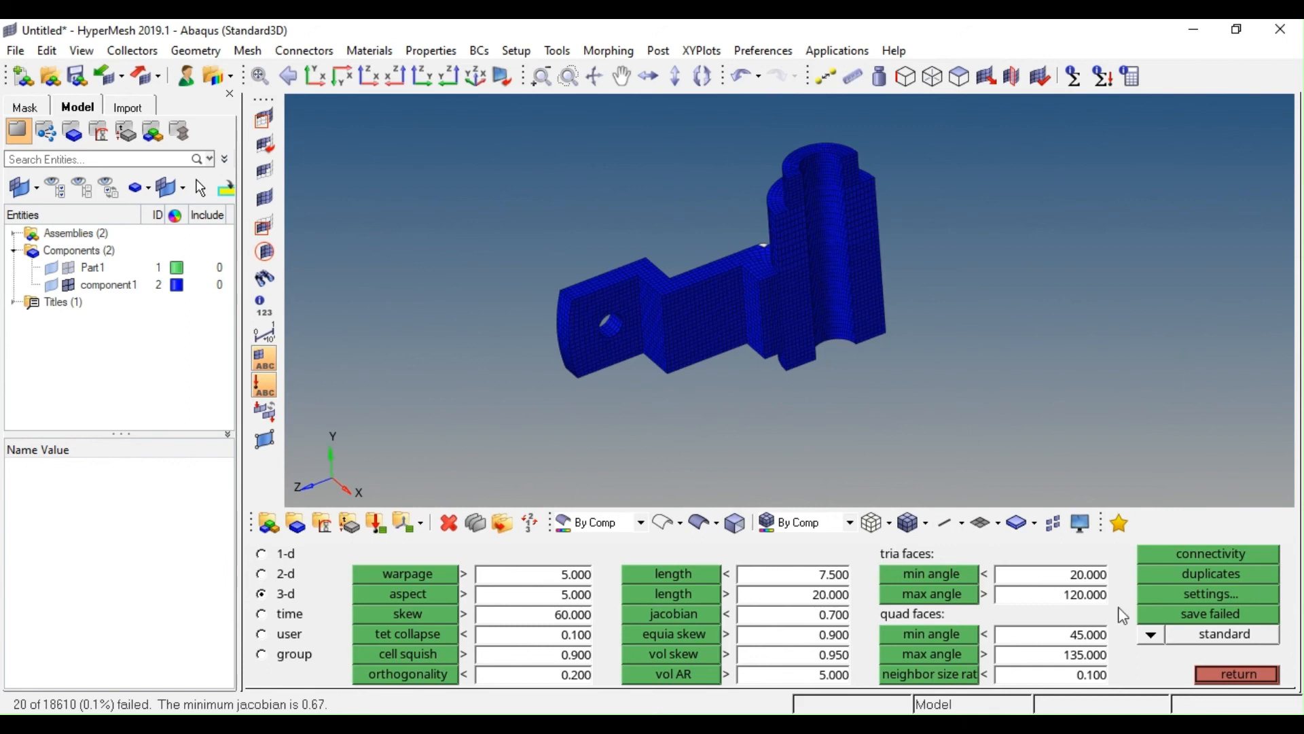
Check the minimum and maximum interior angles of the solid elements' tria and quad faces
click(950, 583)
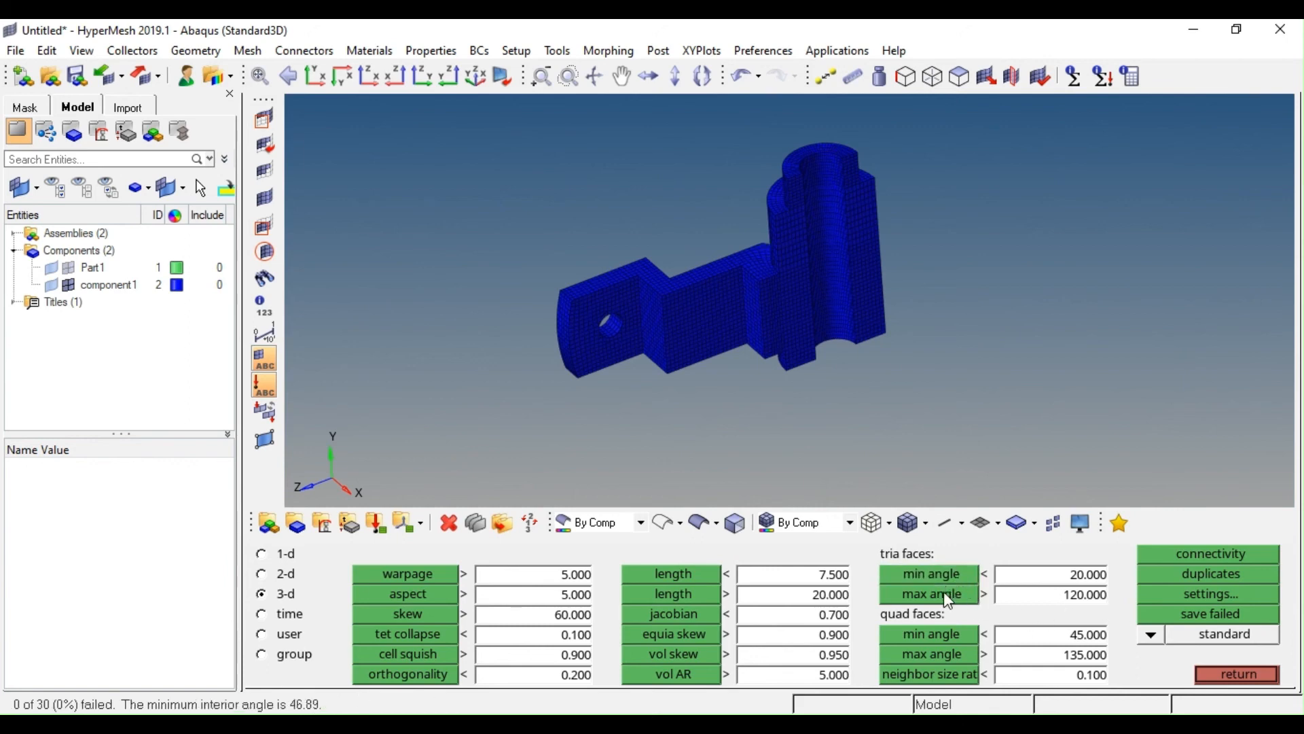
click(944, 595)
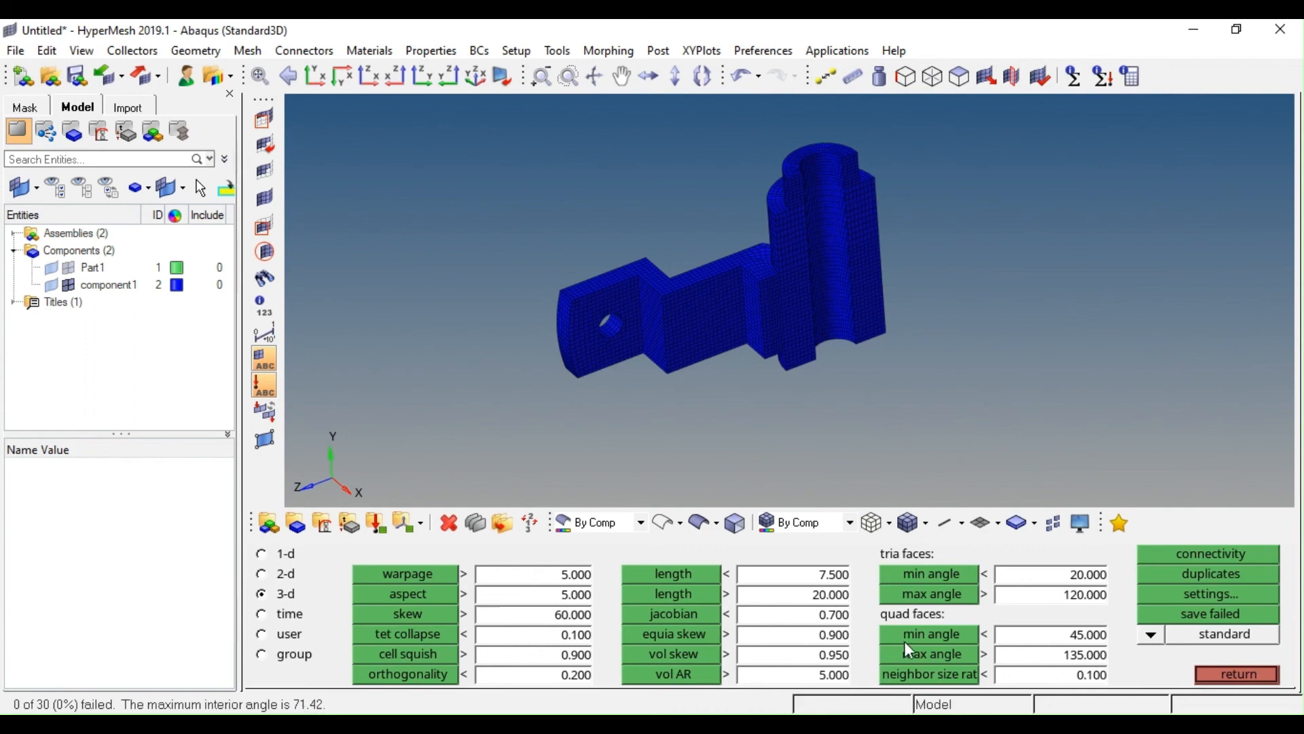
click(969, 635)
click(926, 655)
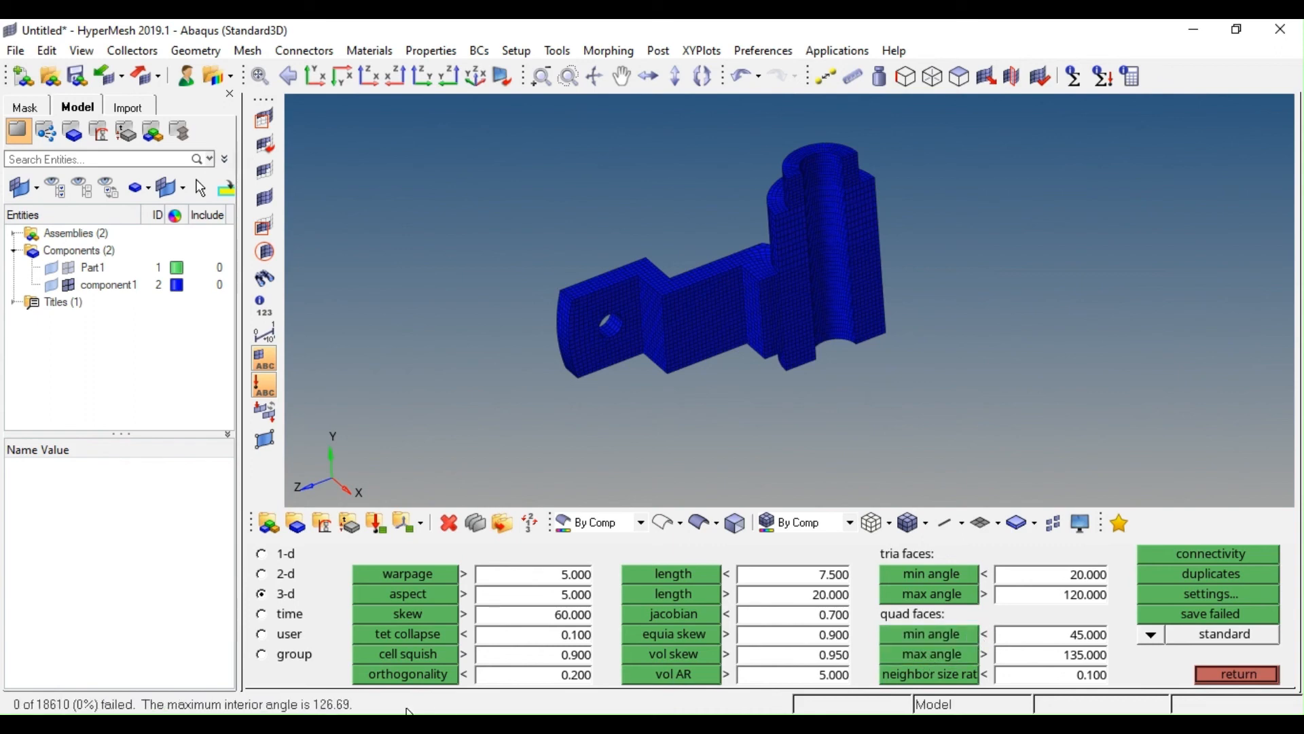
ctrl+right_drag(753, 330, 803, 326)
key(Escape)
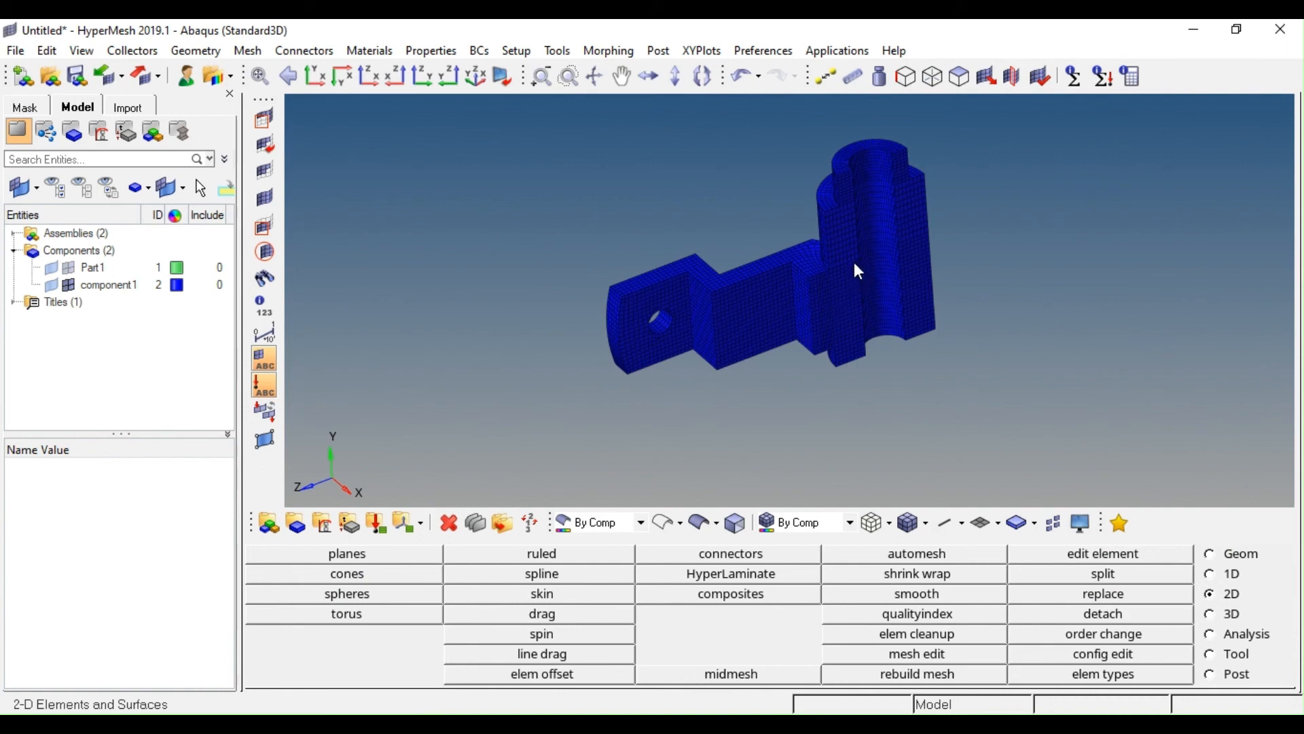
Set up a Reflect operation on elements and select all elements of the half bracket
ctrl+scroll(854, 263, up, 6)
ctrl+scroll(827, 293, down, 5)
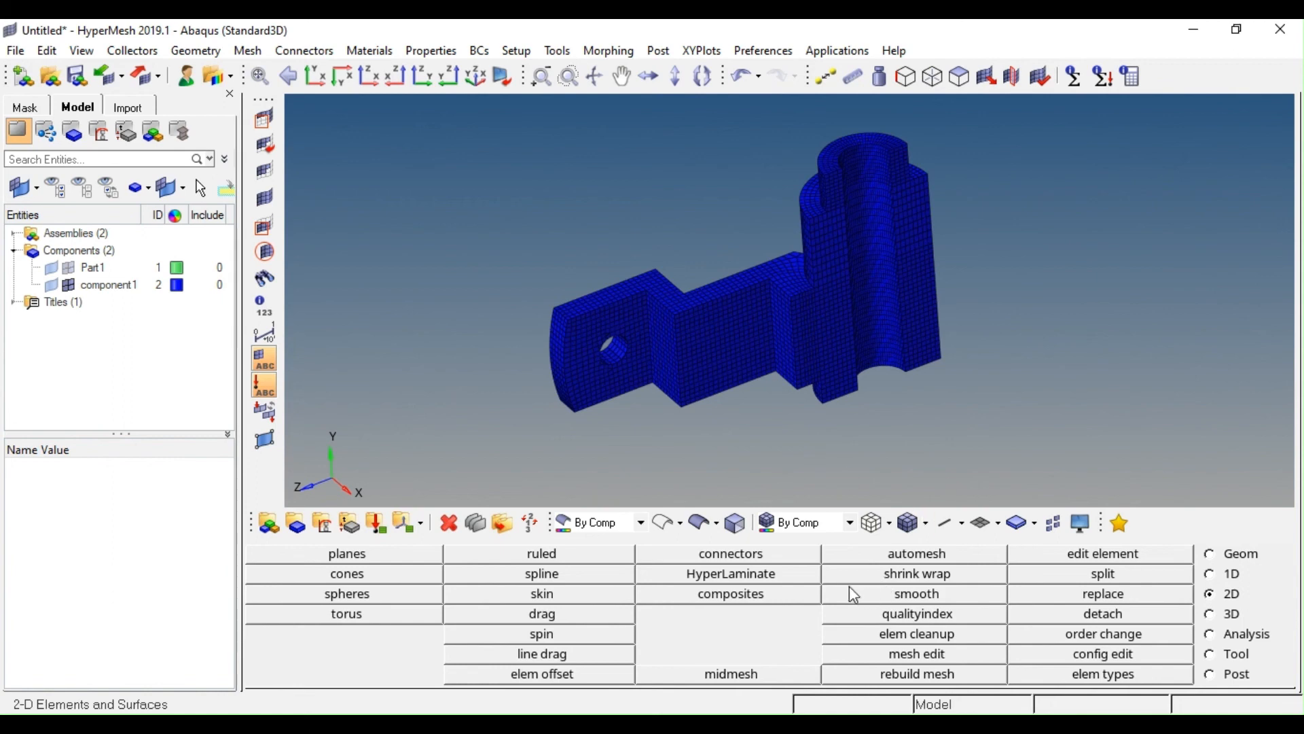
click(1226, 656)
click(700, 615)
ctrl+drag(720, 481, 771, 349)
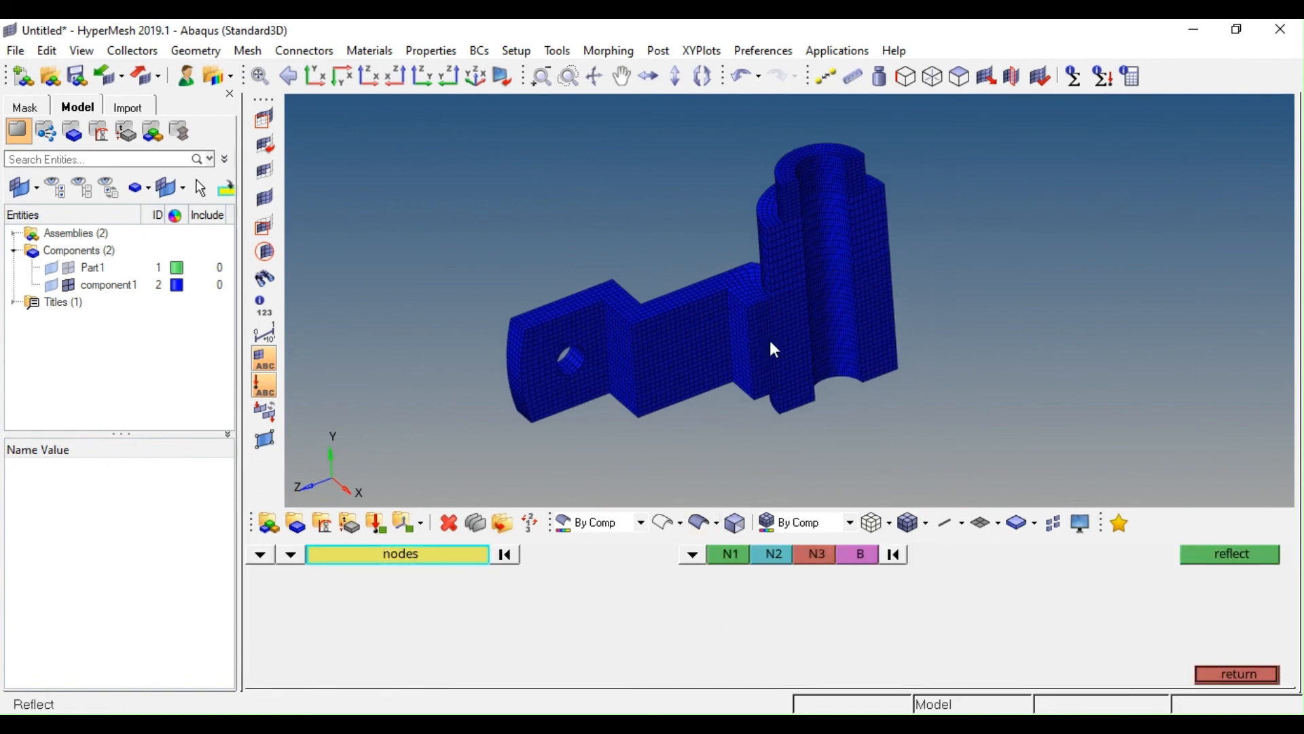
click(259, 554)
click(422, 600)
ctrl+scroll(785, 295, down, 3)
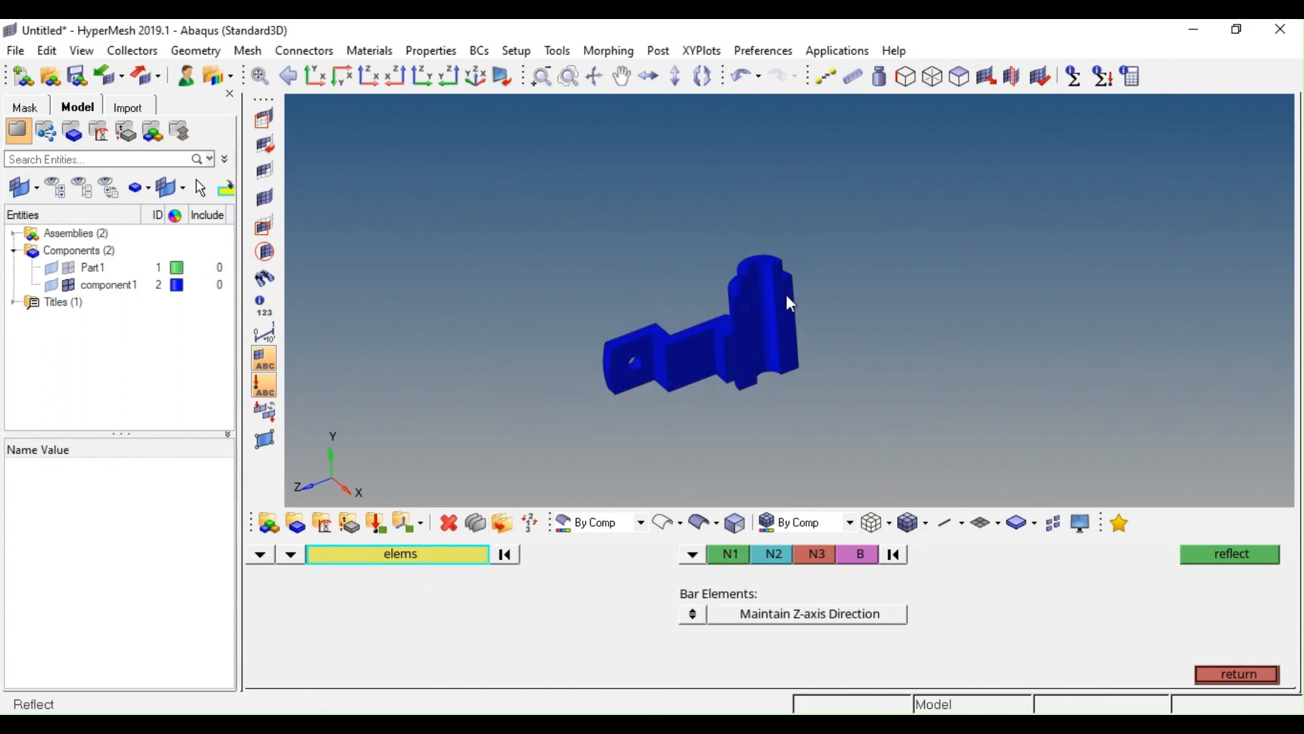
shift+drag(847, 189, 403, 552)
ctrl+scroll(795, 345, up, 7)
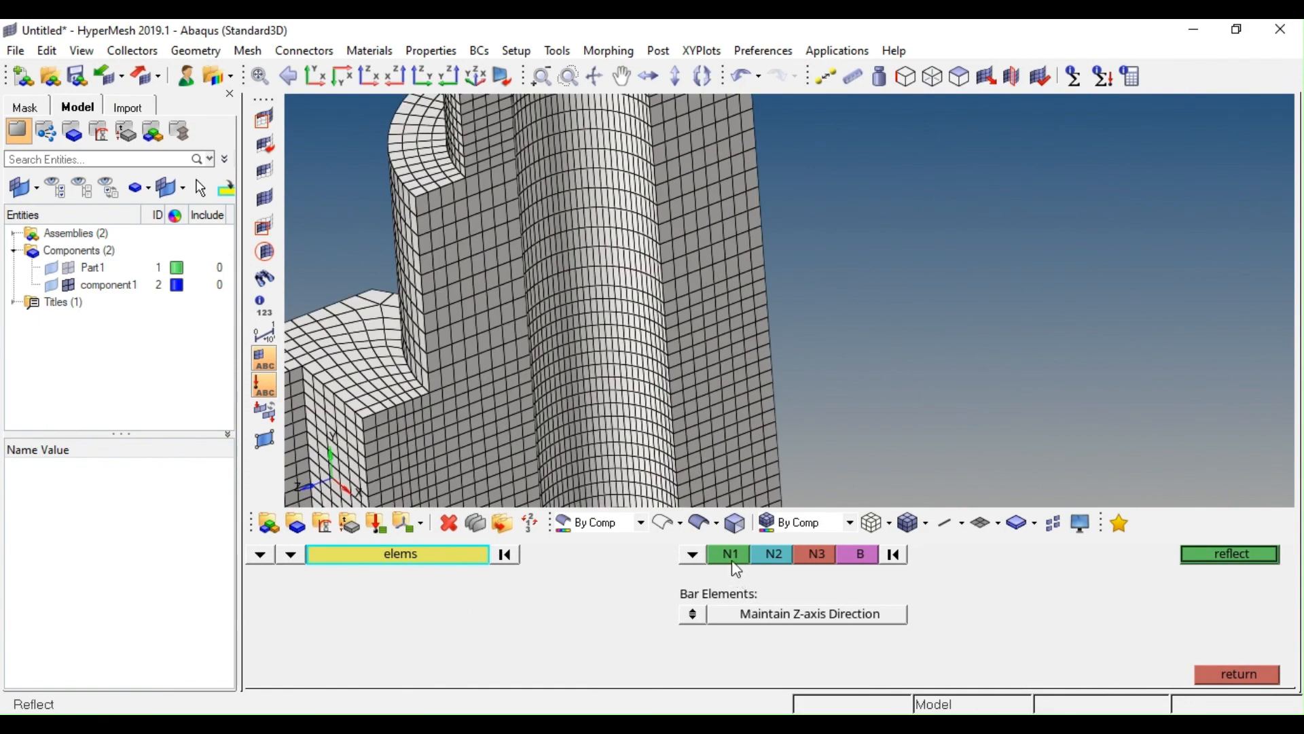
Define the reflection plane with nodes N1, N2, N3 and base node B on the bracket's flat cut face
click(731, 561)
ctrl+scroll(682, 326, up, 6)
click(693, 317)
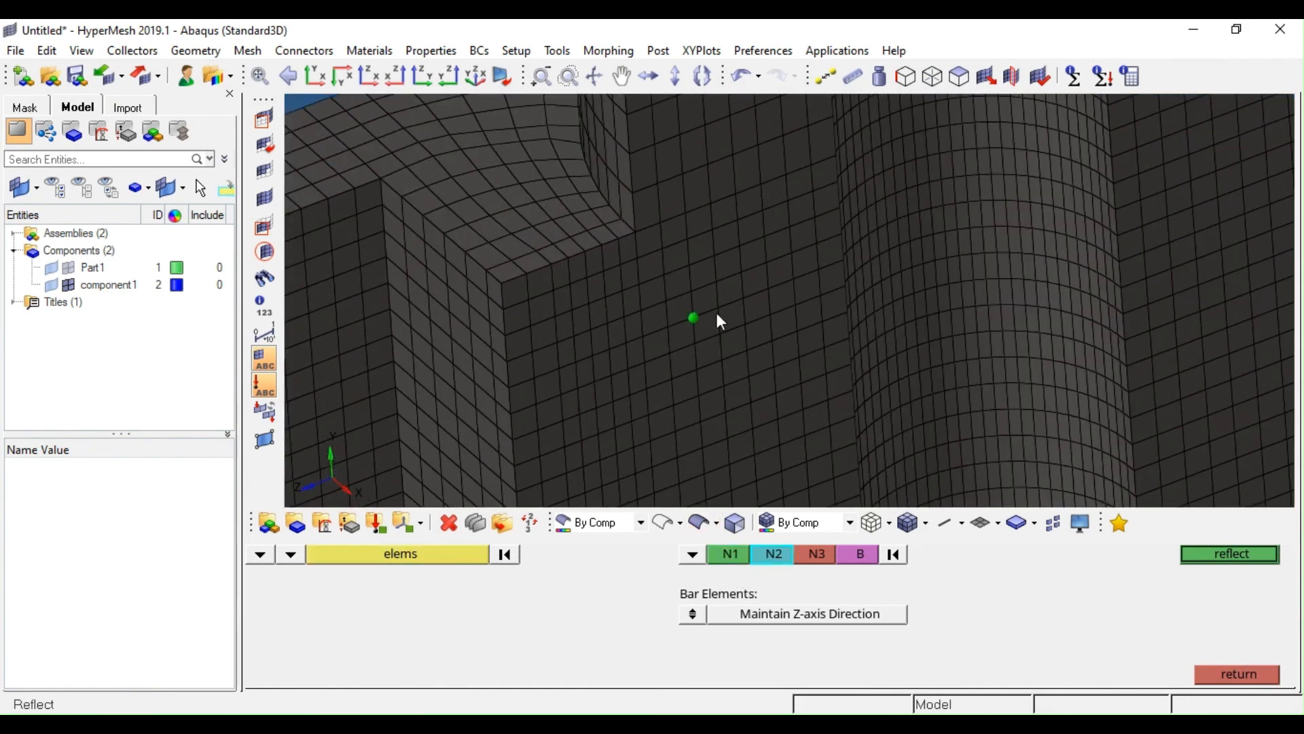
click(744, 298)
click(723, 359)
click(699, 369)
ctrl+scroll(726, 333, down, 5)
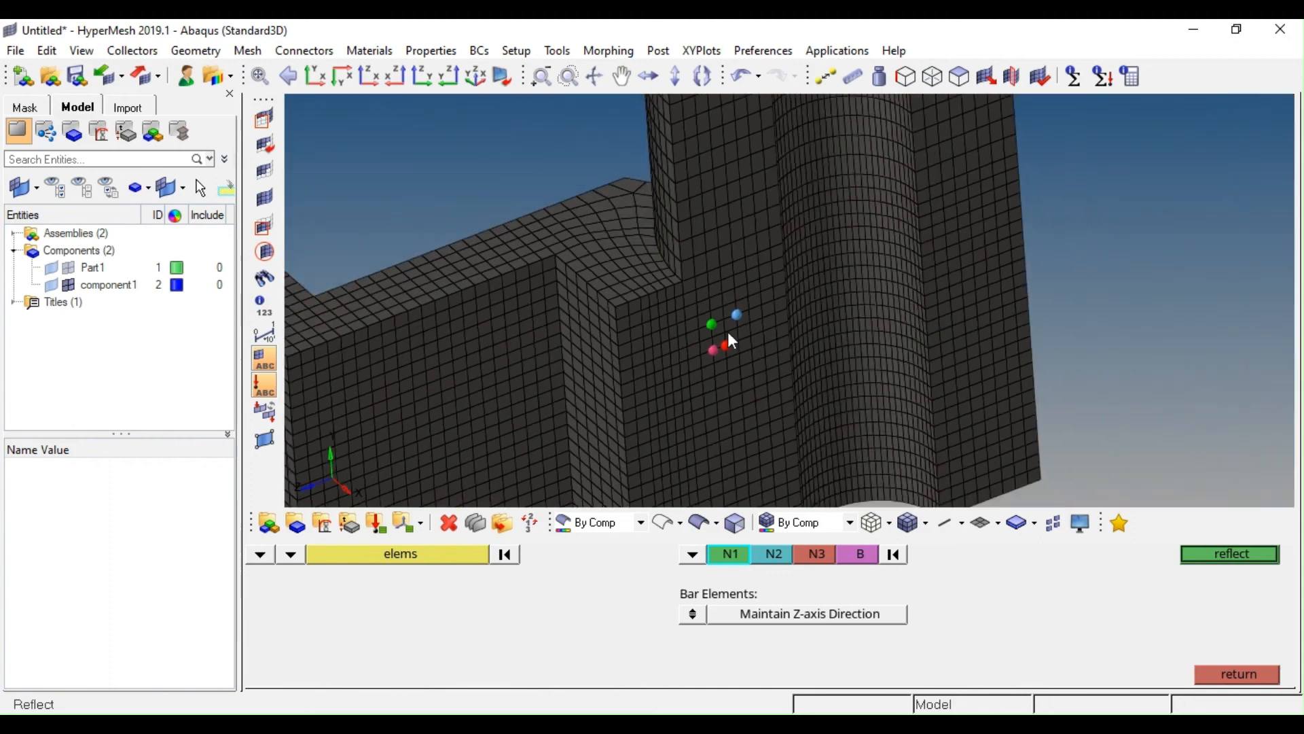
Duplicate the selected elements and reflect them across the cut face to complete the clevis bracket
click(455, 558)
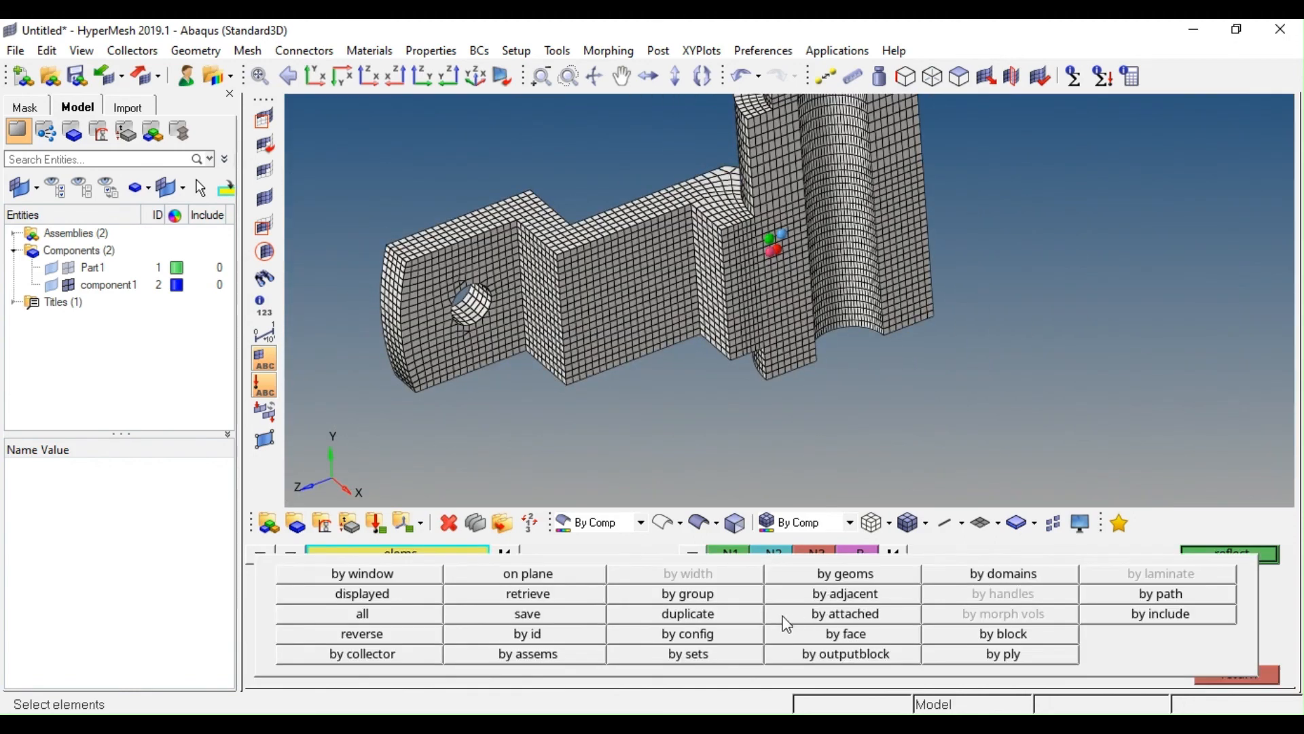
click(711, 623)
click(326, 574)
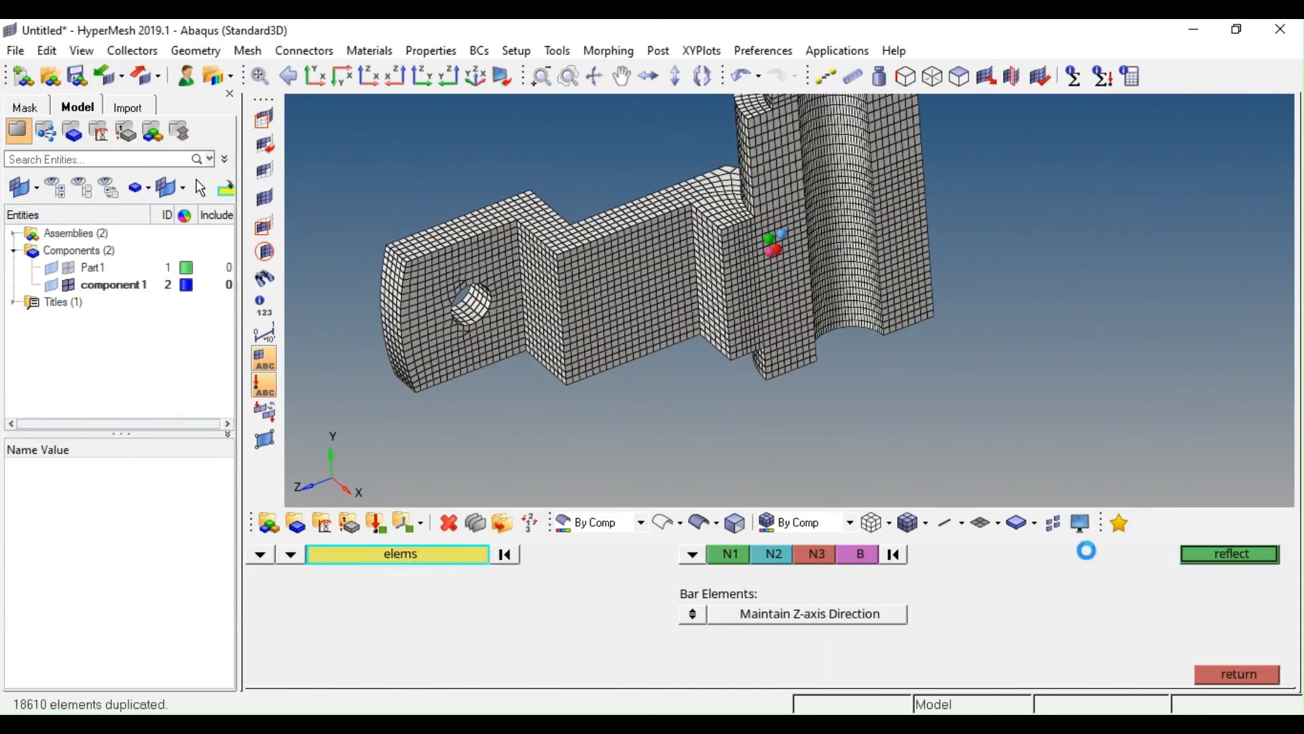
click(1212, 554)
ctrl+scroll(826, 329, down, 4)
ctrl+drag(813, 328, 578, 300)
ctrl+scroll(831, 291, up, 4)
ctrl+scroll(830, 291, up, 2)
key(Escape)
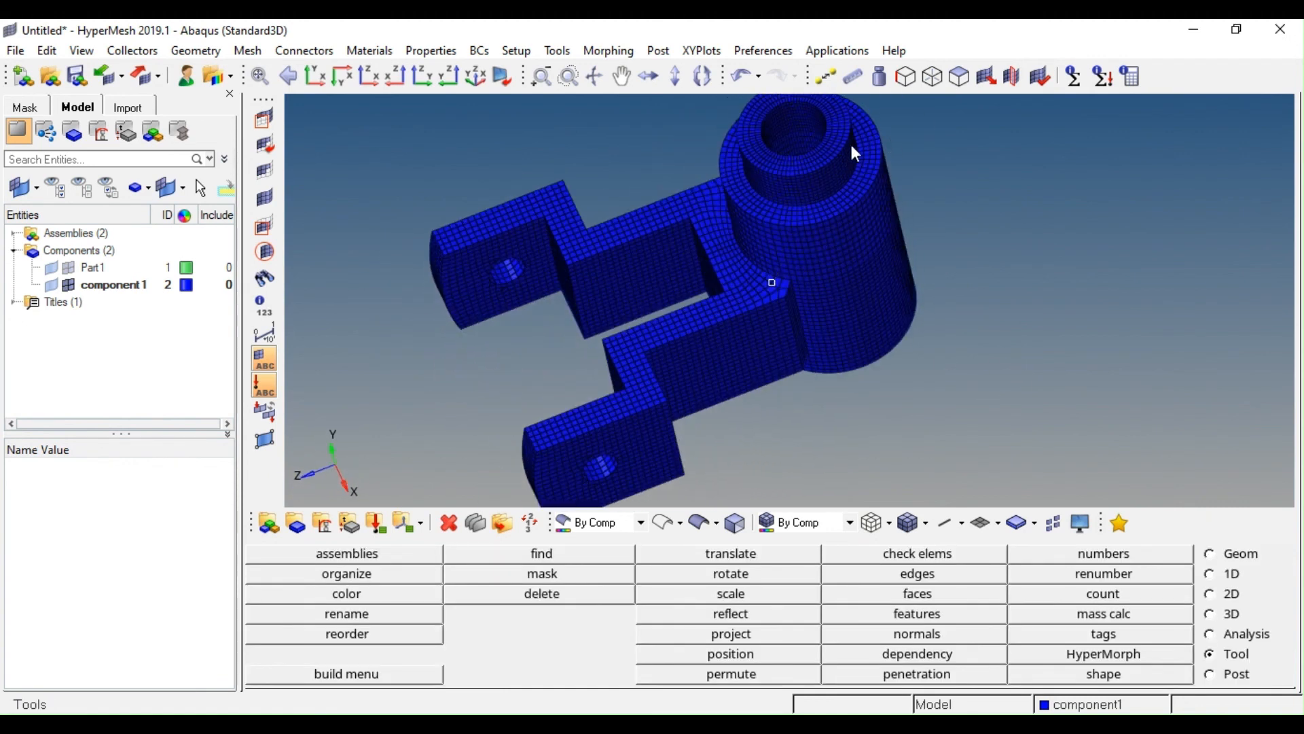
Preview component1's coincident nodes along the mirror plane at a tolerance of 0.1 and equivalence them
ctrl+scroll(847, 215, down, 2)
key(shift+F3)
click(801, 258)
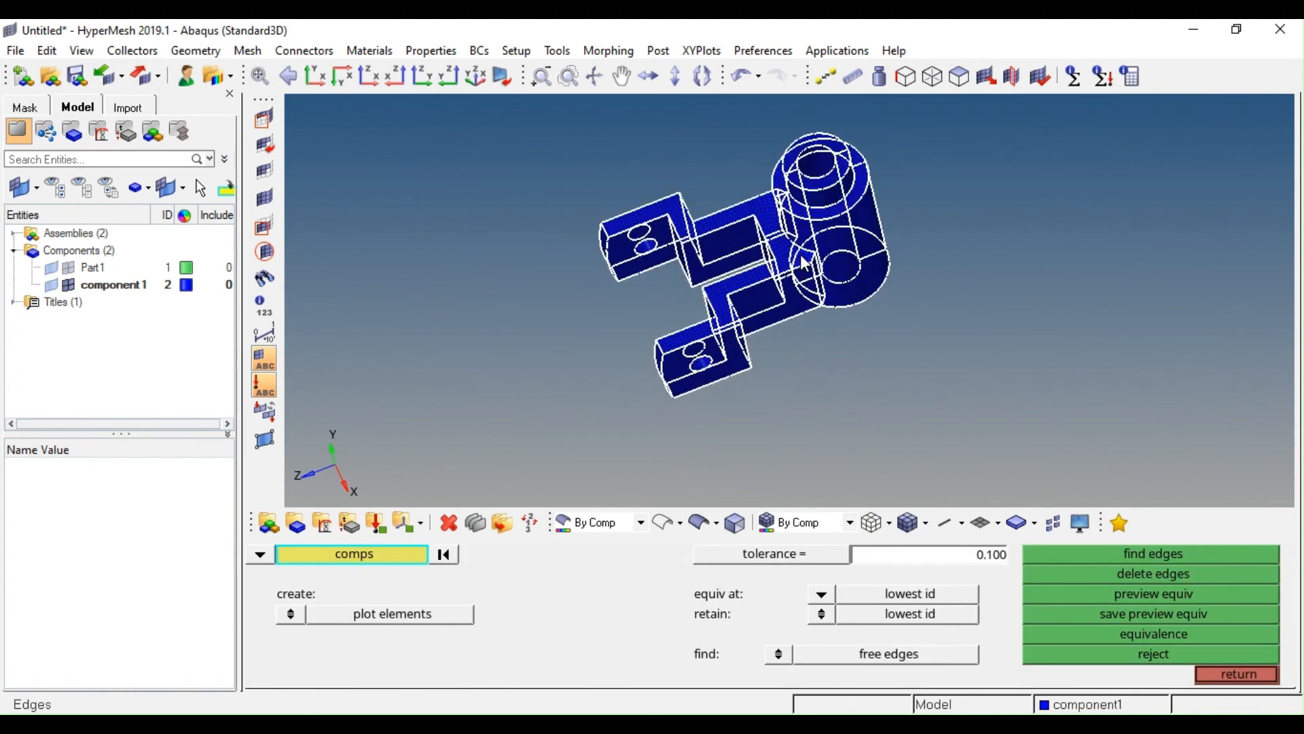
click(1130, 598)
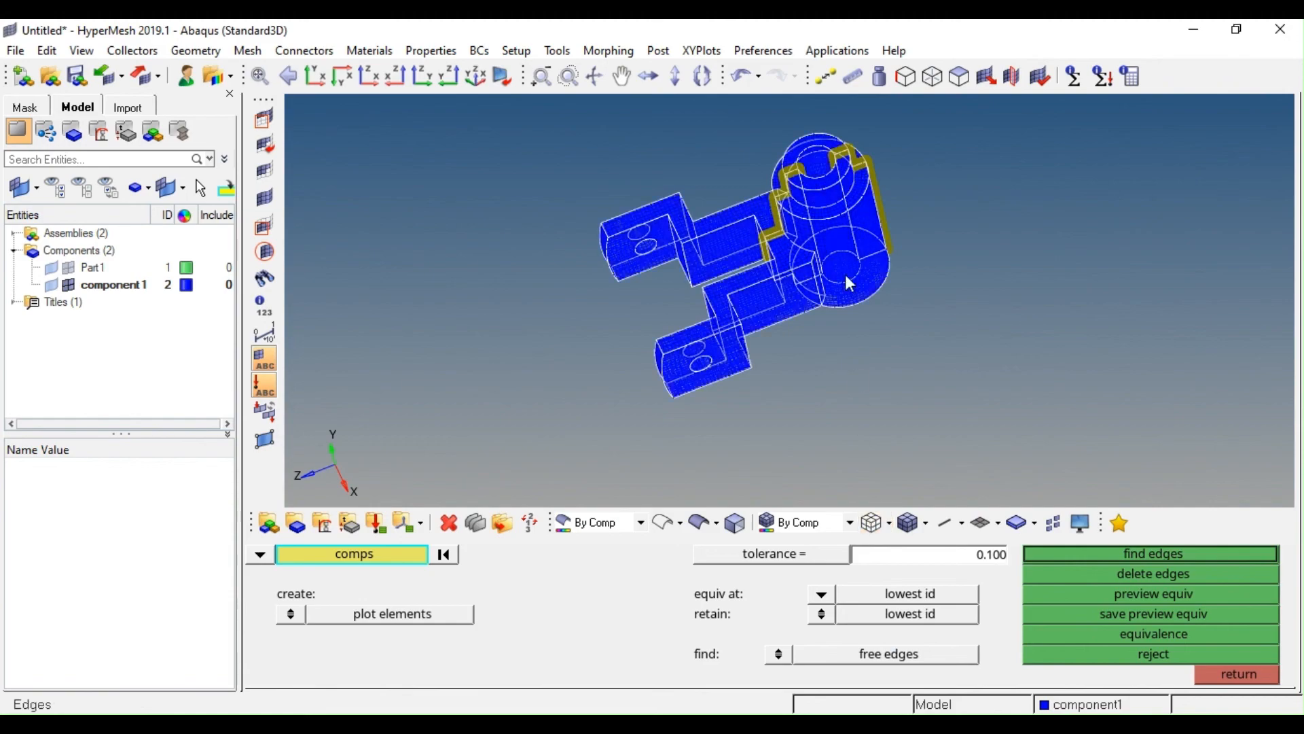
ctrl+scroll(753, 287, up, 5)
scroll(741, 344, down, 6)
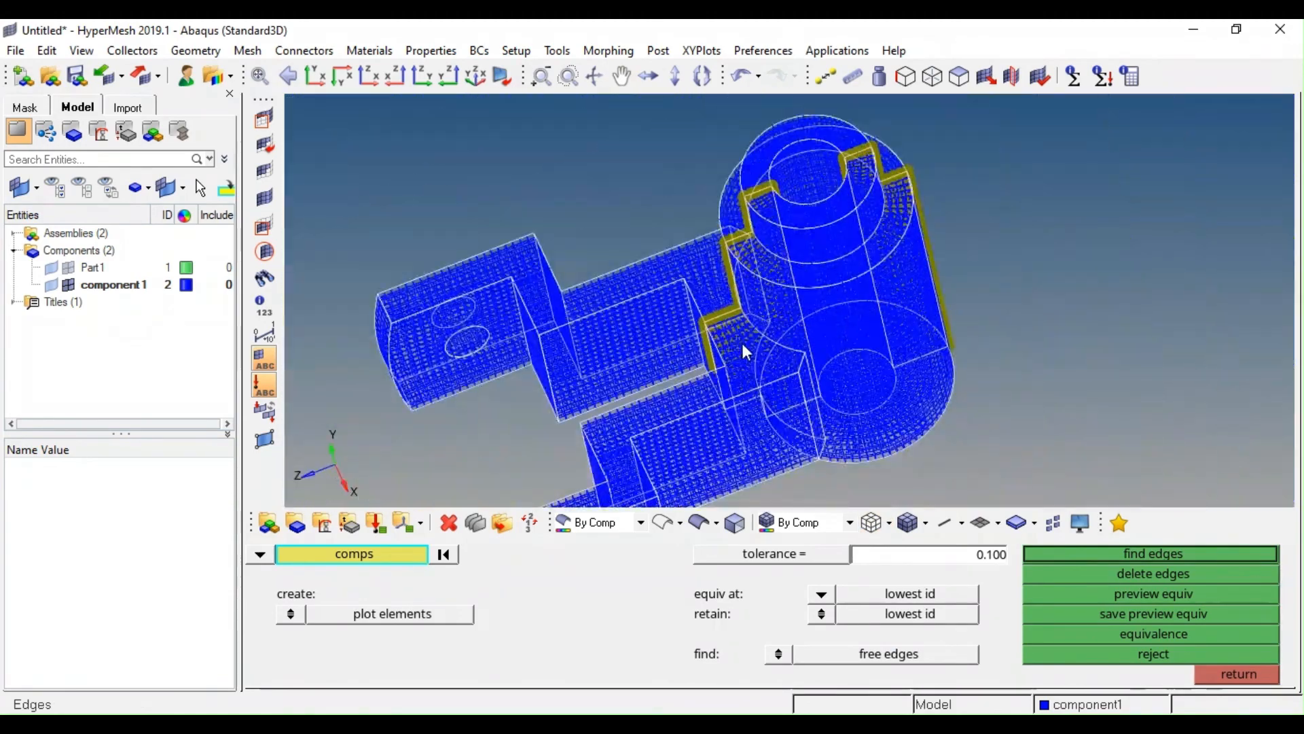
click(1194, 638)
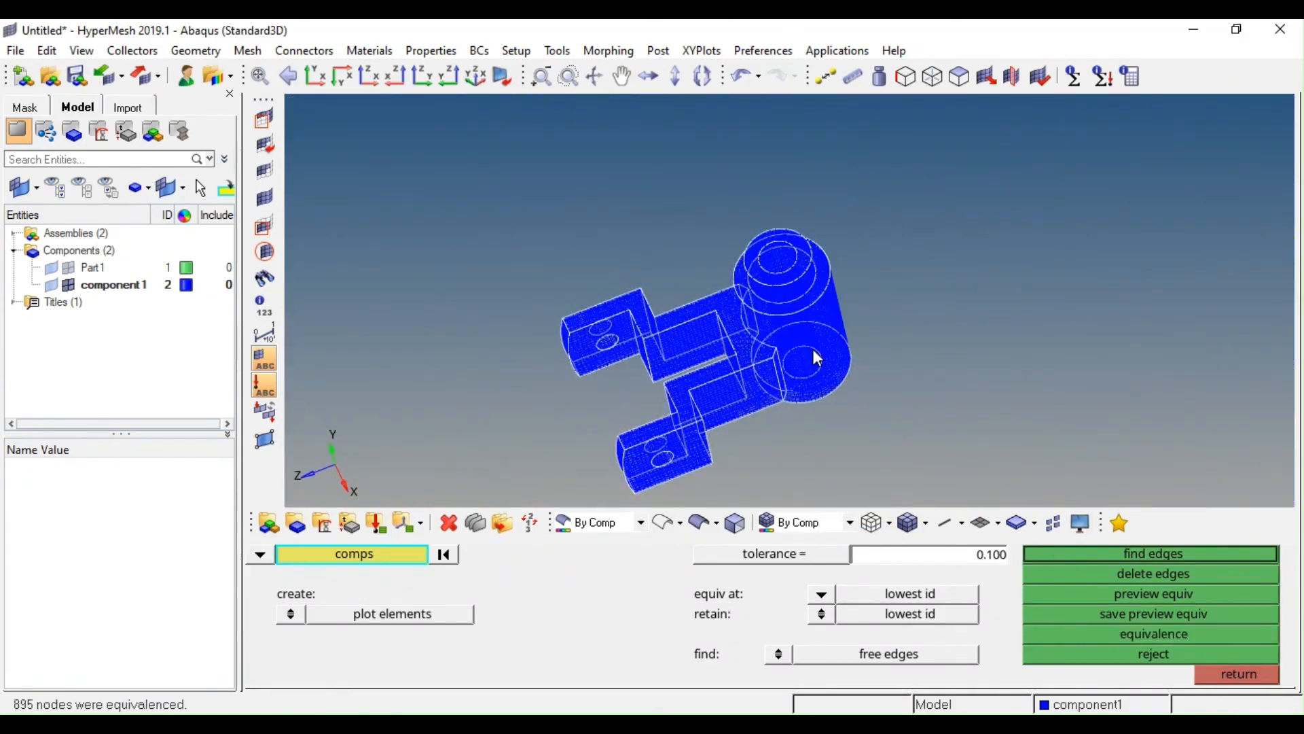
Return the full bracket's elements to shaded display with mesh lines
key(Escape)
click(909, 529)
mouse_move(790, 364)
ctrl+mouse_down()
mouse_move(807, 358)
mouse_move(762, 346)
mouse_move(826, 328)
mouse_move(809, 341)
ctrl+mouse_up()
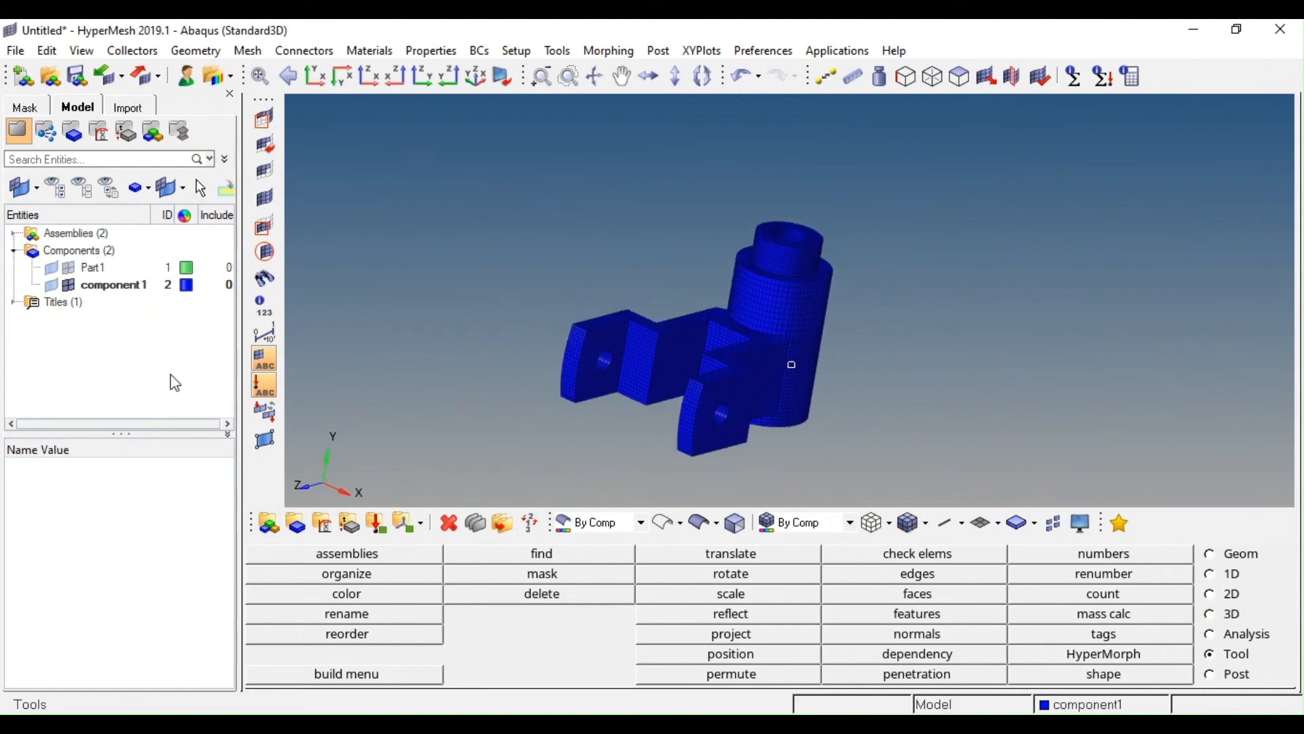
Show Part1's geometry together with the complete mesh and compare the two around the bracket
click(51, 269)
ctrl+drag(671, 341, 758, 315)
ctrl+scroll(756, 308, up, 2)
ctrl+right_drag(756, 308, 792, 302)
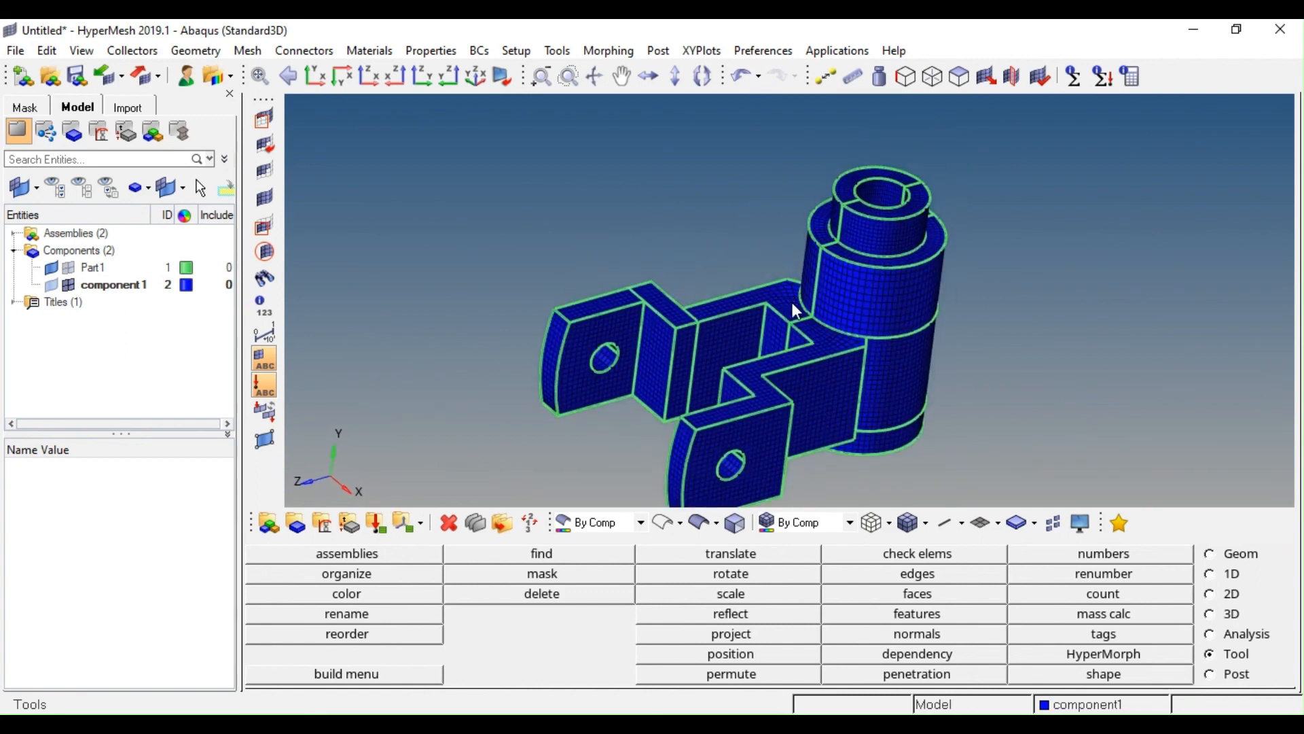
ctrl+scroll(829, 288, down, 2)
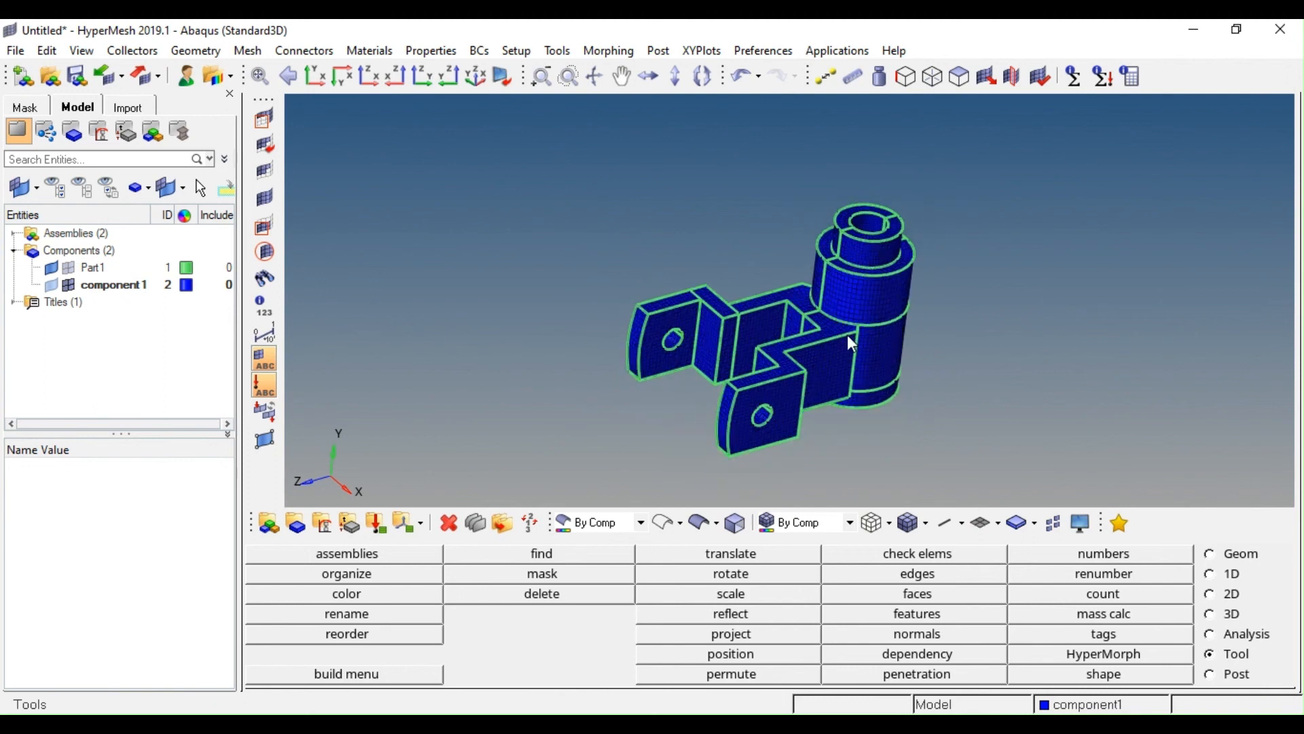
ctrl+right_drag(846, 334, 861, 307)
ctrl+scroll(860, 303, up, 2)
ctrl+scroll(860, 306, down, 2)
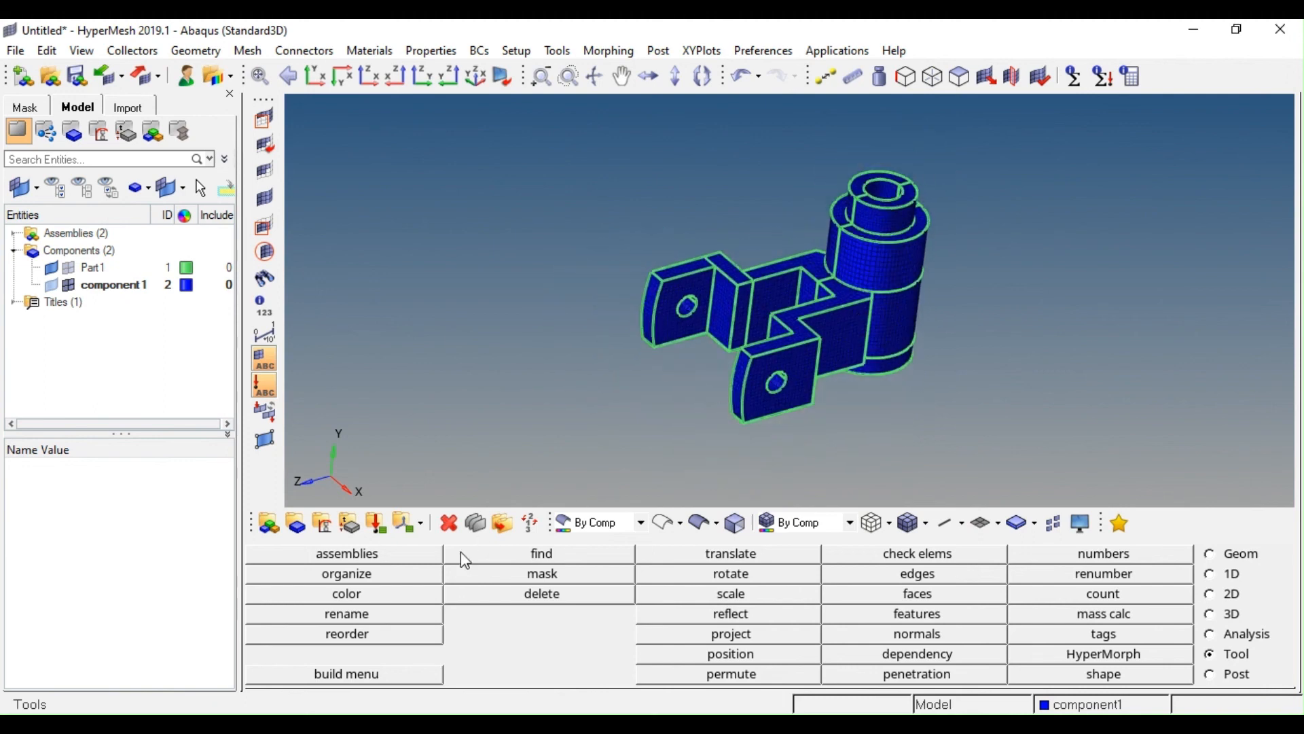